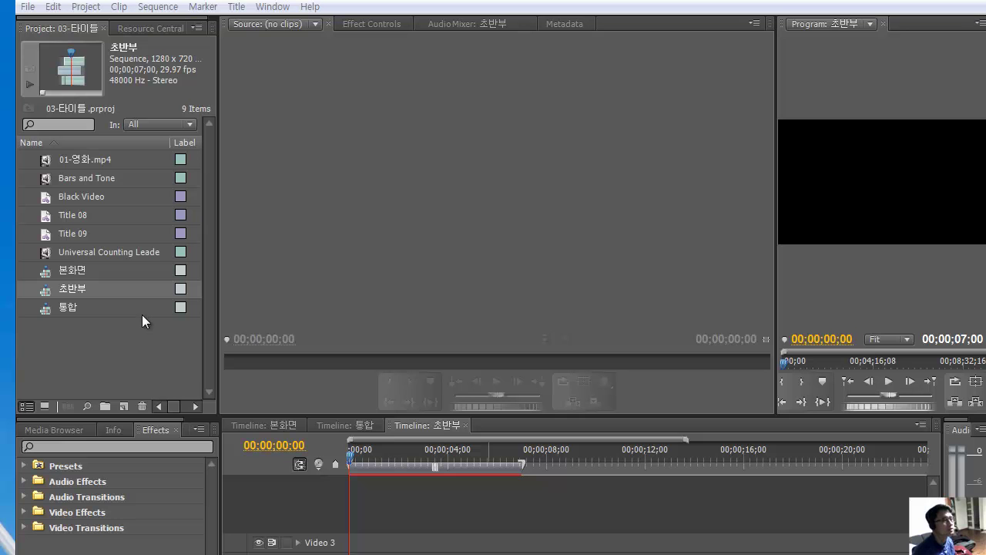
# Open the 초반부 sequence and show the project items as thumbnails.
pyautogui.doubleClick(46, 291)
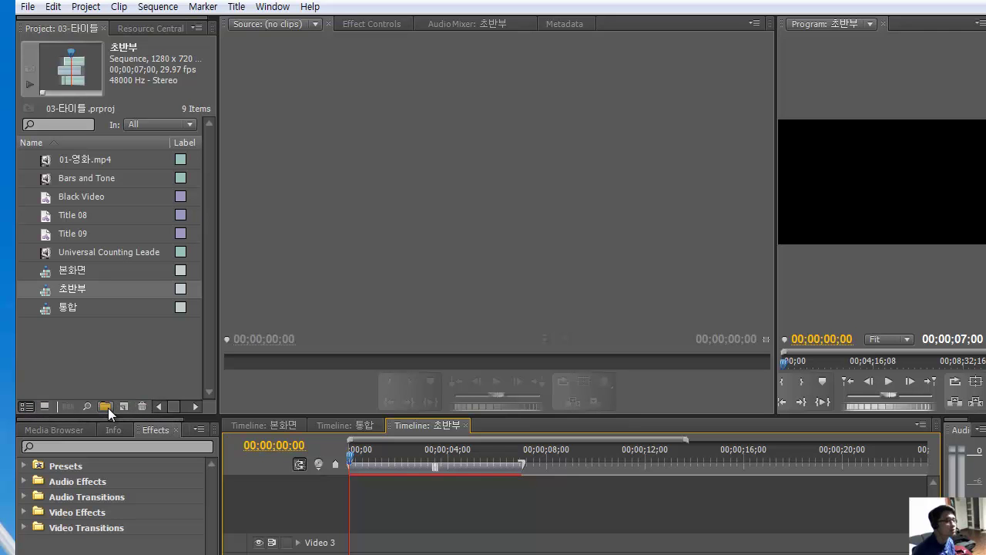
pyautogui.click(27, 406)
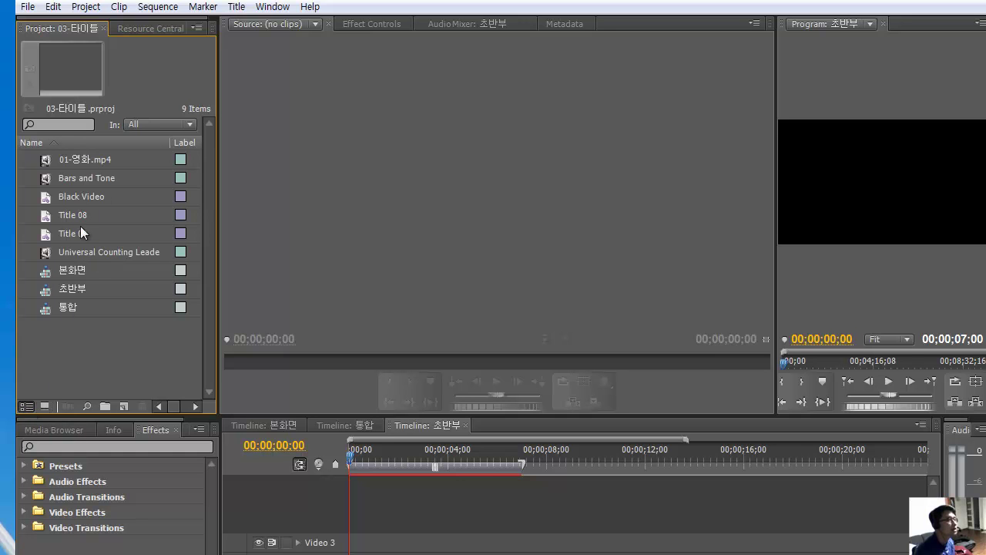
pyautogui.click(45, 406)
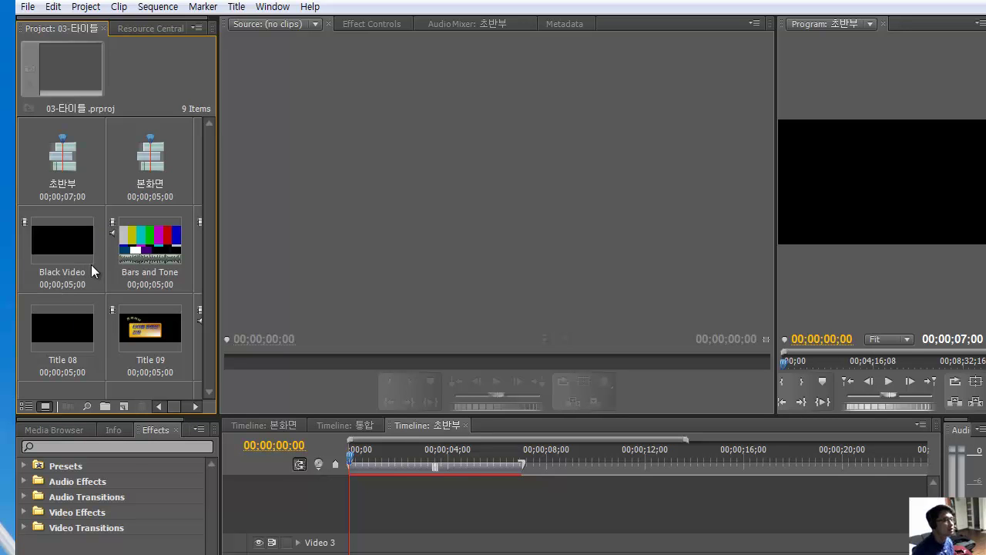
# Find the project item whose name contains 본화면.
pyautogui.click(87, 404)
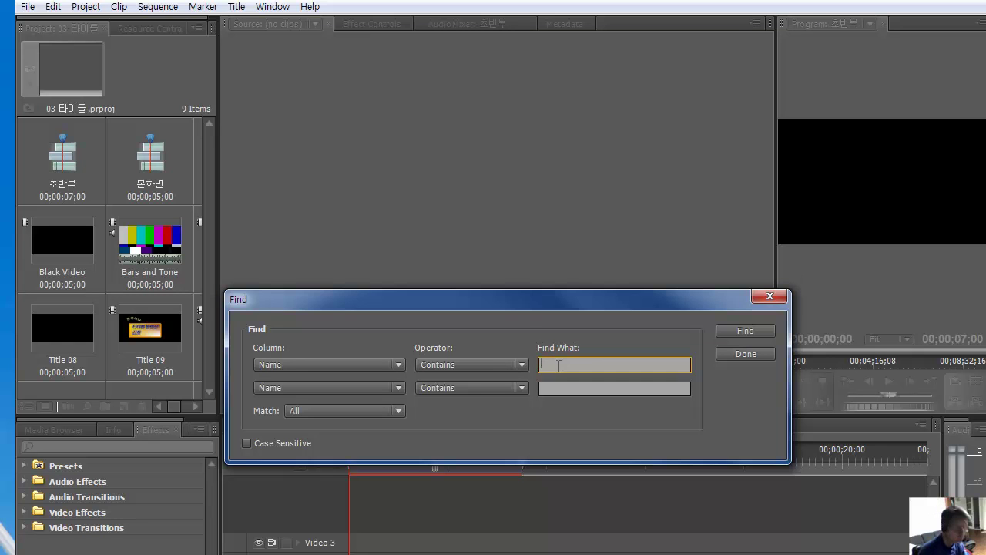
pyautogui.write('본화면')
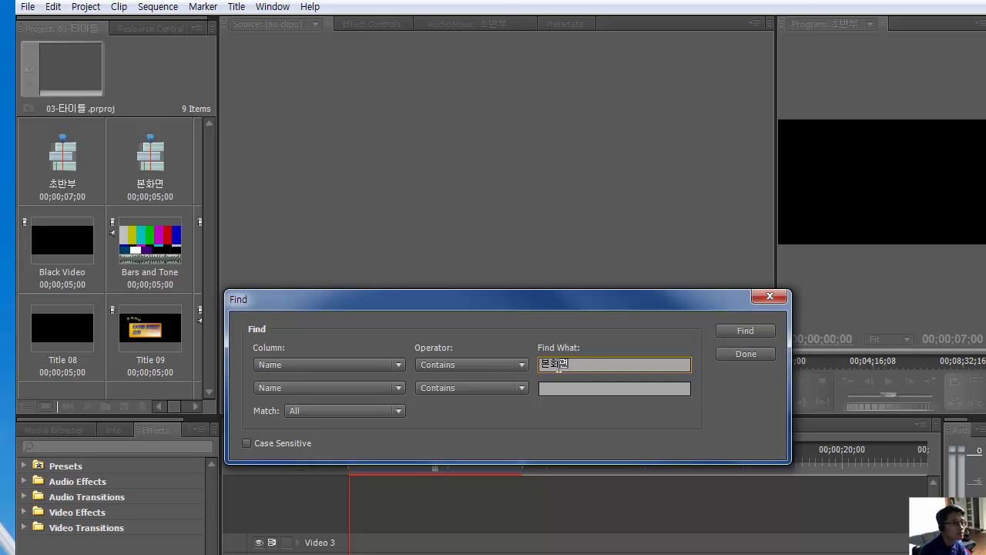
pyautogui.click(743, 333)
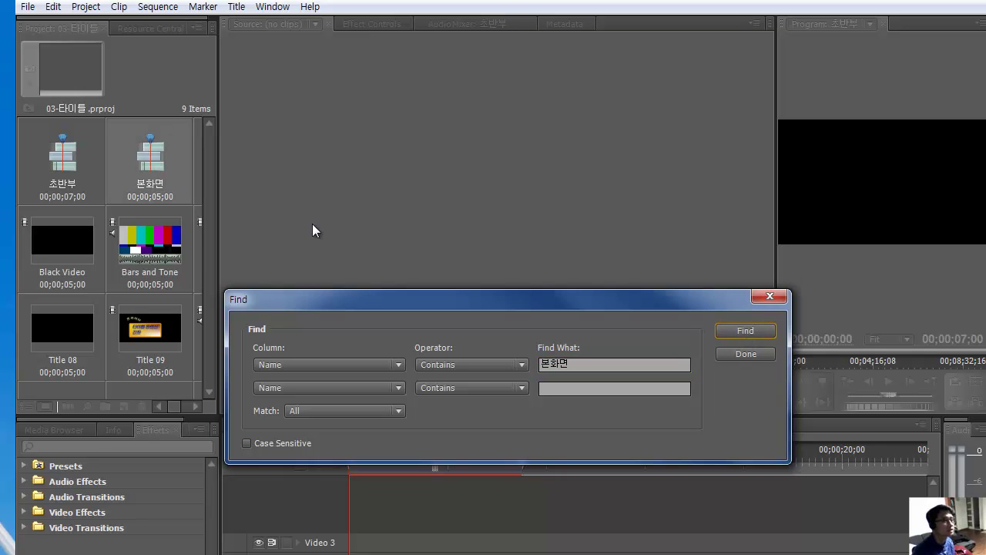
pyautogui.click(746, 354)
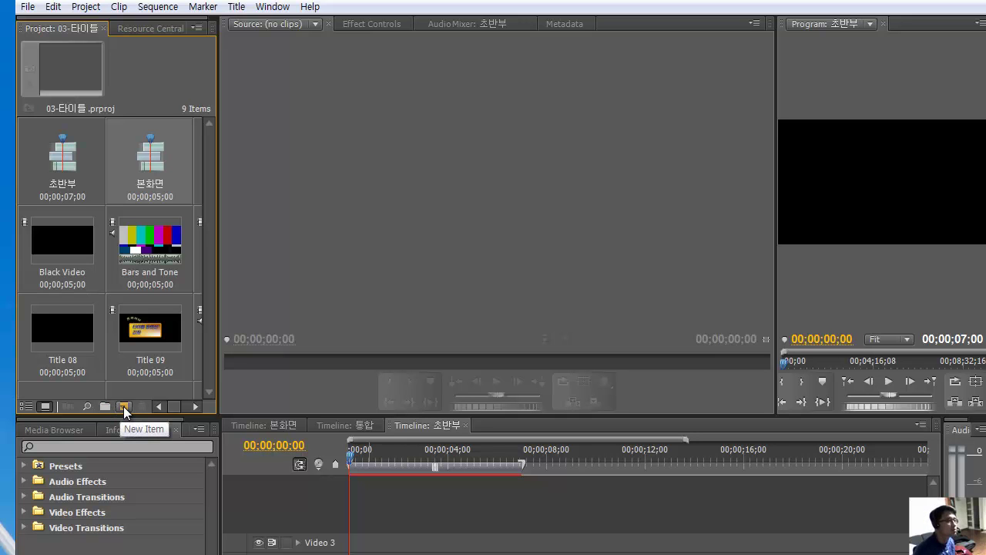
# View the available new item types and scrub through the 초반부 sequence to about 00;00;06;28.
pyautogui.click(124, 406)
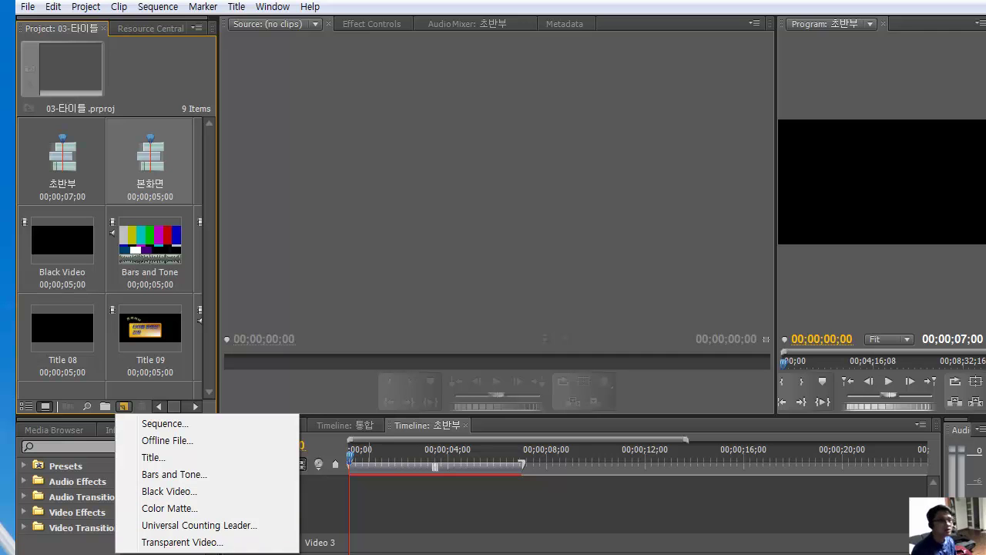
pyautogui.moveTo(348, 457); pyautogui.dragTo(495, 465)
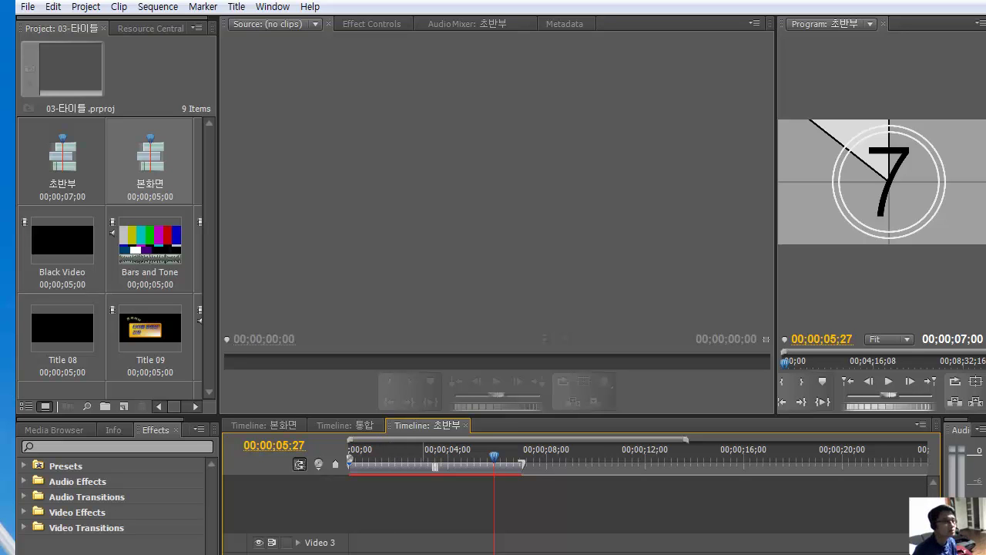
pyautogui.click(65, 405)
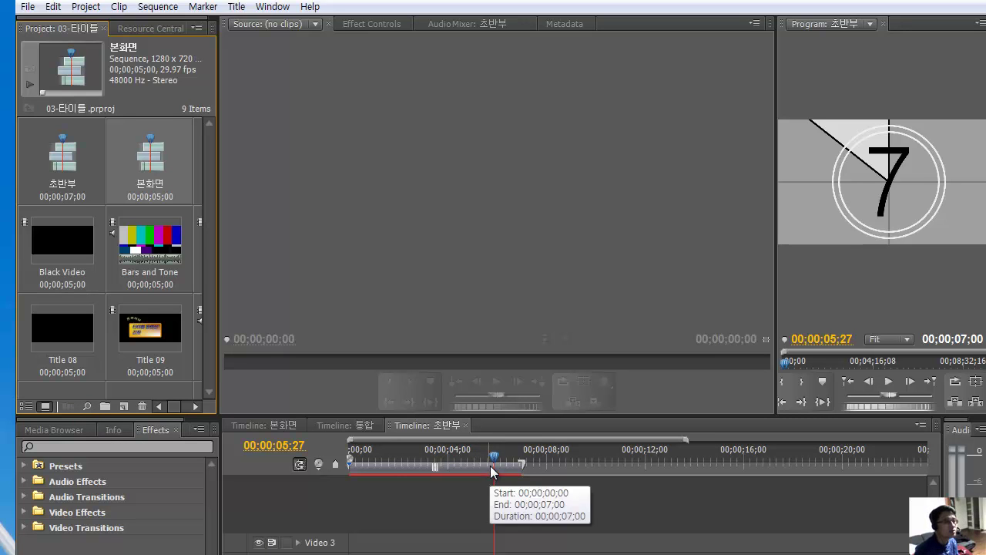
pyautogui.moveTo(494, 461); pyautogui.dragTo(466, 467)
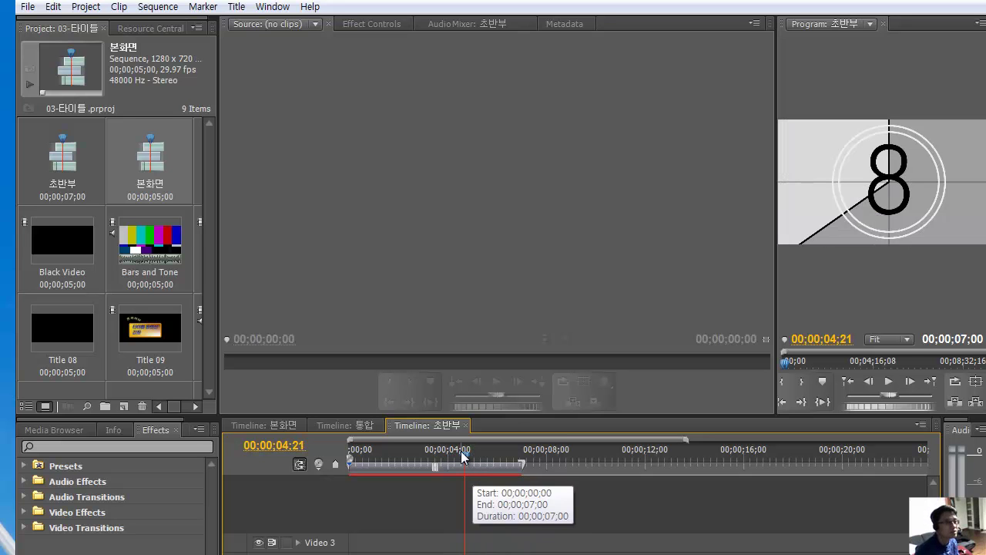
pyautogui.moveTo(462, 454); pyautogui.dragTo(517, 464)
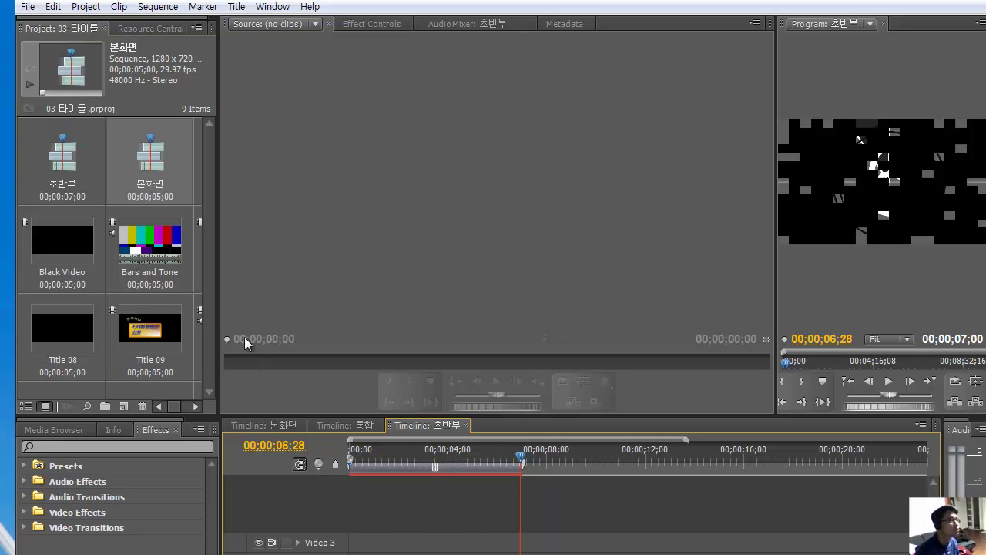
# Compare the list and thumbnail displays of the project items, ending in the list display.
pyautogui.click(68, 171)
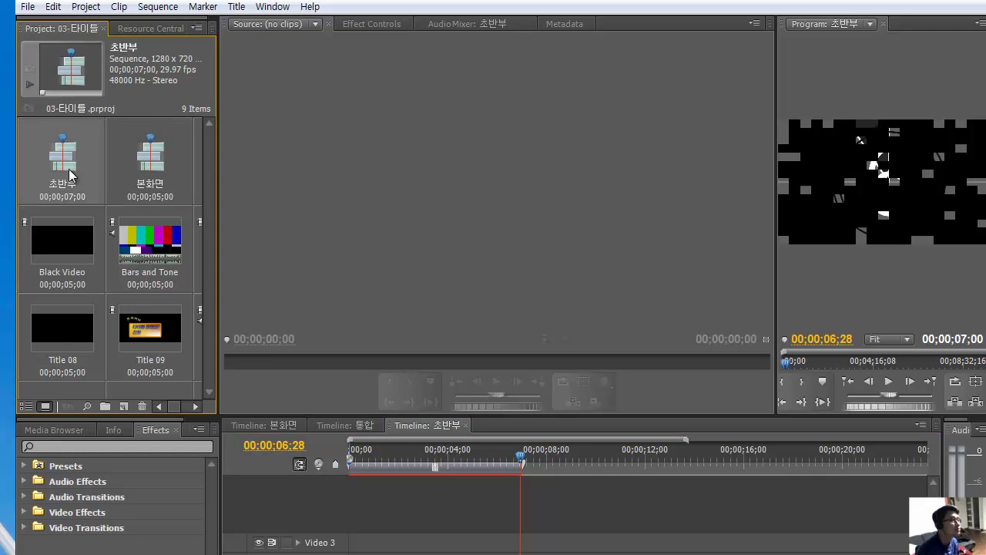
pyautogui.click(26, 406)
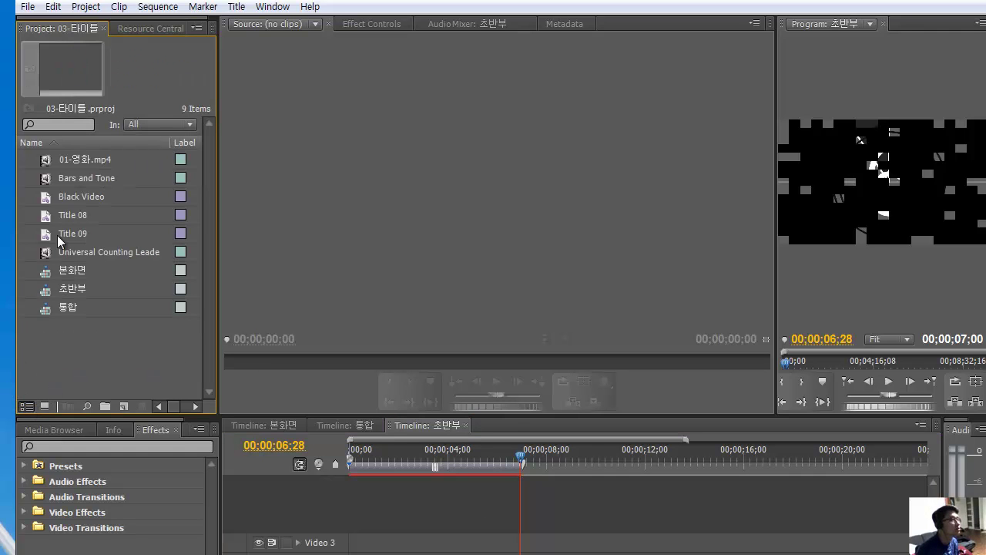
pyautogui.click(42, 406)
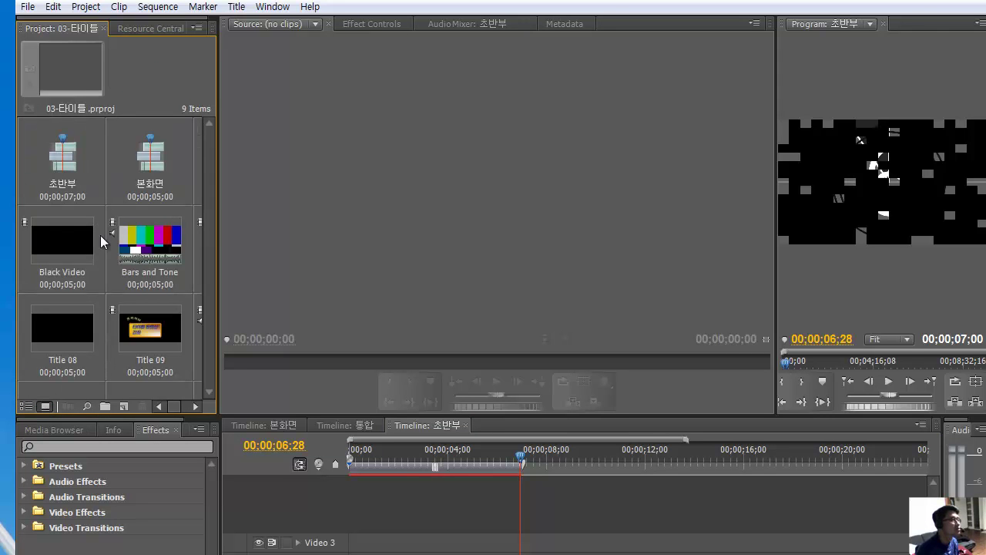
pyautogui.click(30, 407)
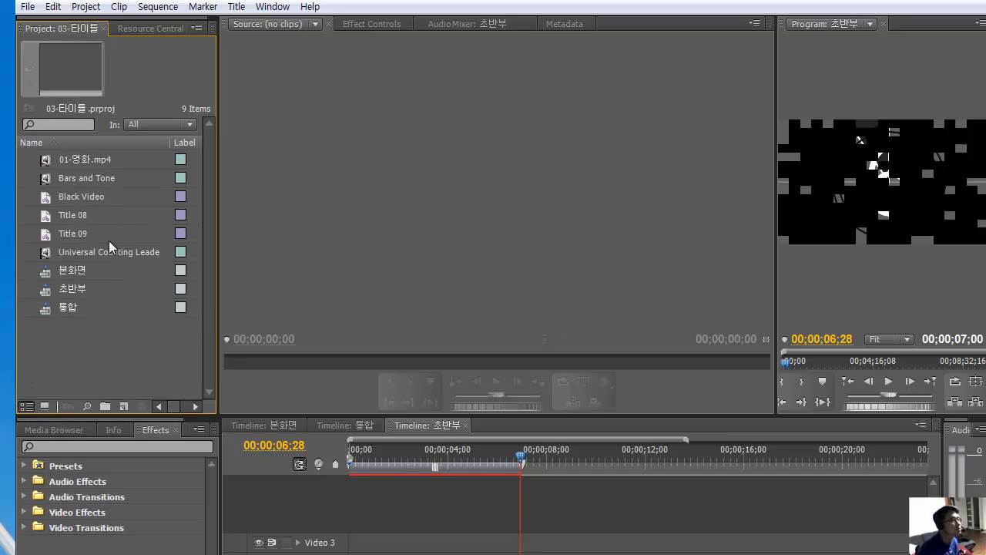
# Open the 본화면 sequence and preview its title overlay by scrubbing to about 00;00;03;07.
pyautogui.click(47, 274)
pyautogui.doubleClick(47, 273)
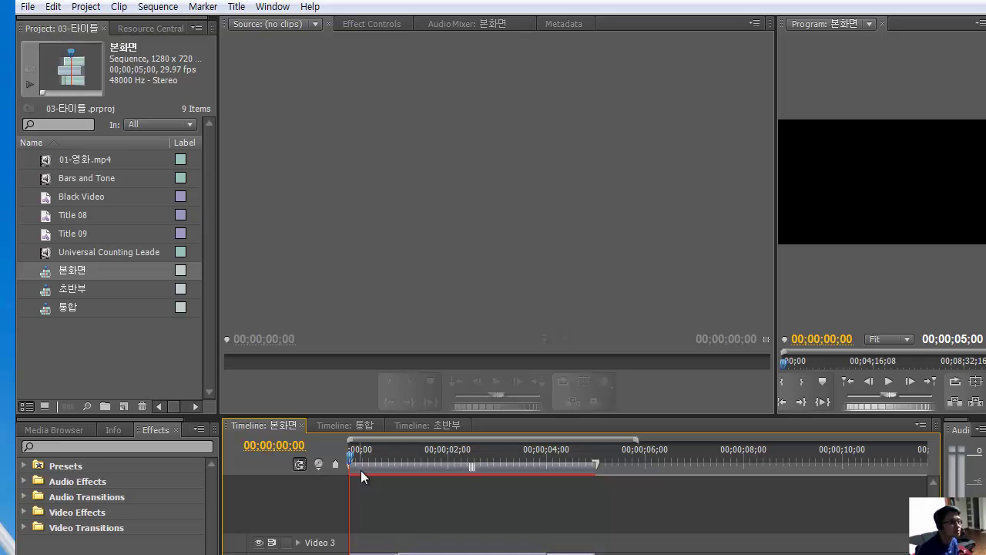
pyautogui.moveTo(350, 458); pyautogui.dragTo(473, 486)
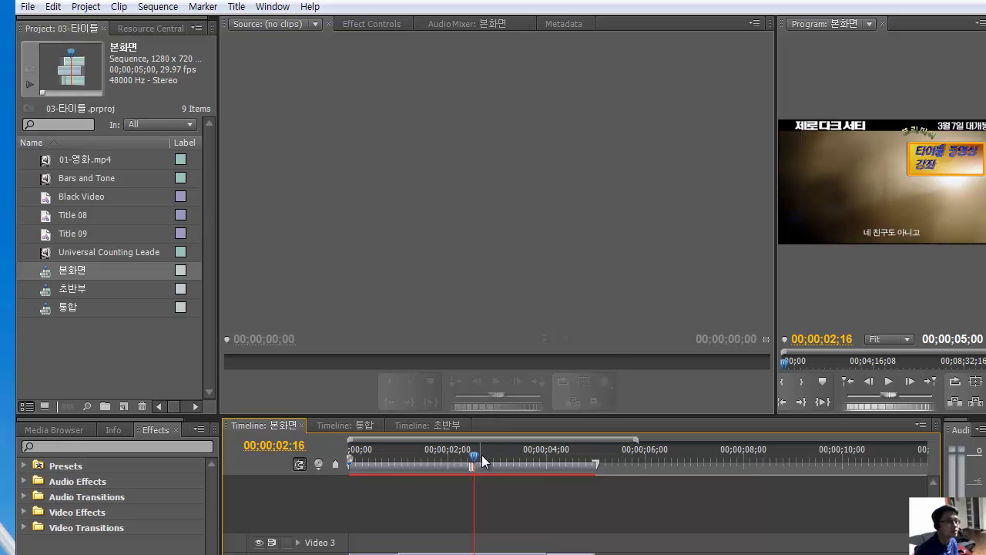
pyautogui.click(122, 406)
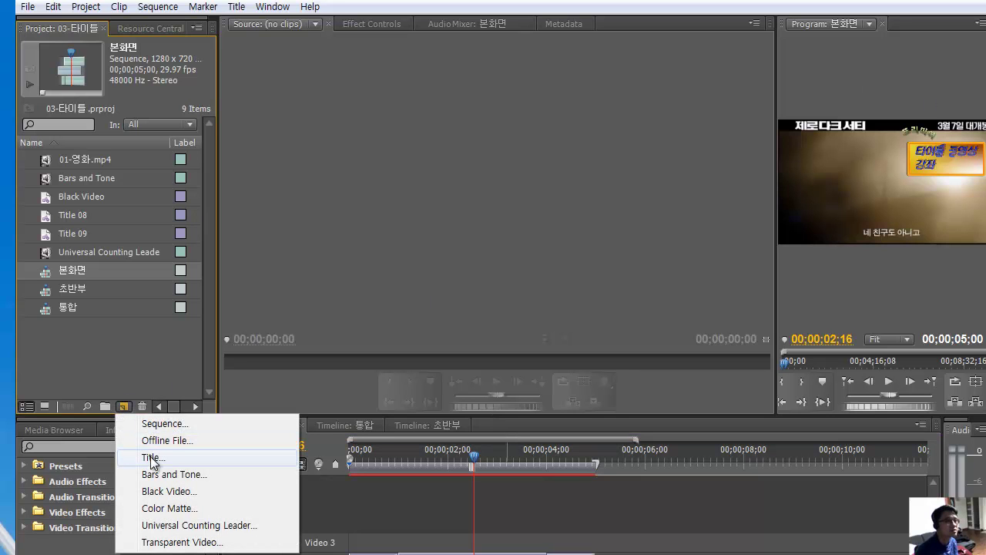
pyautogui.click(472, 458)
pyautogui.moveTo(471, 458); pyautogui.dragTo(508, 477)
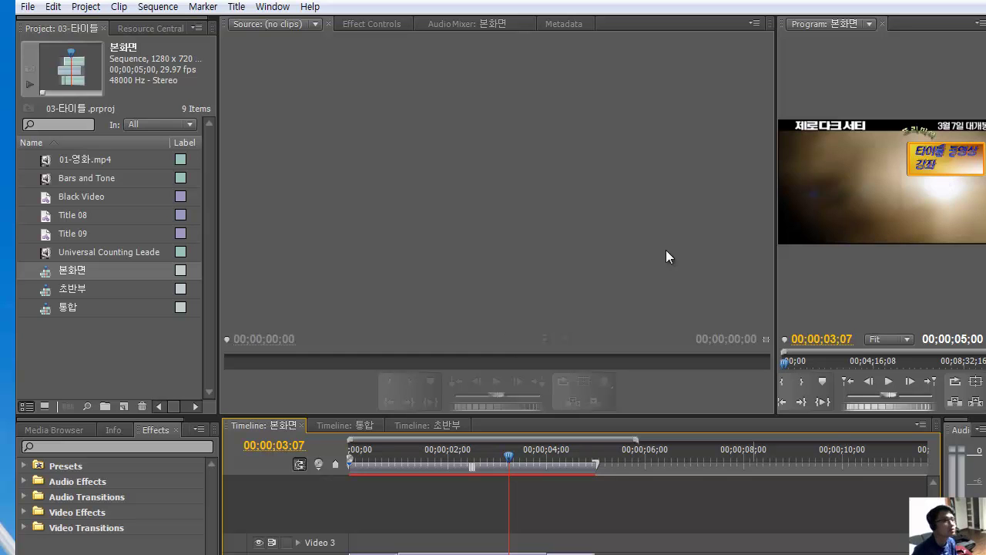
# Start a new project and browse to the 07-데이터영상편집(C:) library folder for its location.
pyautogui.click(28, 7)
pyautogui.moveTo(46, 29)
pyautogui.click(312, 26)
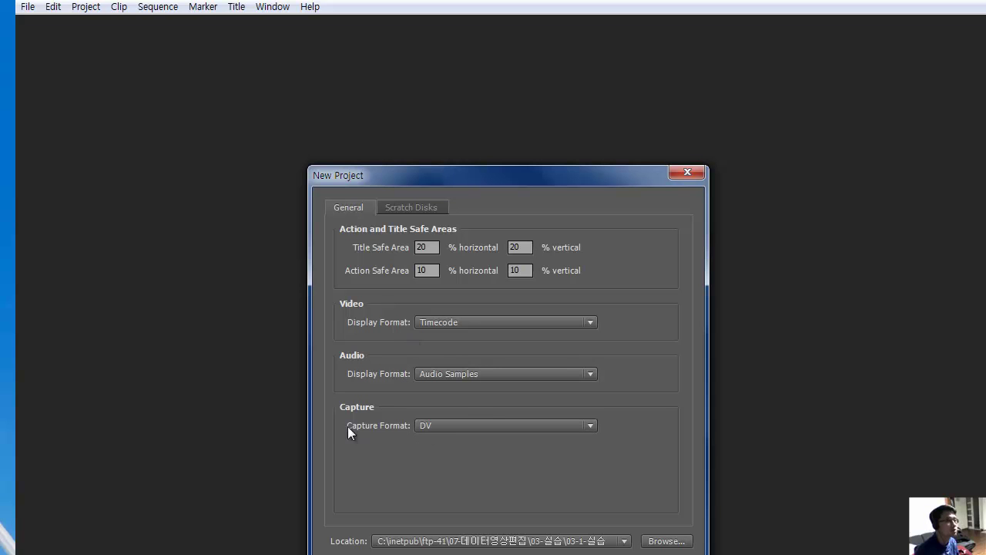
pyautogui.click(661, 542)
pyautogui.moveTo(522, 273); pyautogui.dragTo(636, 90)
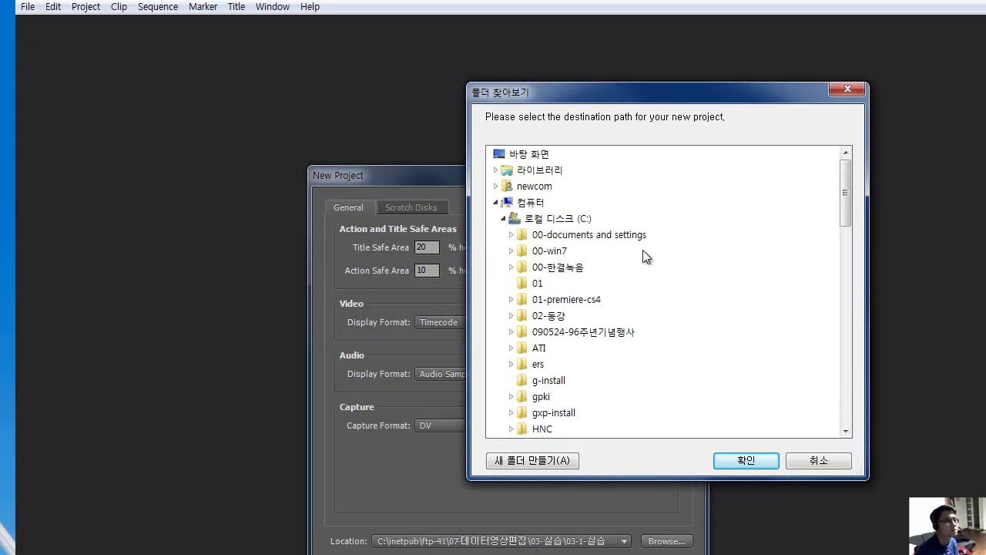
pyautogui.click(497, 169)
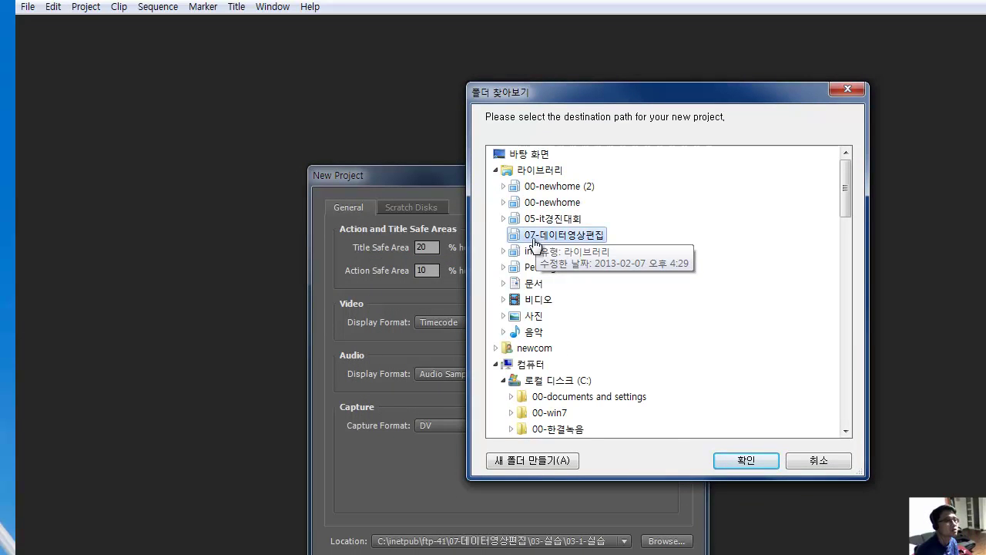
pyautogui.click(503, 235)
pyautogui.click(503, 236)
pyautogui.click(503, 236)
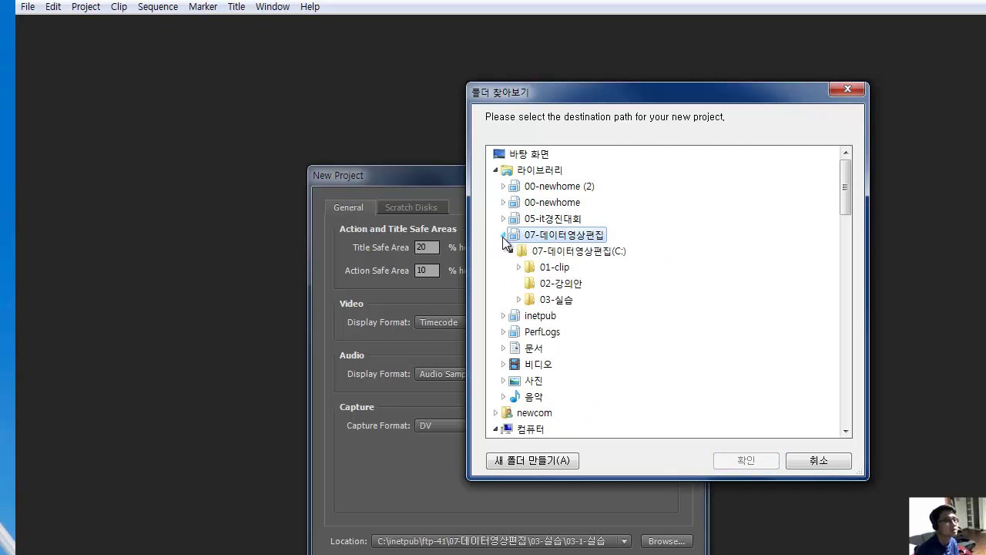
pyautogui.click(568, 254)
# Create a folder named 03-01-실습 inside 07-데이터영상편집(C:) and set it as the new project's location.
pyautogui.click(546, 462)
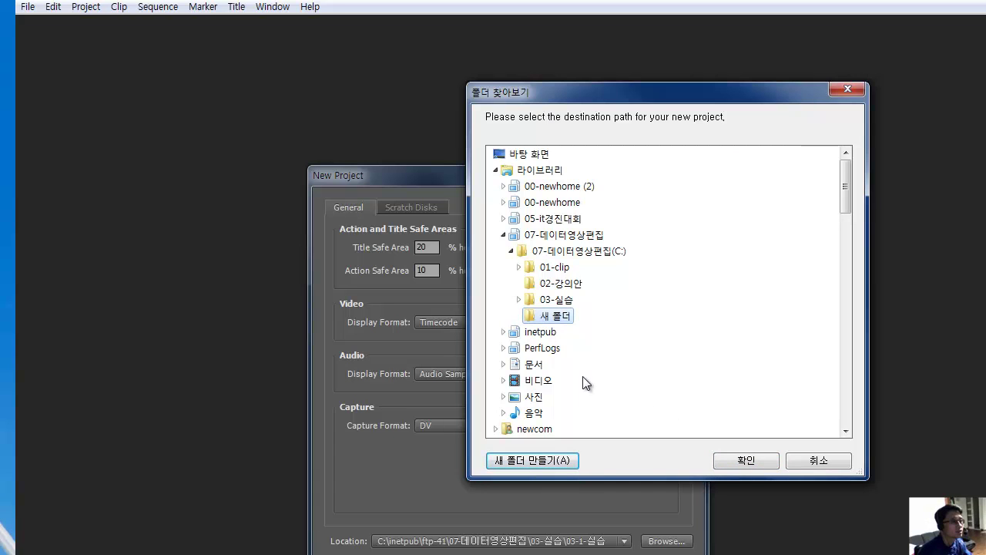
pyautogui.press('F2')
pyautogui.press('Return')
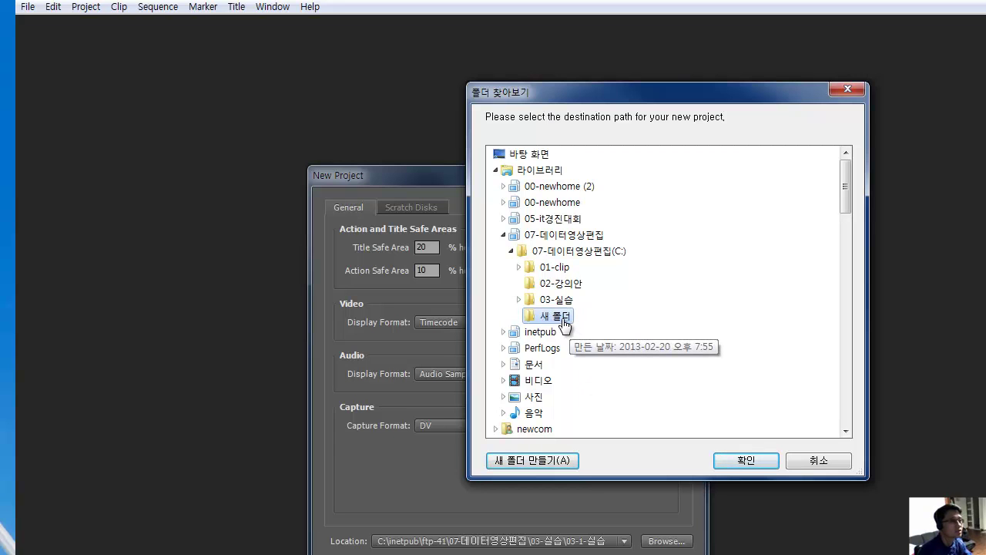
pyautogui.press('F2')
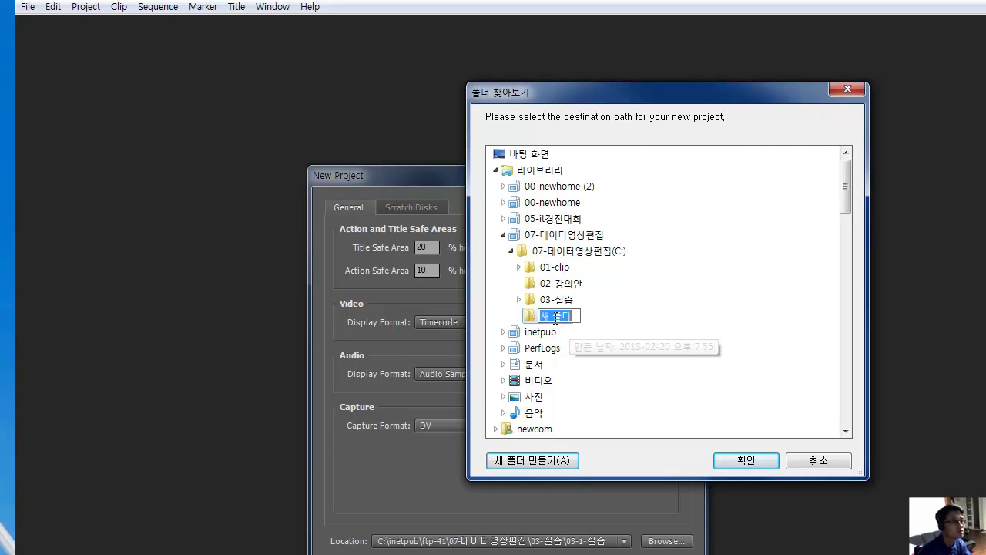
pyautogui.write('03-')
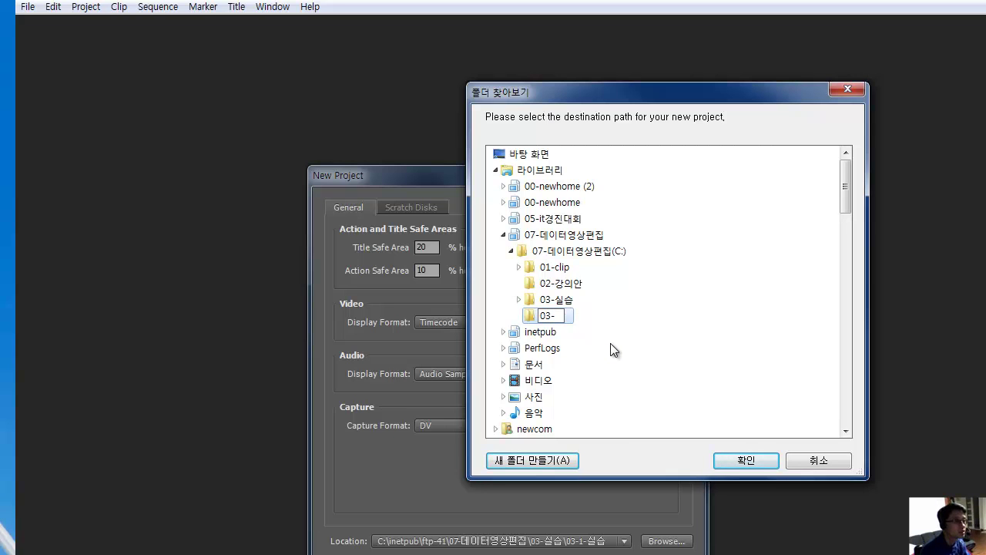
pyautogui.write('01-tlf')
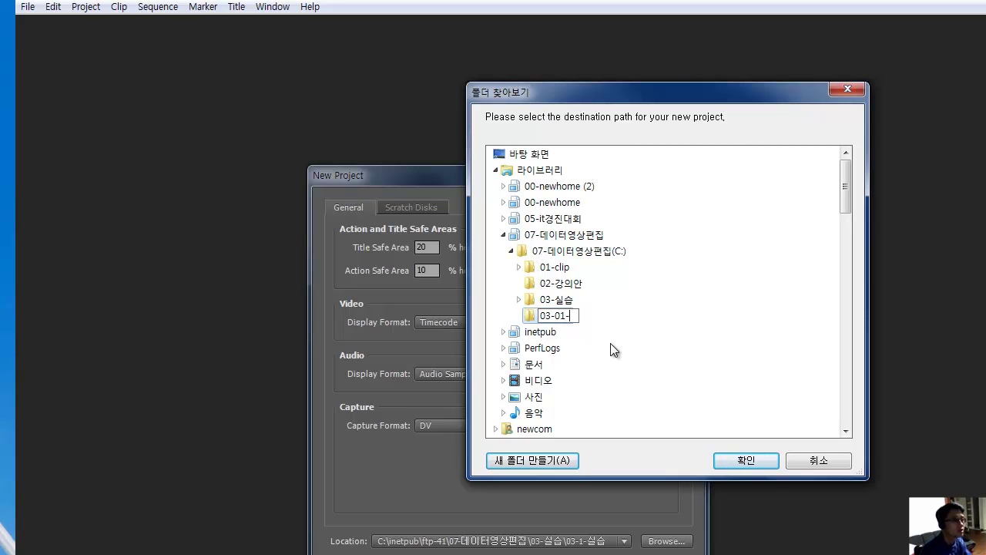
pyautogui.press('BackSpace')
pyautogui.press('BackSpace')
pyautogui.press('BackSpace')
pyautogui.write('시ㄹ습')
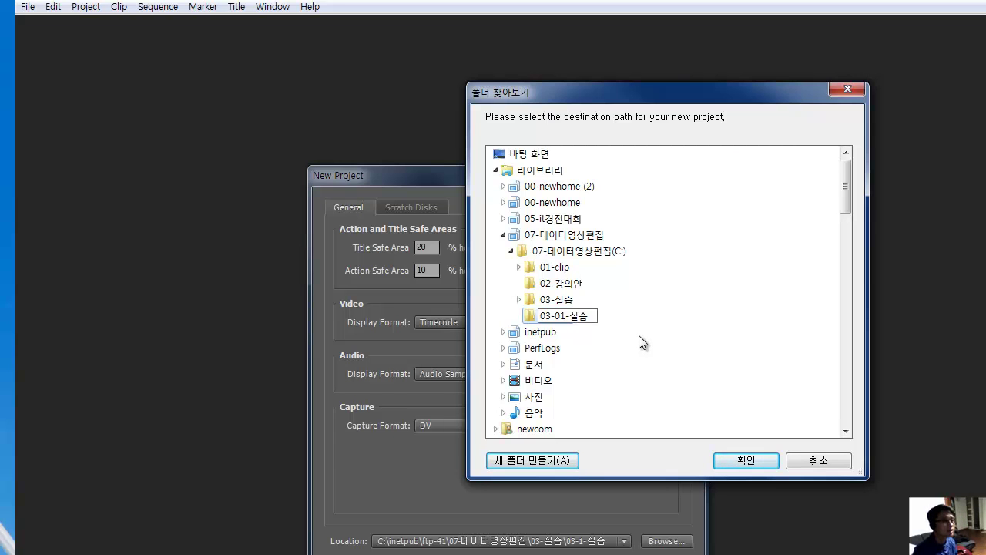
pyautogui.press('Return')
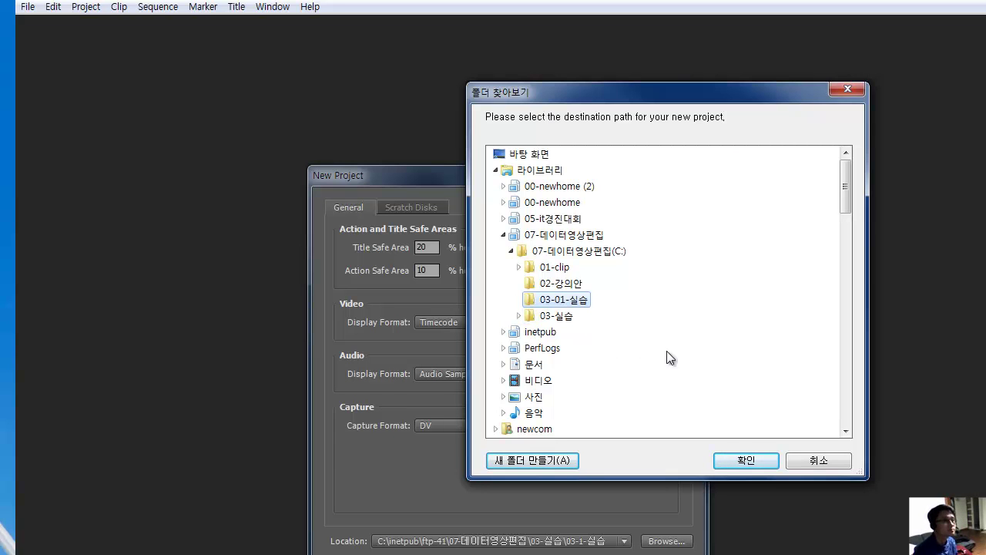
pyautogui.click(747, 461)
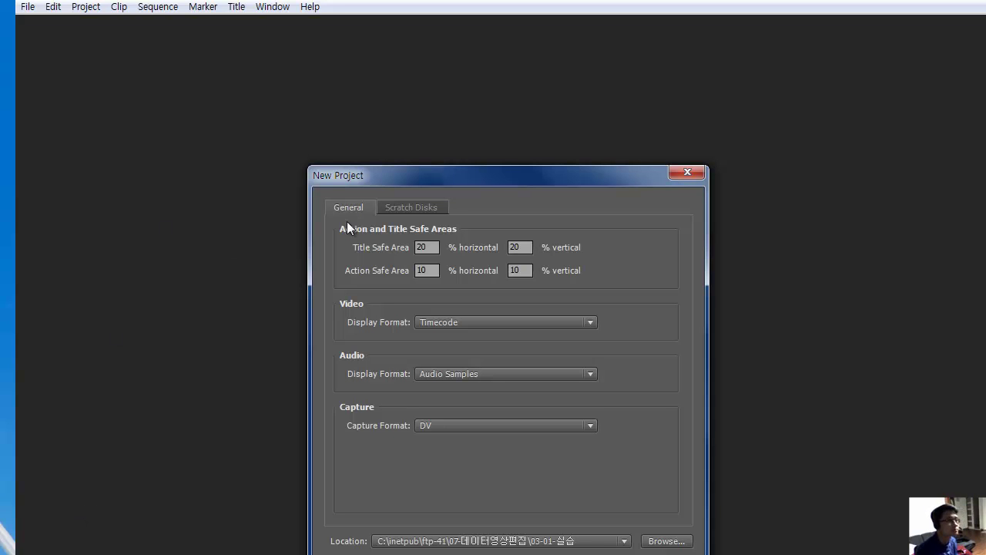
# Name the new project 03-01-타이틀.
pyautogui.moveTo(445, 182); pyautogui.dragTo(411, 48)
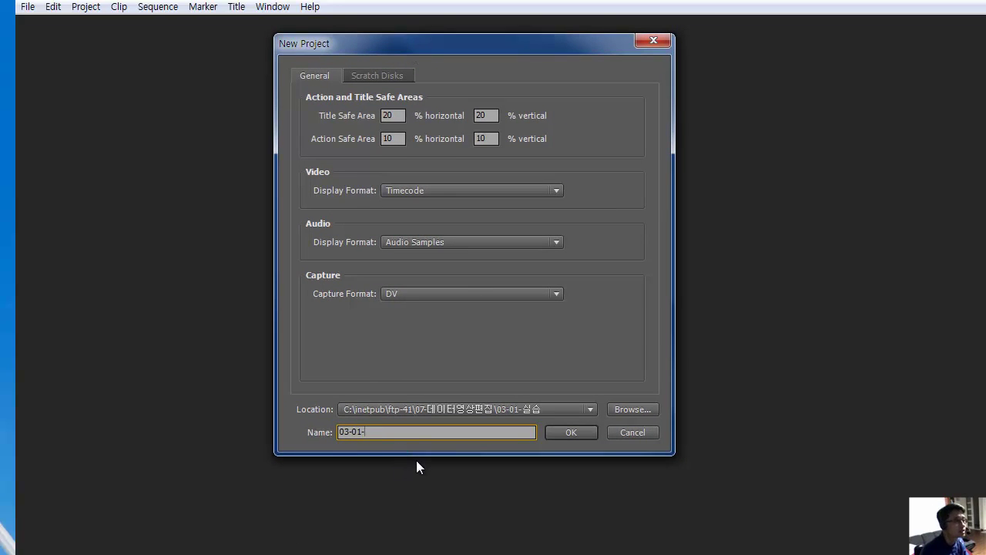
pyautogui.write('타이틀')
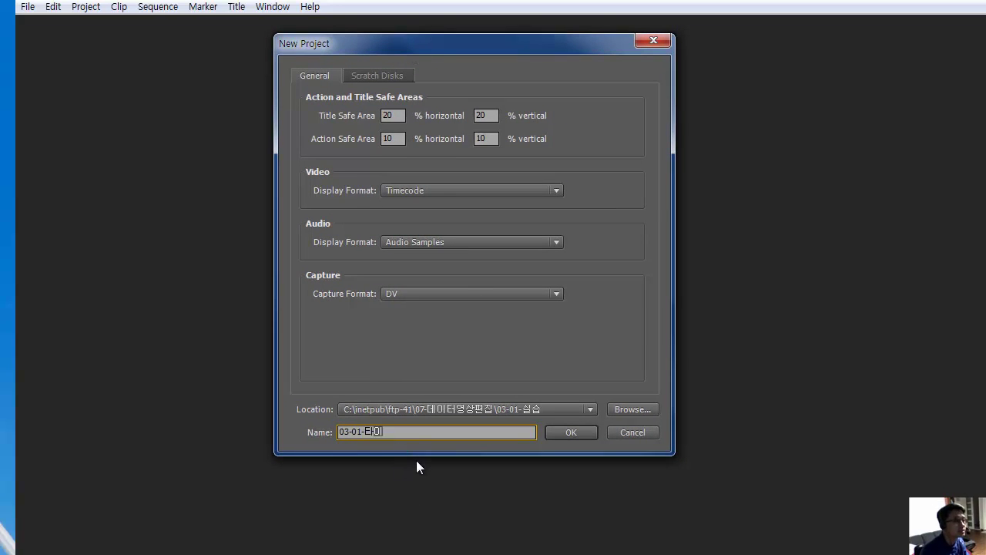
pyautogui.press('BackSpace')
pyautogui.press('BackSpace')
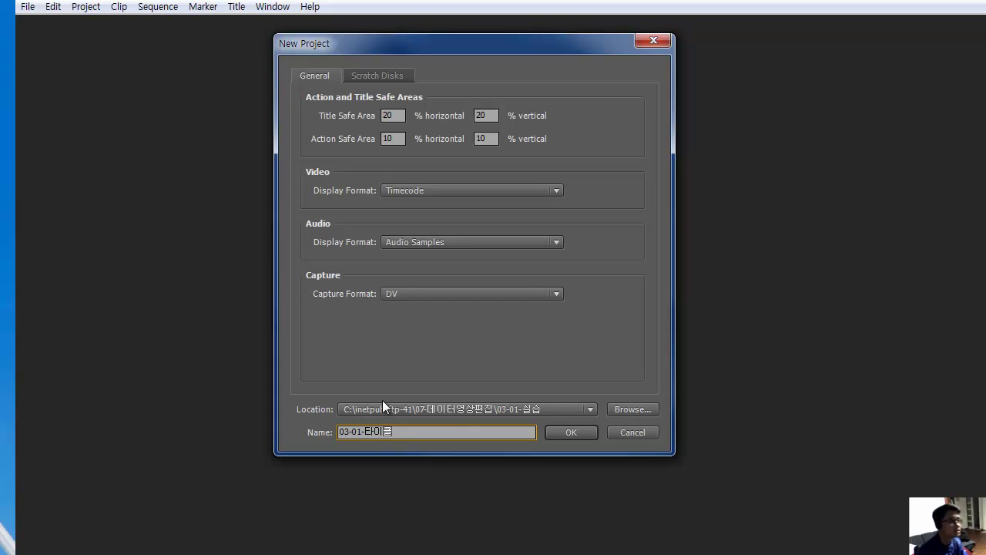
# Complete the project name as 03-01-타이틀 and create the project after checking its scratch disk locations.
pyautogui.write('틀')
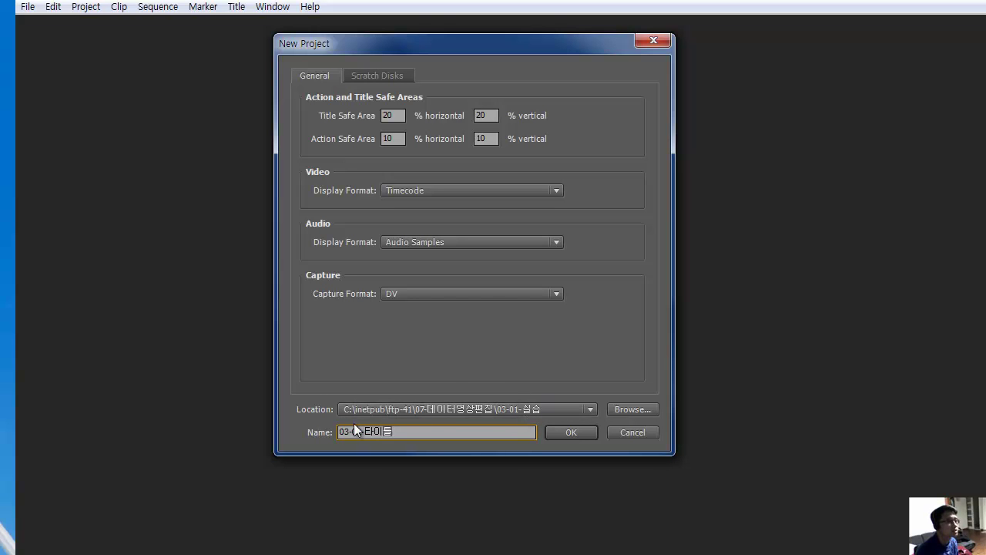
pyautogui.click(371, 75)
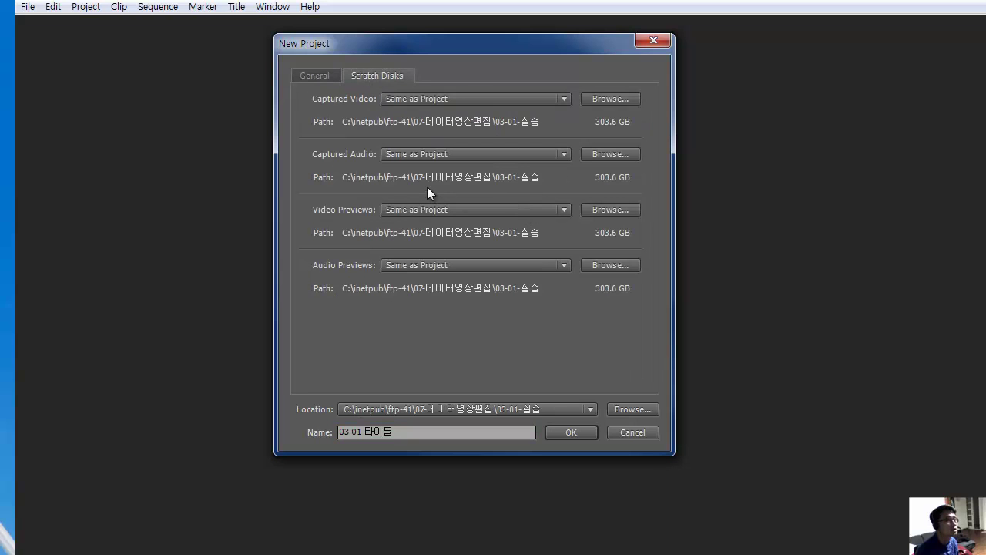
pyautogui.click(313, 74)
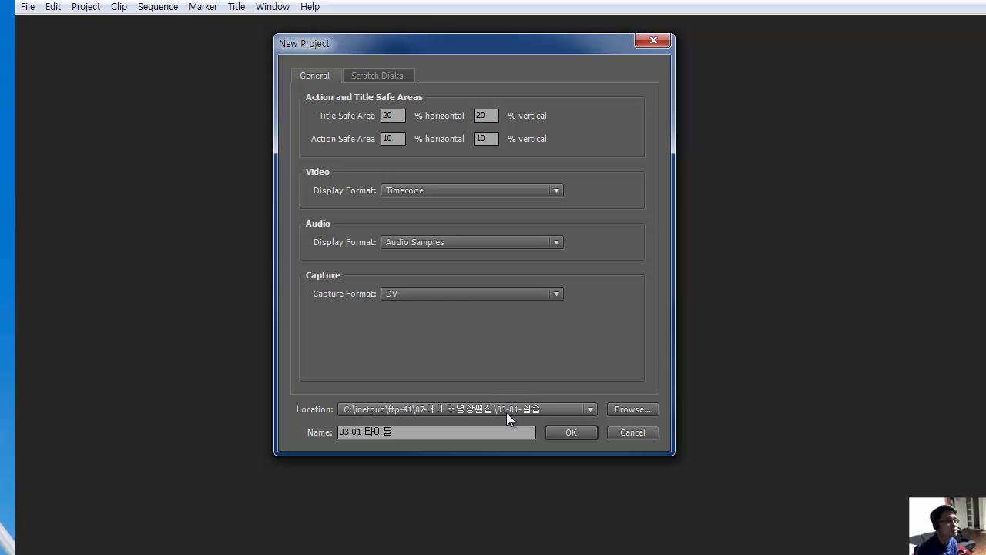
pyautogui.click(389, 75)
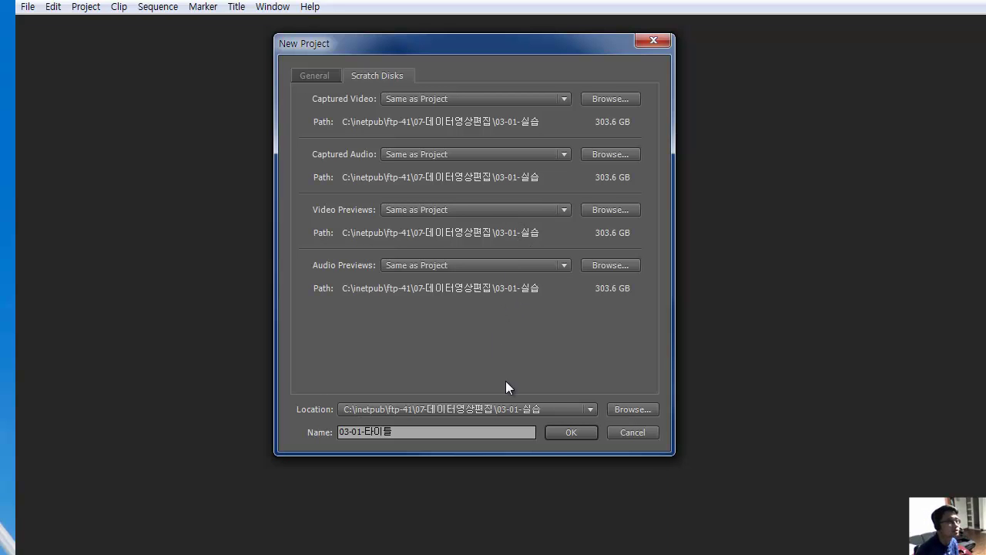
pyautogui.click(566, 432)
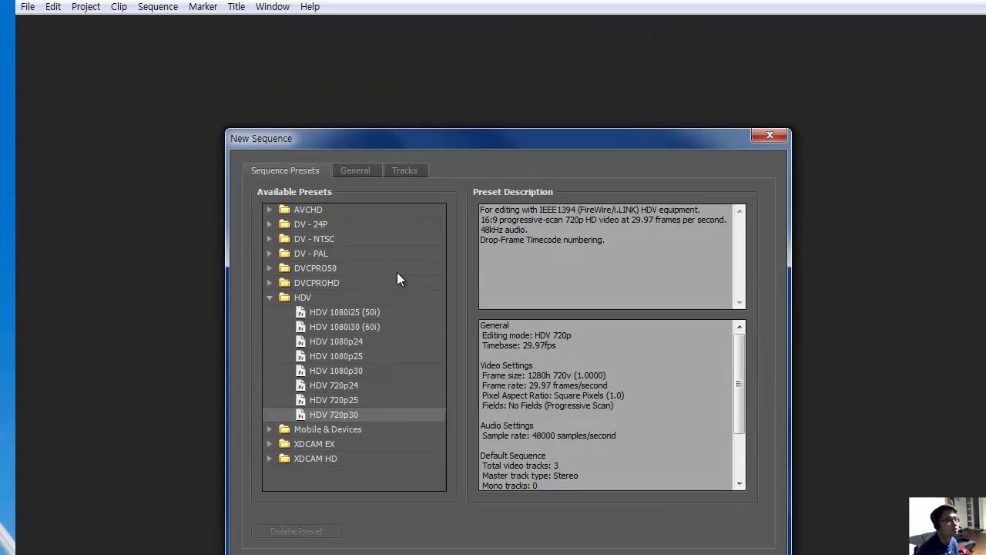
# Create the project's first sequence with the HDV 720p30 preset and name it 초반부.
pyautogui.moveTo(376, 134); pyautogui.dragTo(318, 43)
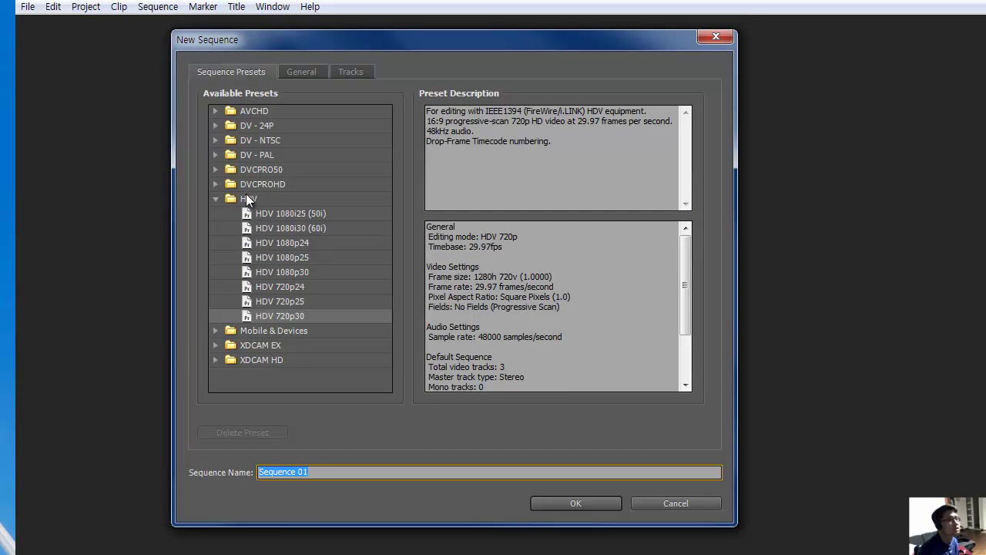
pyautogui.click(275, 316)
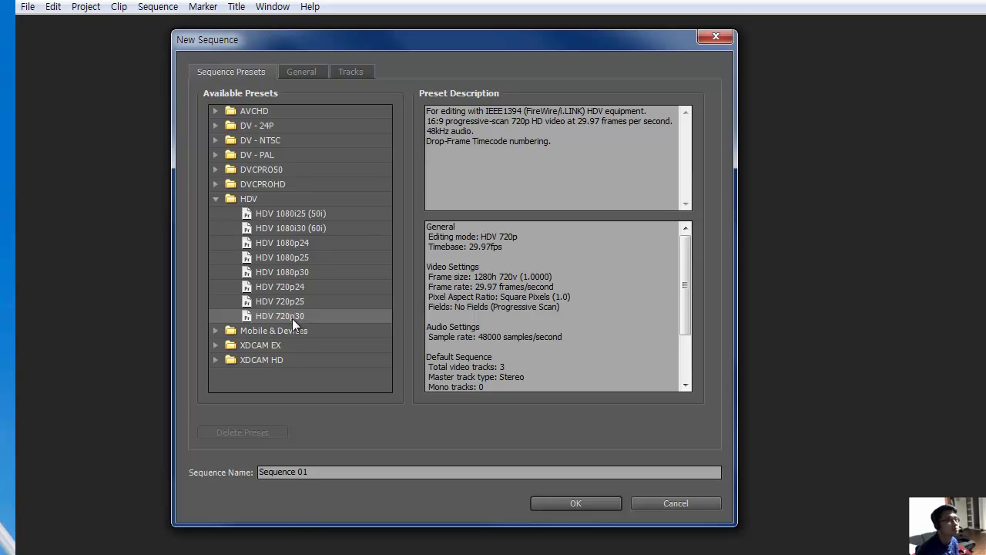
pyautogui.click(317, 474)
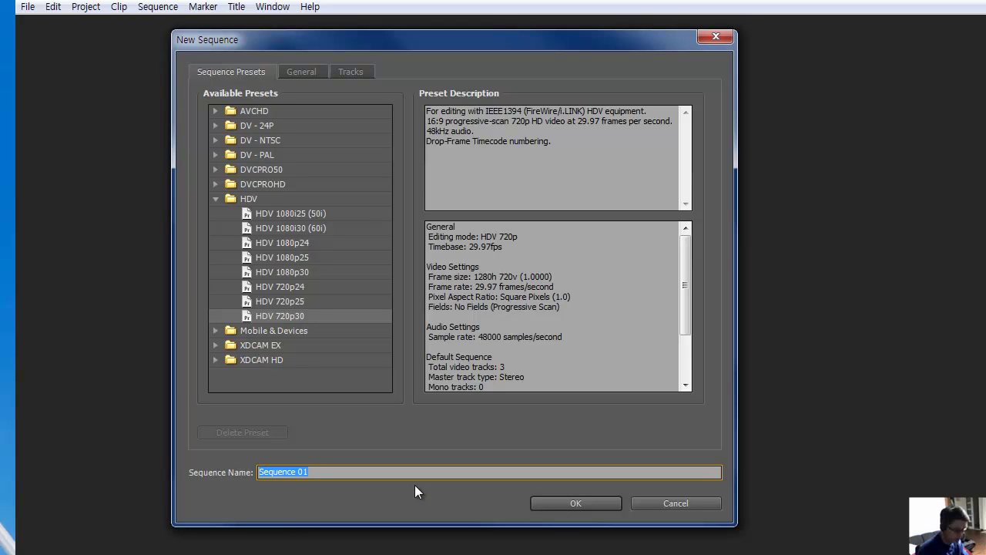
pyautogui.write('s')
pyautogui.press('BackSpace')
pyautogui.write('초반부')
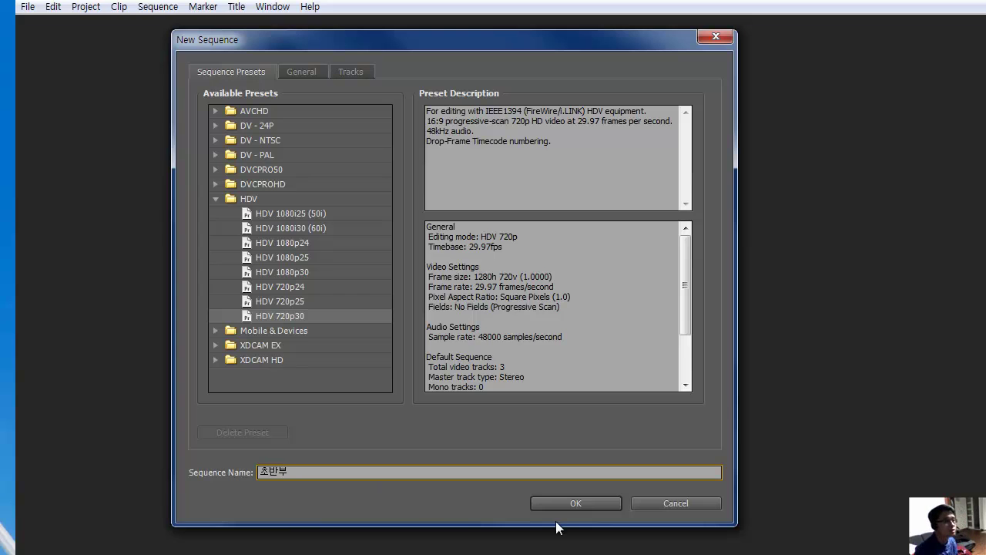
pyautogui.click(558, 502)
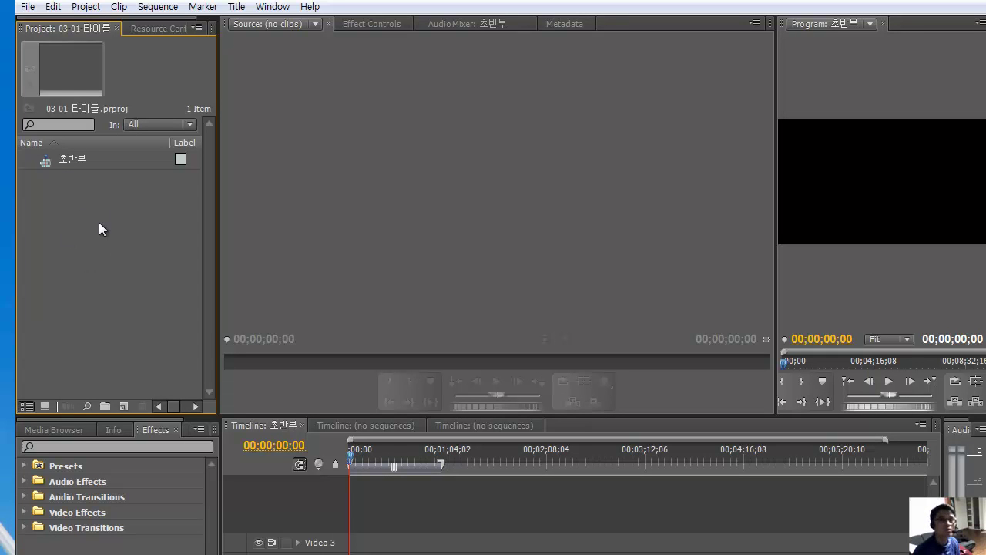
# Add a second sequence to the project with the HDV 720p30 preset and name it 본영상.
pyautogui.click(122, 406)
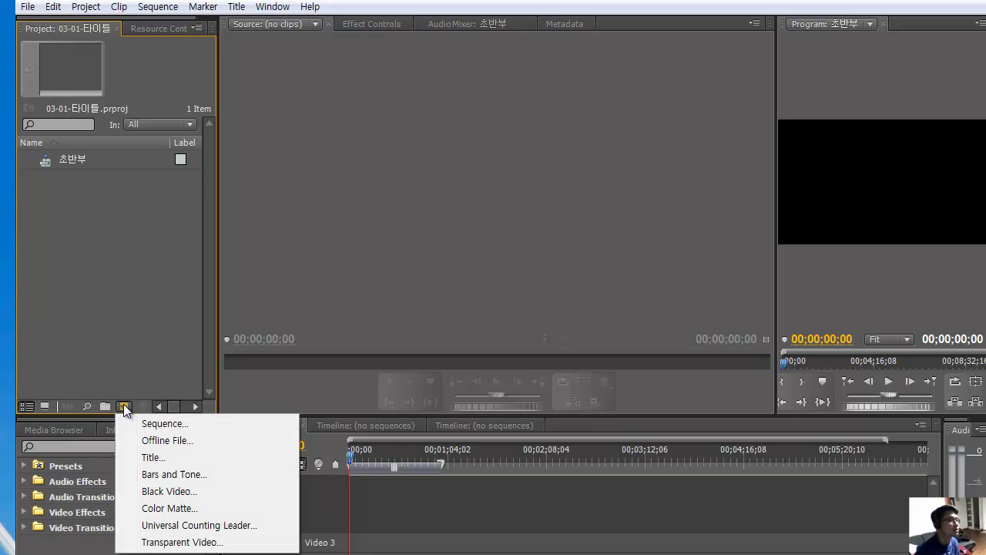
pyautogui.click(170, 429)
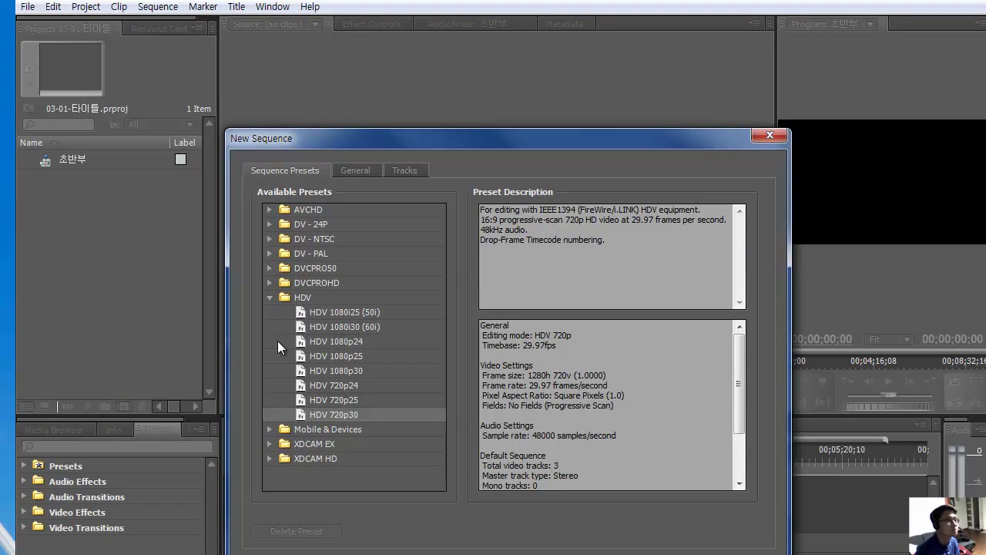
pyautogui.moveTo(384, 142); pyautogui.dragTo(346, 54)
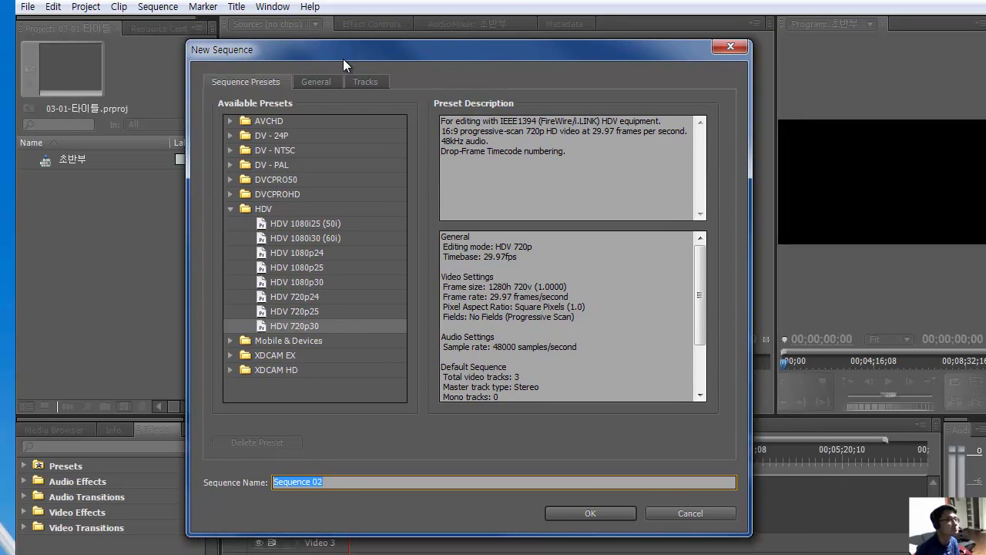
pyautogui.click(283, 326)
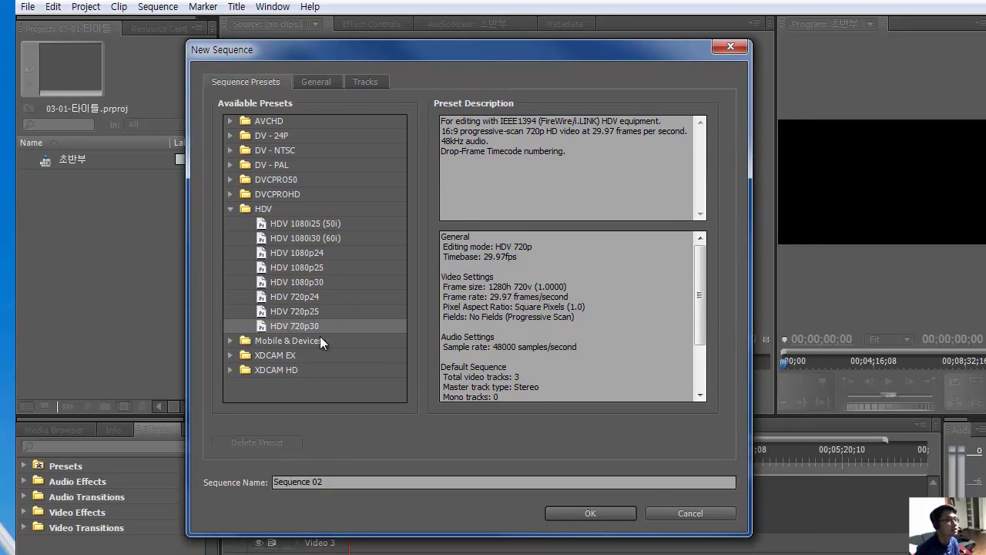
pyautogui.click(326, 483)
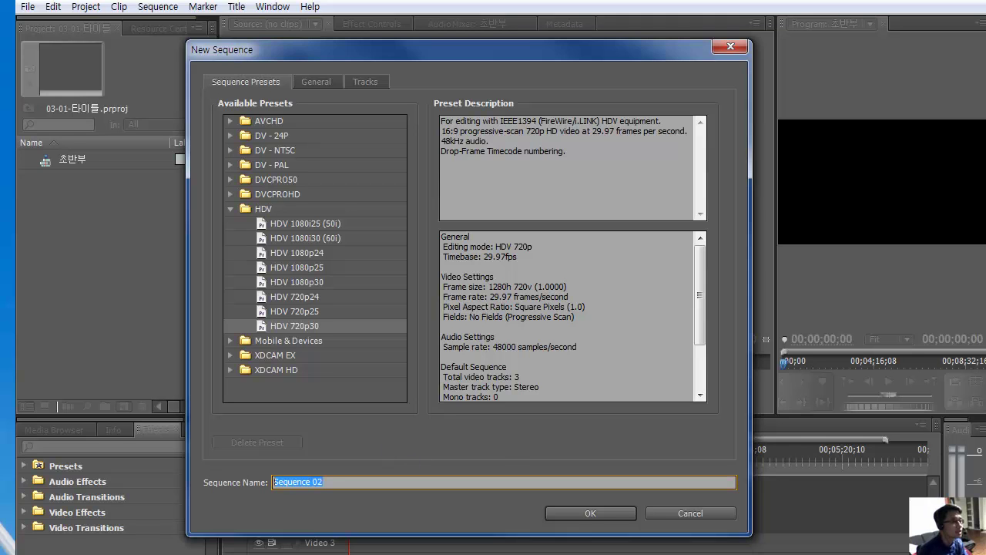
pyautogui.write('본영상')
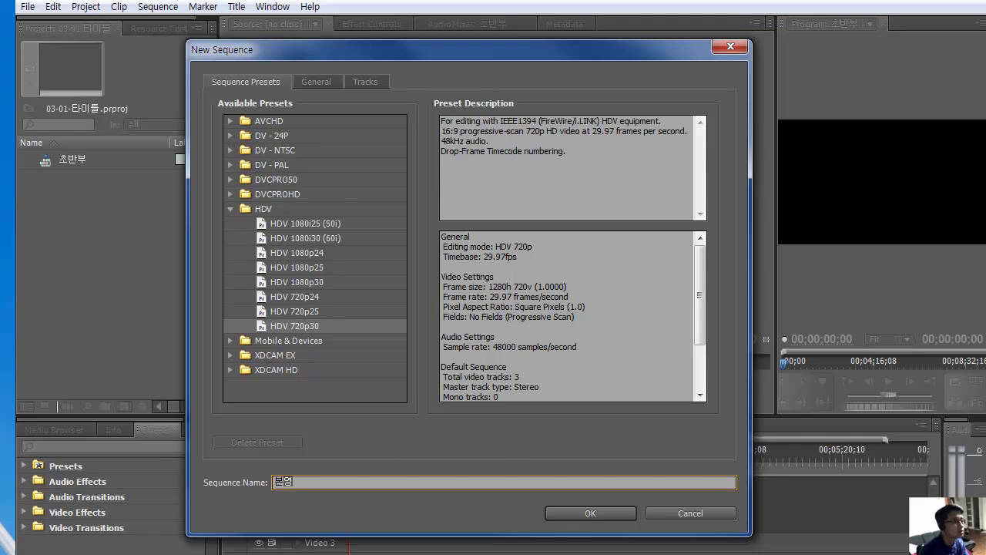
pyautogui.click(575, 516)
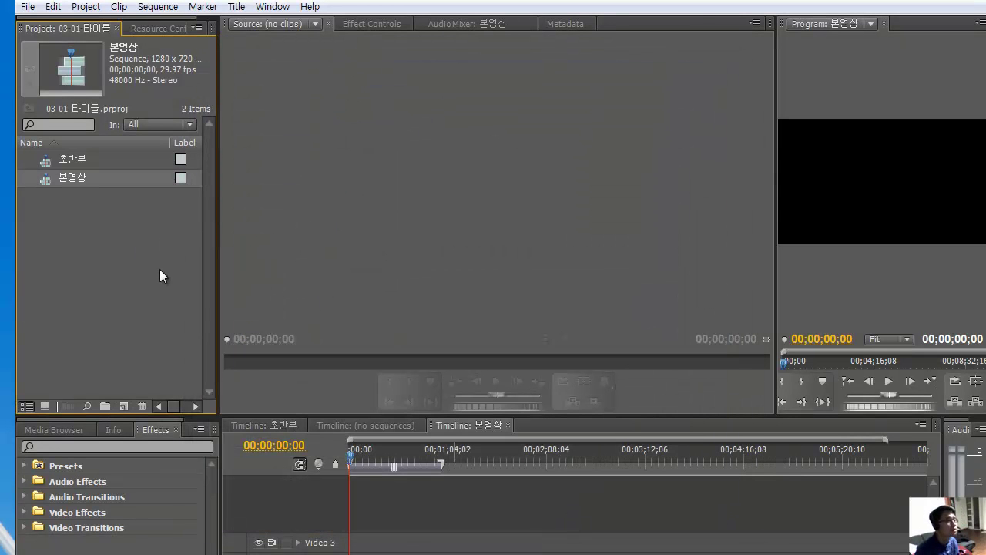
pyautogui.click(119, 251)
pyautogui.click(69, 158)
pyautogui.click(76, 224)
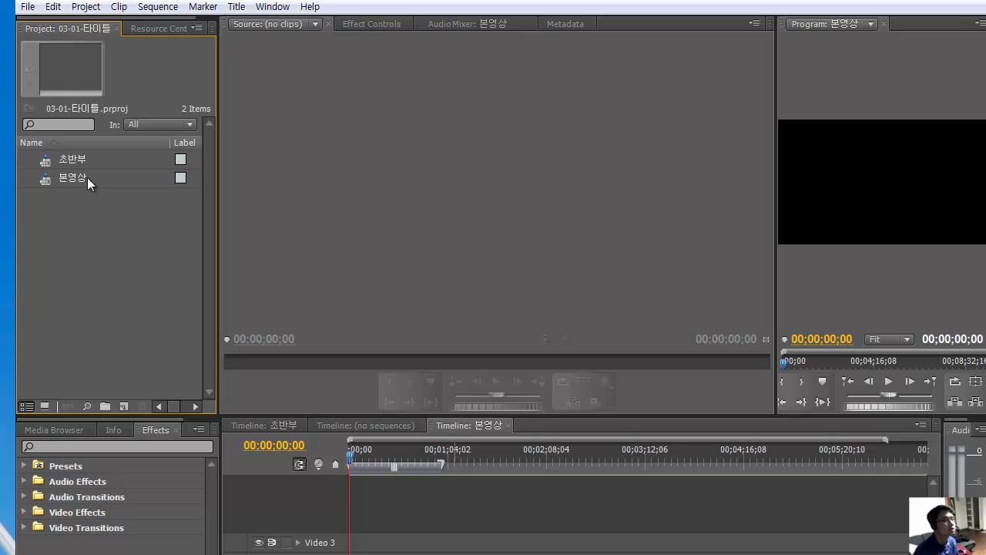
# Create a Black Video item with its pixel aspect ratio set to D1/DV NTSC Widescreen 16:9 (1.2121).
pyautogui.click(128, 403)
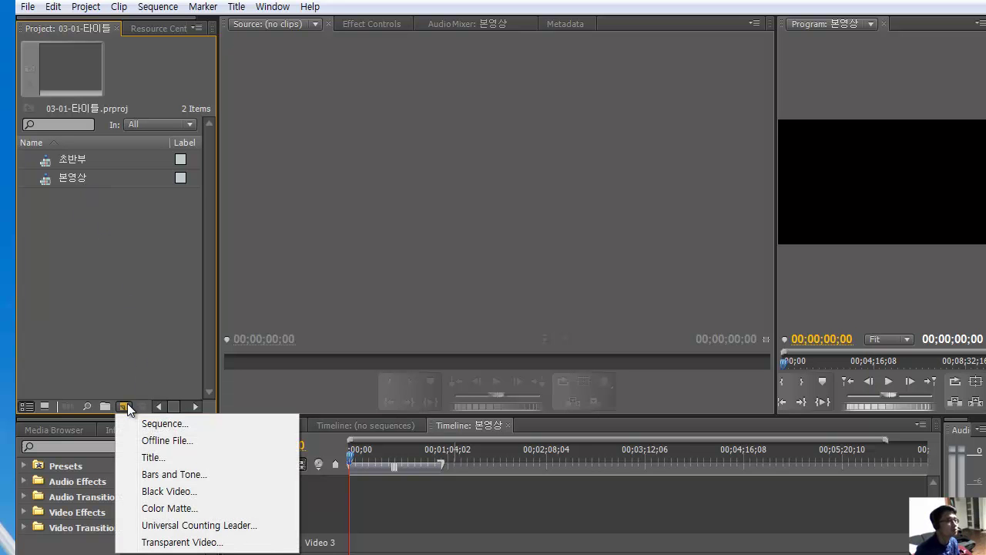
pyautogui.click(164, 493)
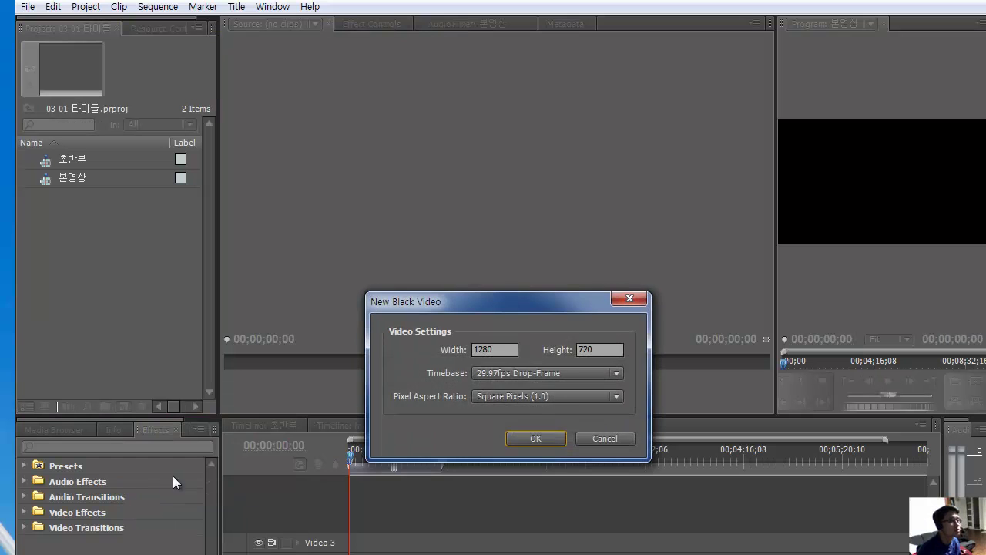
pyautogui.moveTo(456, 301); pyautogui.dragTo(331, 109)
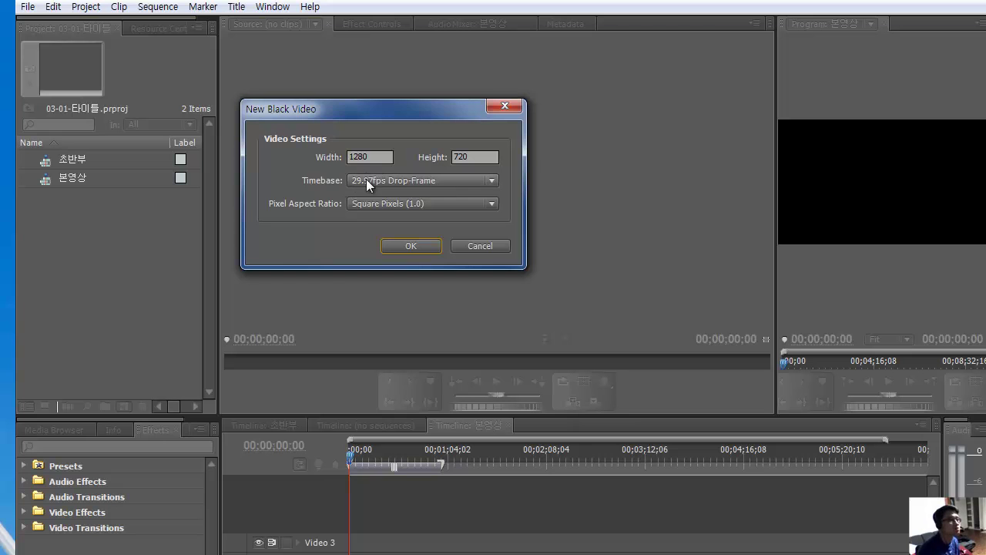
pyautogui.click(386, 203)
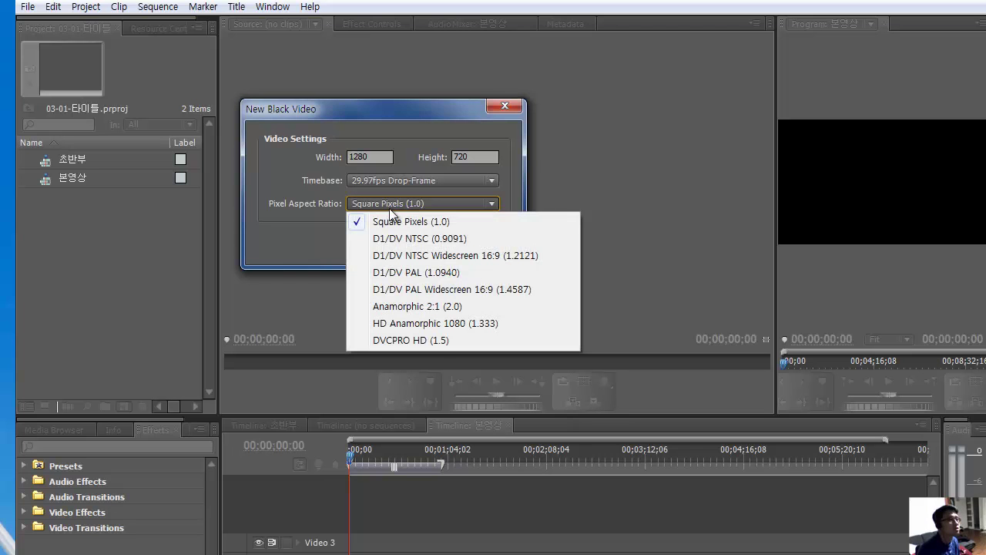
pyautogui.click(420, 257)
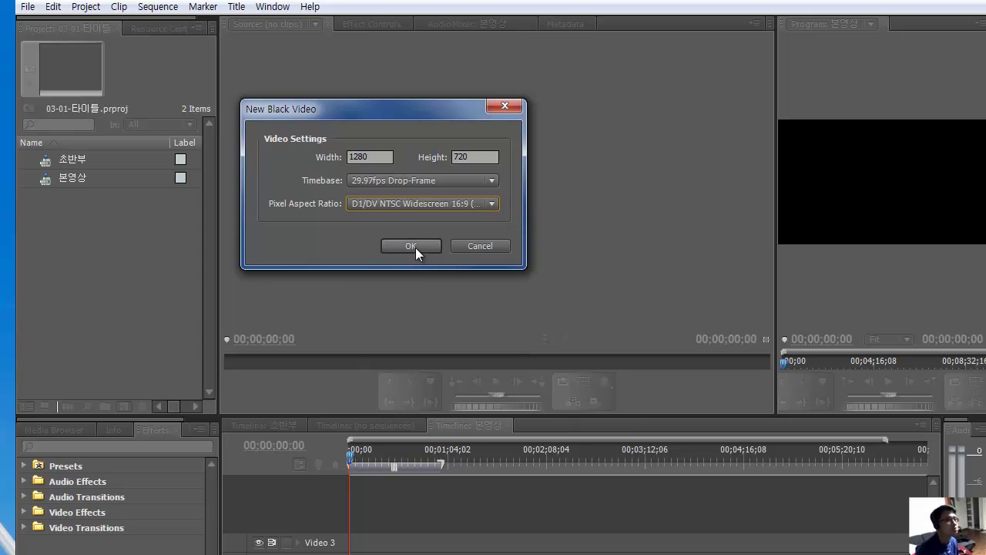
pyautogui.click(413, 245)
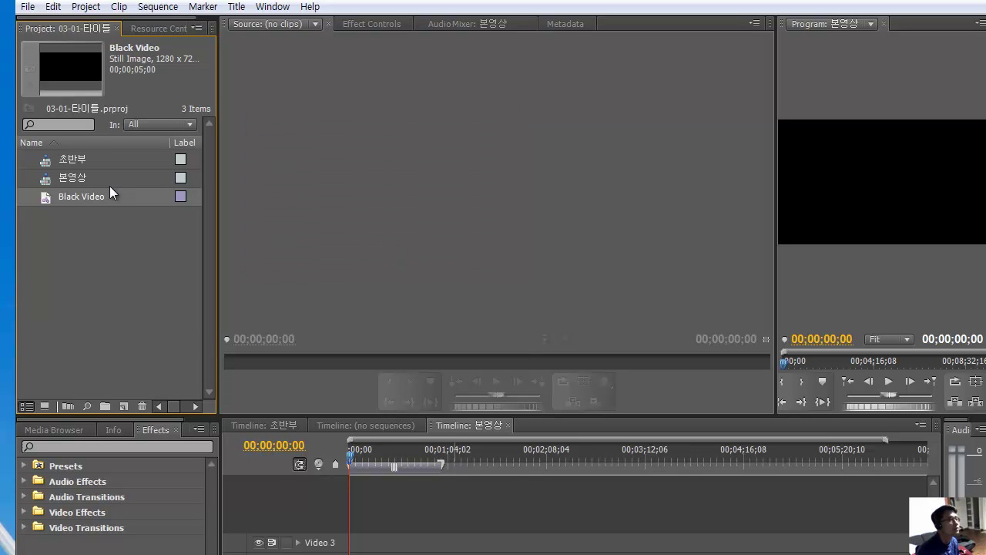
pyautogui.click(44, 182)
pyautogui.click(65, 198)
pyautogui.click(70, 197)
pyautogui.click(91, 228)
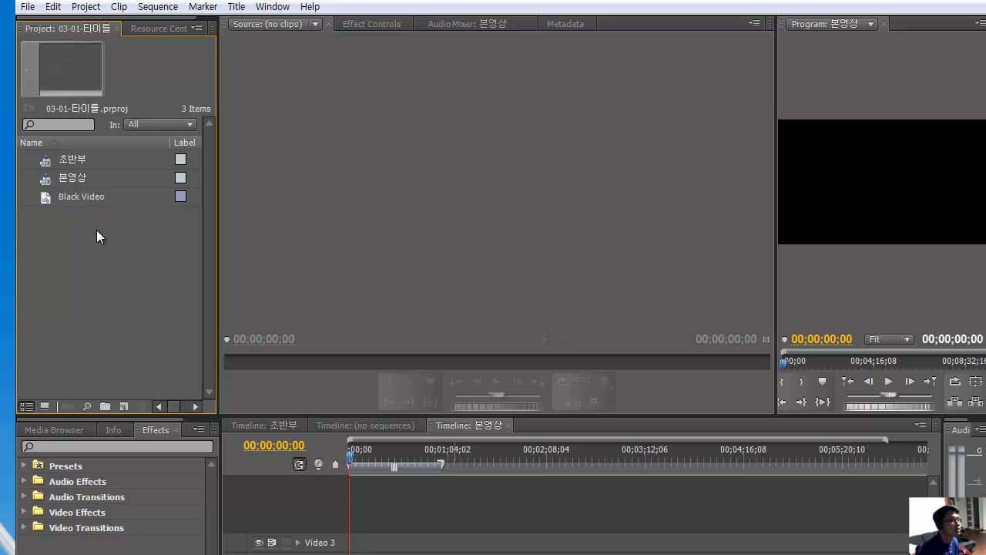
# Create a Bars and Tone item with pixel aspect ratio D1/DV NTSC Widescreen 16:9 (1.2121) and a 32000 Hz sample rate.
pyautogui.click(123, 406)
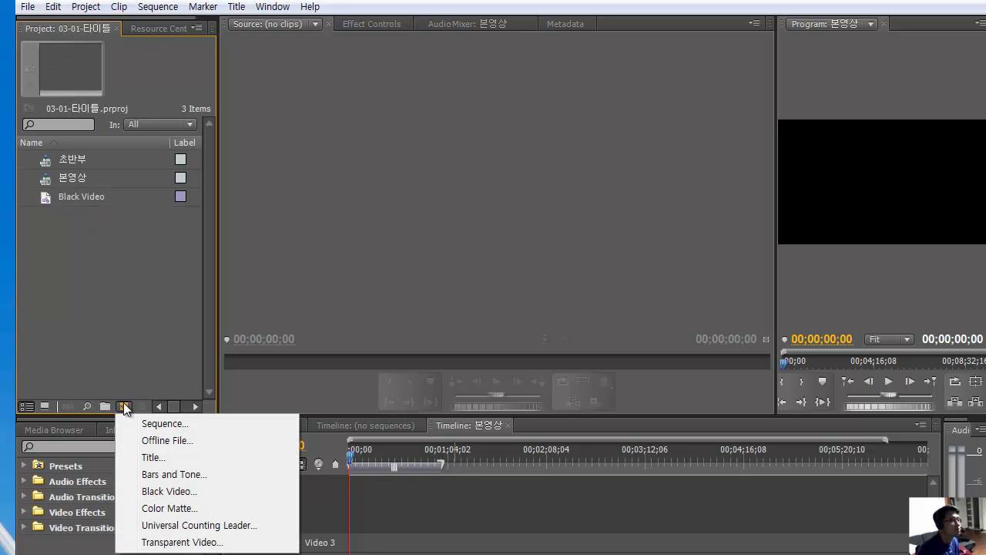
pyautogui.click(170, 476)
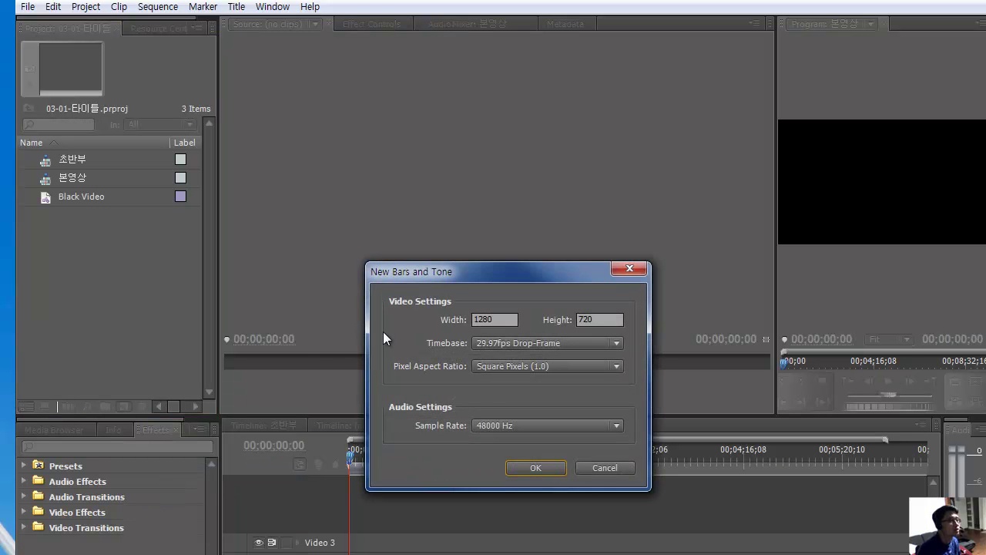
pyautogui.moveTo(465, 268); pyautogui.dragTo(329, 94)
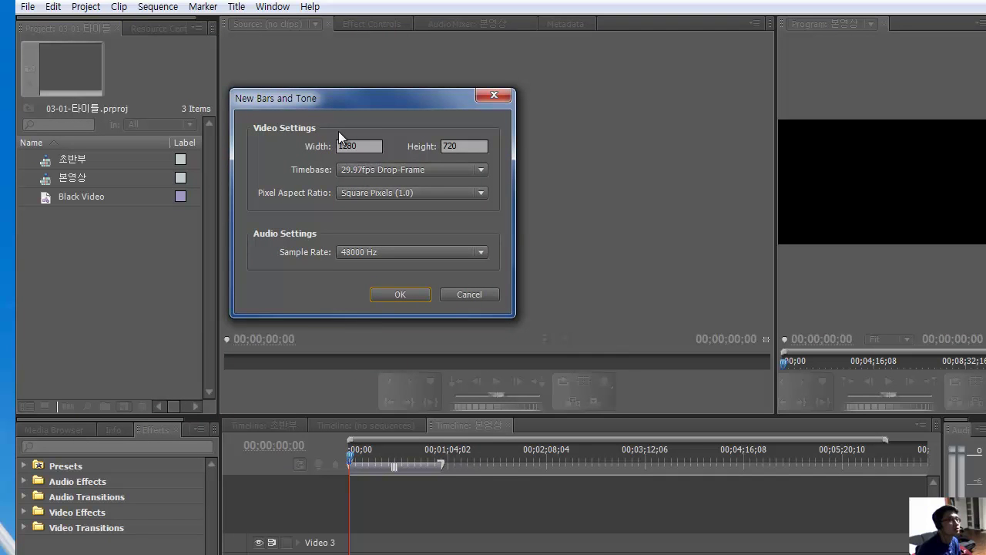
pyautogui.click(372, 195)
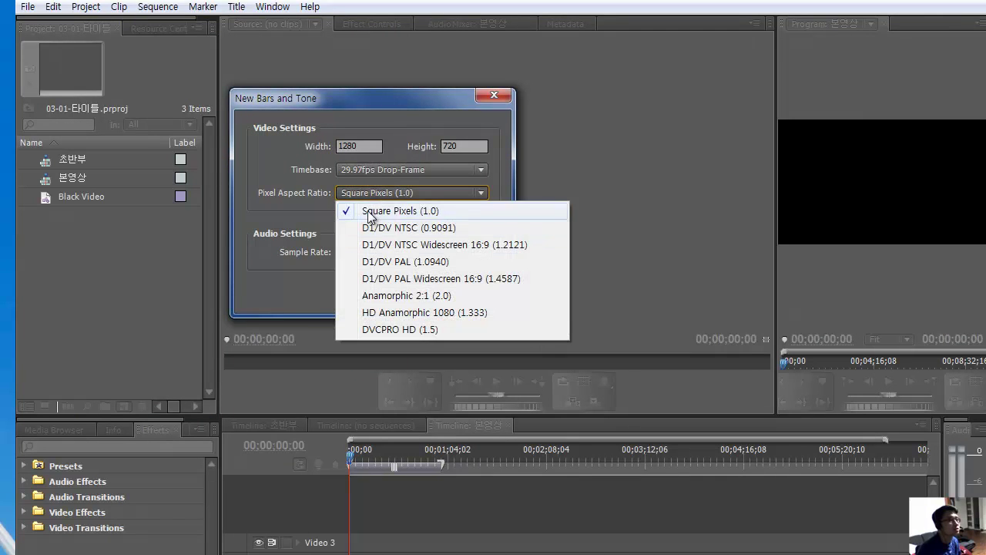
pyautogui.click(404, 245)
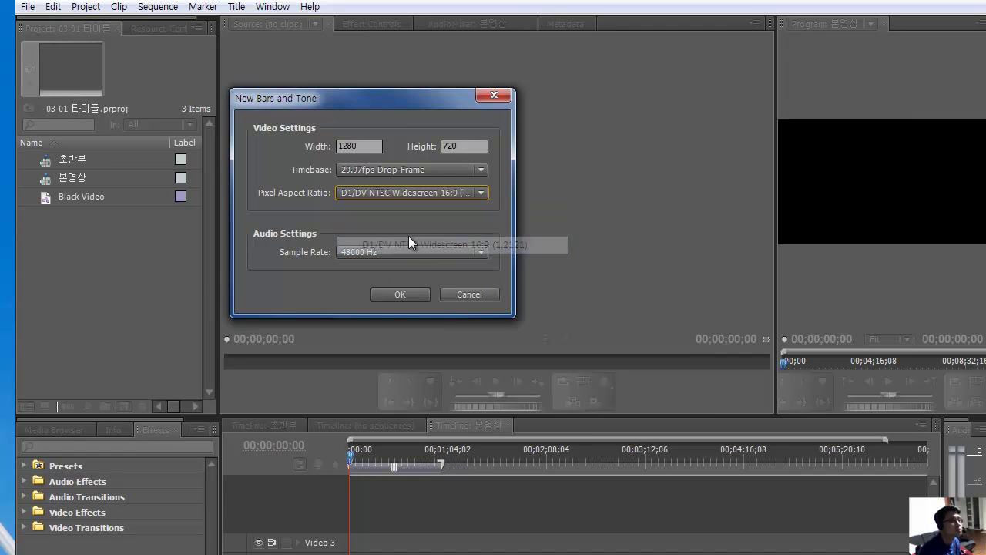
pyautogui.click(368, 256)
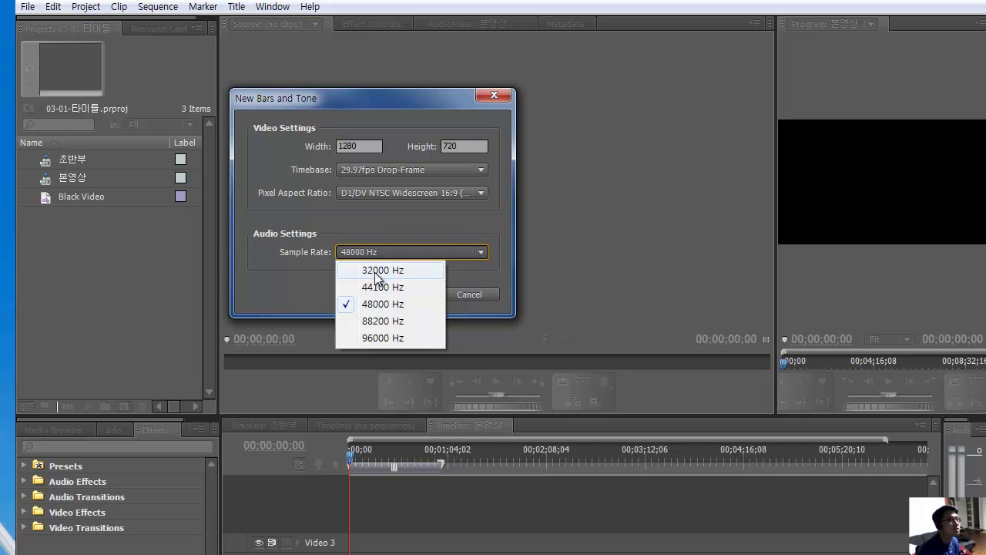
pyautogui.click(376, 270)
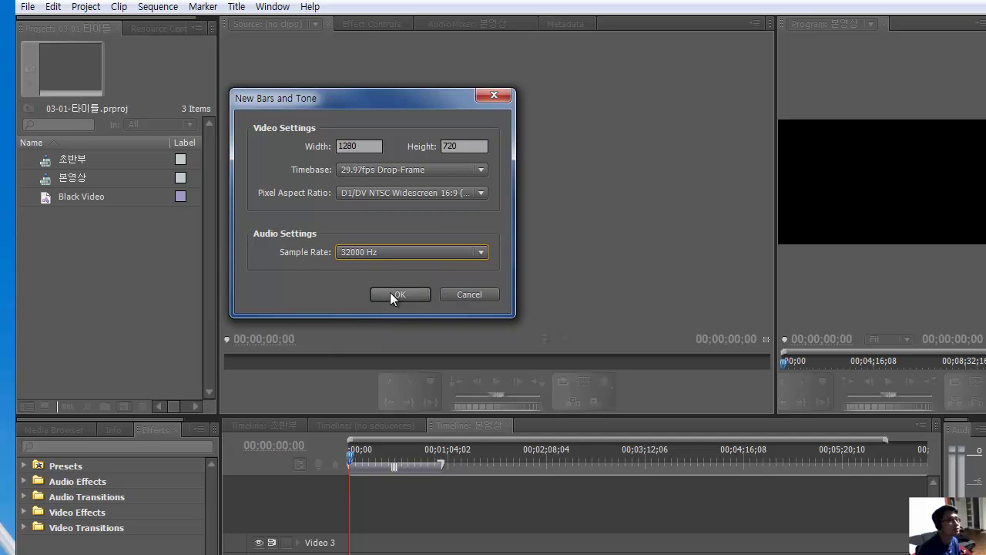
pyautogui.click(391, 293)
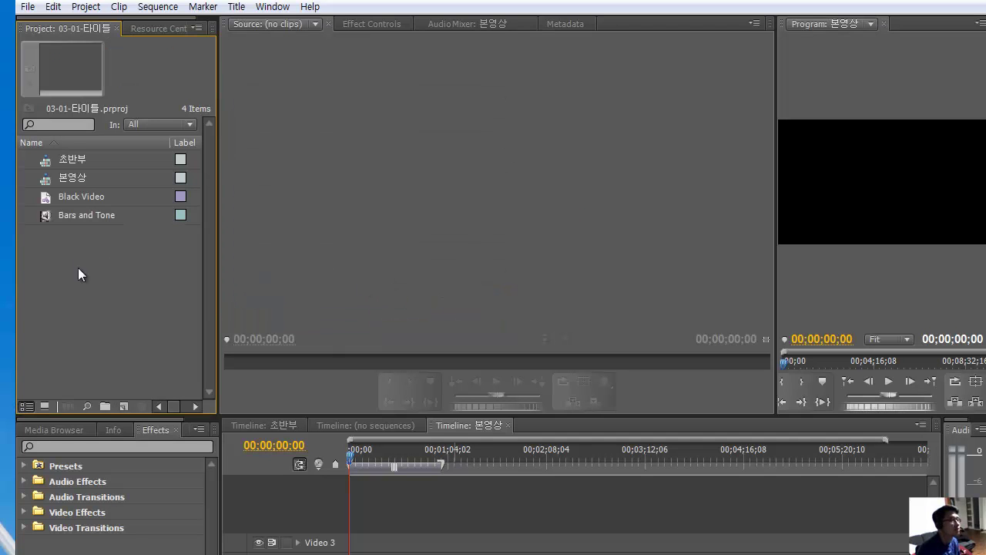
# Start a Universal Counting Leader item with pixel aspect ratio D1/DV NTSC Widescreen 16:9 (1.2121) and a 32000 Hz sample rate.
pyautogui.click(124, 406)
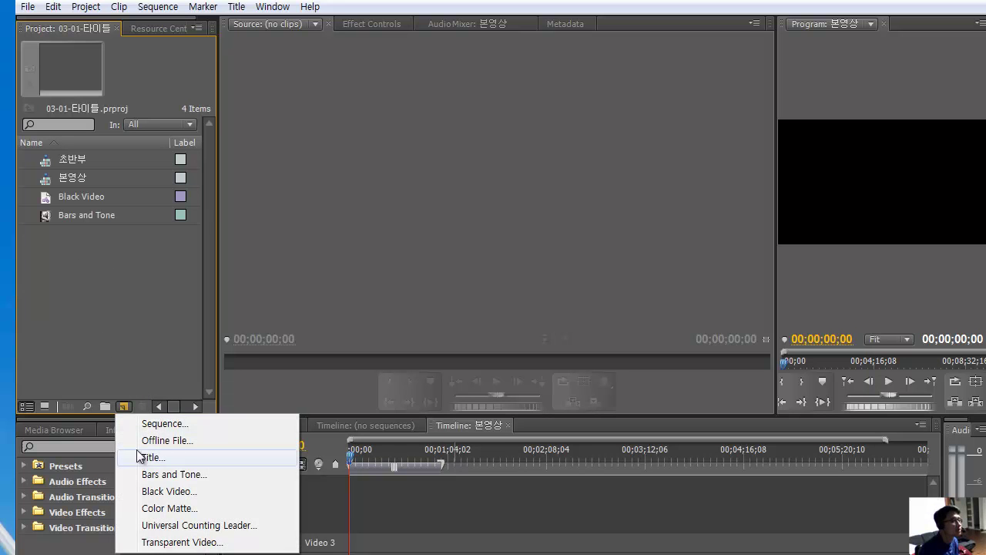
pyautogui.click(211, 527)
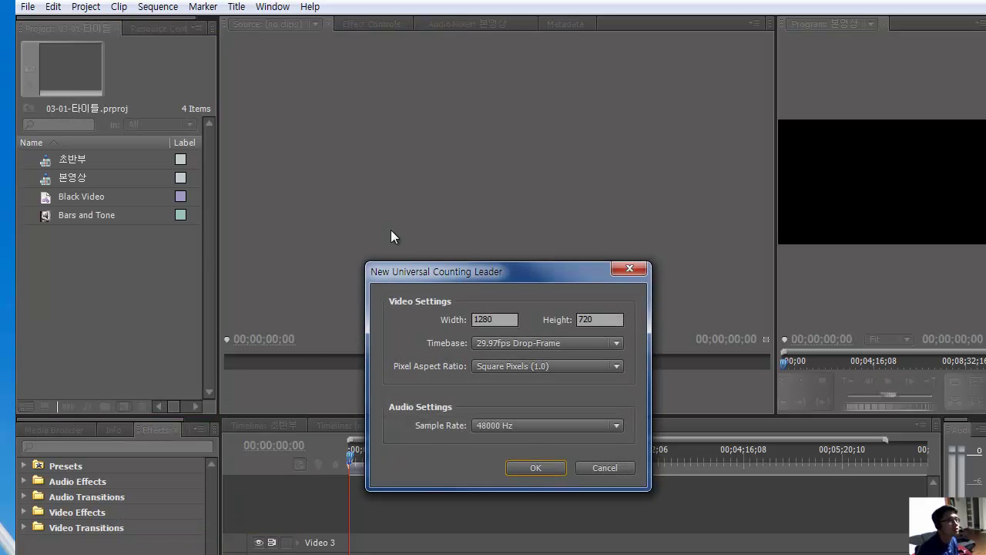
pyautogui.moveTo(435, 271); pyautogui.dragTo(346, 156)
pyautogui.click(426, 250)
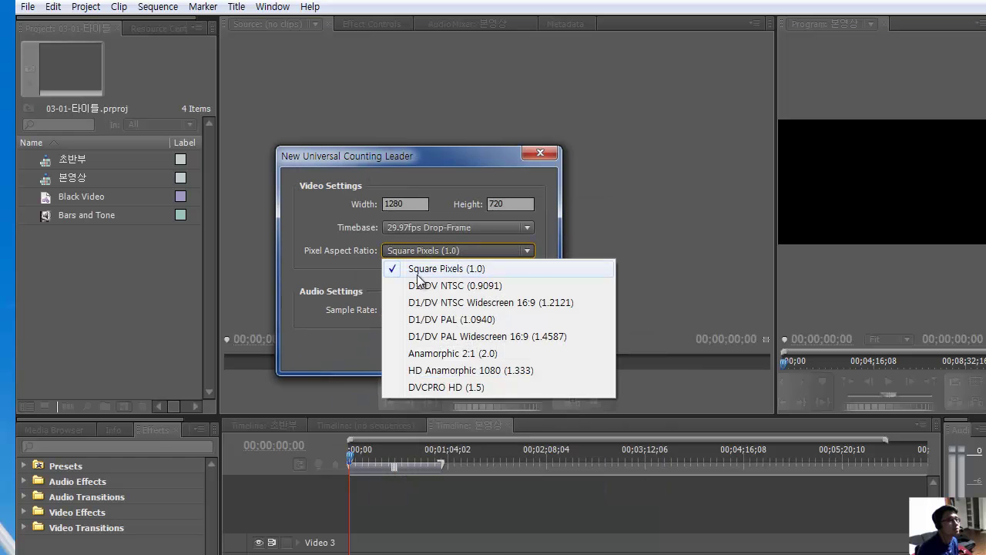
pyautogui.click(429, 303)
pyautogui.click(422, 311)
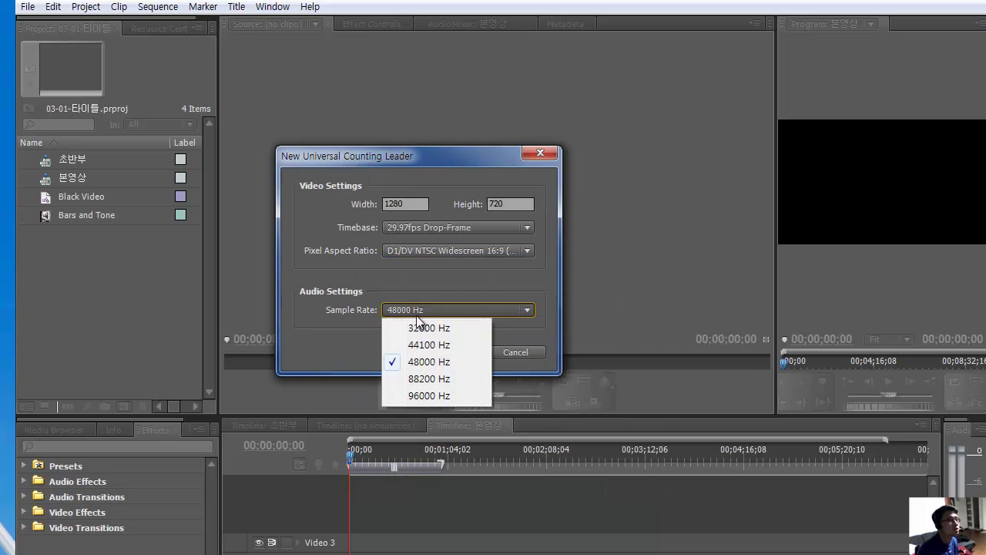
pyautogui.click(425, 330)
pyautogui.click(446, 353)
pyautogui.moveTo(462, 175); pyautogui.dragTo(298, 141)
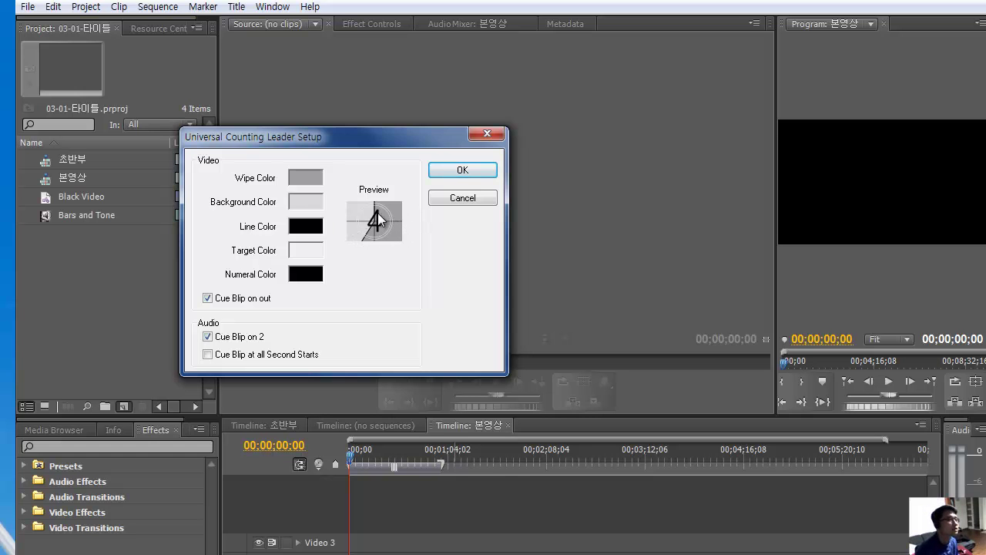
# Set the counting leader's wipe color to a pale yellow and finish creating the item.
pyautogui.click(305, 178)
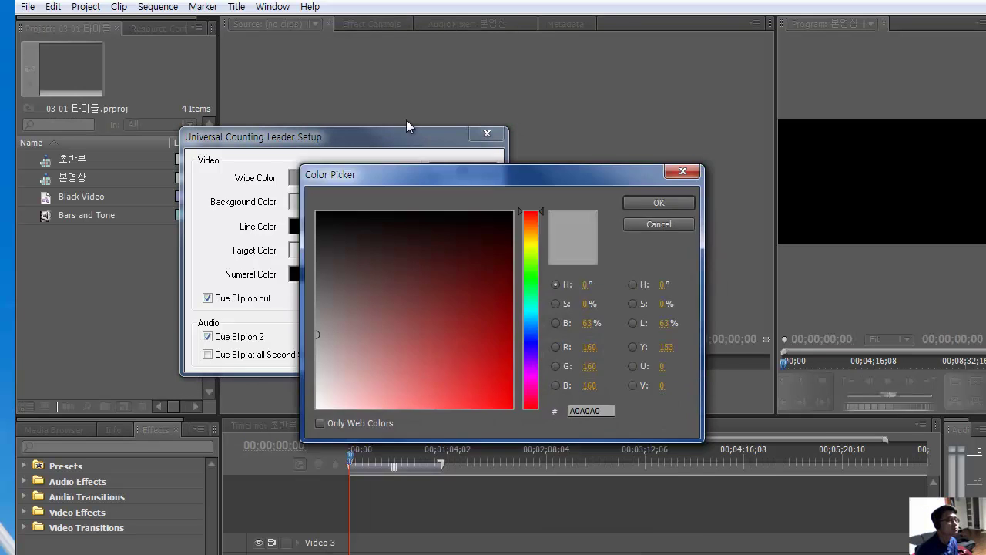
pyautogui.click(509, 172)
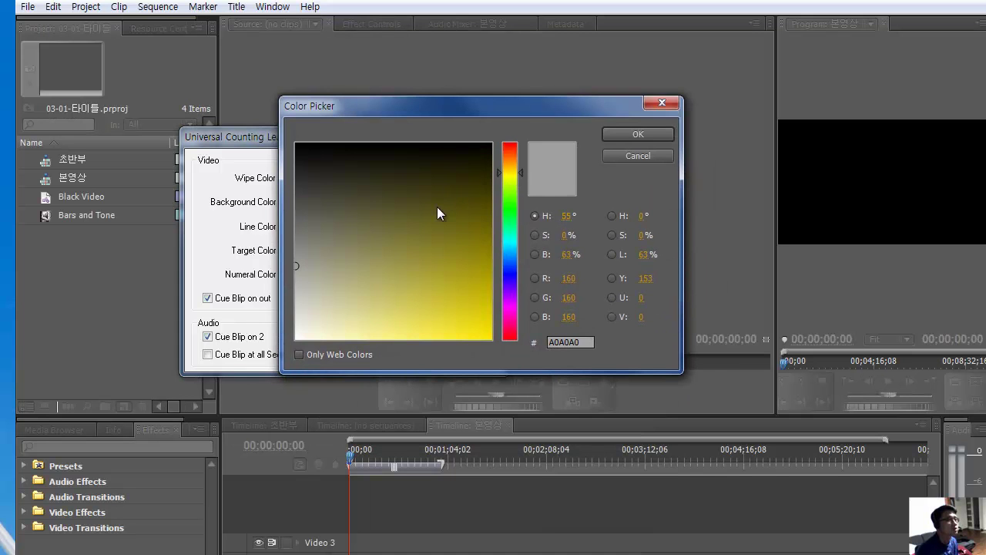
pyautogui.click(351, 298)
pyautogui.click(640, 134)
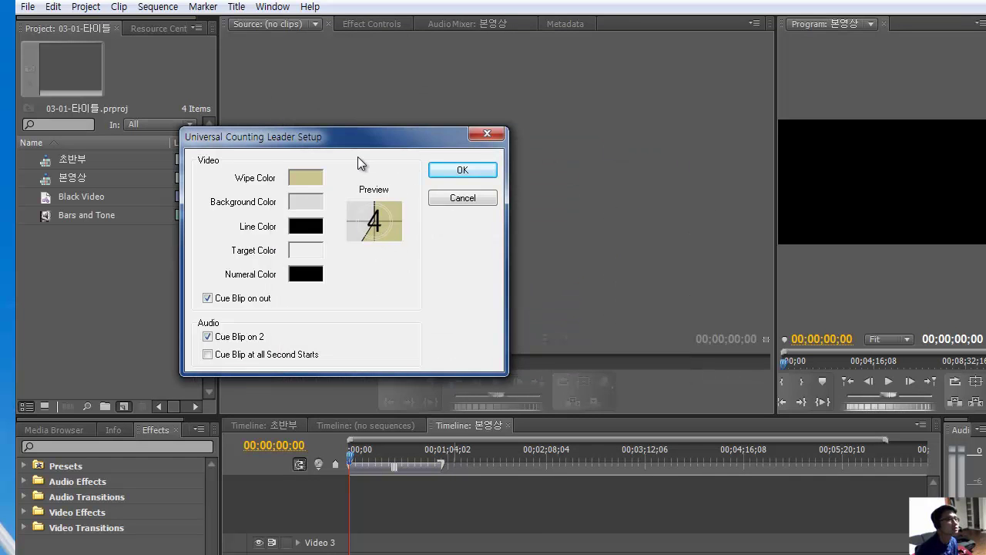
pyautogui.moveTo(359, 137); pyautogui.dragTo(457, 76)
pyautogui.click(556, 114)
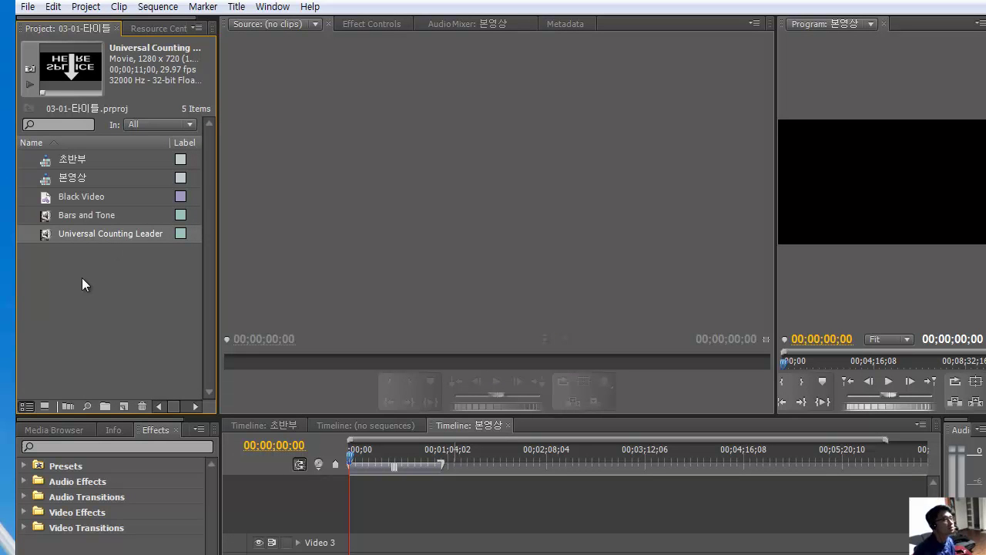
pyautogui.click(89, 200)
pyautogui.click(84, 214)
pyautogui.click(85, 214)
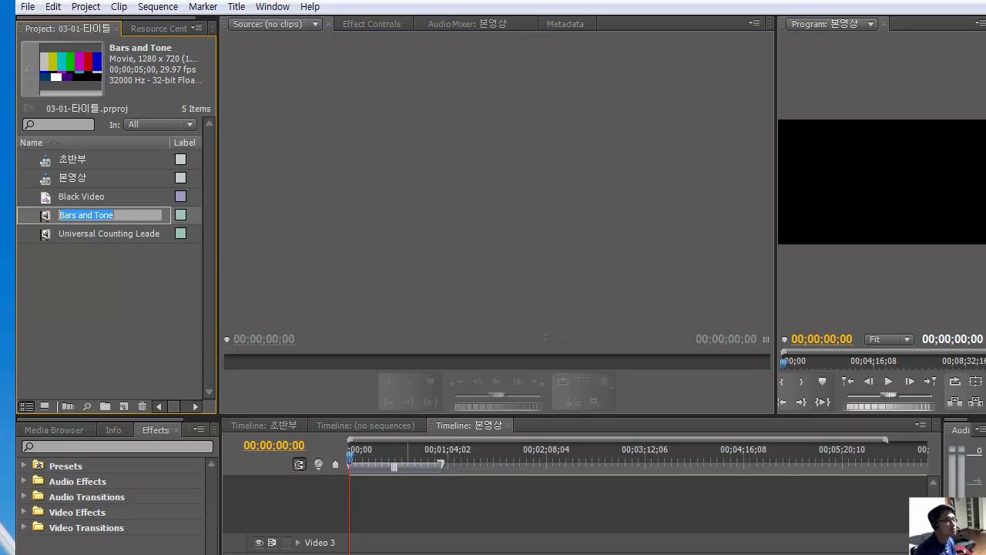
pyautogui.click(351, 455)
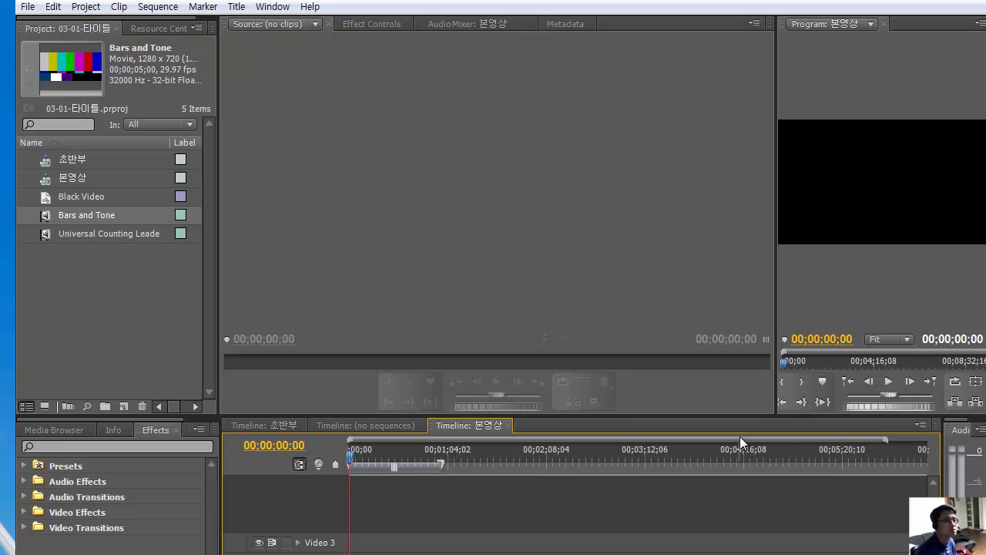
pyautogui.moveTo(353, 462); pyautogui.dragTo(412, 461)
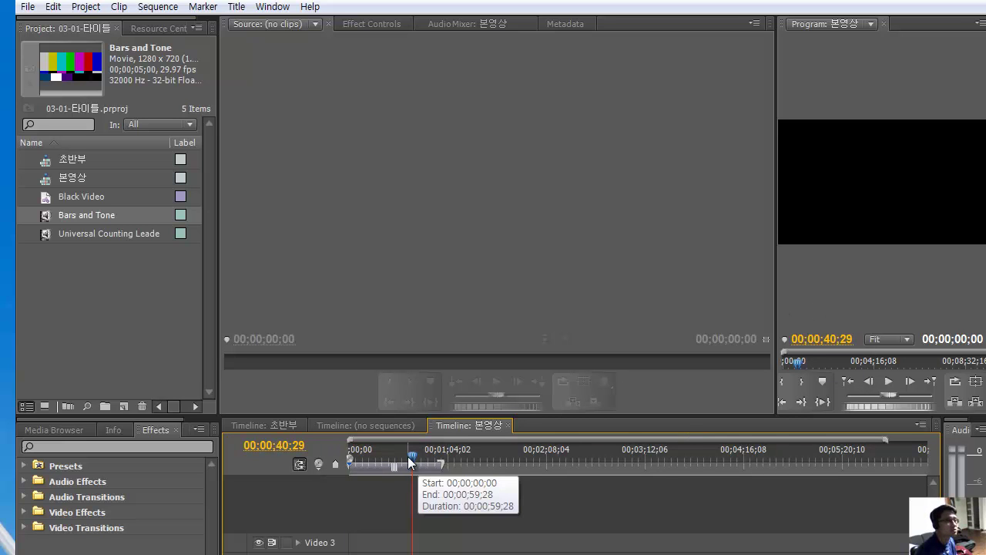
pyautogui.moveTo(410, 461); pyautogui.dragTo(303, 463)
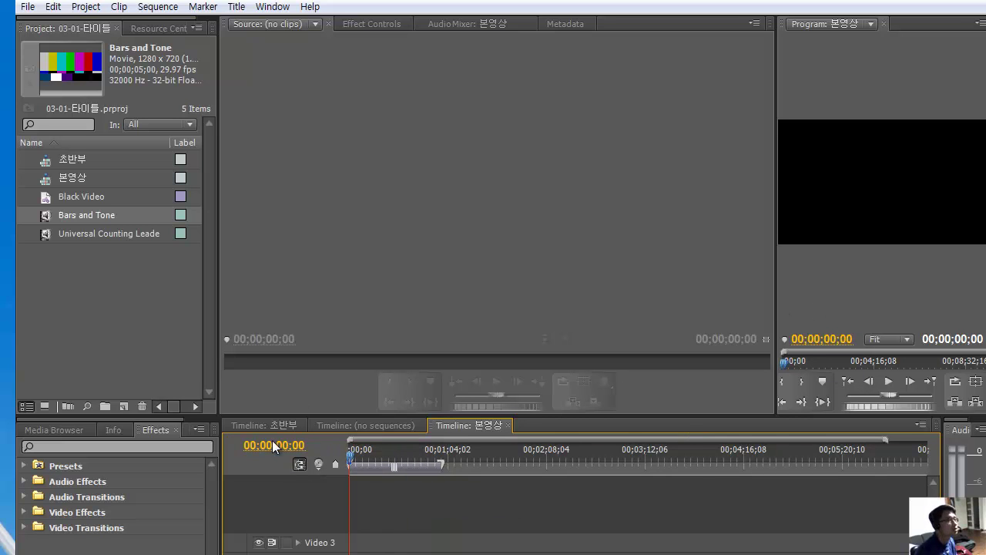
# Select the Black Video and Bars and Tone items together in the project.
pyautogui.click(46, 199)
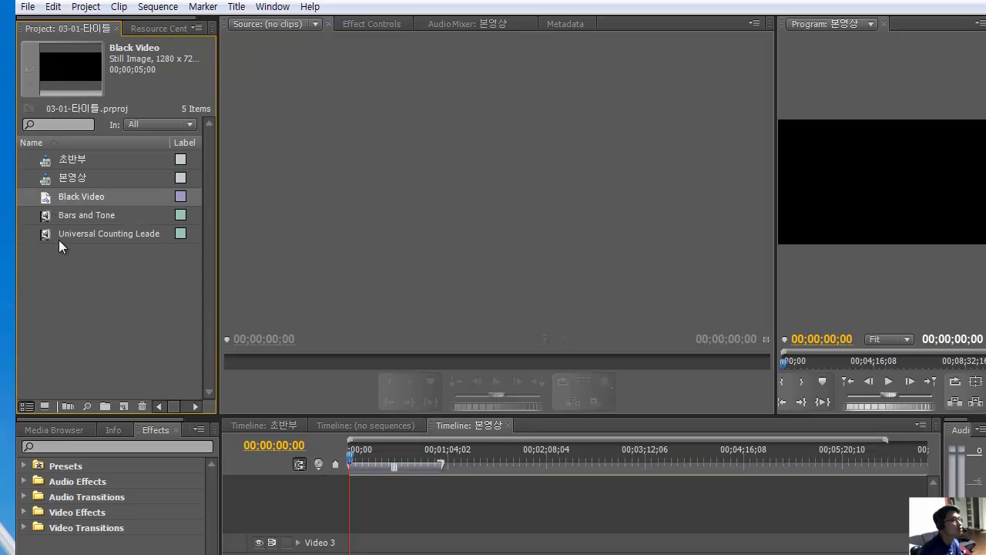
pyautogui.keyDown('shift'); pyautogui.click(46, 215); pyautogui.keyUp('shift')
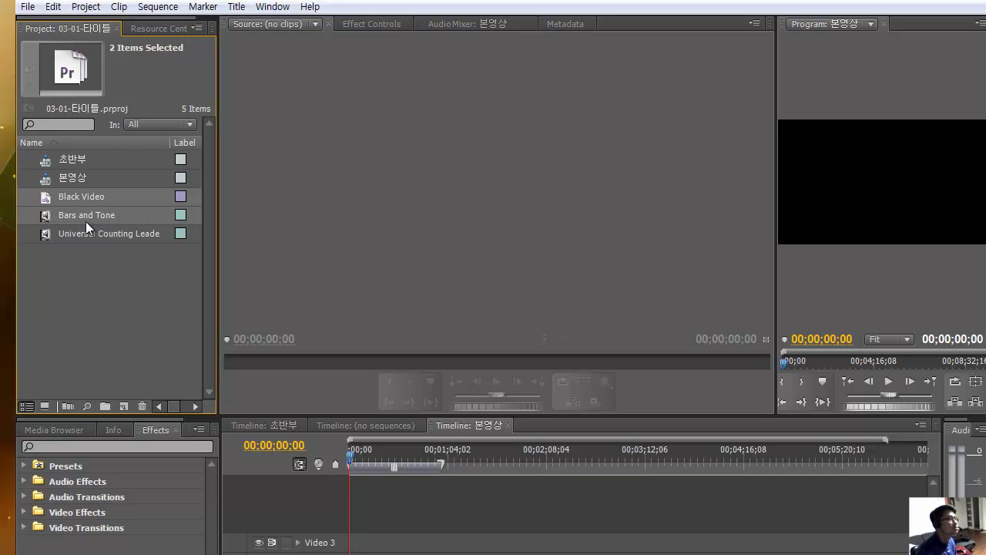
# Check the Still Image Default Duration in the general preferences without changing it.
pyautogui.click(52, 6)
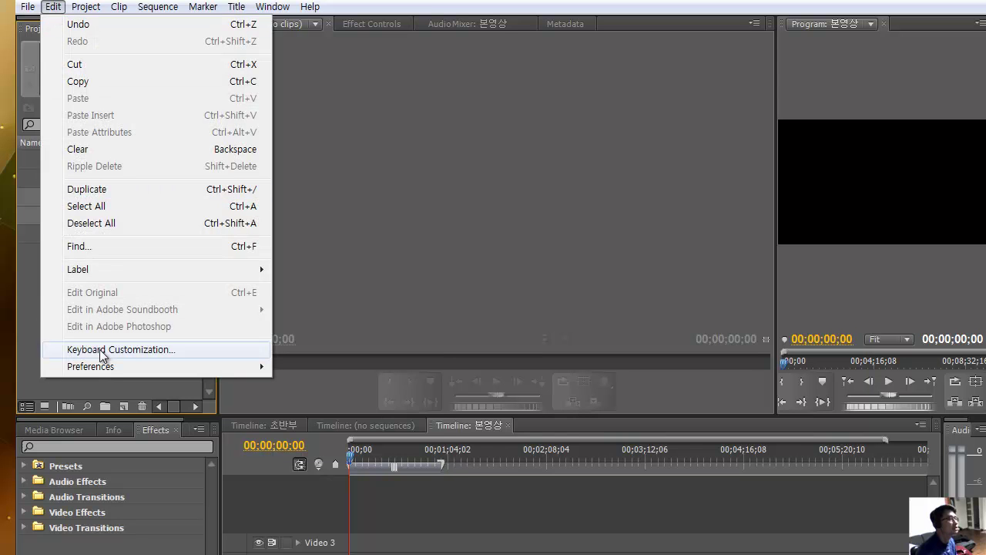
pyautogui.moveTo(189, 367)
pyautogui.click(312, 367)
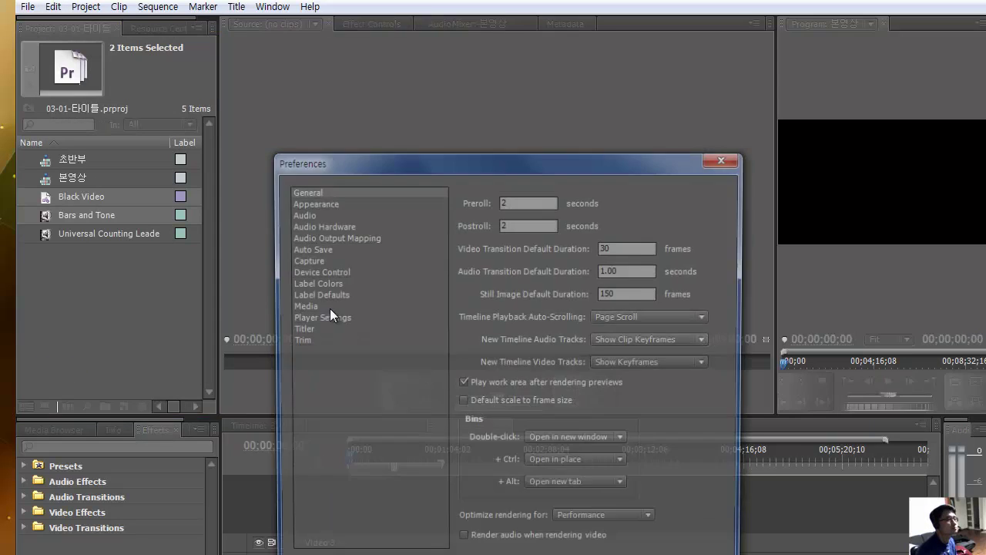
pyautogui.moveTo(390, 167); pyautogui.dragTo(280, 27)
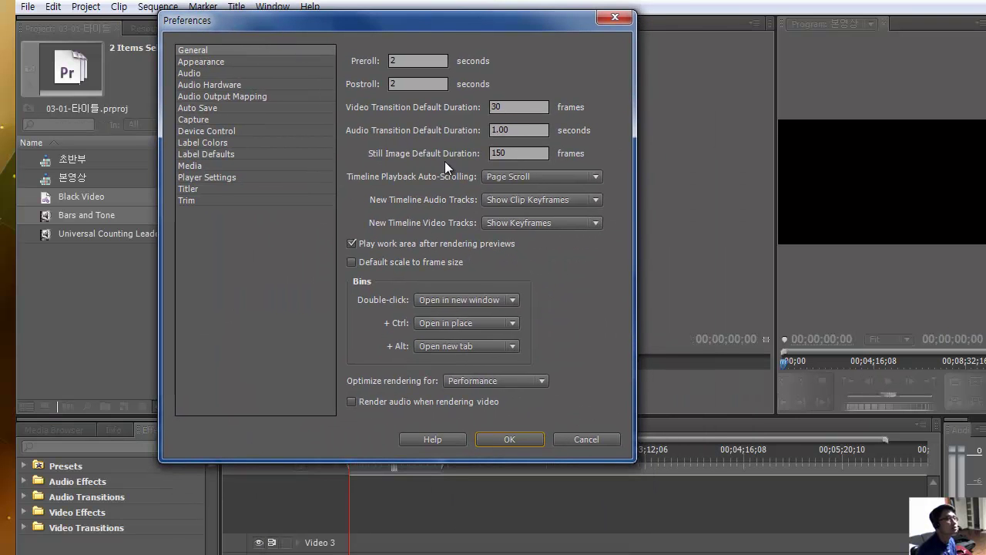
pyautogui.doubleClick(518, 153)
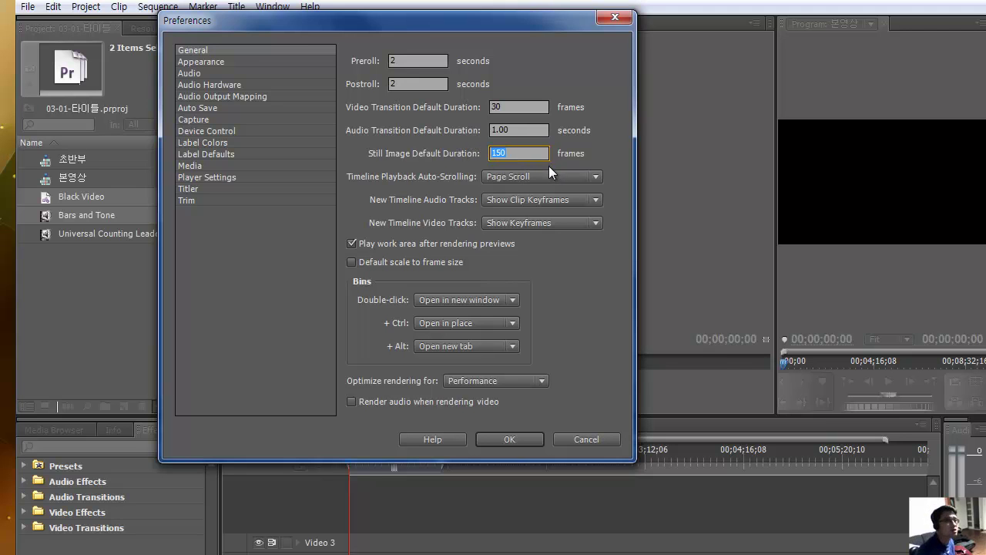
pyautogui.click(508, 153)
pyautogui.click(614, 20)
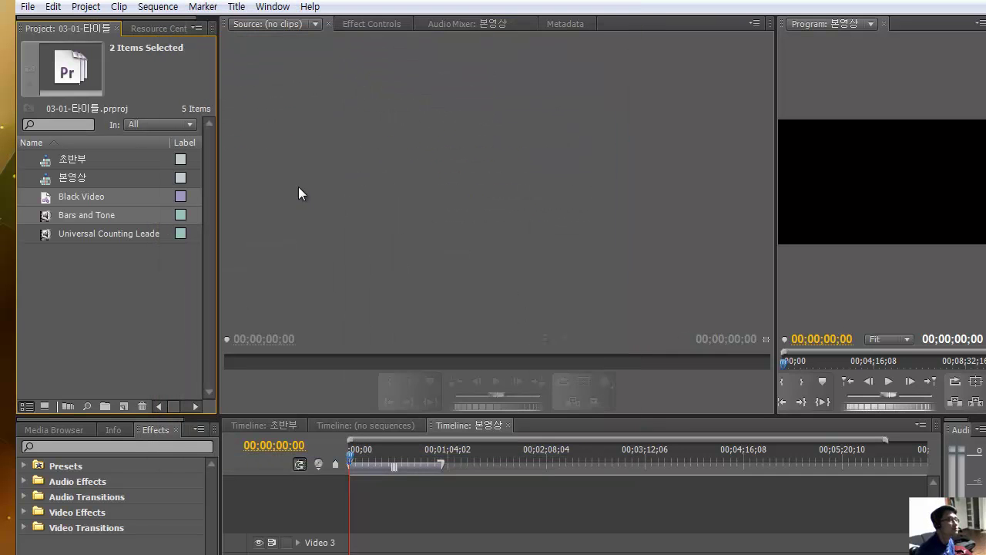
# Automate the selected items to sequence 본영상 sequentially in selection order, with Overlay Edit, a 30-frame clip overlap, and default audio and video transitions.
pyautogui.click(74, 404)
pyautogui.moveTo(406, 228); pyautogui.dragTo(372, 105)
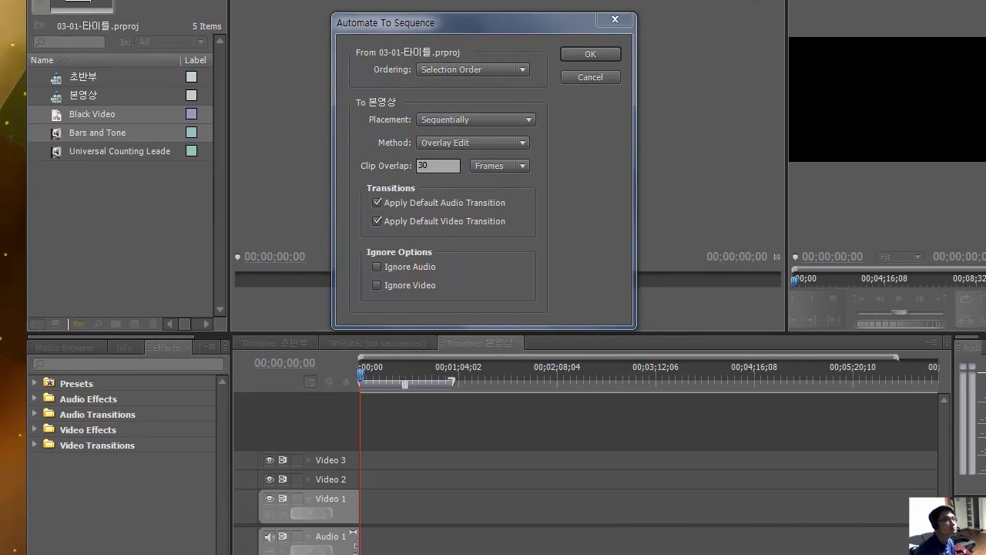
pyautogui.moveTo(407, 27); pyautogui.dragTo(410, 44)
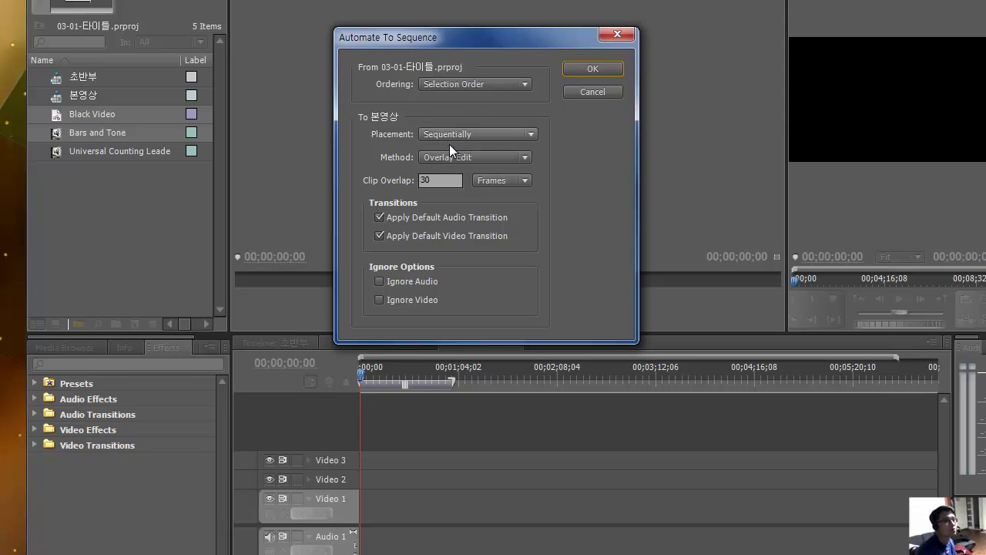
pyautogui.click(449, 183)
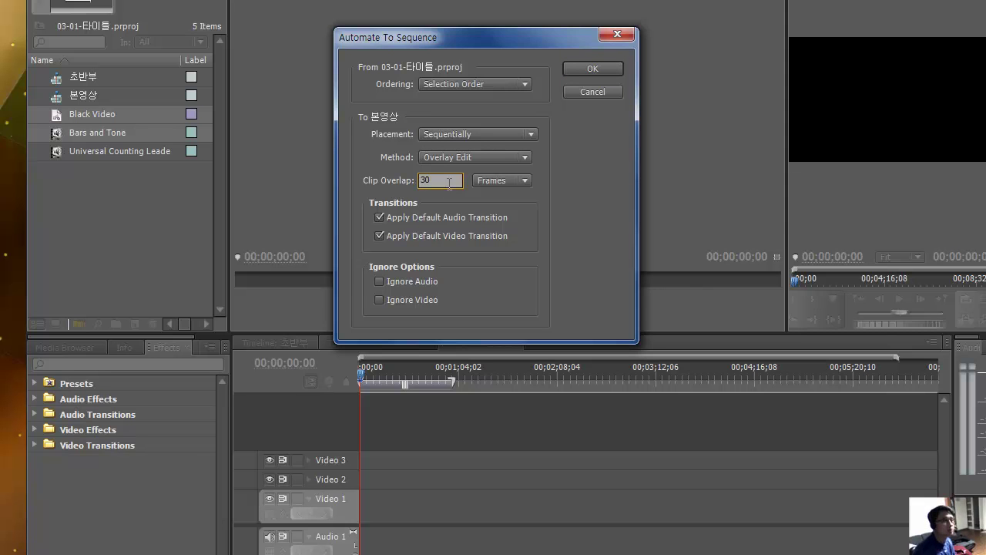
pyautogui.doubleClick(450, 182)
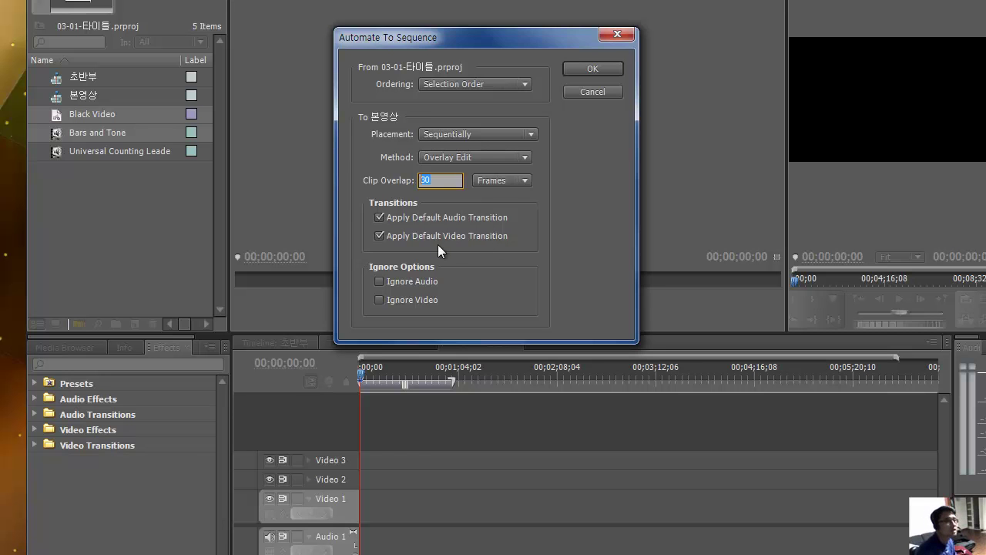
pyautogui.click(581, 69)
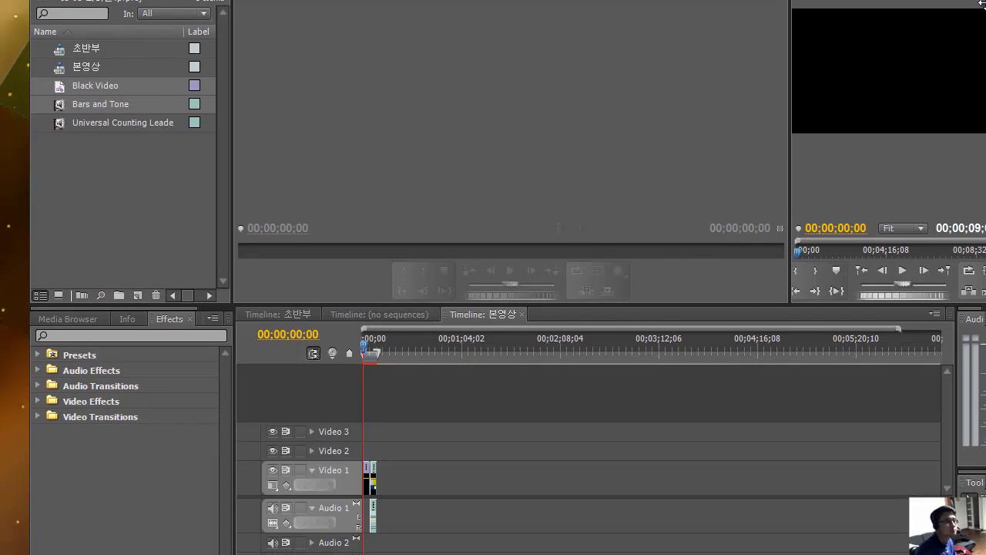
# Inspect the placed Black Video and Bars and Tone clips in the source monitor and the transition between them in the 본영상 timeline.
pyautogui.click(370, 481)
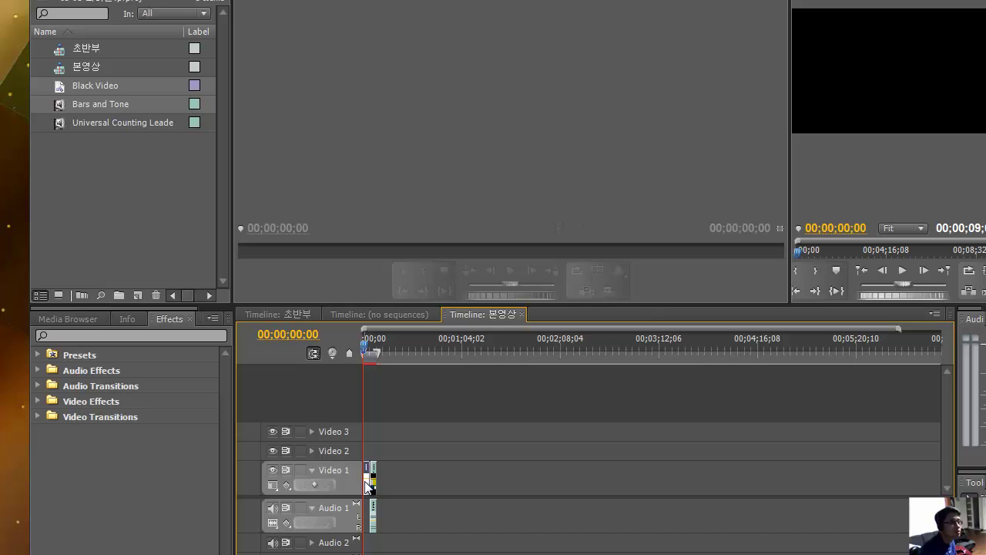
pyautogui.doubleClick(370, 481)
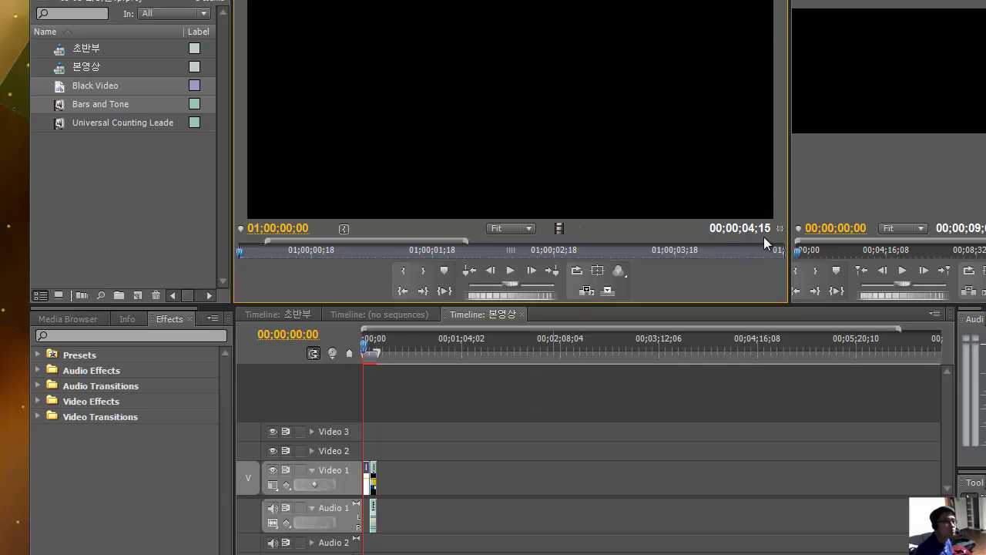
pyautogui.click(374, 479)
pyautogui.doubleClick(375, 484)
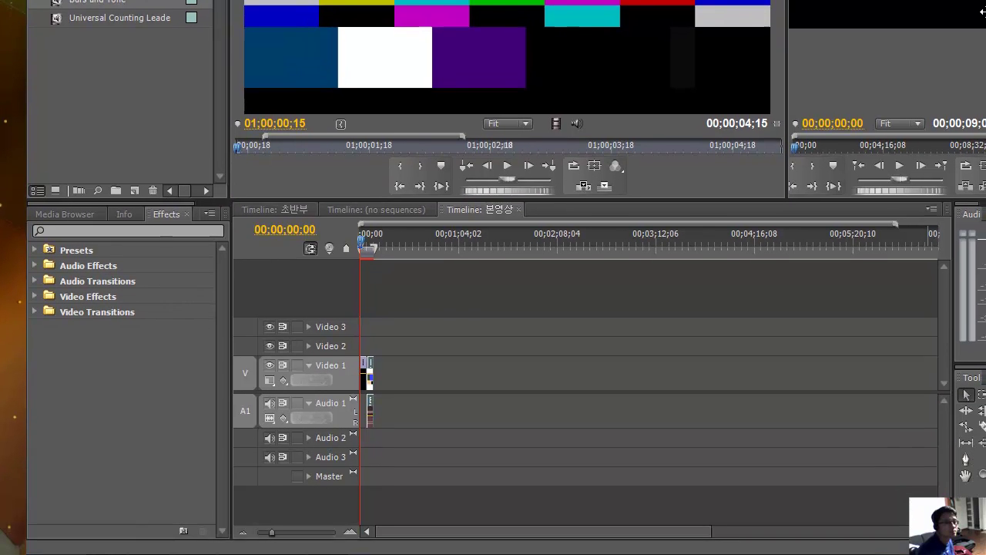
pyautogui.click(351, 531)
pyautogui.click(351, 531)
pyautogui.click(351, 531)
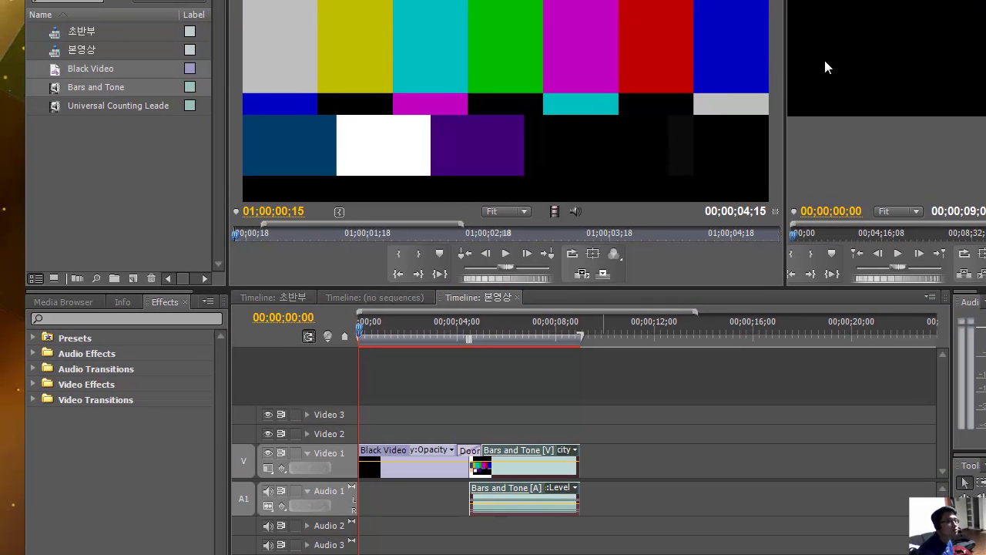
pyautogui.click(132, 278)
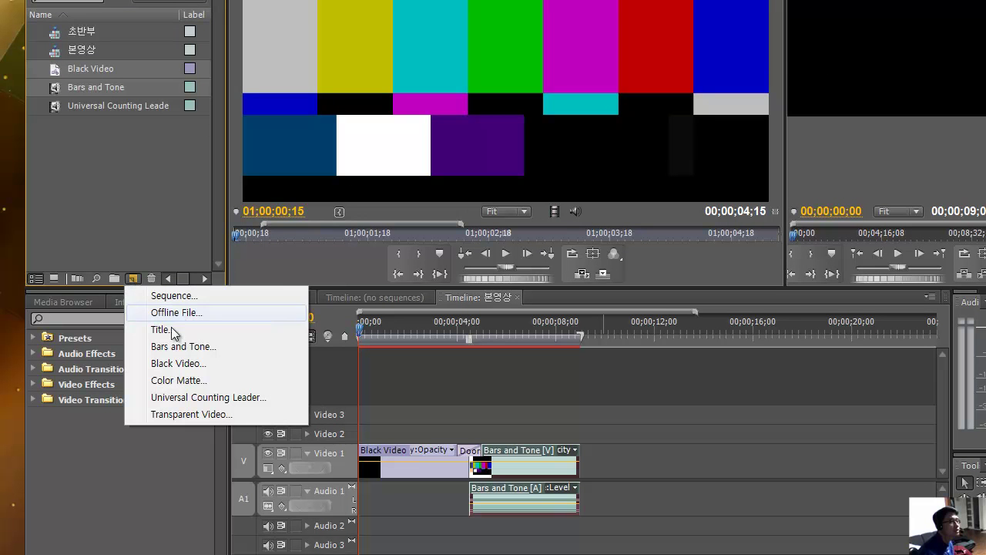
pyautogui.click(190, 400)
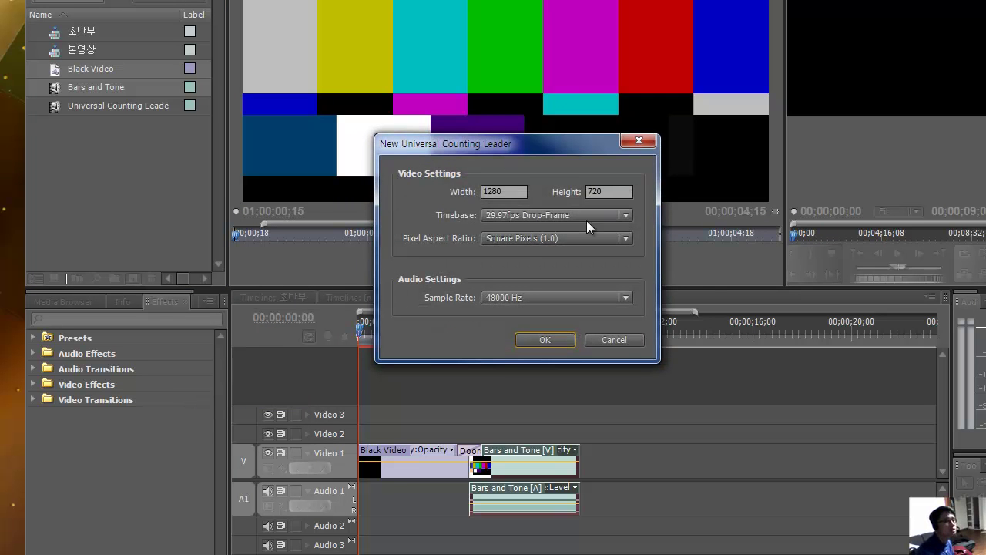
pyautogui.click(521, 238)
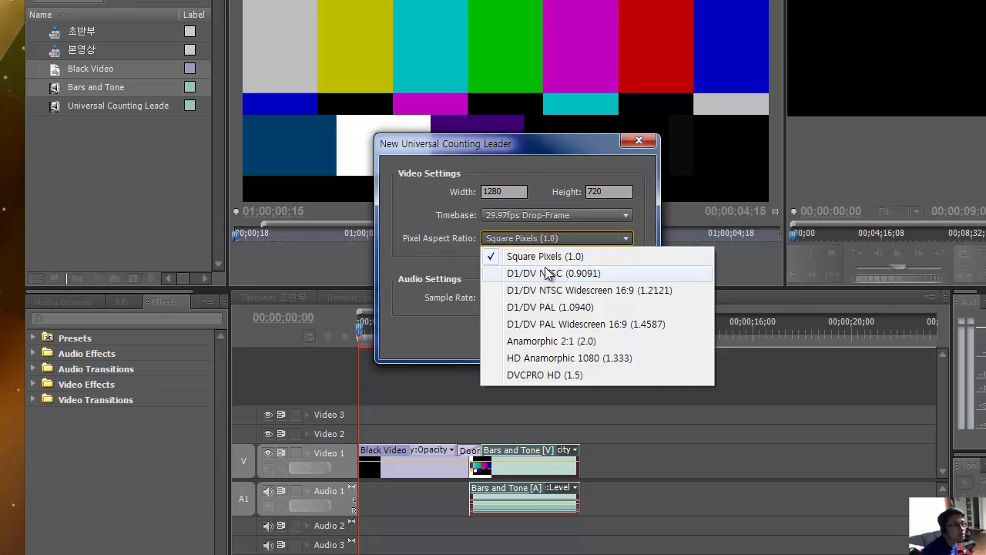
pyautogui.click(556, 294)
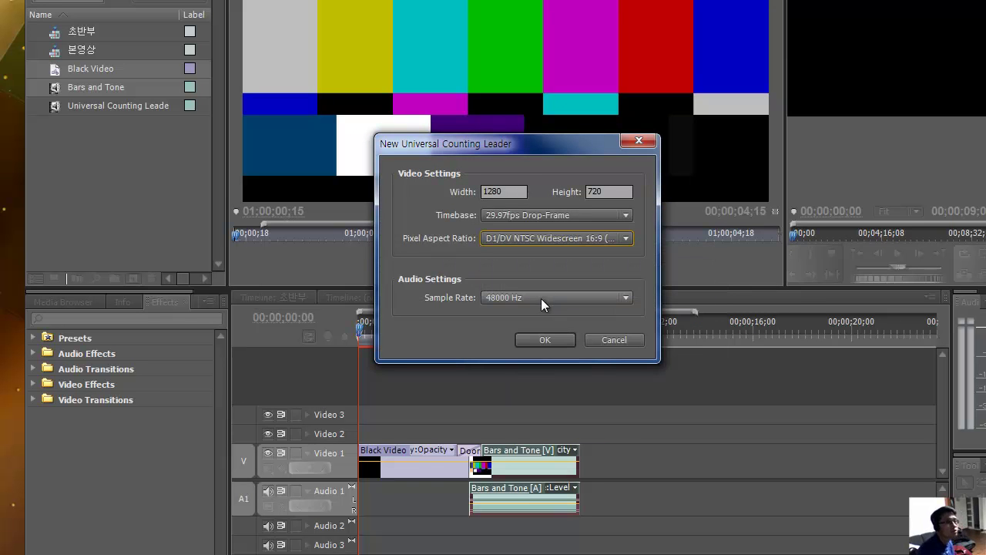
pyautogui.click(514, 297)
pyautogui.click(502, 317)
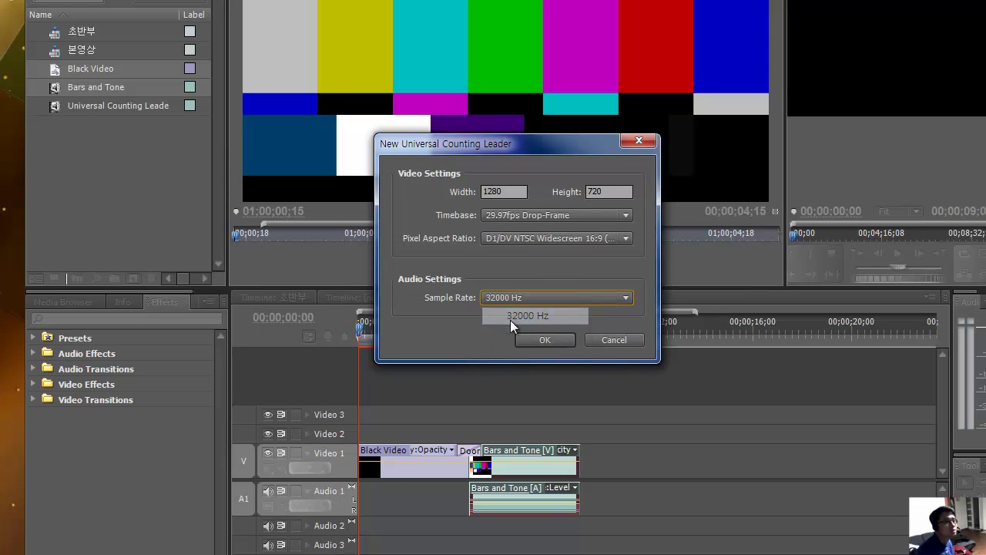
pyautogui.click(538, 341)
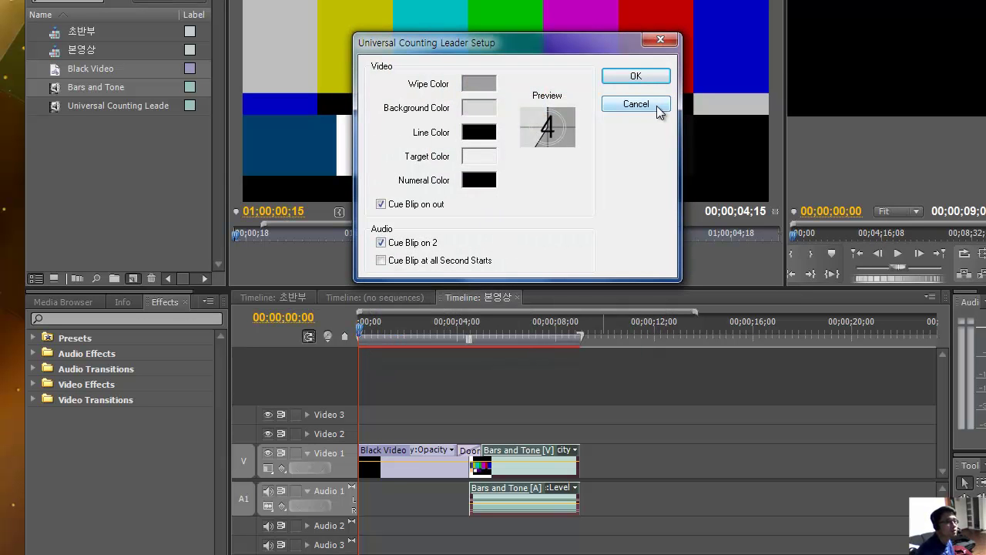
pyautogui.moveTo(567, 51); pyautogui.dragTo(628, 24)
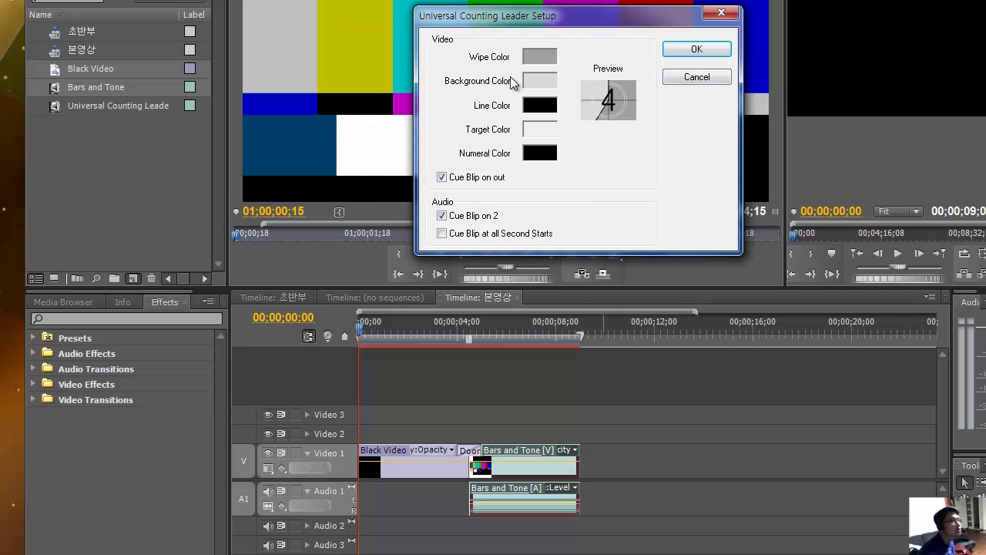
pyautogui.click(697, 76)
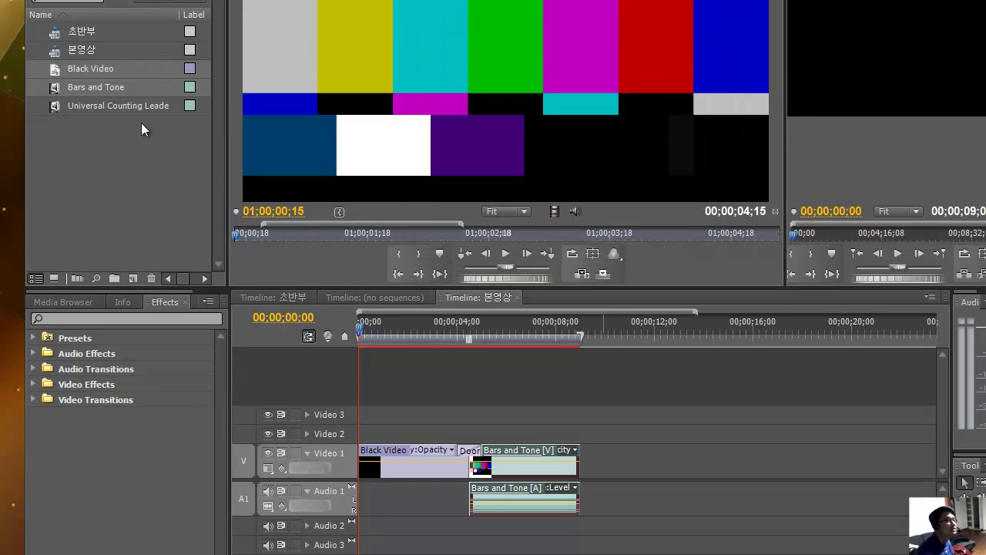
# Select Universal Counting Leader in the project and examine how the 본영상 playhead jumps between the start, the cut and the end of the clips.
pyautogui.click(96, 106)
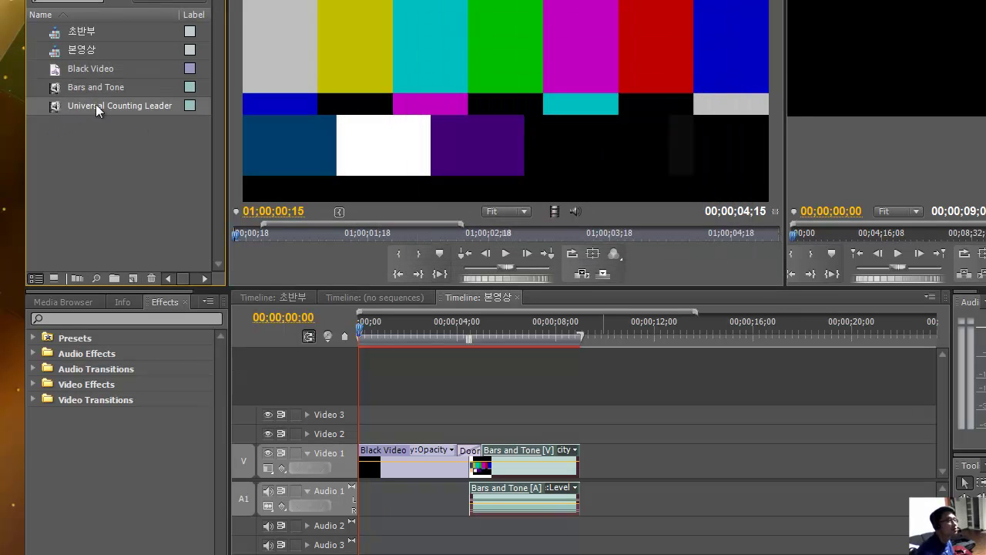
pyautogui.rightClick(56, 105)
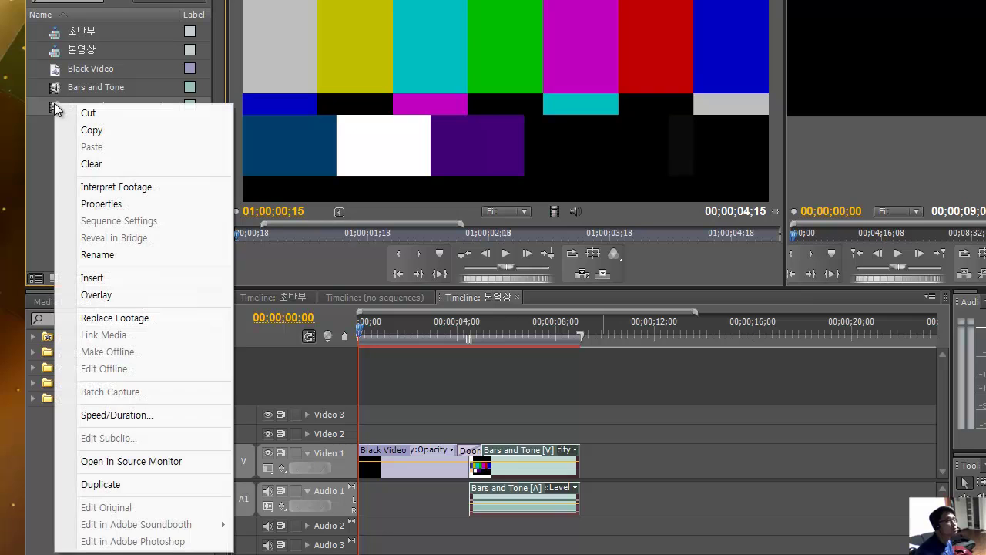
pyautogui.click(359, 332)
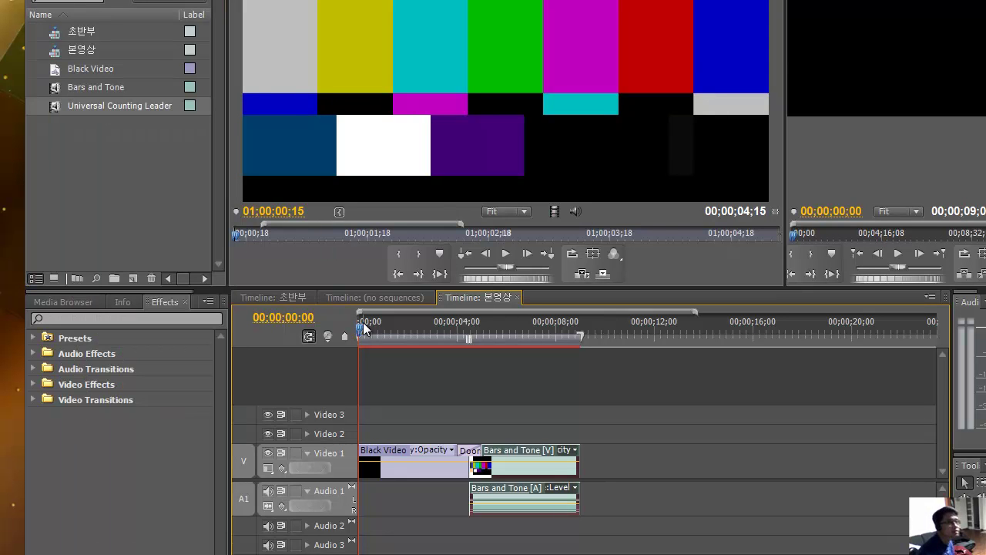
pyautogui.click(360, 328)
pyautogui.click(361, 330)
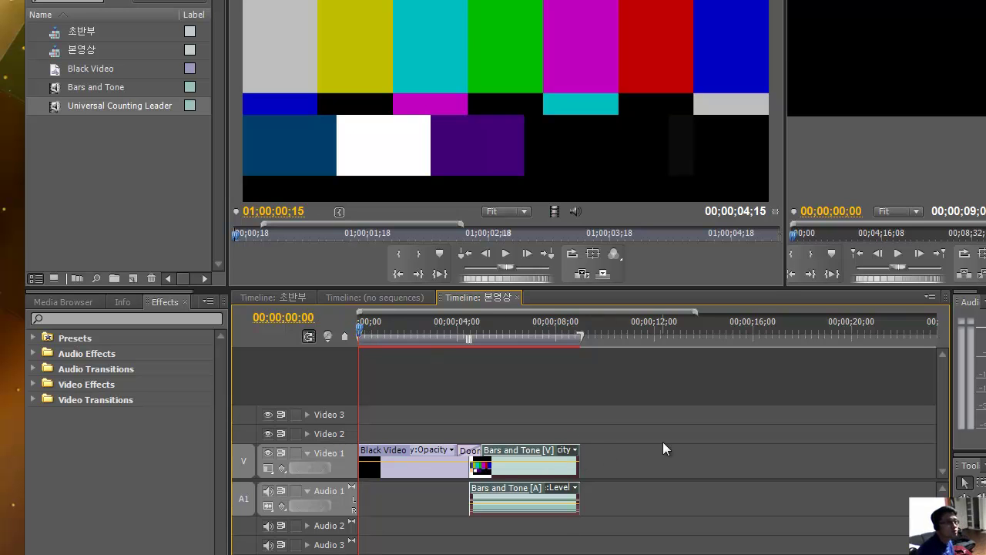
pyautogui.moveTo(383, 335); pyautogui.dragTo(314, 339)
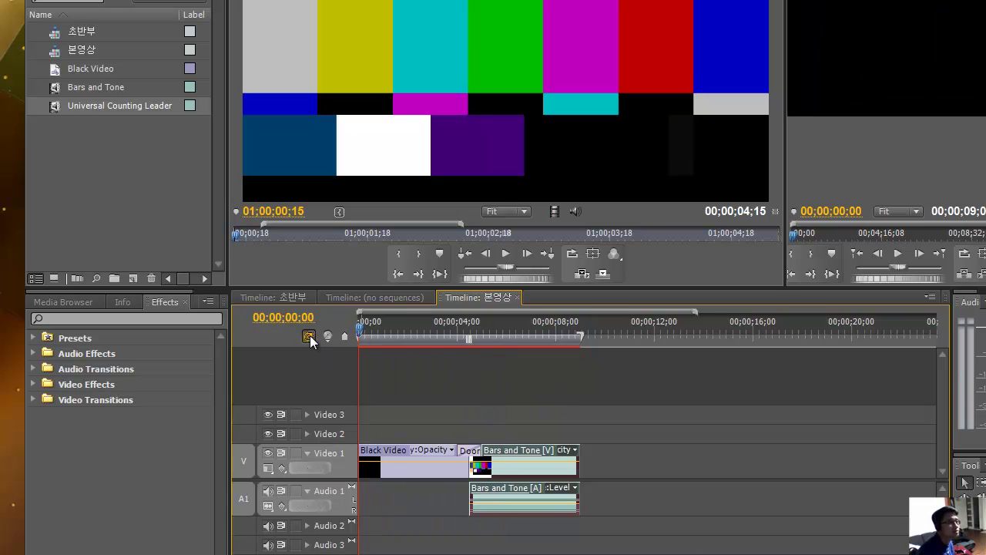
pyautogui.moveTo(361, 336); pyautogui.dragTo(551, 358)
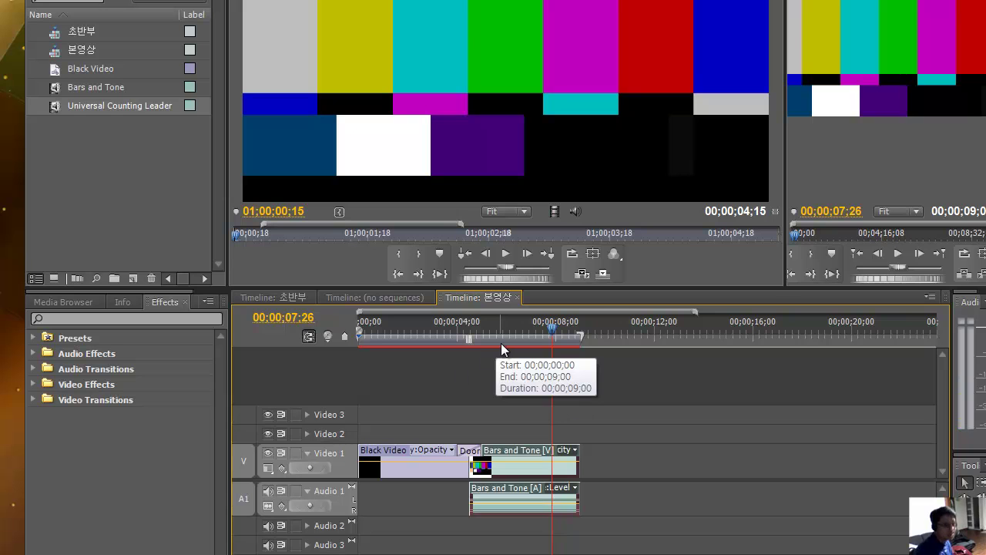
pyautogui.press('End')
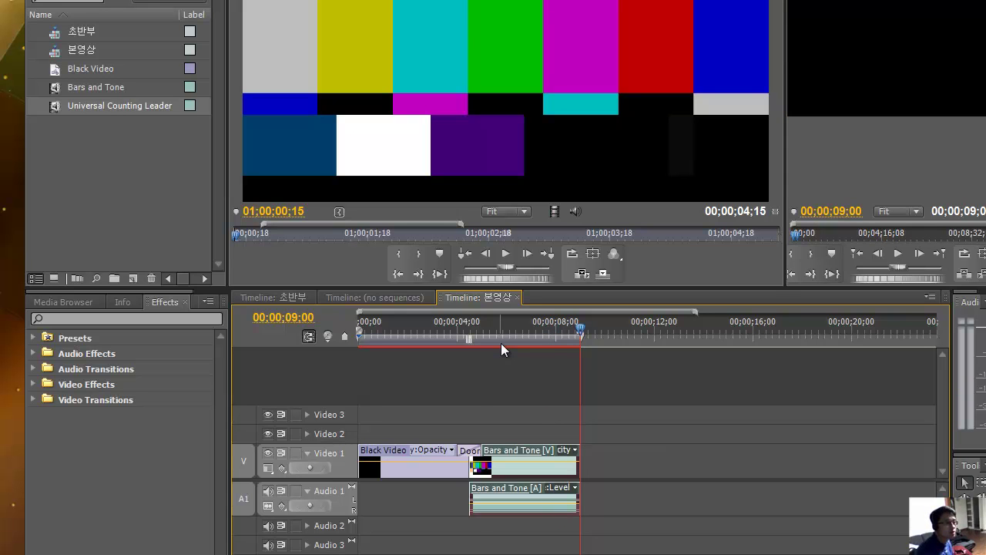
pyautogui.press('Up')
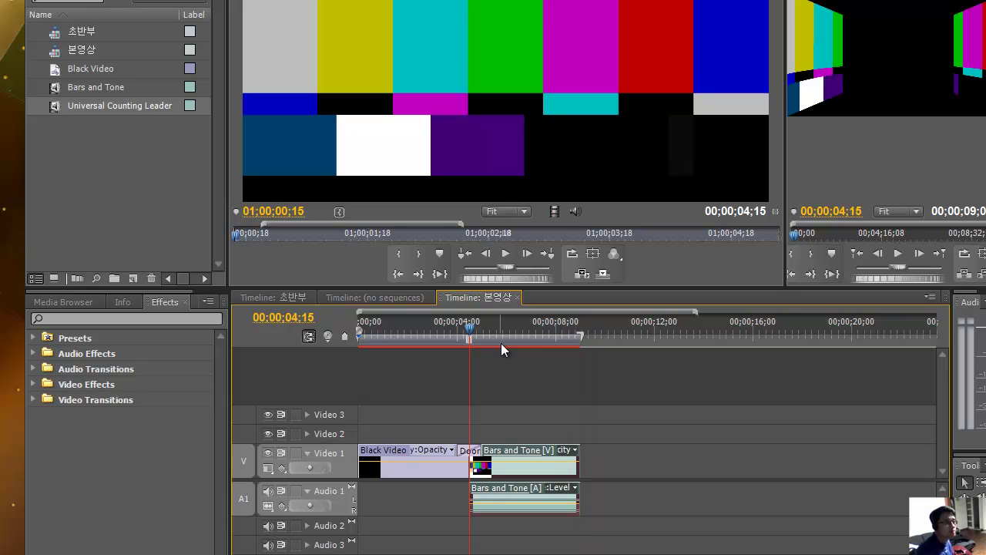
pyautogui.press('Up')
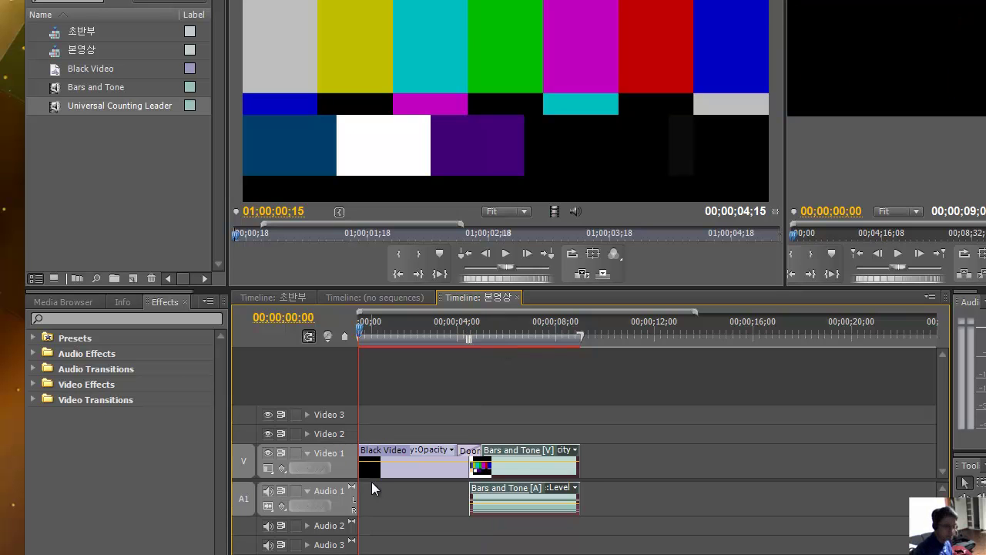
# Insert Universal Counting Leader into 본영상 at 00;00;09;00, directly after the Bars and Tone clip.
pyautogui.press('Down')
pyautogui.press('Down')
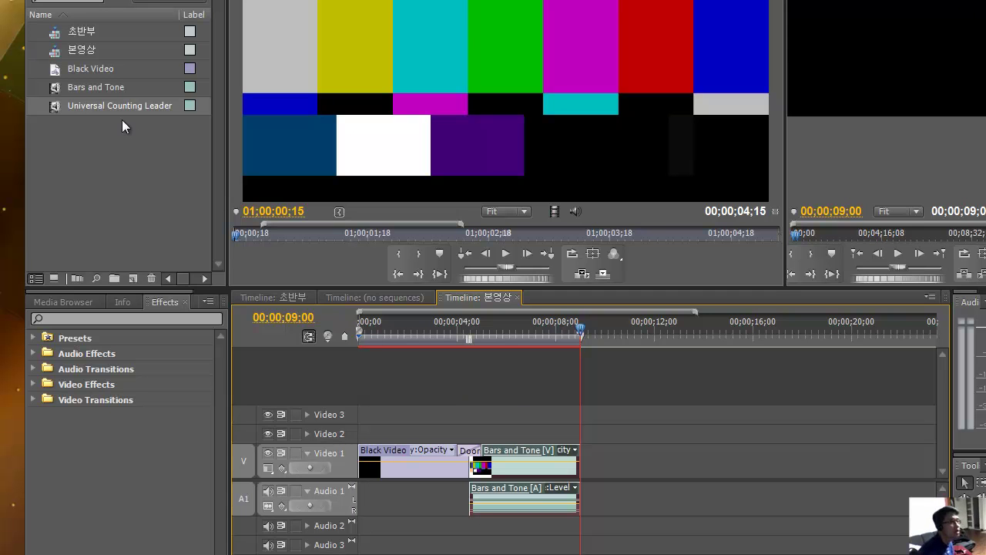
pyautogui.rightClick(55, 104)
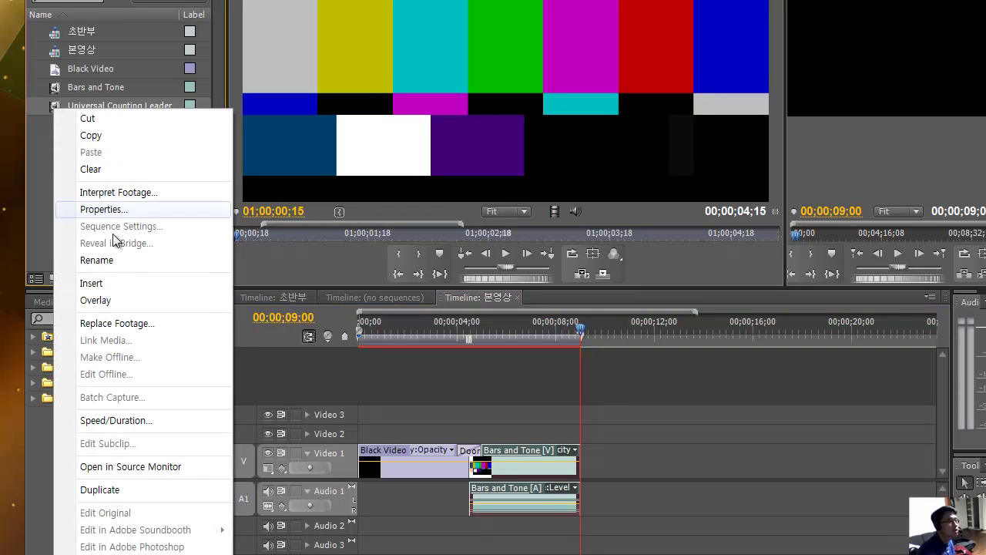
pyautogui.click(98, 285)
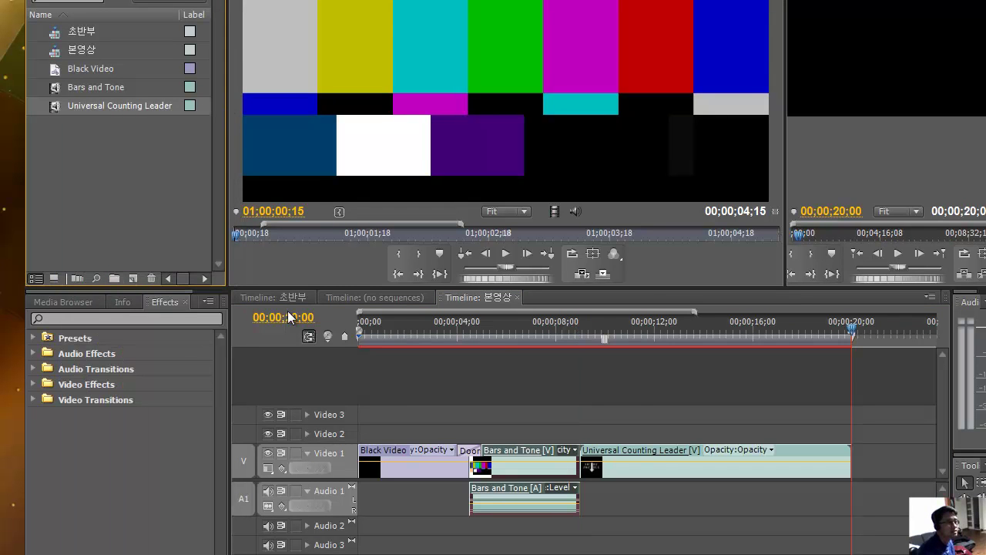
# View the setup of the Universal Counting Leader clip in the timeline without changing it, and view the Black Video clip in the source monitor.
pyautogui.click(650, 469)
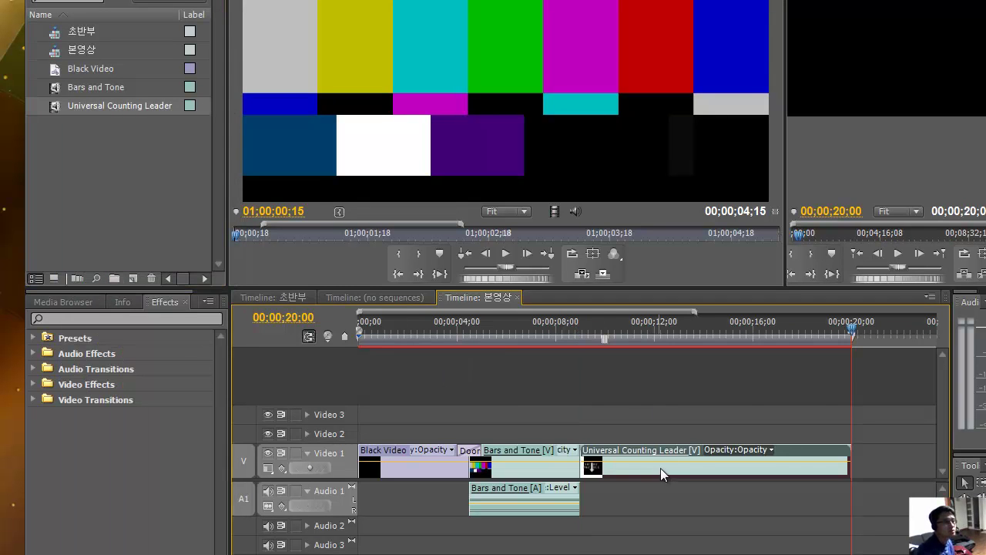
pyautogui.doubleClick(656, 462)
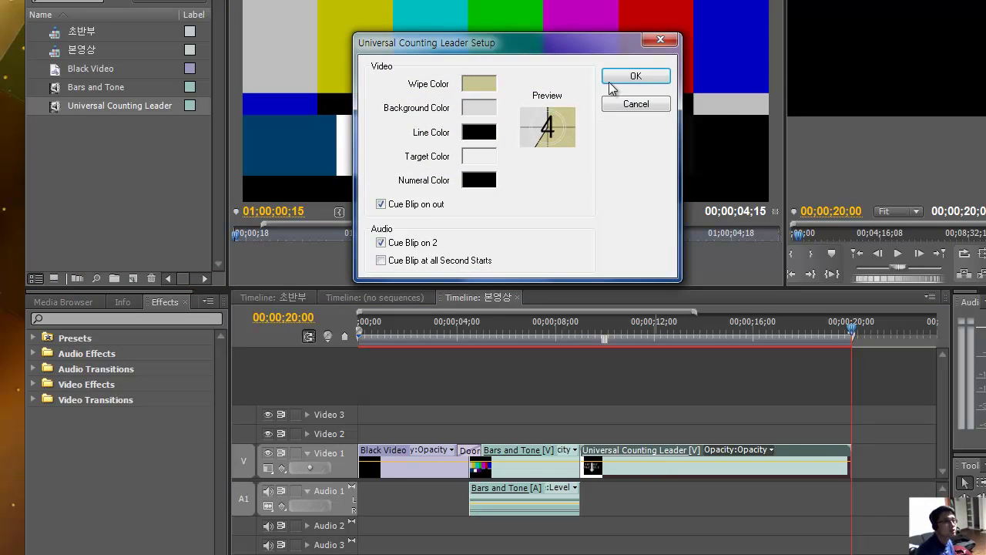
pyautogui.click(627, 104)
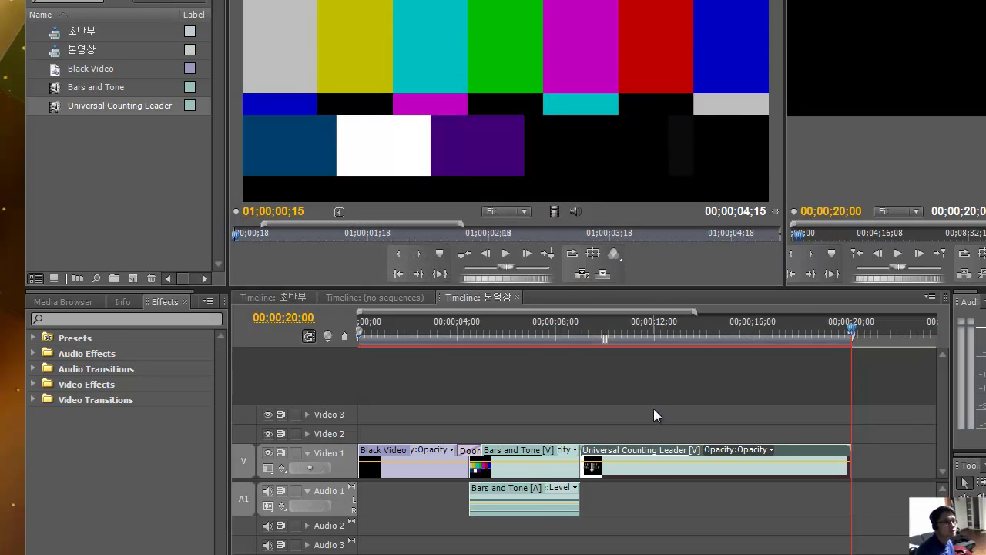
pyautogui.click(645, 464)
pyautogui.doubleClick(632, 465)
pyautogui.click(636, 105)
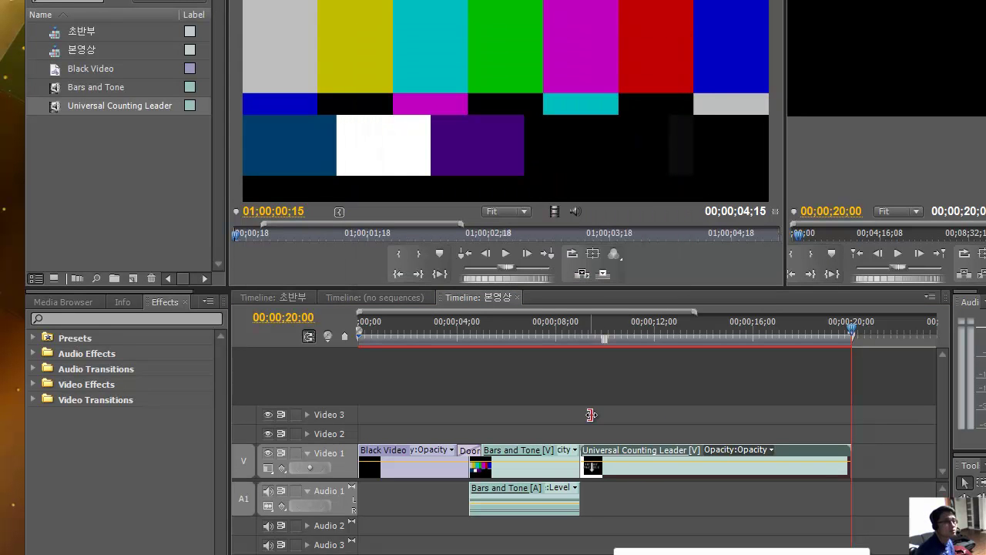
pyautogui.click(527, 469)
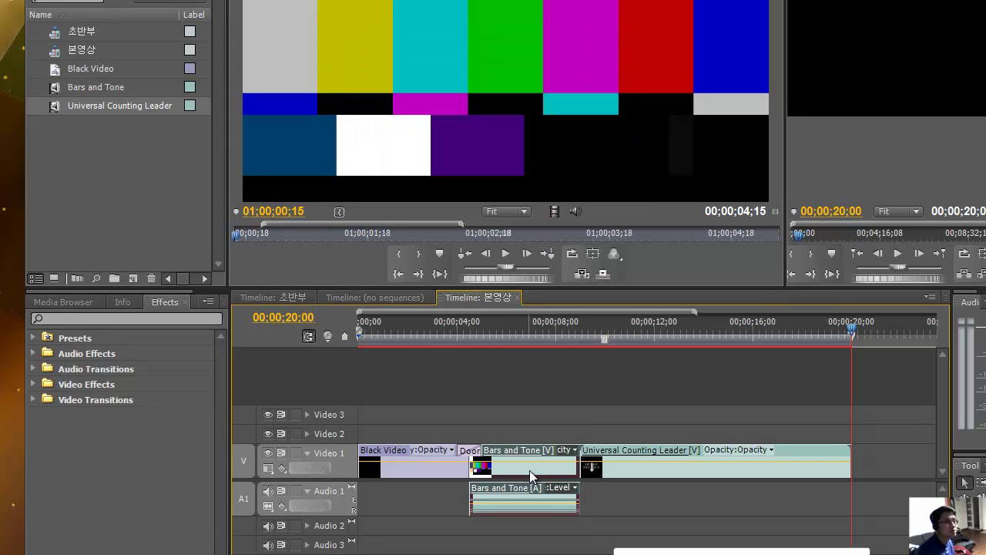
pyautogui.doubleClick(400, 470)
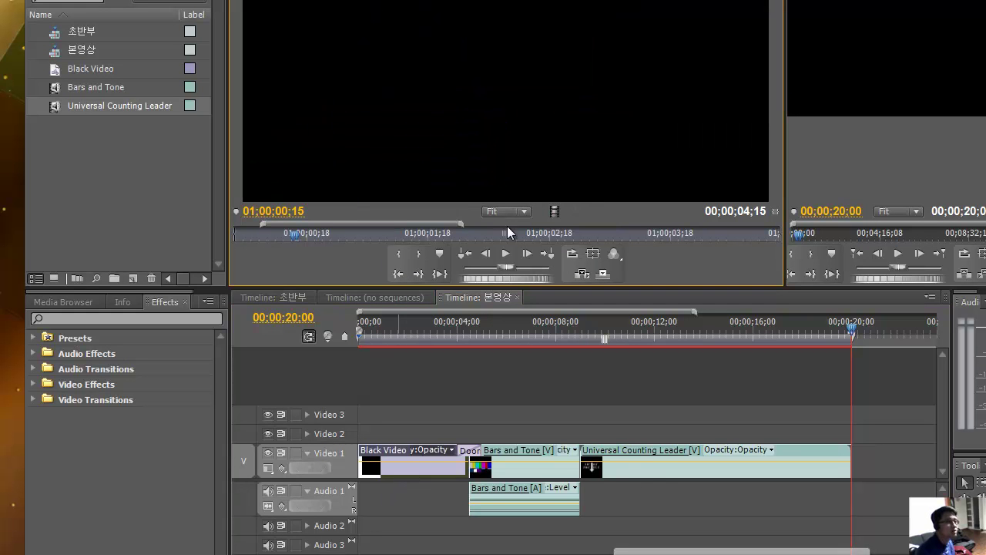
pyautogui.doubleClick(652, 471)
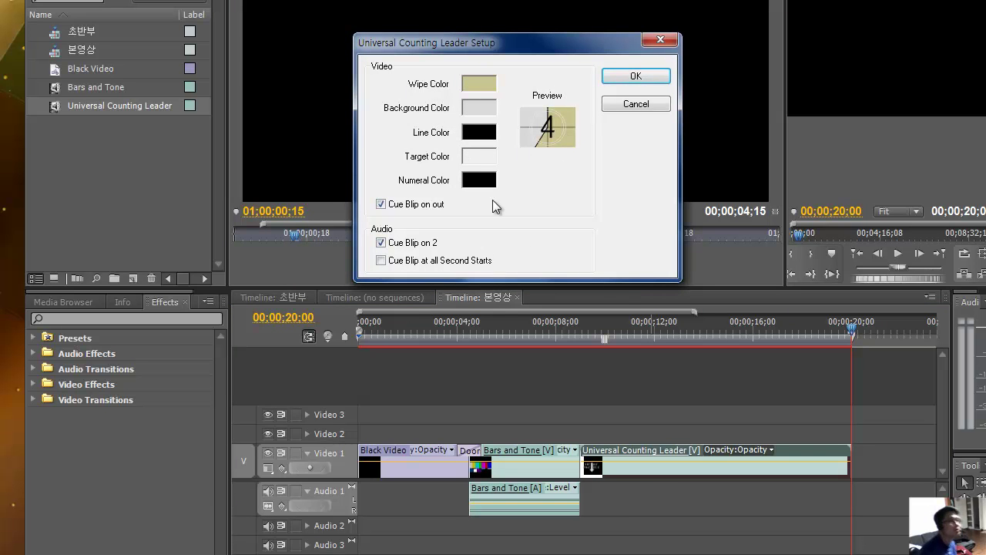
pyautogui.click(636, 105)
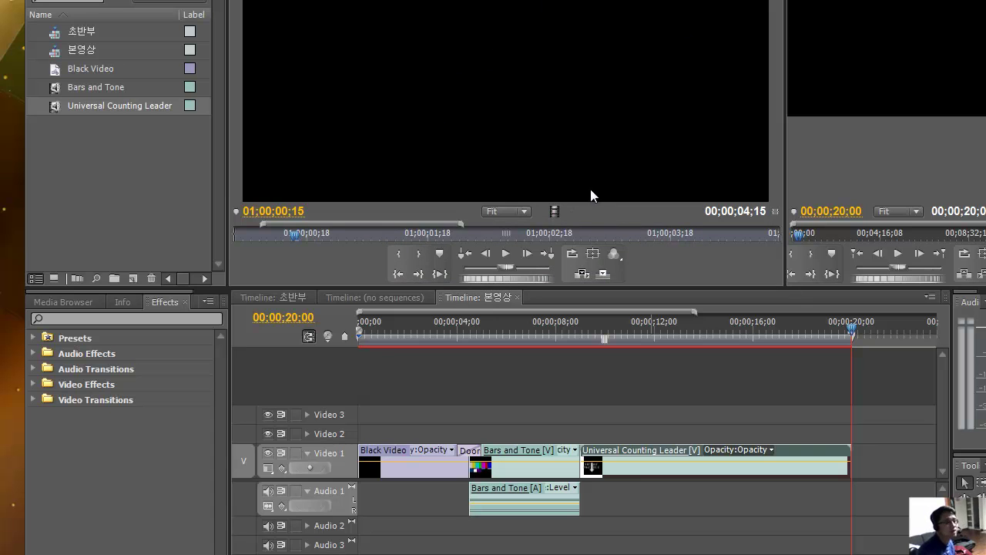
# Load the Universal Counting Leader clip from the timeline into the source monitor and set its In point at 00;00;03;00.
pyautogui.moveTo(622, 451); pyautogui.dragTo(494, 115)
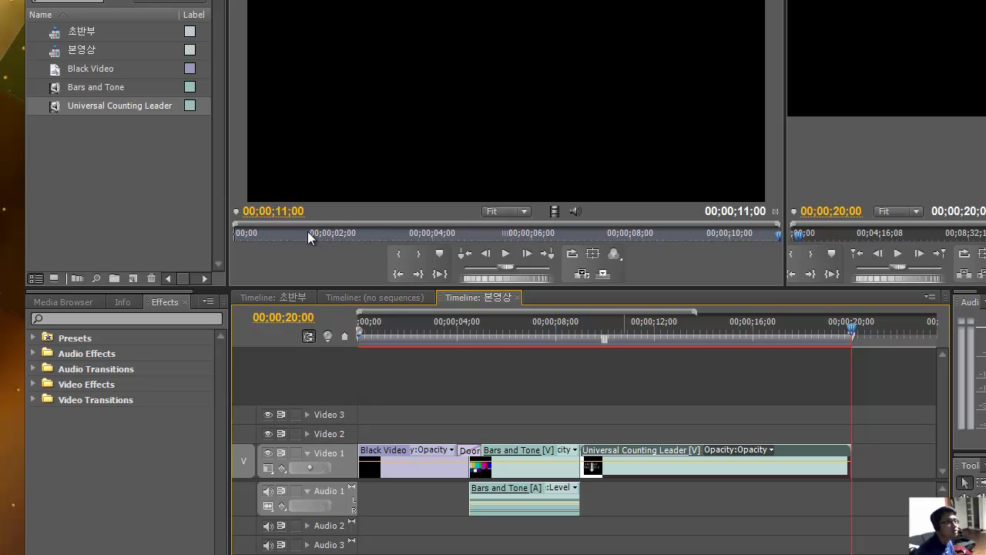
pyautogui.moveTo(367, 237)
pyautogui.mouseDown()
pyautogui.moveTo(400, 239)
pyautogui.moveTo(375, 237)
pyautogui.moveTo(384, 234)
pyautogui.mouseUp()
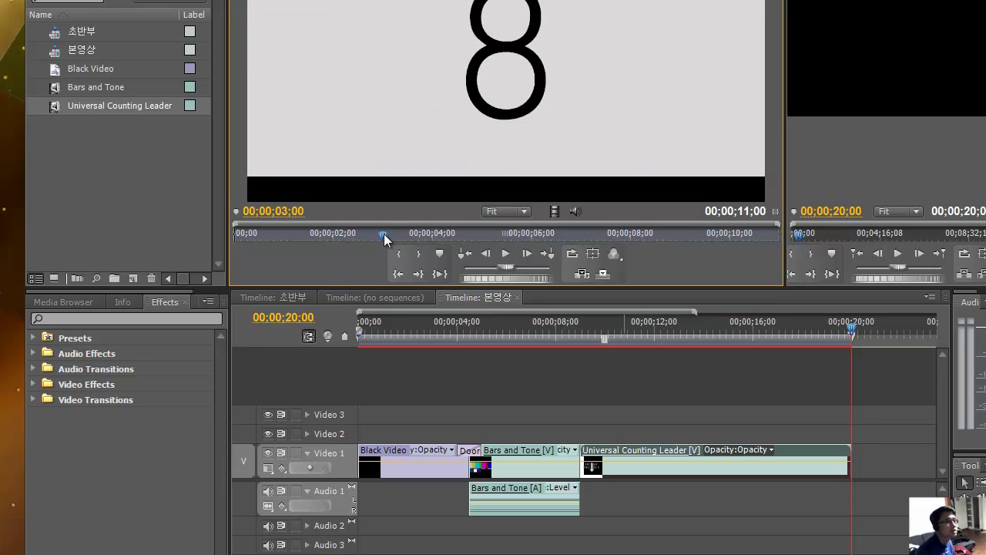
pyautogui.click(400, 255)
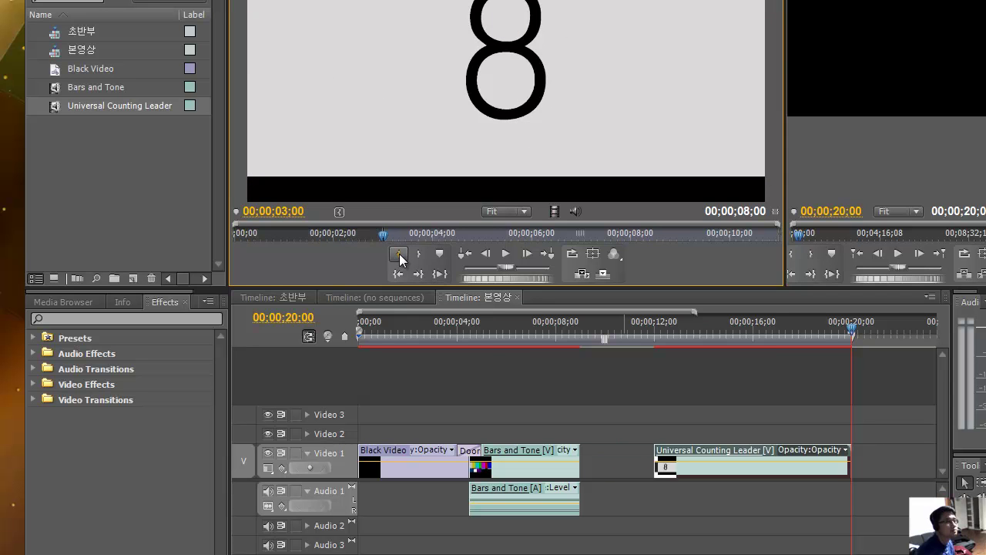
# Set the leader clip's Out point at 00;00;05;29 and move the trimmed clip against the end of Bars and Tone on Video 1.
pyautogui.press('space')
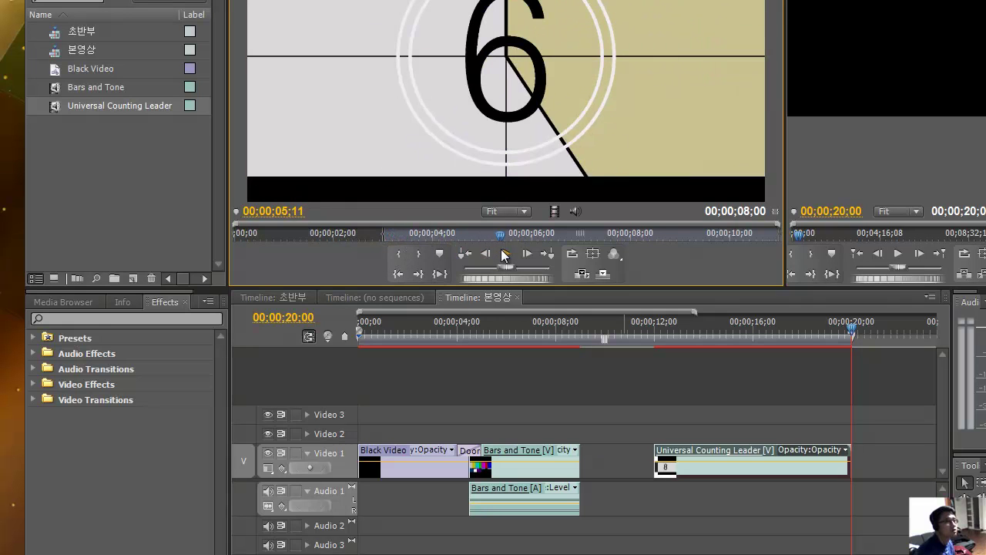
pyautogui.press('Right')
pyautogui.press('Right')
pyautogui.press('Right')
pyautogui.press('Right')
pyautogui.press('Left')
pyautogui.press('Right')
pyautogui.press('Left')
pyautogui.press('Left')
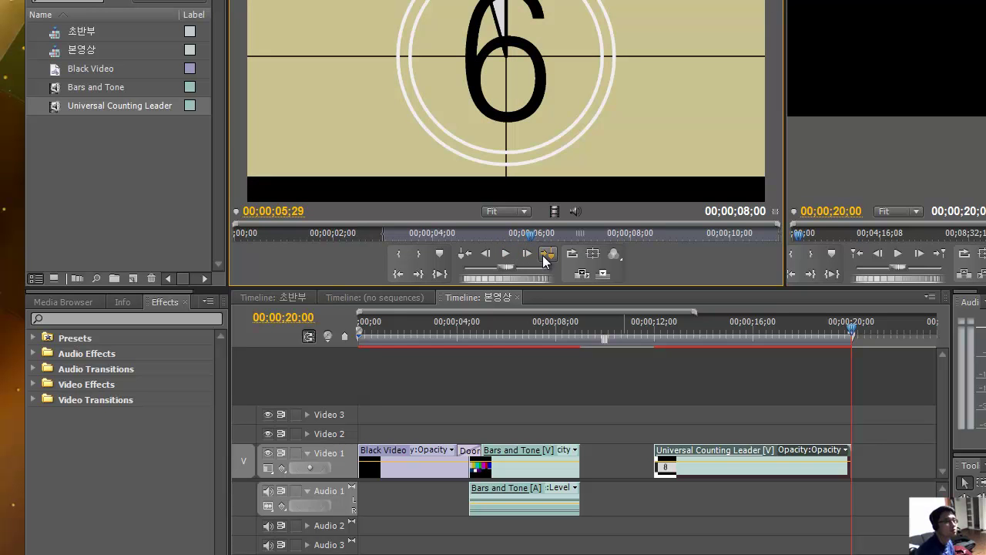
pyautogui.click(432, 256)
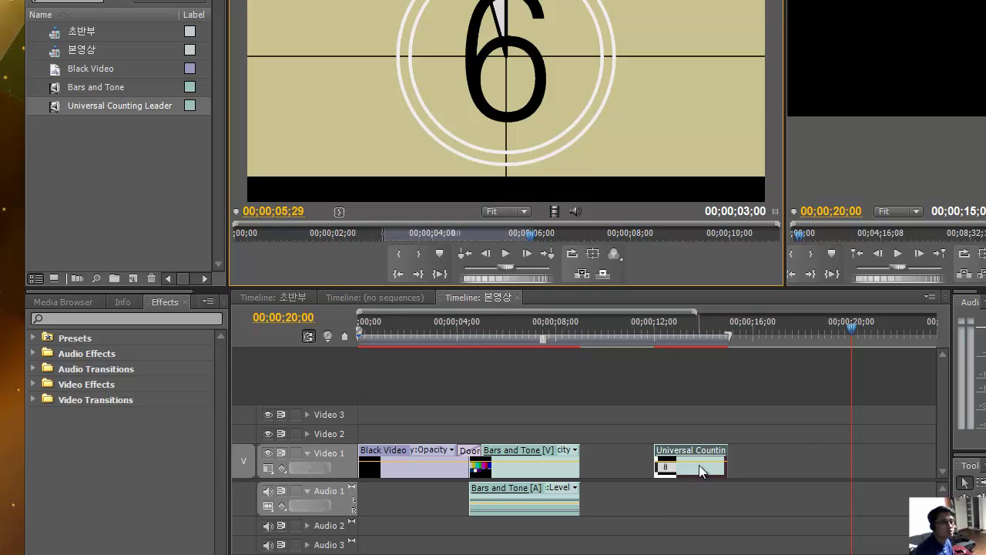
pyautogui.moveTo(699, 467); pyautogui.dragTo(621, 471)
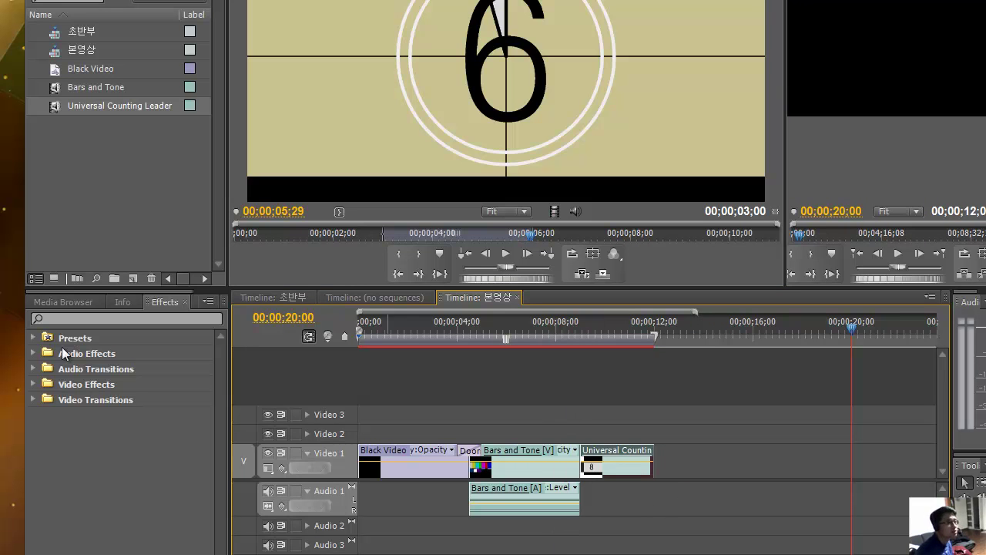
# Apply Cube Spin between Bars and Tone and Universal Counting Leader and at the leader's end, and return the playhead to 00;00;00;00.
pyautogui.click(34, 399)
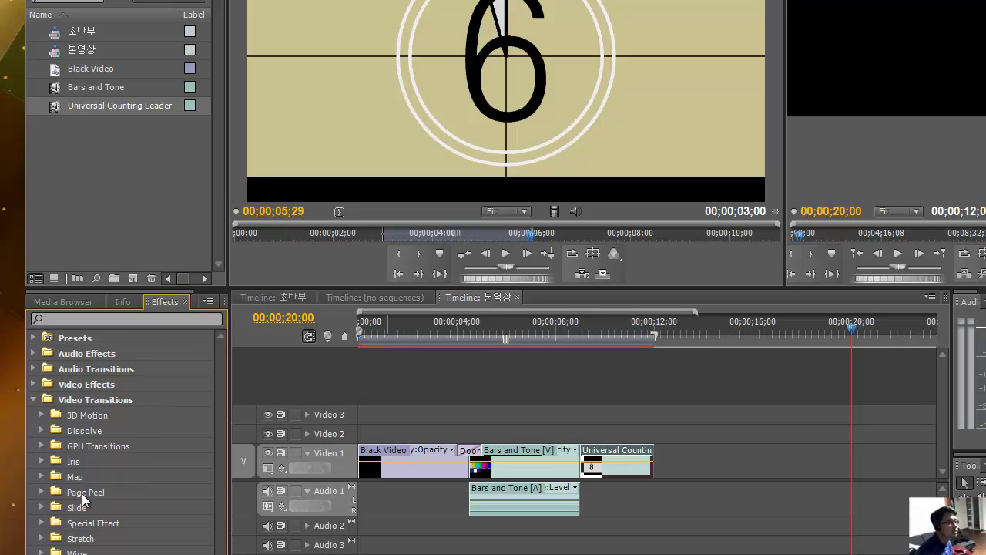
pyautogui.click(43, 415)
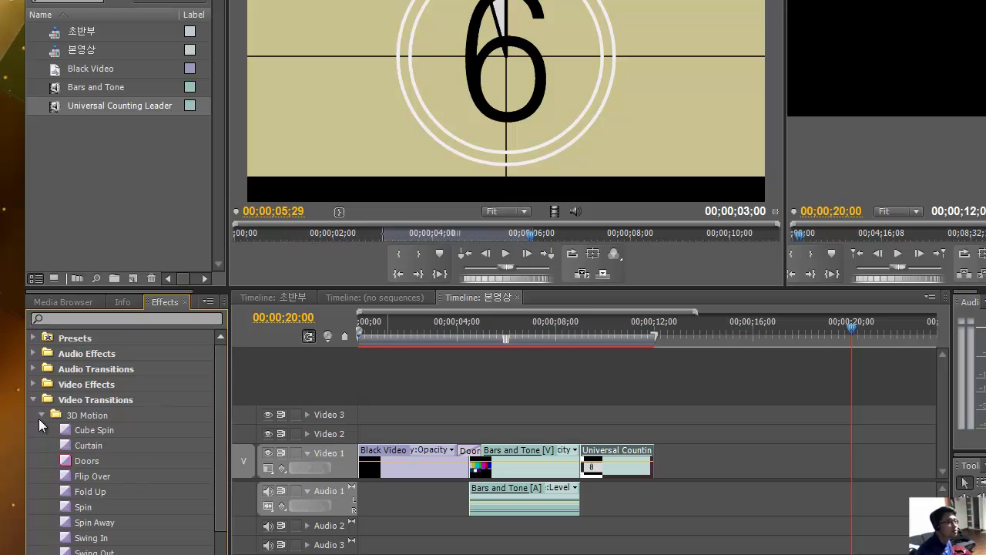
pyautogui.moveTo(91, 429); pyautogui.dragTo(587, 466)
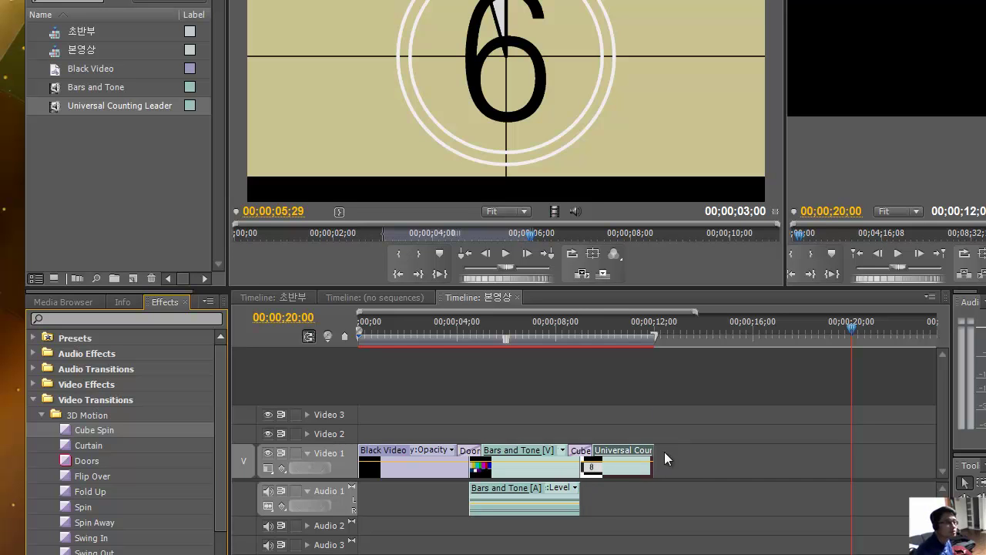
pyautogui.moveTo(77, 437); pyautogui.dragTo(645, 465)
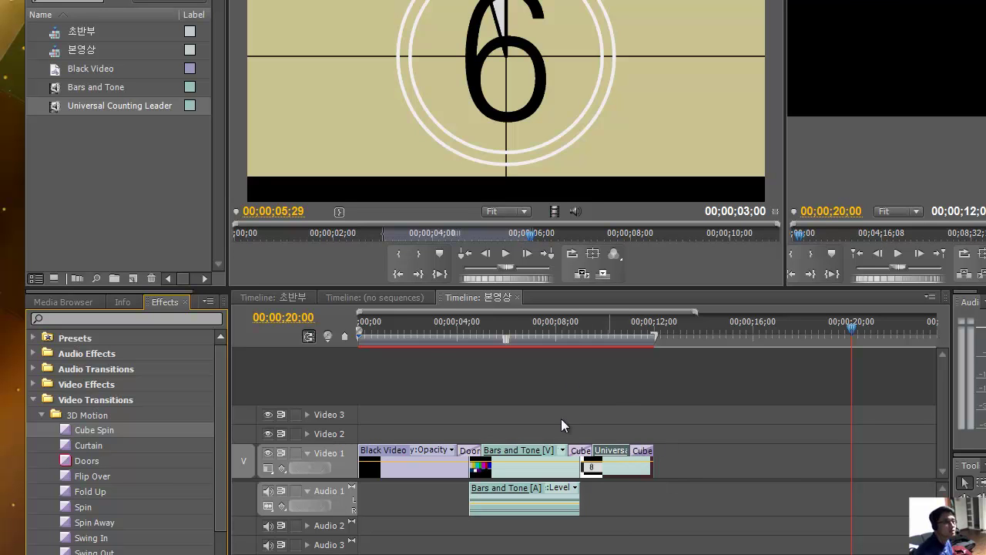
pyautogui.moveTo(374, 327); pyautogui.dragTo(333, 369)
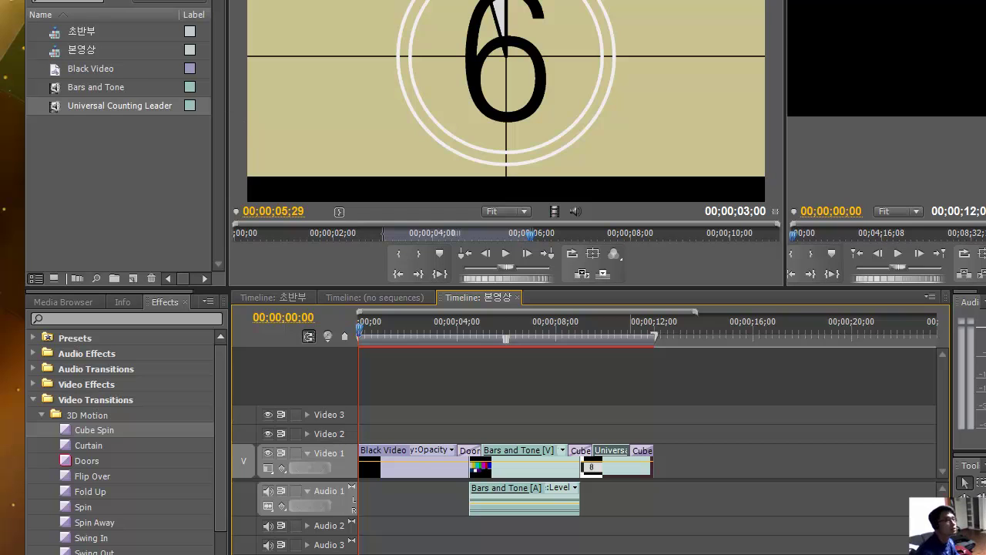
# Import 01-영화.mp4 from the 01-영화 folder of the 07-데이터영상편집 library into the project.
pyautogui.click(60, 49)
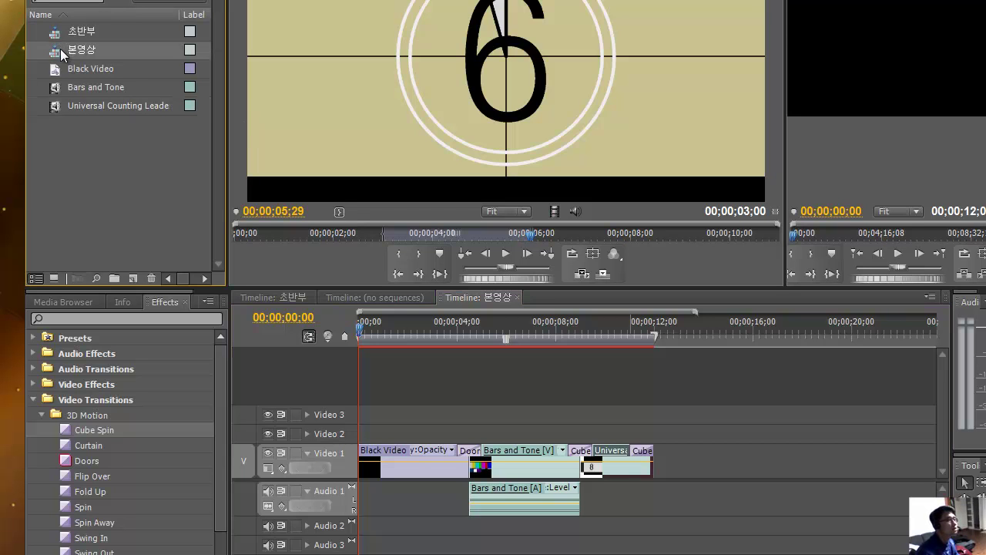
pyautogui.click(124, 202)
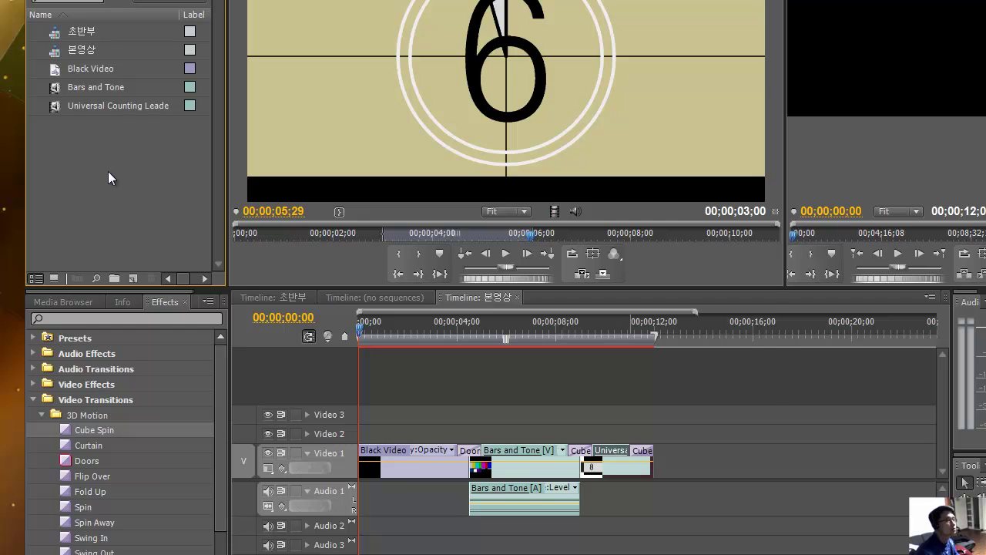
pyautogui.doubleClick(109, 172)
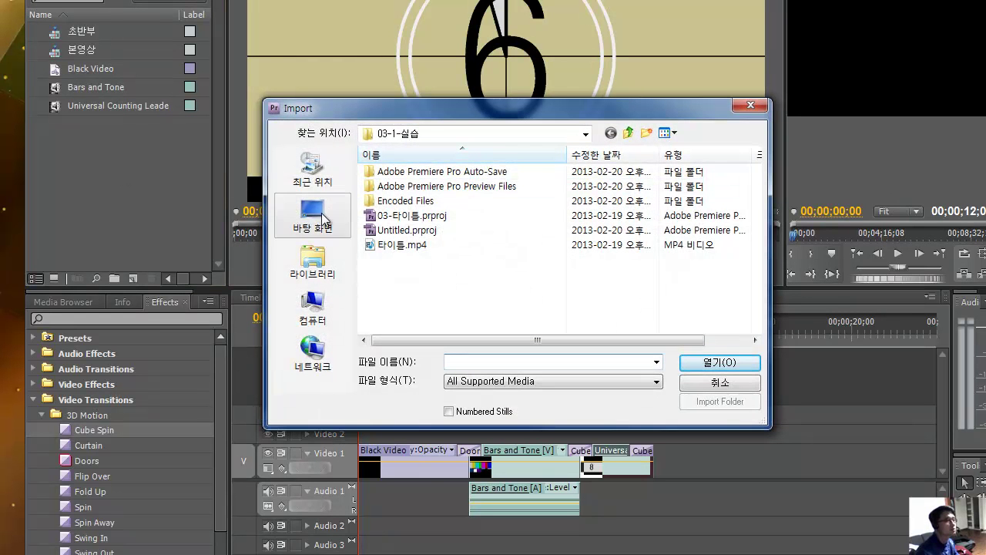
pyautogui.click(312, 259)
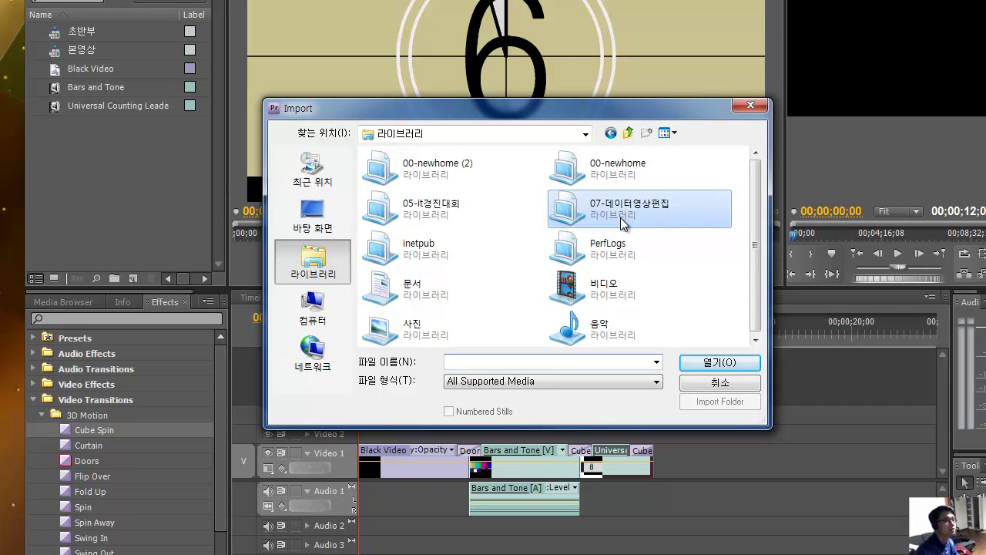
pyautogui.doubleClick(622, 222)
pyautogui.doubleClick(392, 173)
pyautogui.doubleClick(391, 160)
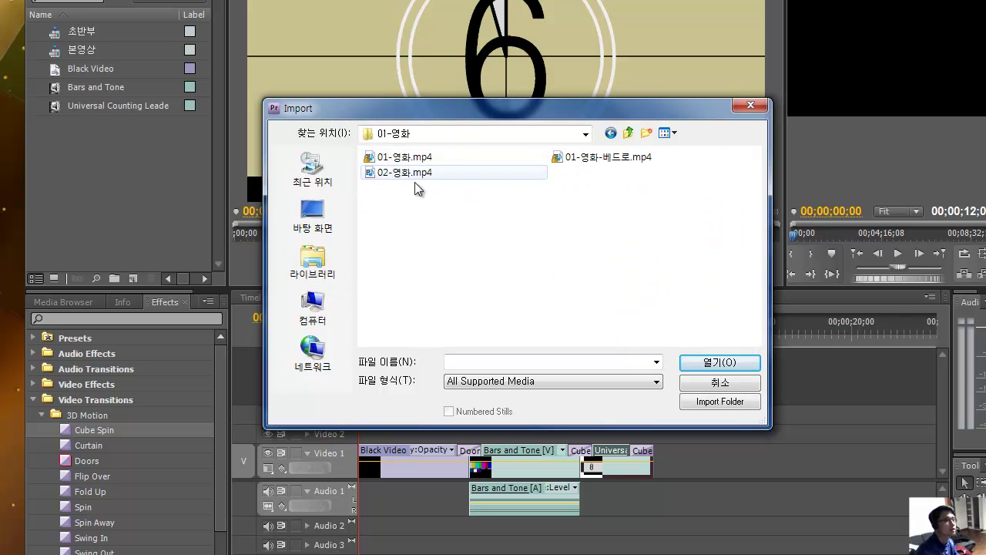
pyautogui.doubleClick(378, 158)
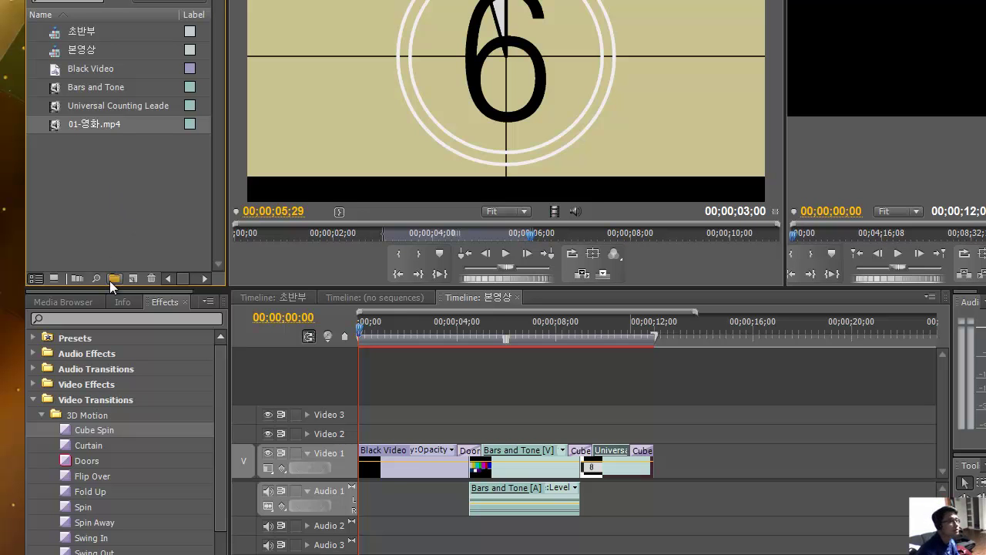
# Create a 1280 x 720 title named Title 01 with the D1/DV NTSC Widescreen 16:9 pixel aspect ratio.
pyautogui.click(137, 276)
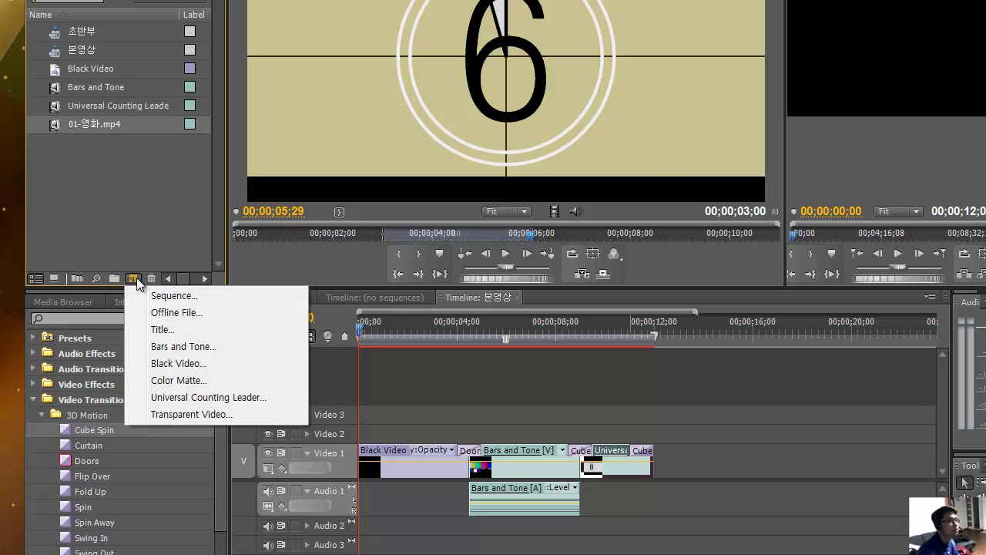
pyautogui.click(171, 327)
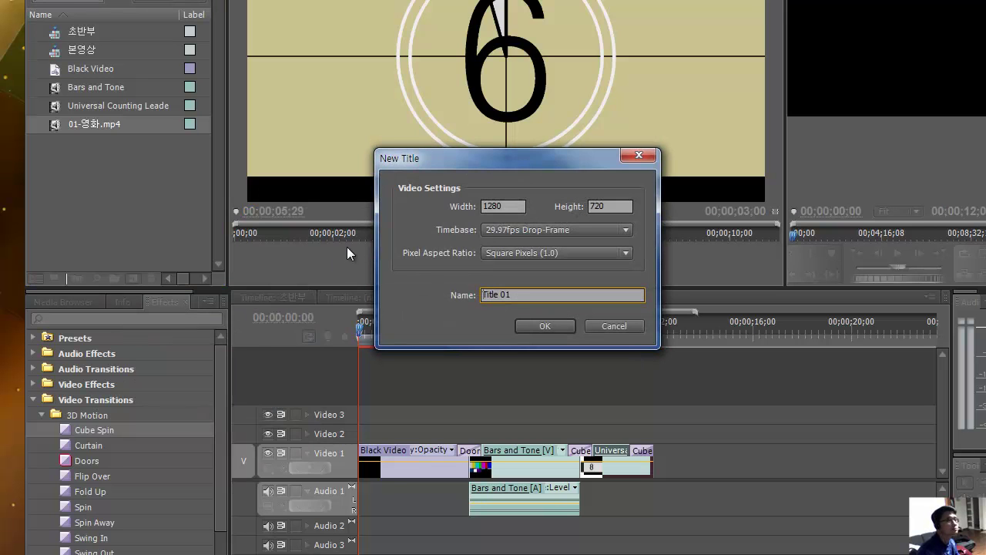
pyautogui.moveTo(502, 161); pyautogui.dragTo(455, 182)
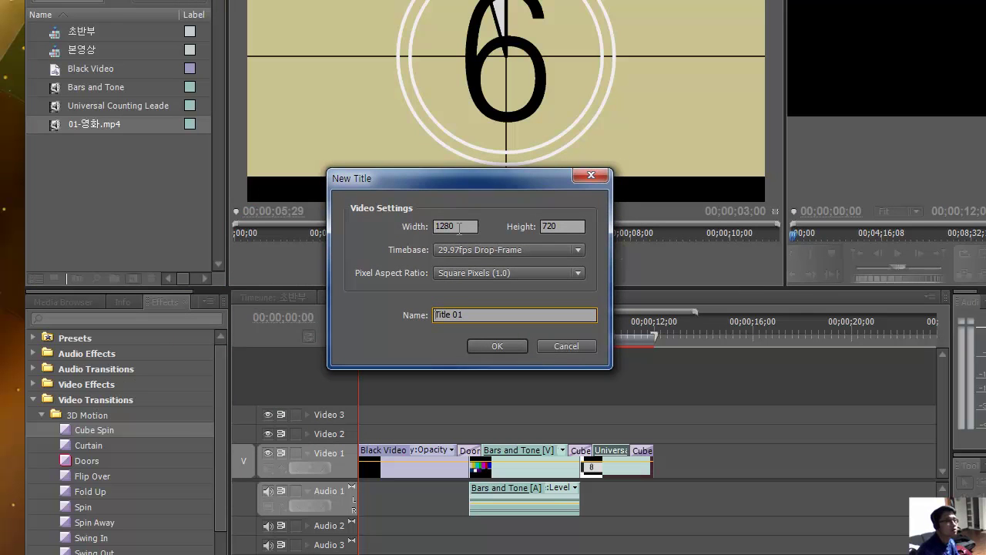
pyautogui.click(472, 273)
pyautogui.click(481, 324)
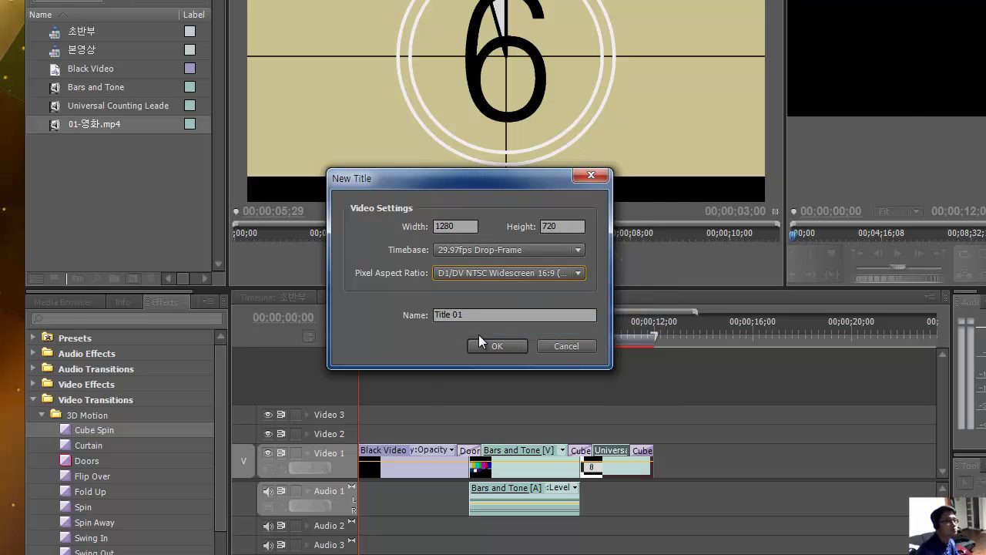
pyautogui.click(488, 345)
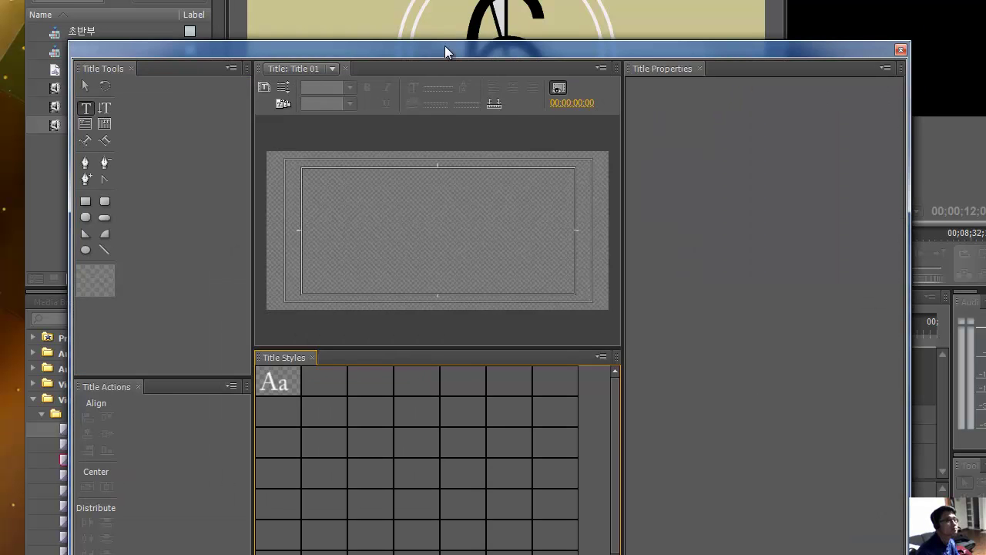
pyautogui.moveTo(444, 45); pyautogui.dragTo(459, 14)
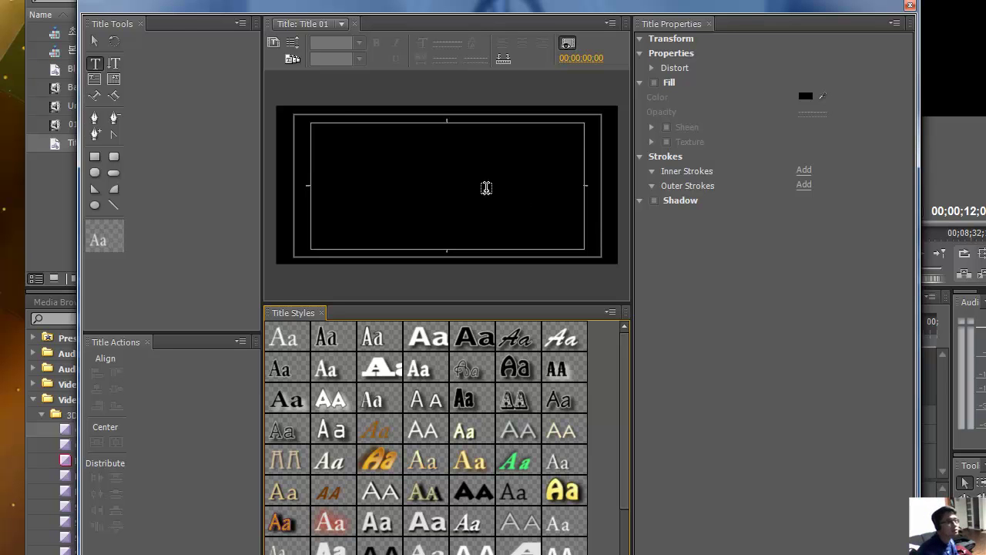
# Add horizontal text on two lines inside the title's safe area, reading "동영상 강좌" and "실 습".
pyautogui.click(341, 175)
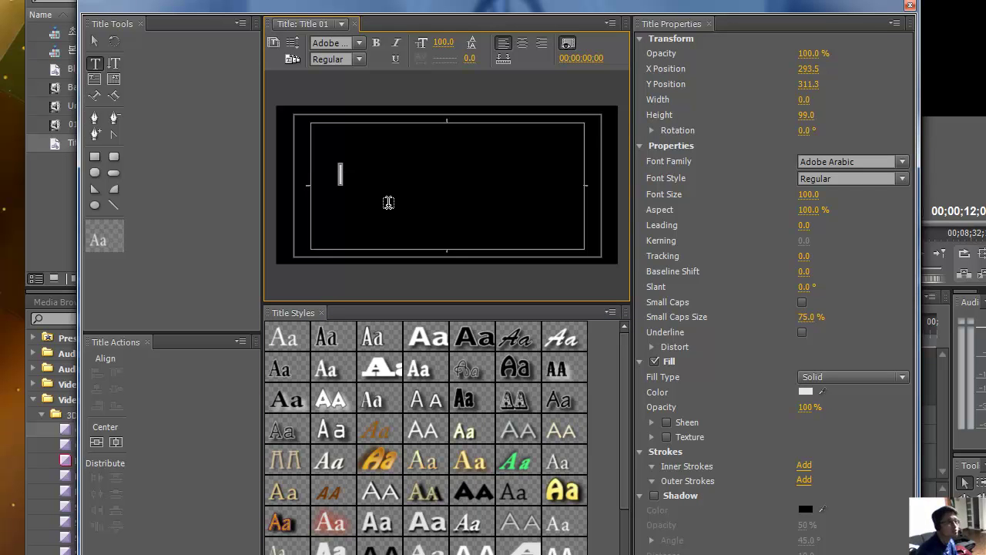
pyautogui.write('aaa aa')
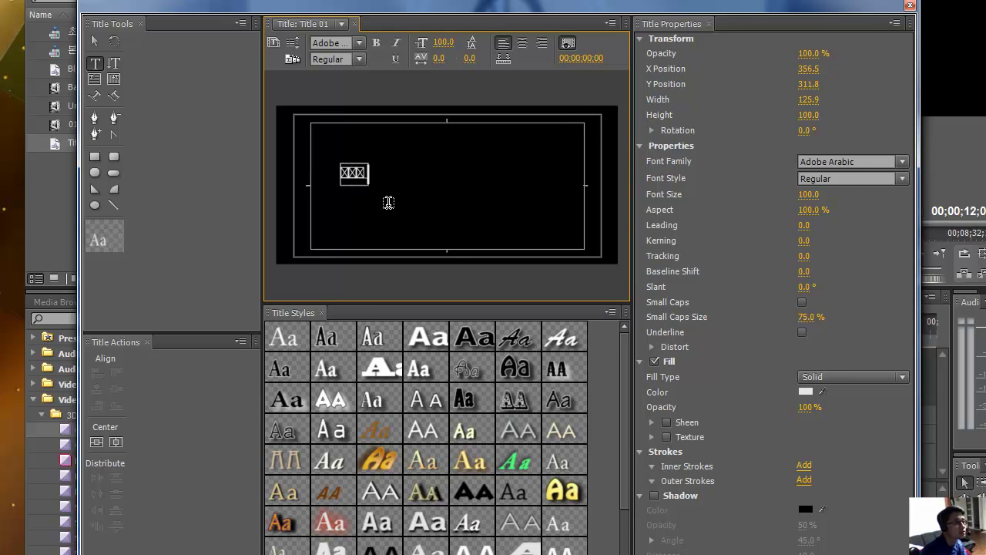
pyautogui.press('Return')
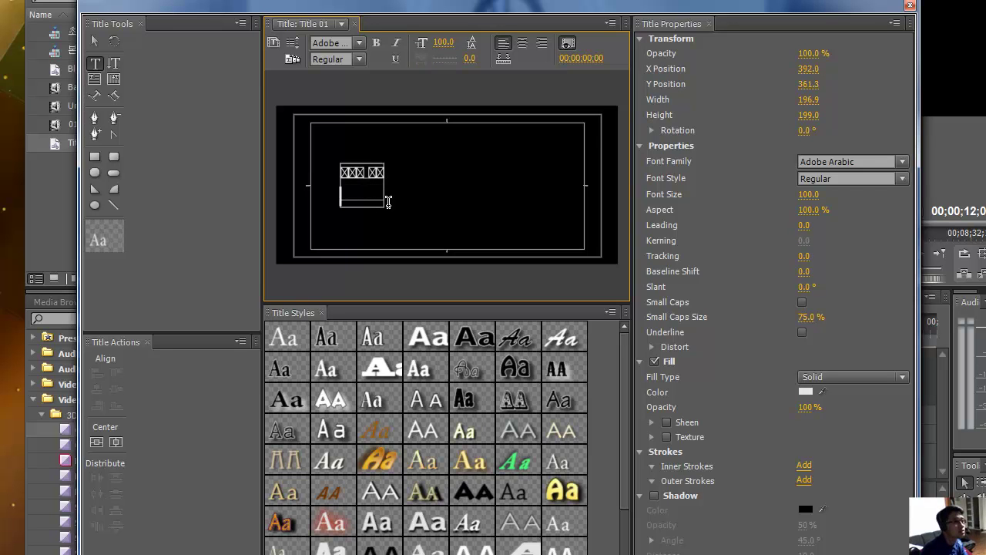
pyautogui.write('a')
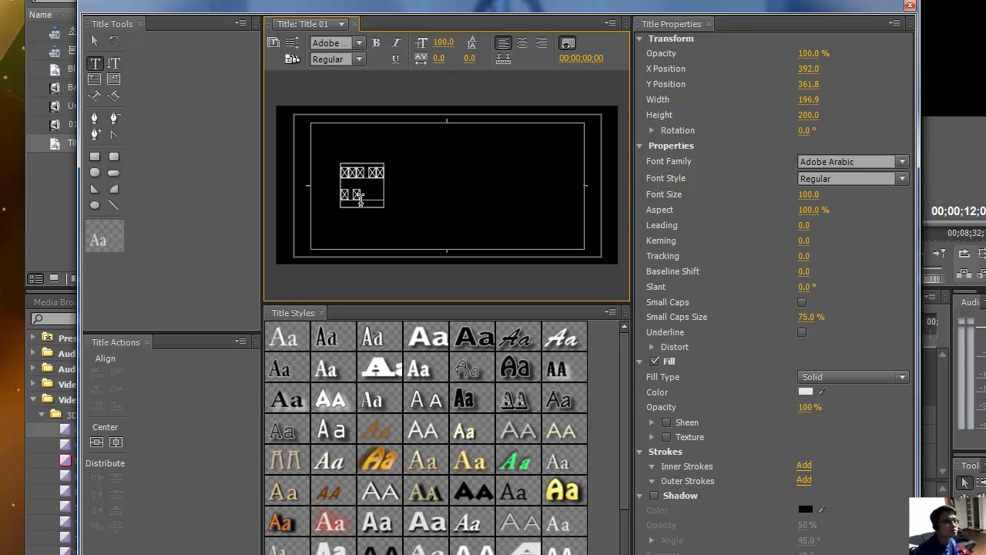
# Select both lines of the title text and set their font family to HYGothic-Medium.
pyautogui.moveTo(362, 199); pyautogui.dragTo(302, 145)
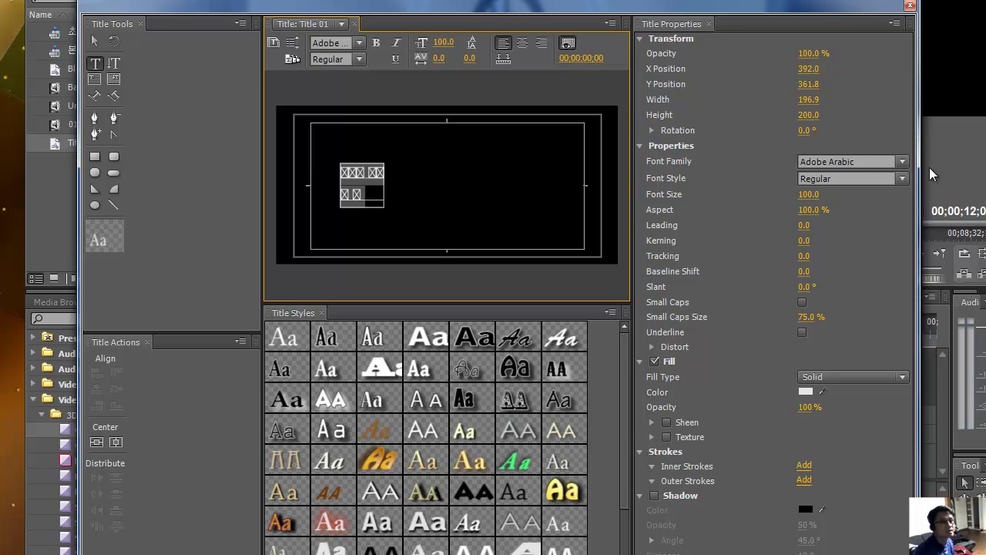
pyautogui.click(902, 161)
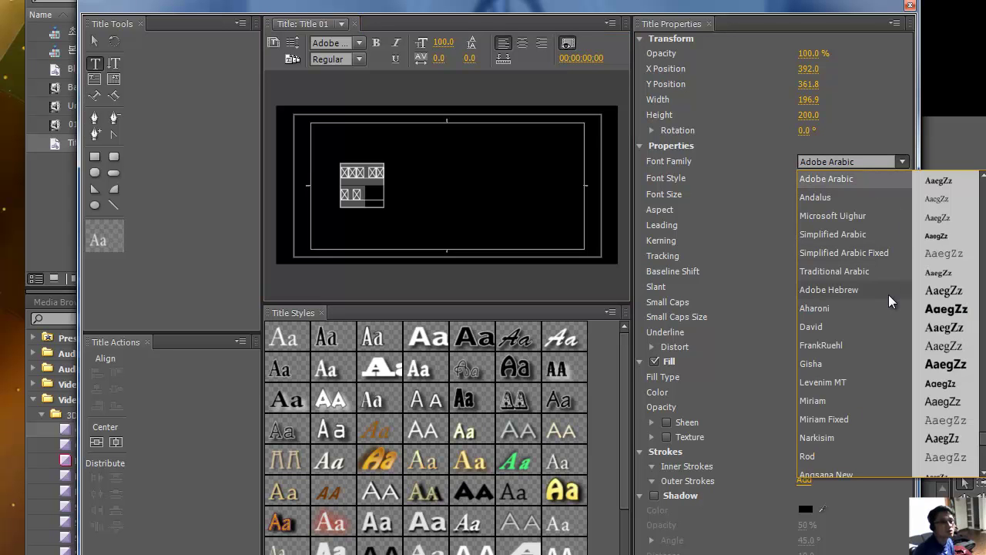
pyautogui.moveTo(984, 449); pyautogui.dragTo(984, 364)
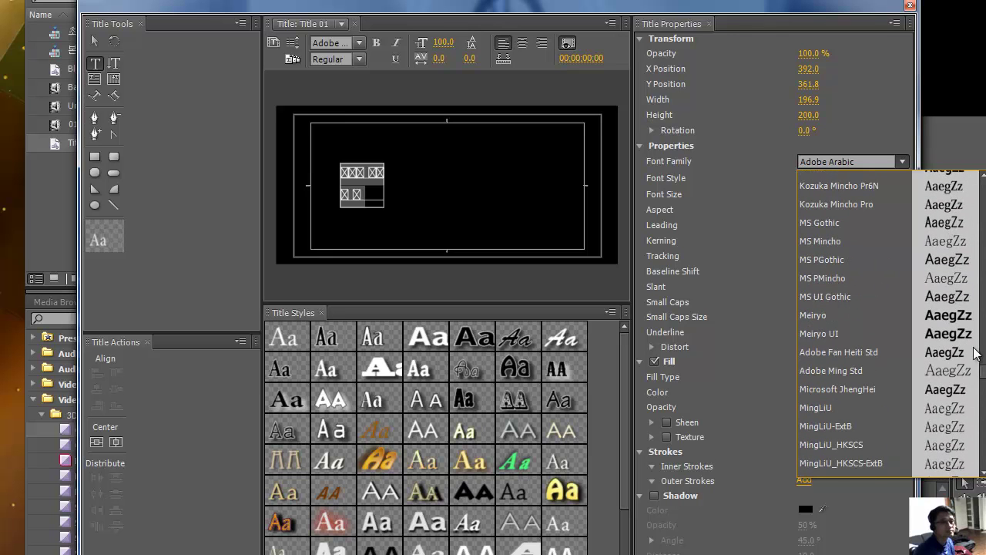
pyautogui.moveTo(985, 370); pyautogui.dragTo(985, 434)
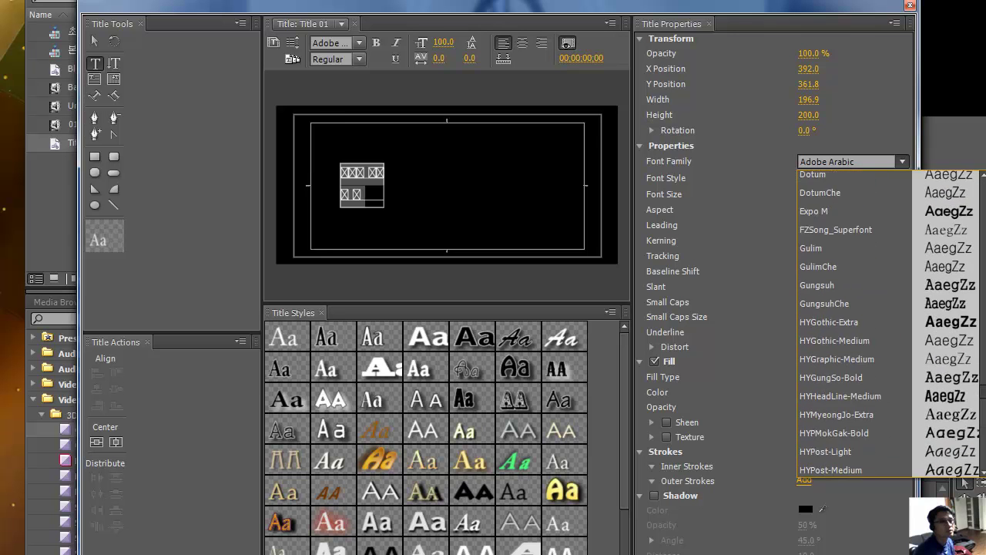
pyautogui.click(810, 342)
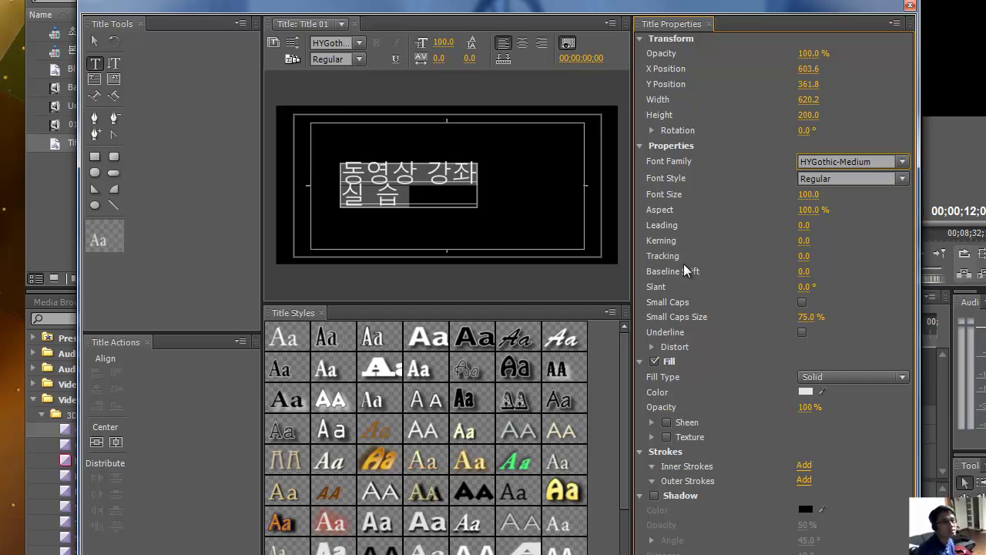
# Step through the Korean HY fonts on the selected title text and set the font family to HYbsrB.
pyautogui.press('Down')
pyautogui.press('Down')
pyautogui.press('Down')
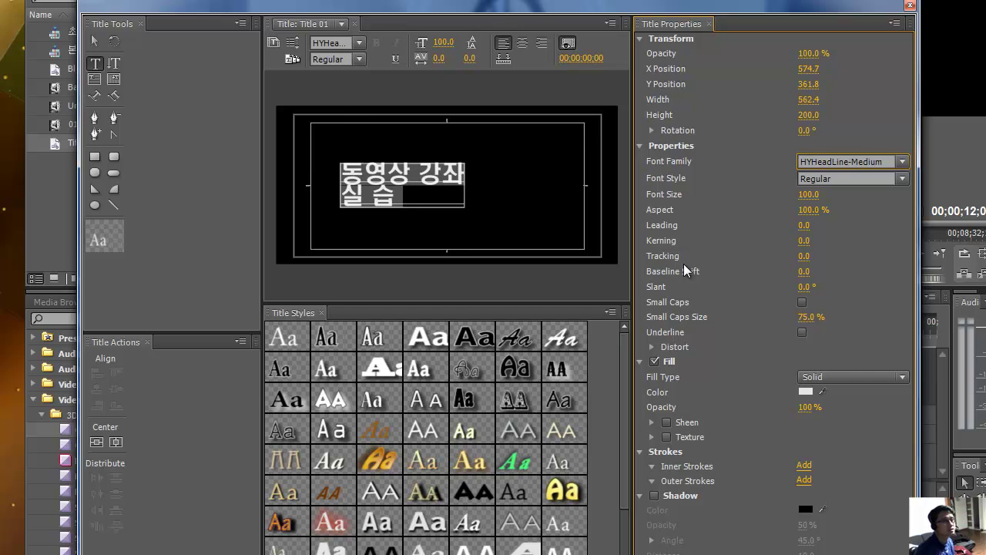
pyautogui.press('Down')
pyautogui.press('Down')
pyautogui.press('Down')
pyautogui.press('Down')
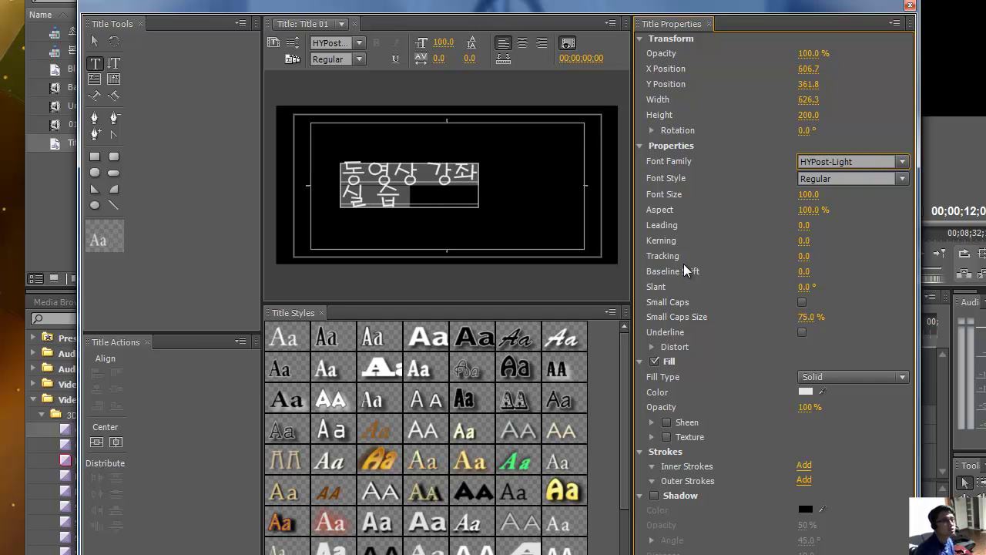
pyautogui.press('Down')
pyautogui.press('Down')
pyautogui.press('Down')
pyautogui.press('Down')
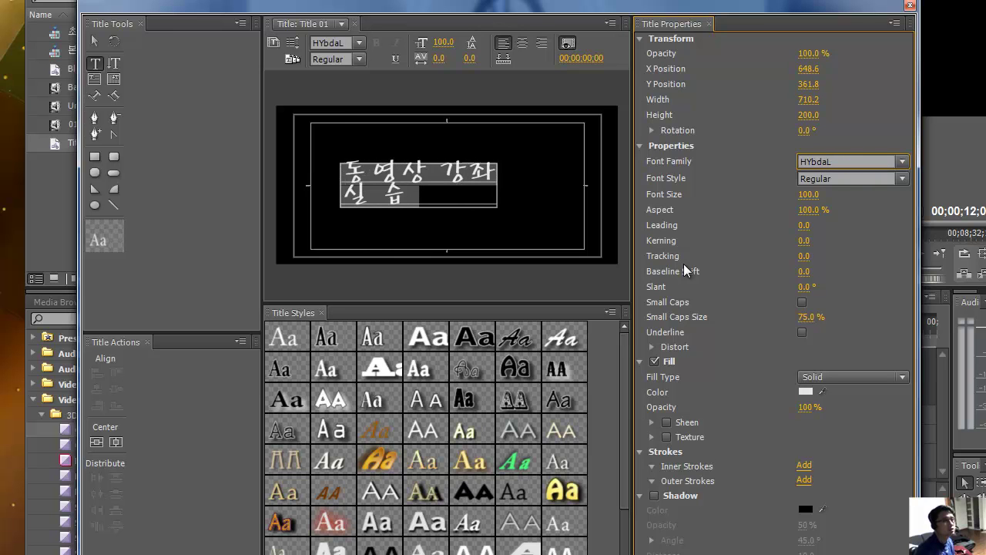
pyautogui.press('Down')
pyautogui.press('Down')
pyautogui.press('Down')
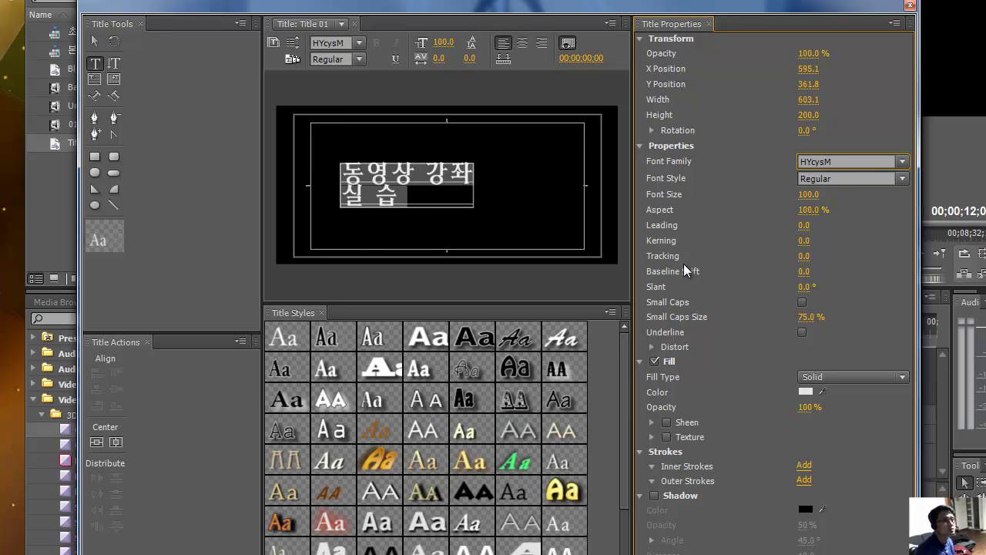
pyautogui.press('Down')
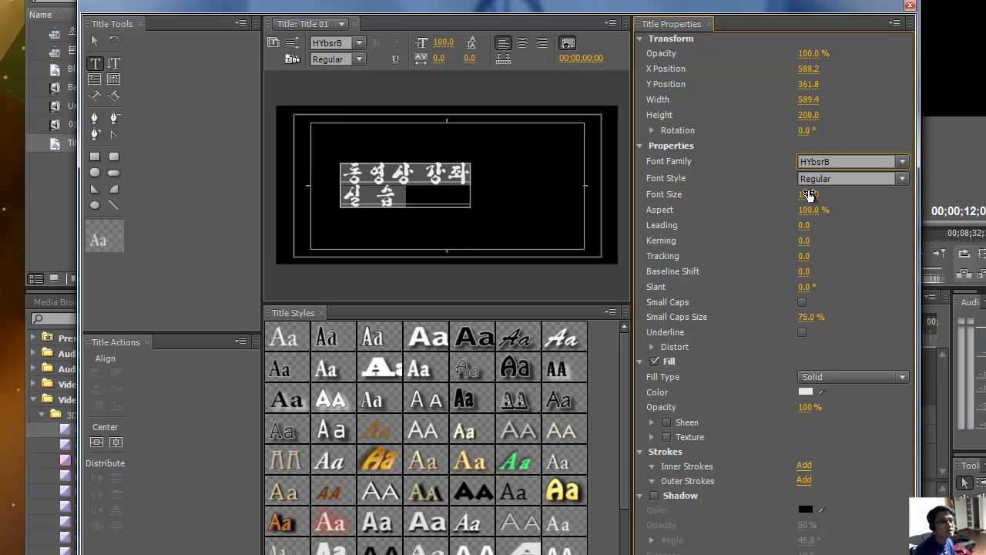
# Set the text's font size to 87, aspect 174%, leading 31, kerning and tracking 1, baseline shift 7 and slant 4°, and toggle underline on and off.
pyautogui.moveTo(806, 194); pyautogui.dragTo(798, 289)
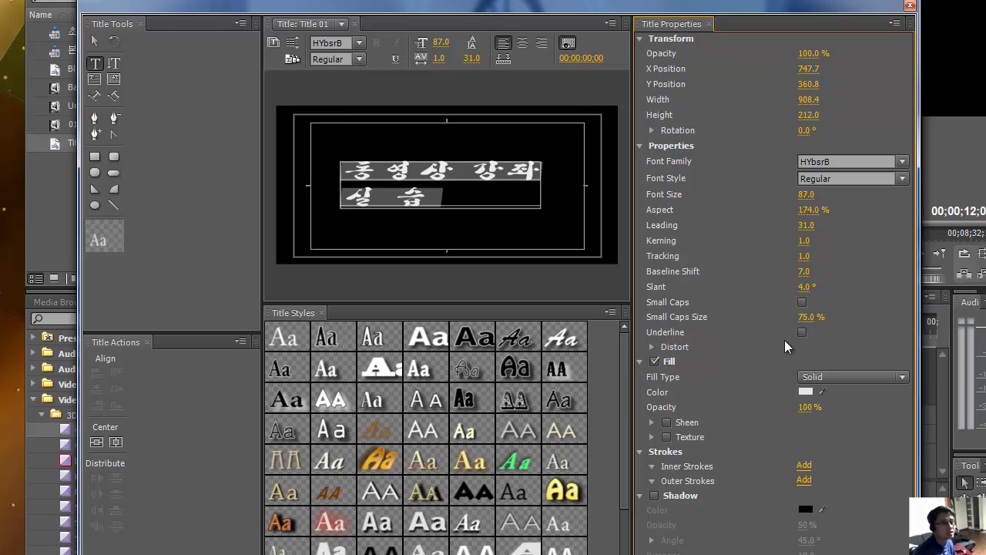
pyautogui.click(803, 332)
pyautogui.click(804, 333)
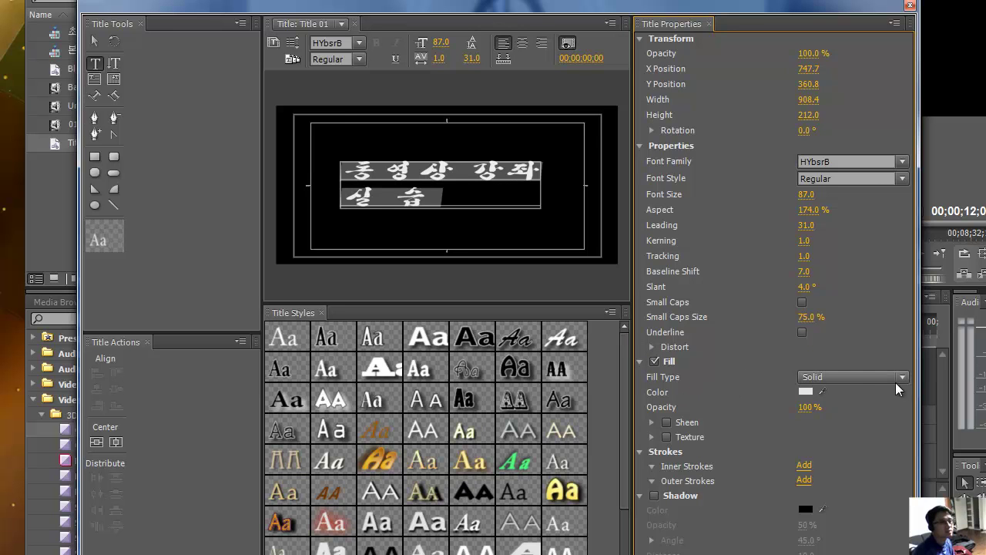
# Set the fill type of the selected title text to 4 Color Gradient.
pyautogui.click(868, 377)
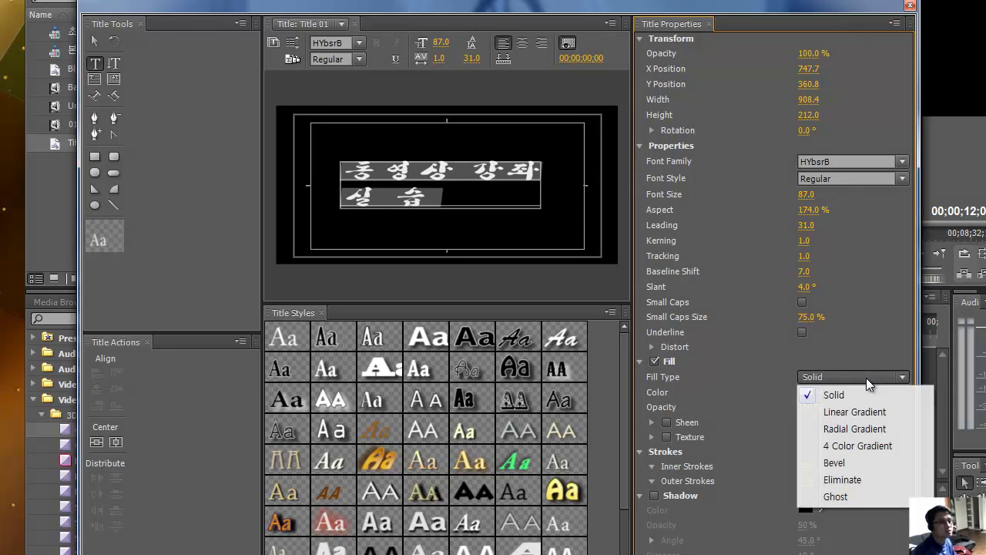
pyautogui.click(838, 446)
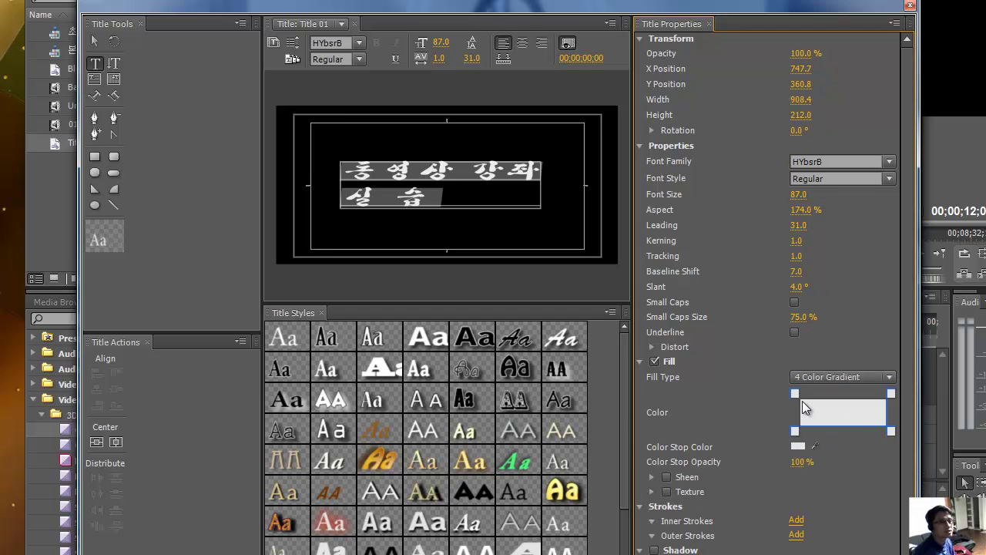
# Set the gradient's upper-left color stop to dark red and the upper-right stop to yellow-green C6CD5C.
pyautogui.doubleClick(794, 396)
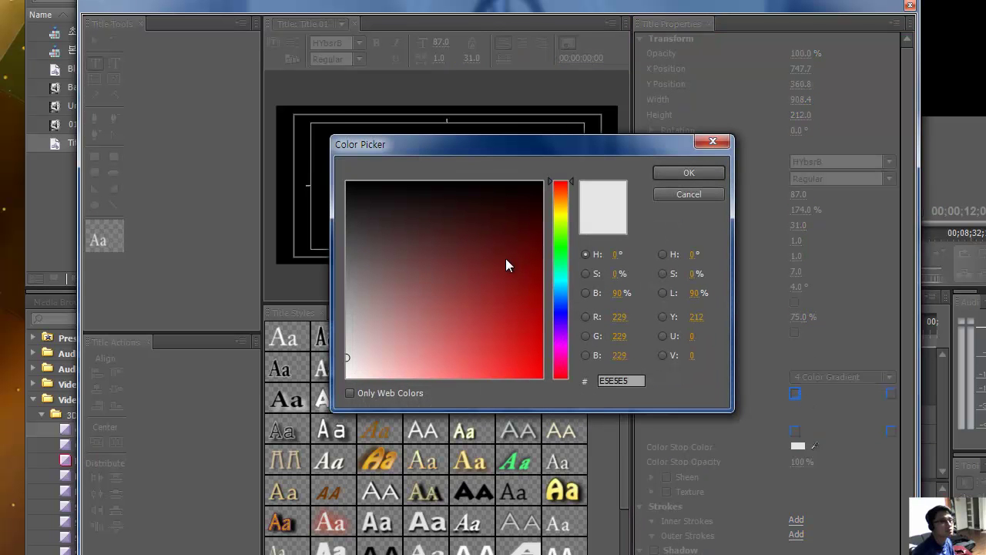
pyautogui.click(505, 259)
pyautogui.click(689, 174)
pyautogui.doubleClick(892, 393)
pyautogui.moveTo(571, 183); pyautogui.dragTo(574, 213)
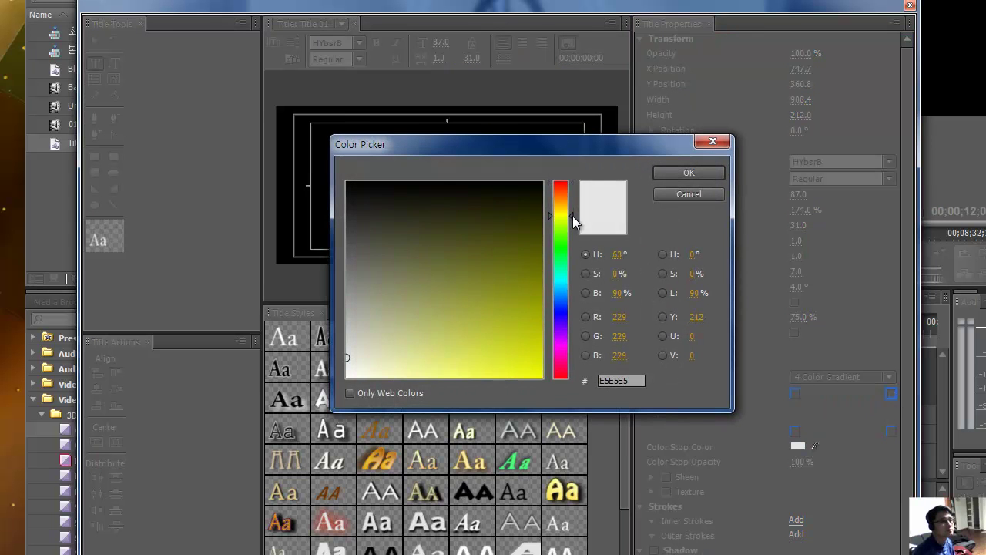
pyautogui.click(454, 339)
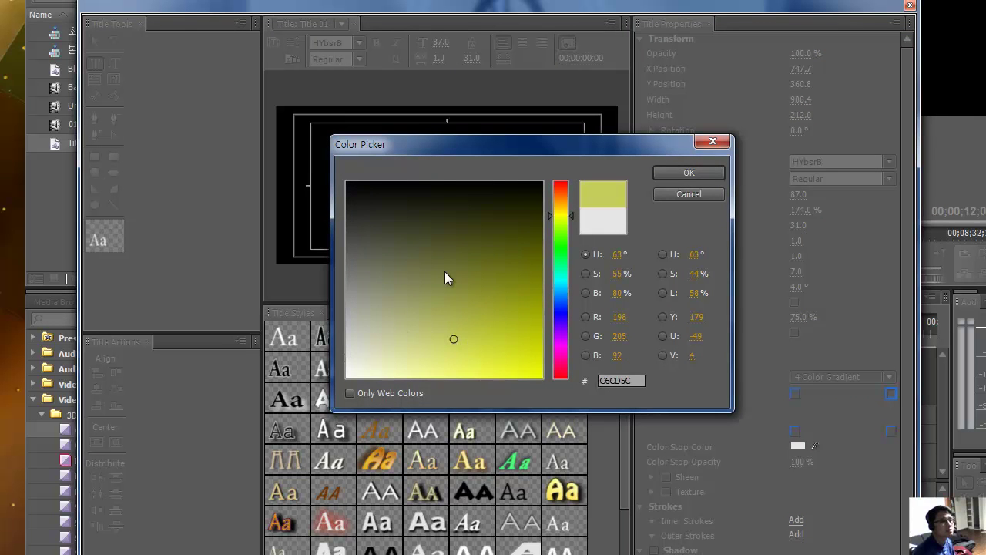
pyautogui.click(711, 173)
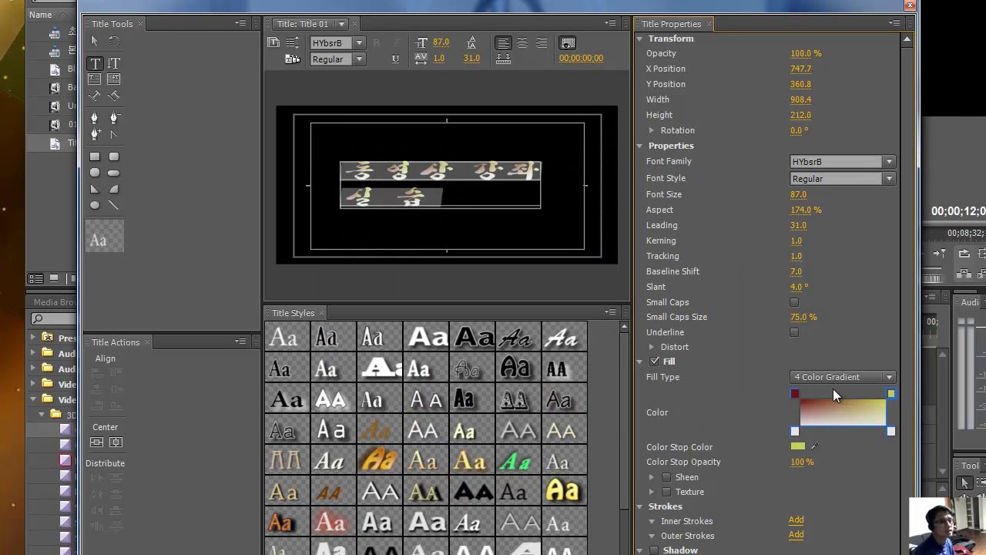
# Set the gradient's lower-left color stop to medium blue and the lower-right stop to magenta.
pyautogui.doubleClick(795, 432)
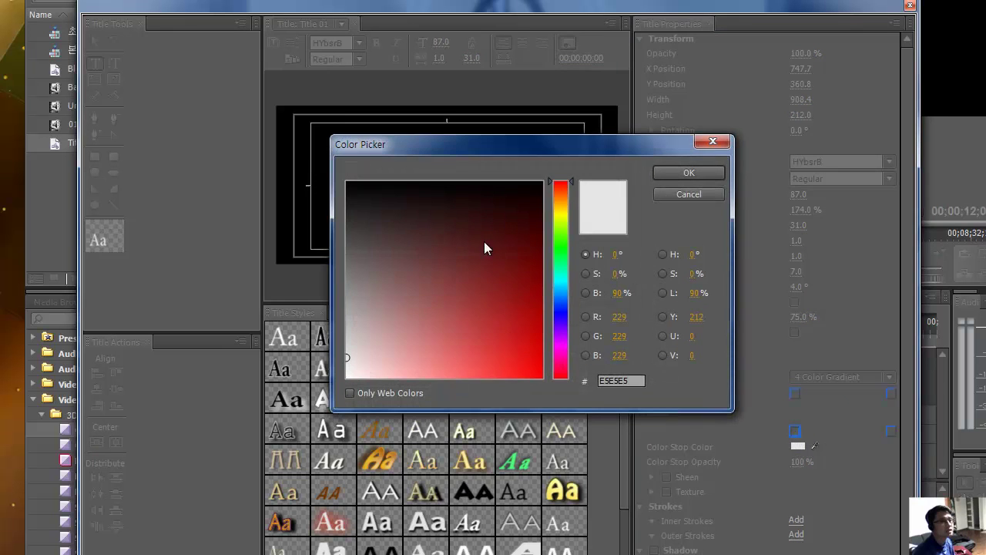
pyautogui.moveTo(573, 187); pyautogui.dragTo(571, 290)
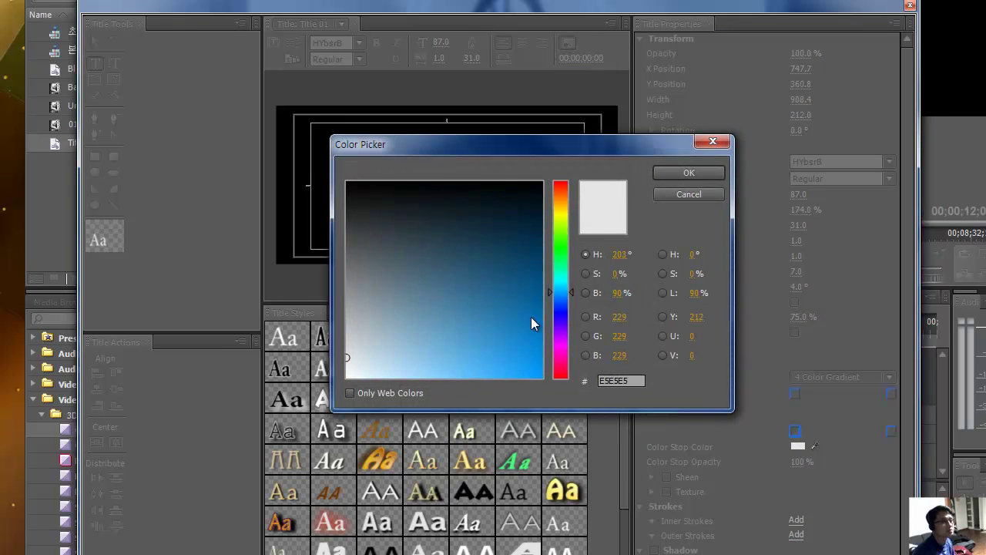
pyautogui.click(468, 320)
pyautogui.click(695, 171)
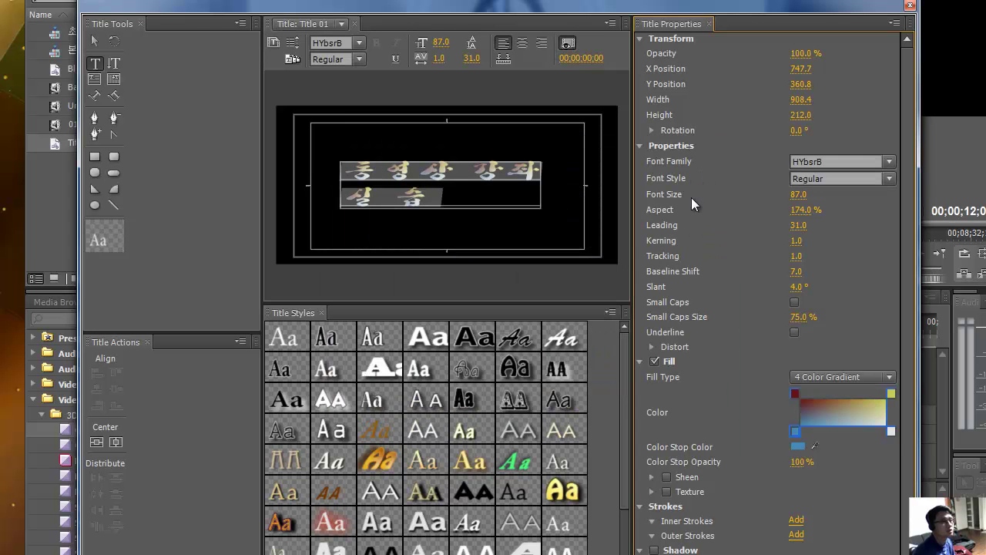
pyautogui.doubleClick(891, 432)
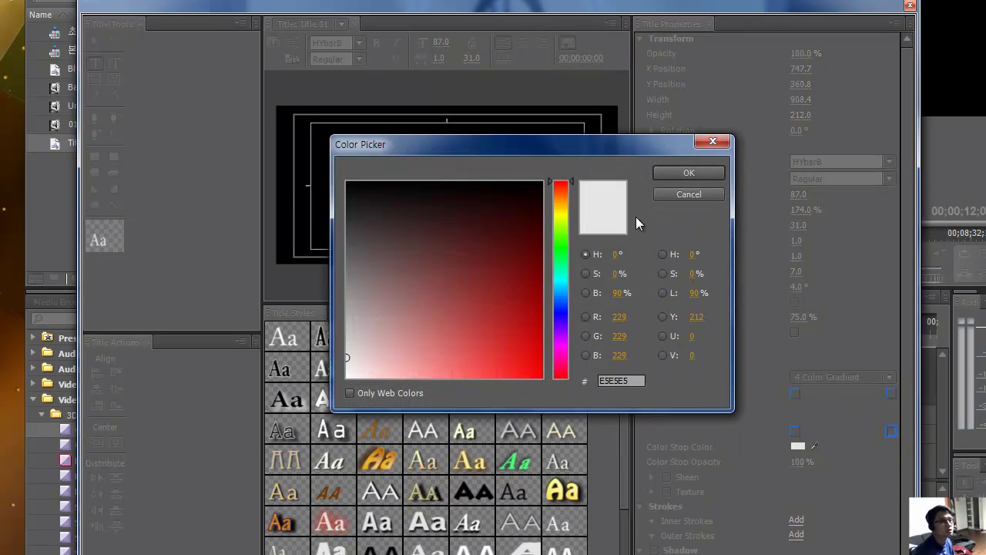
pyautogui.moveTo(575, 182); pyautogui.dragTo(566, 344)
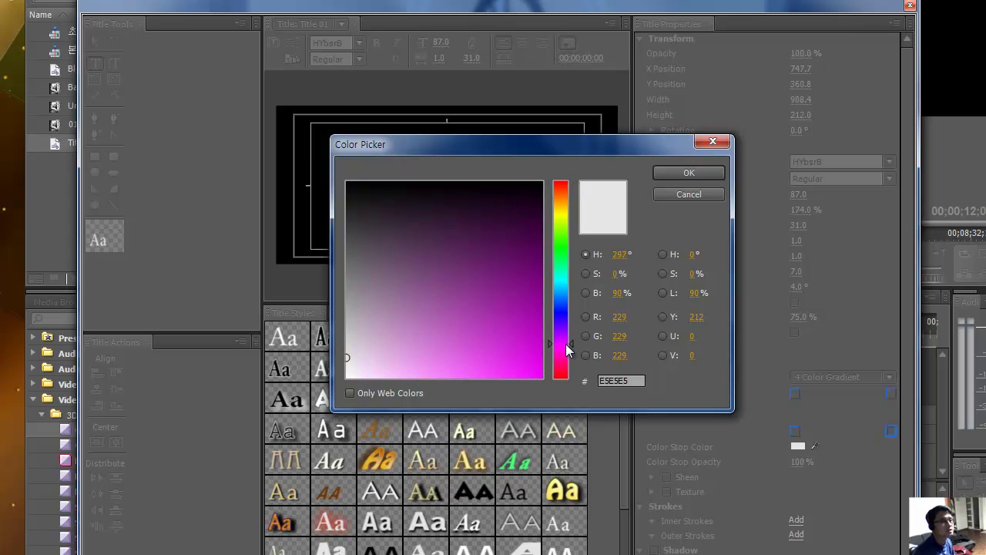
pyautogui.click(513, 326)
pyautogui.click(689, 176)
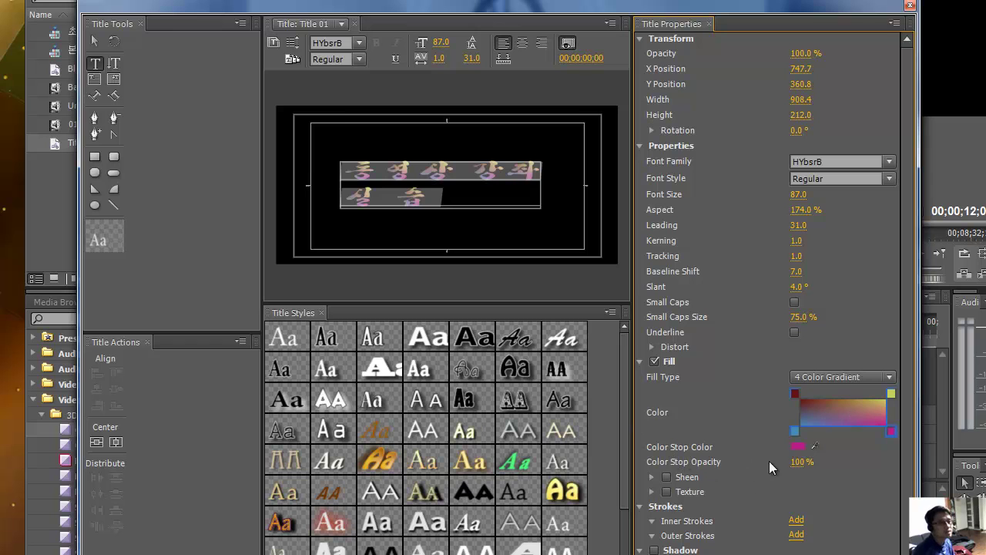
# Recolor the gradient's lower-left stop by sampling the blue of the title window's frame with the eyedropper.
pyautogui.click(795, 431)
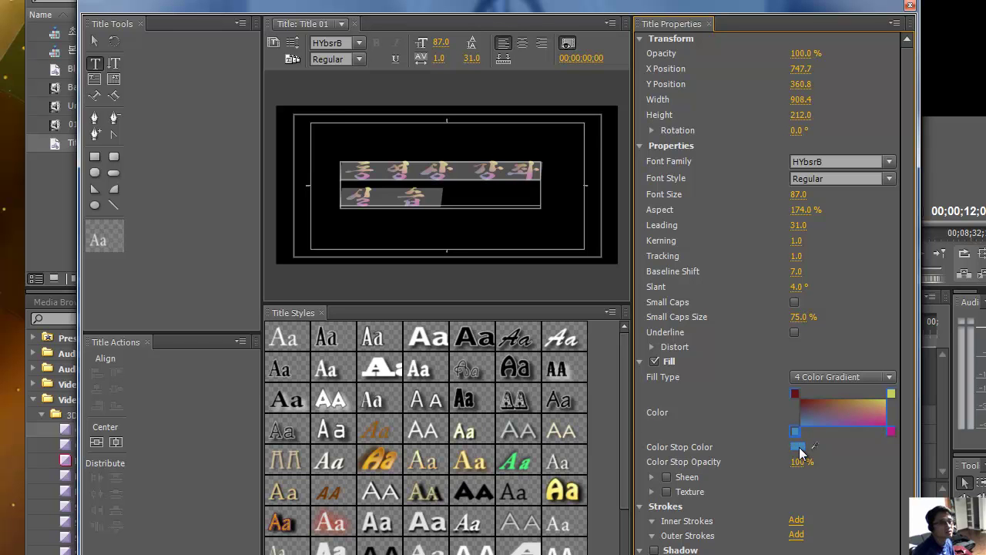
pyautogui.click(814, 445)
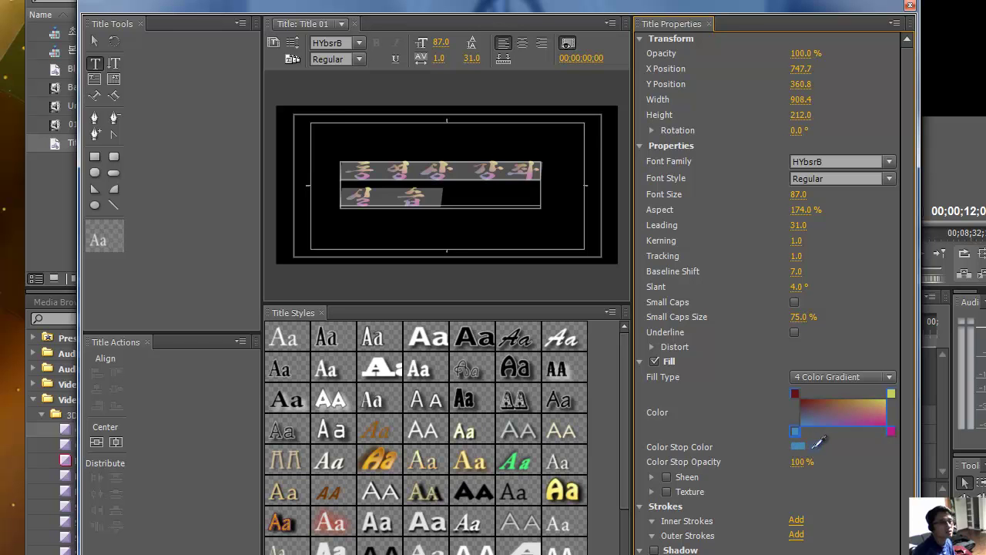
pyautogui.click(817, 443)
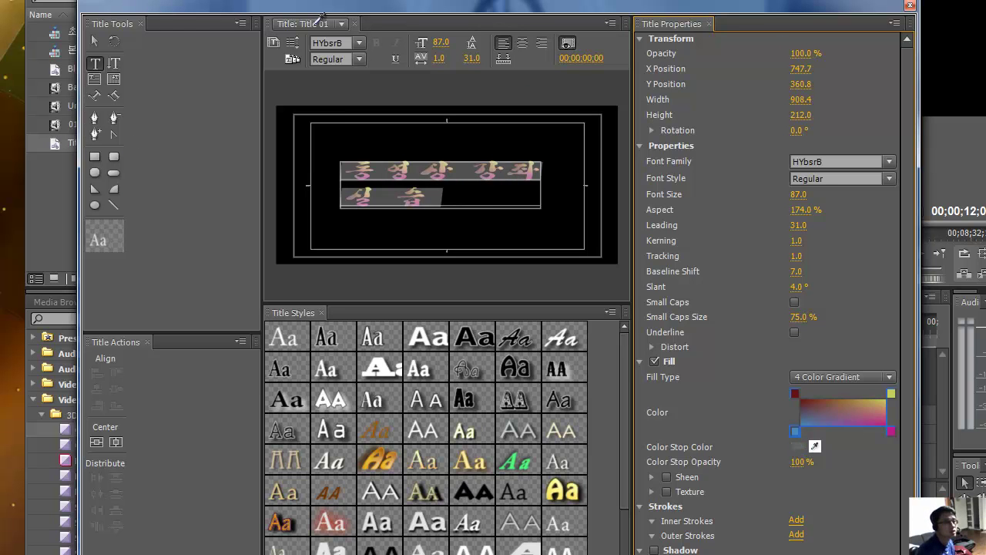
pyautogui.click(335, 4)
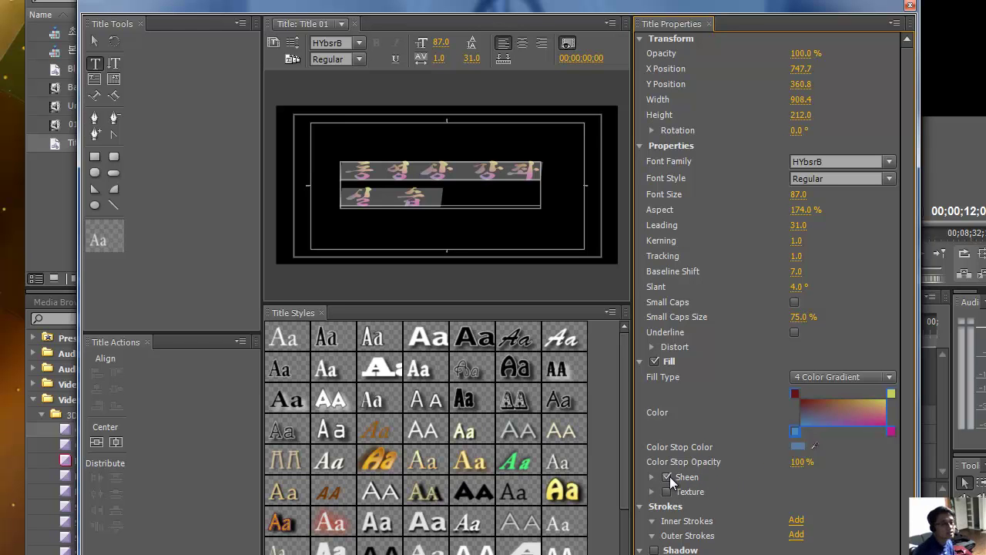
# Enable Sheen on the title text's fill, expand its settings, and toggle it off and on to compare.
pyautogui.scroll(-1, 724, 527)
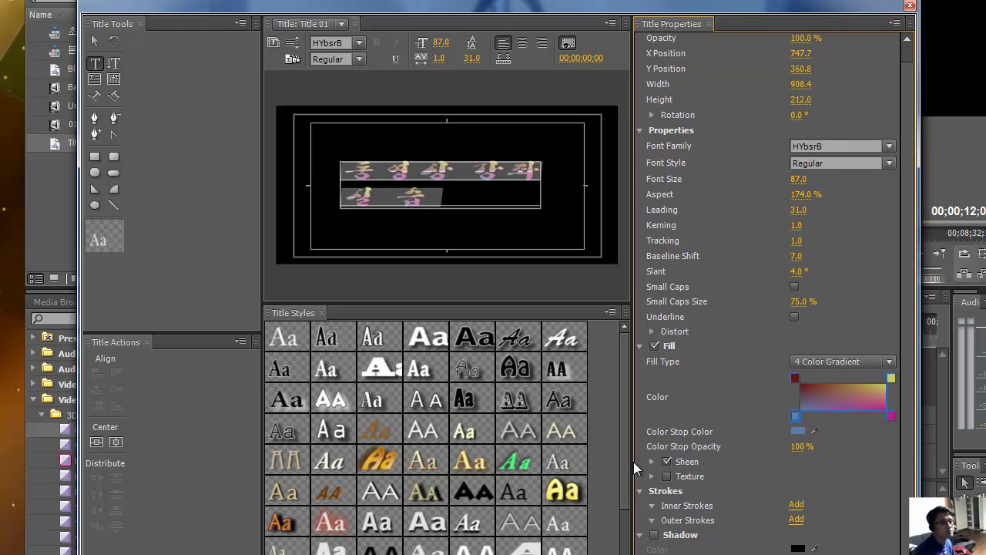
pyautogui.click(651, 461)
pyautogui.scroll(-1, 731, 524)
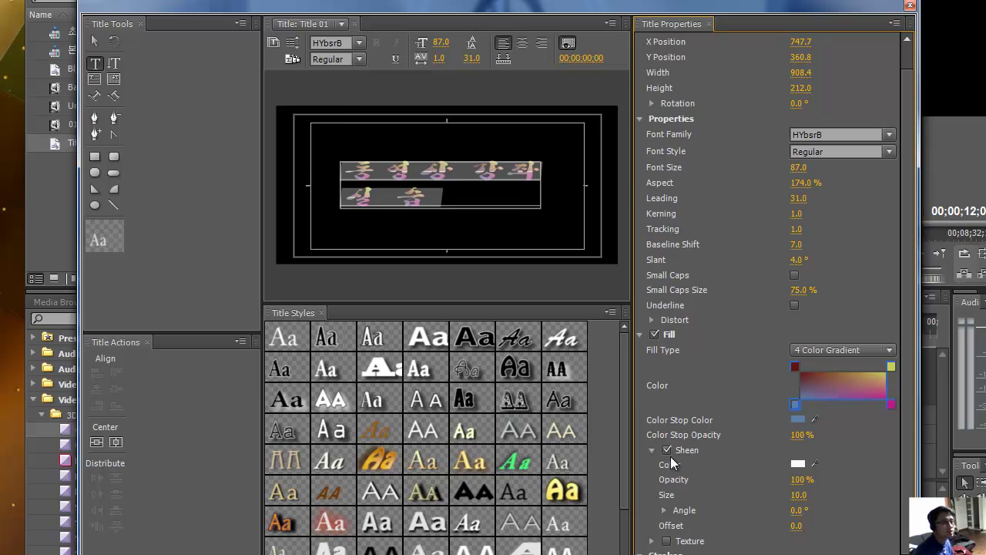
pyautogui.click(669, 451)
pyautogui.click(669, 451)
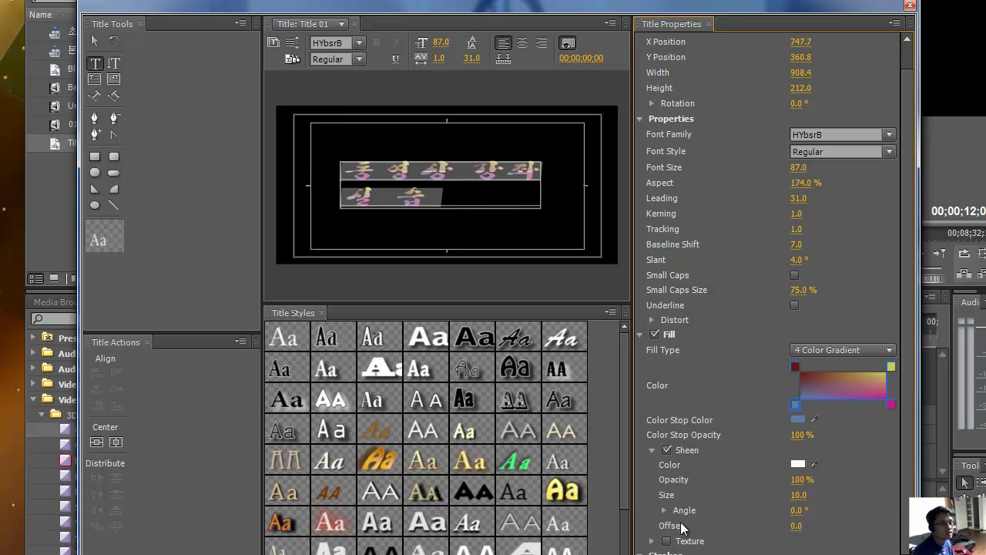
# Enable Texture on the title text's fill and load 1080_anniv_bkg.png from the Textures folder as its image.
pyautogui.scroll(-1, 710, 515)
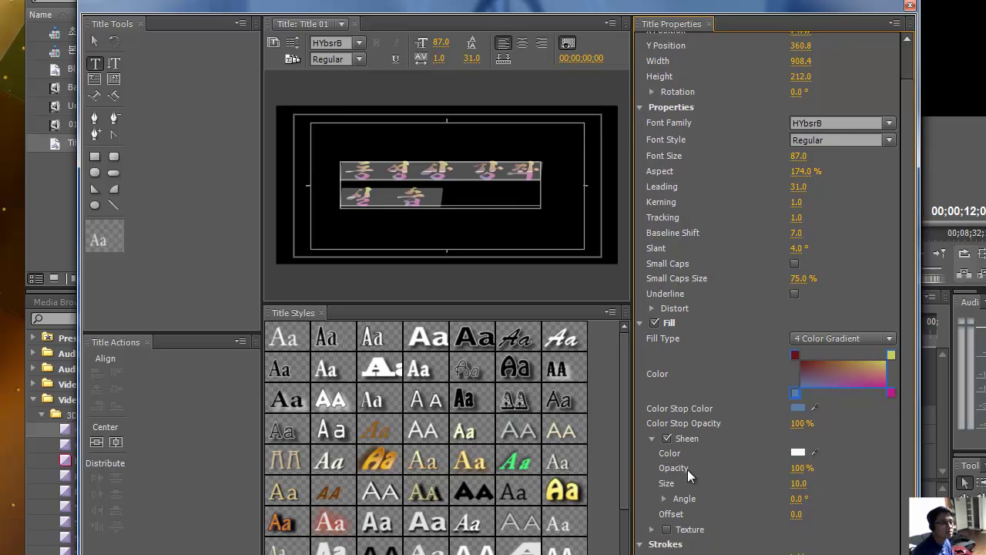
pyautogui.scroll(-1, 688, 511)
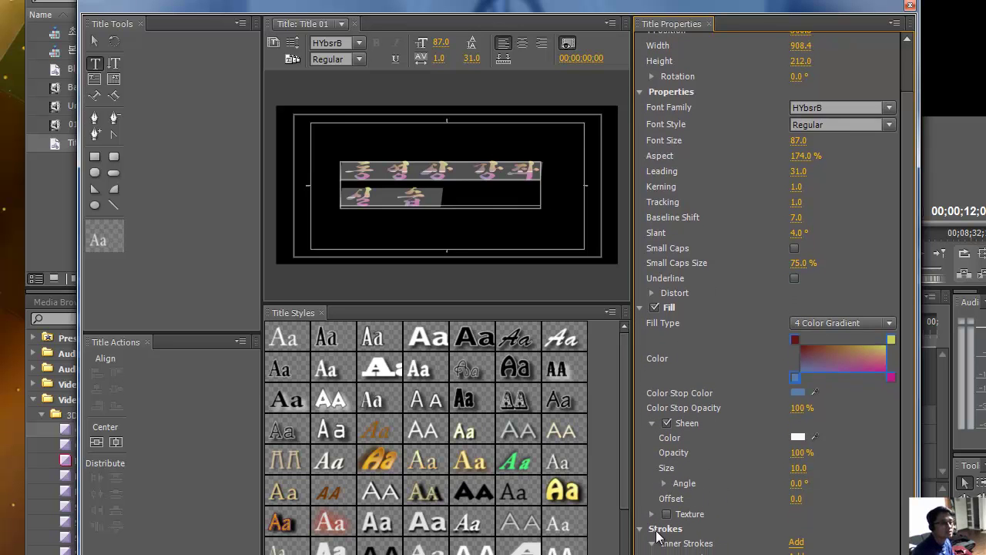
pyautogui.click(654, 514)
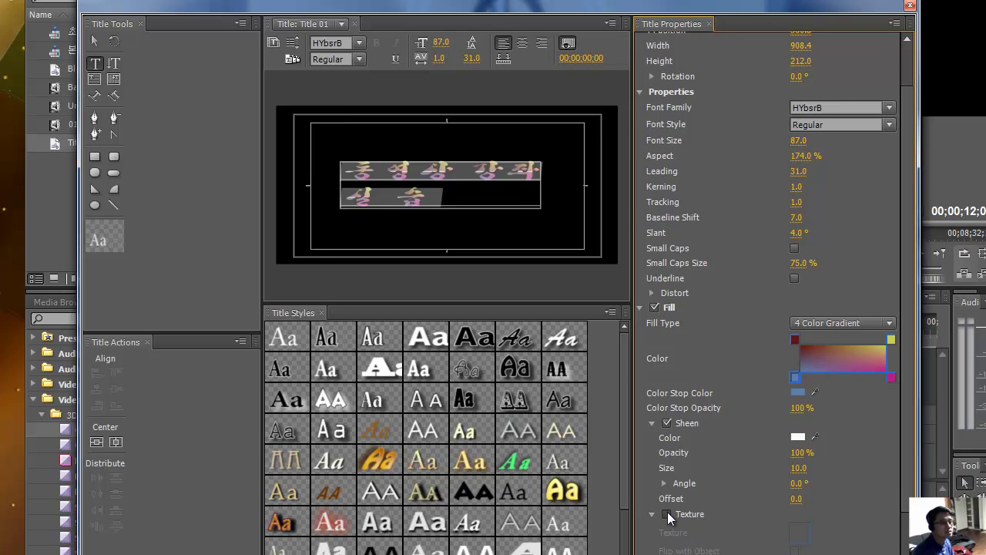
pyautogui.click(667, 514)
pyautogui.click(806, 534)
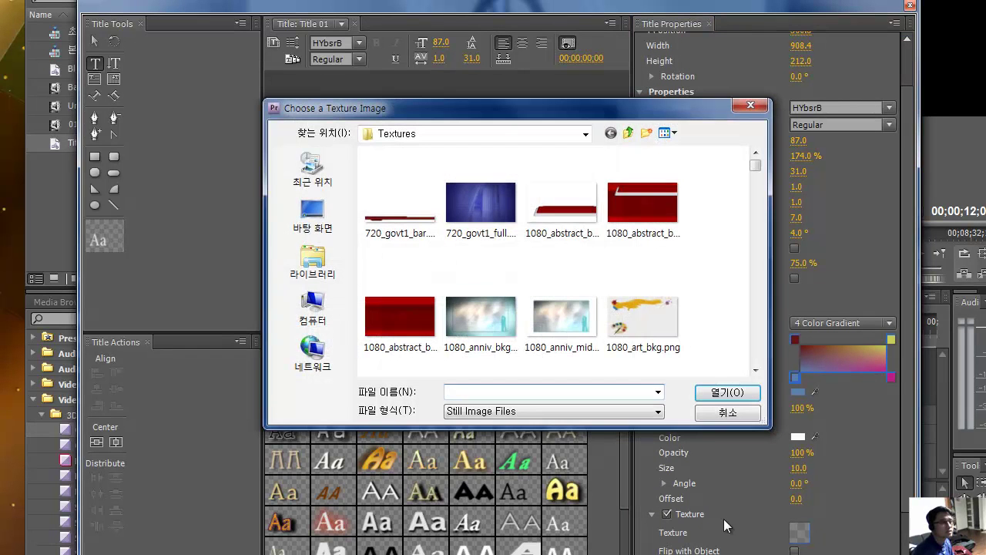
pyautogui.doubleClick(475, 312)
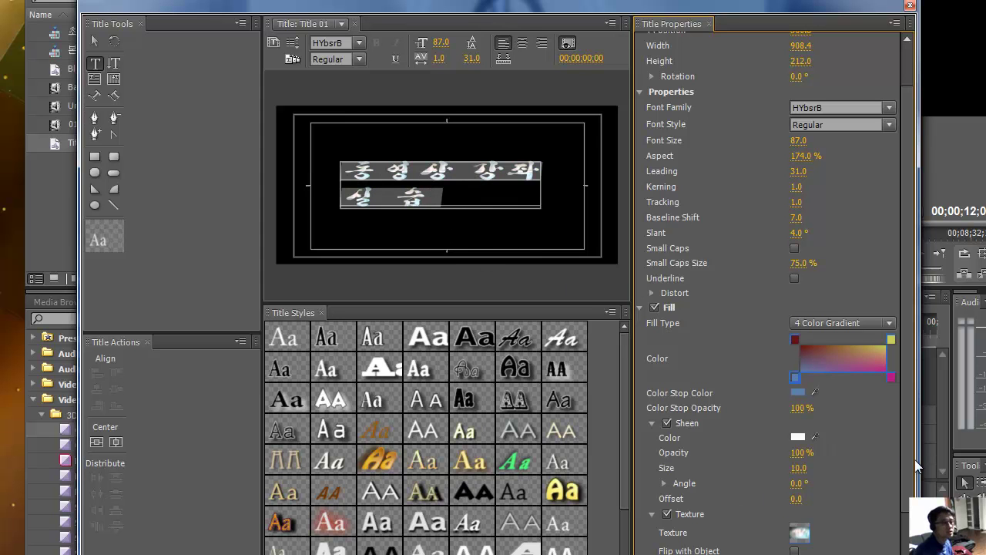
# Try an outer Edge stroke with a changed color on the title text, and delete it.
pyautogui.scroll(-3, 913, 481)
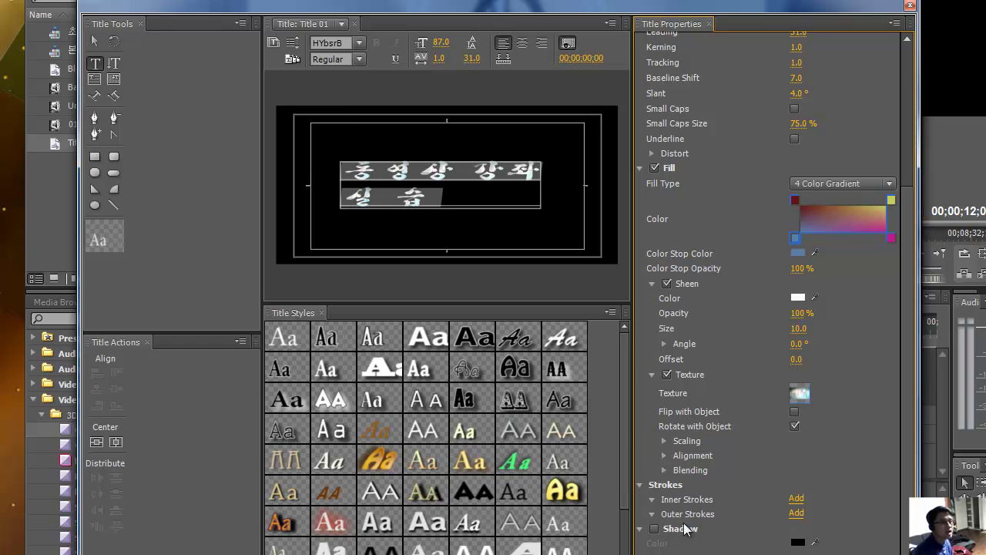
pyautogui.click(797, 513)
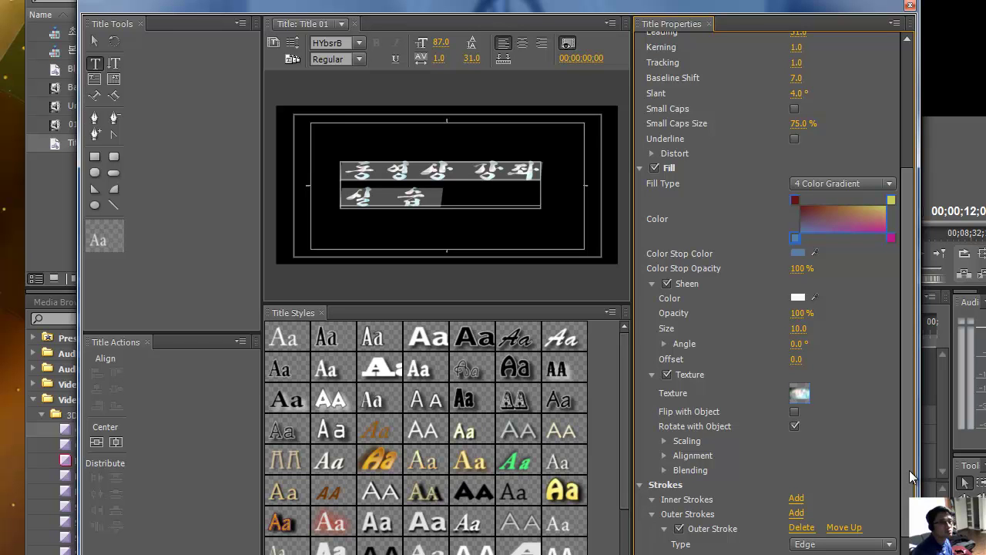
pyautogui.moveTo(826, 3); pyautogui.dragTo(808, 0)
pyautogui.moveTo(892, 377); pyautogui.dragTo(890, 445)
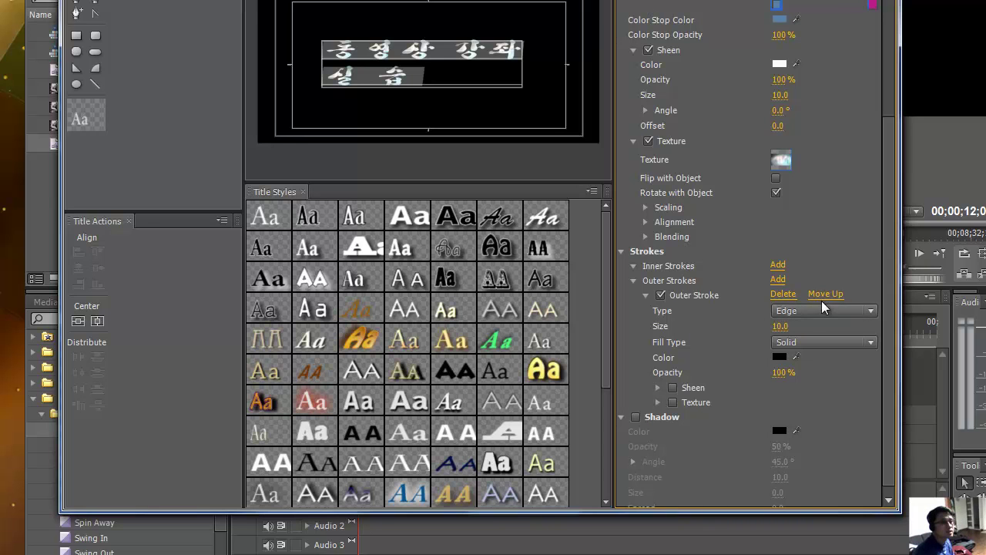
pyautogui.click(780, 358)
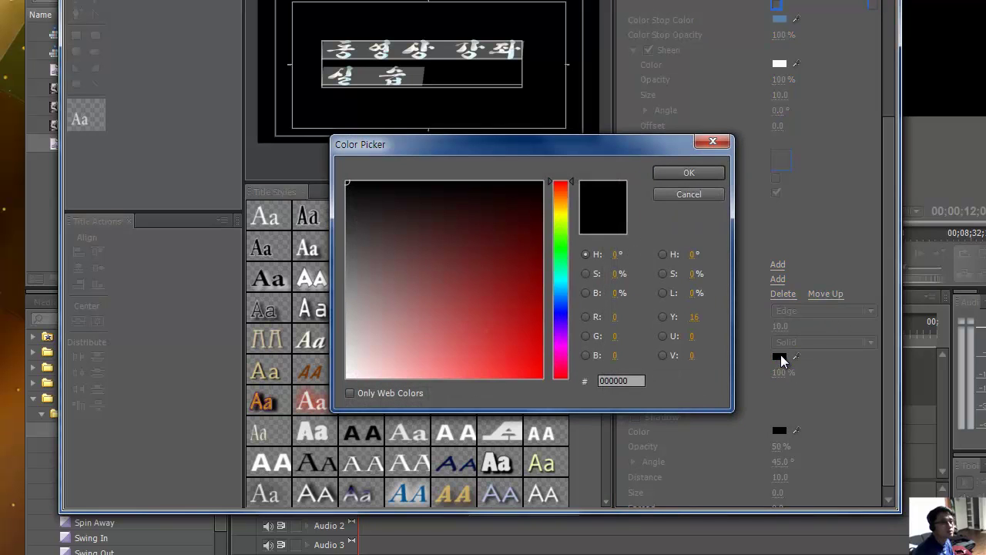
pyautogui.moveTo(563, 194); pyautogui.dragTo(562, 251)
pyautogui.click(677, 178)
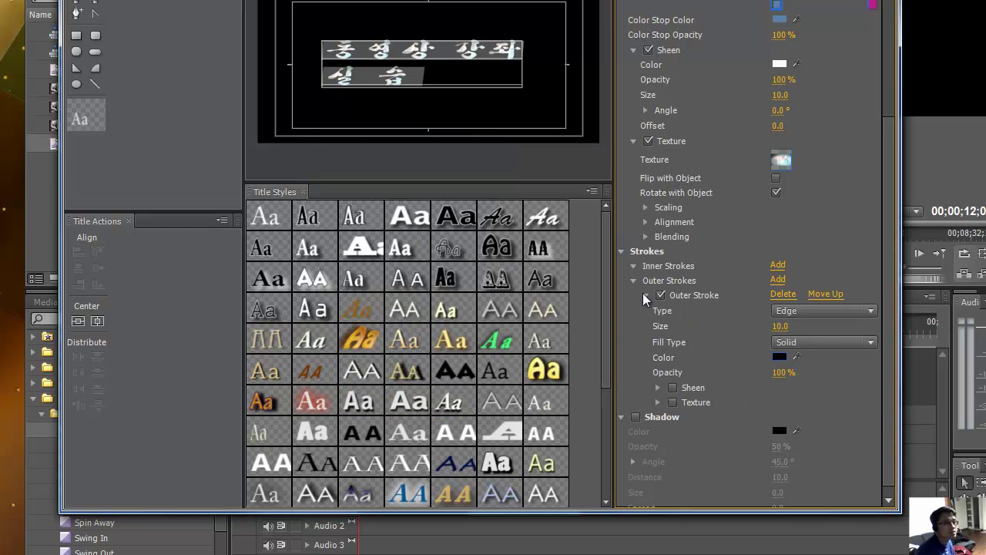
pyautogui.click(784, 296)
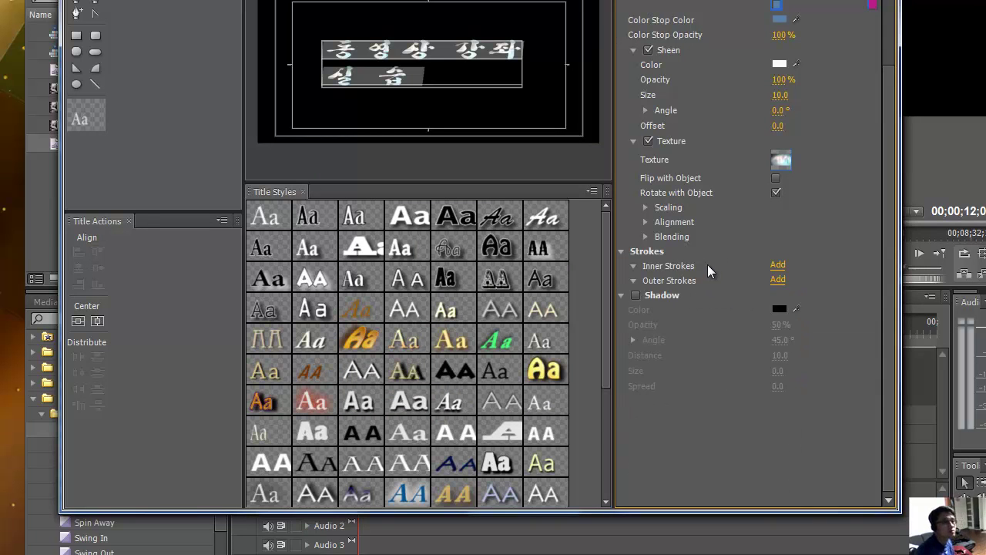
# Reopen the texture image selection, close it, and turn off the texture on the title text's fill.
pyautogui.click(634, 280)
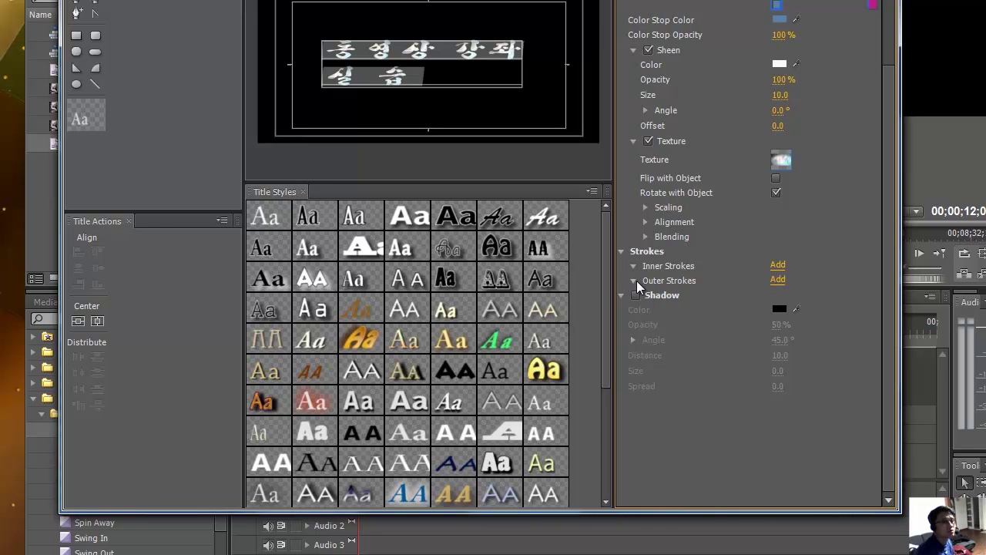
pyautogui.click(783, 162)
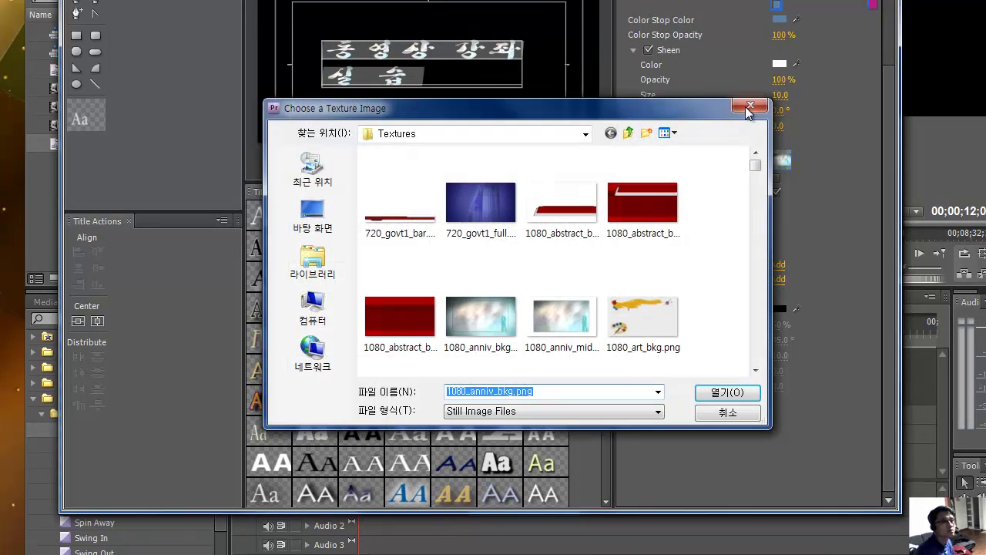
pyautogui.press('Return')
pyautogui.click(649, 141)
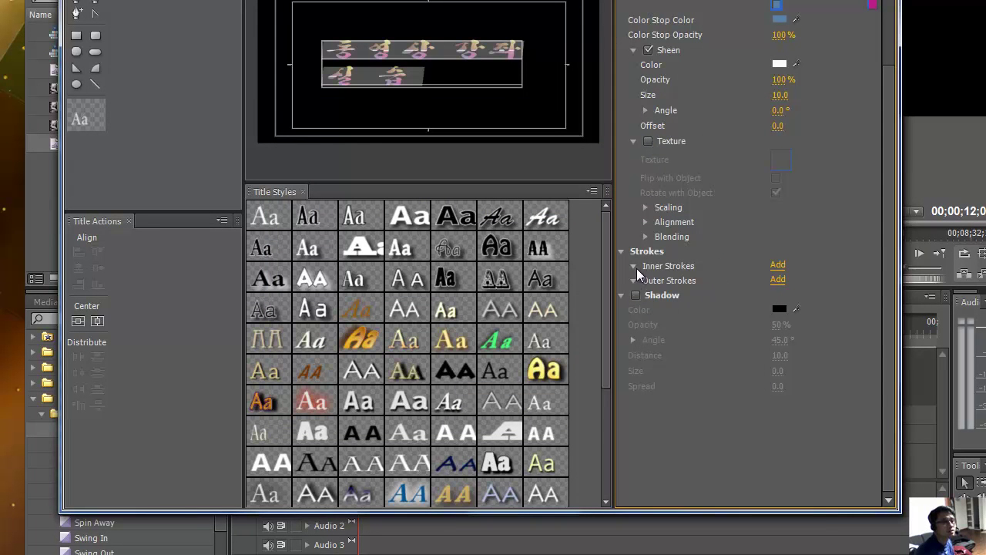
# Add an outer Edge stroke to the title text with size 57 and a muted red solid color.
pyautogui.click(777, 279)
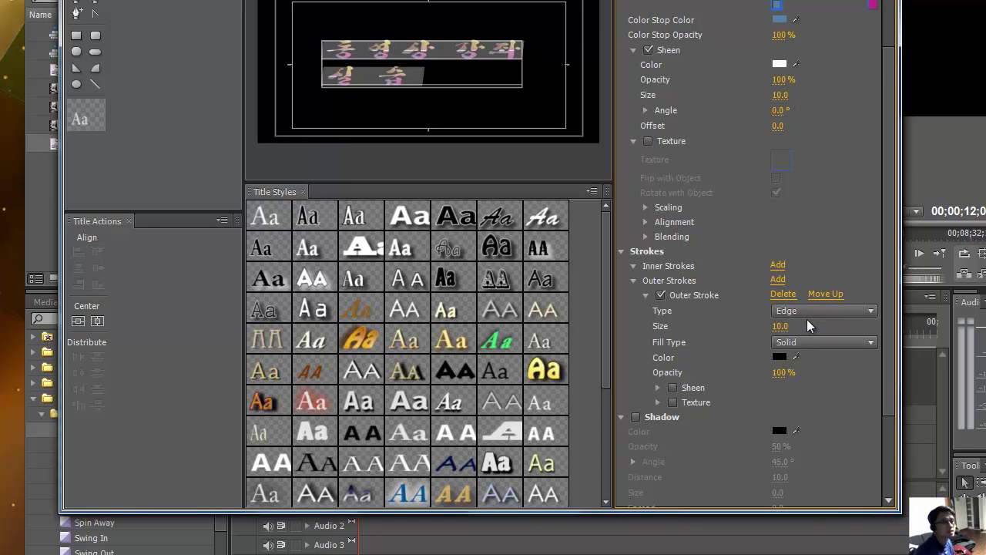
pyautogui.moveTo(780, 326)
pyautogui.mouseDown()
pyautogui.moveTo(799, 336)
pyautogui.moveTo(780, 326)
pyautogui.mouseUp()
pyautogui.moveTo(781, 326); pyautogui.dragTo(860, 336)
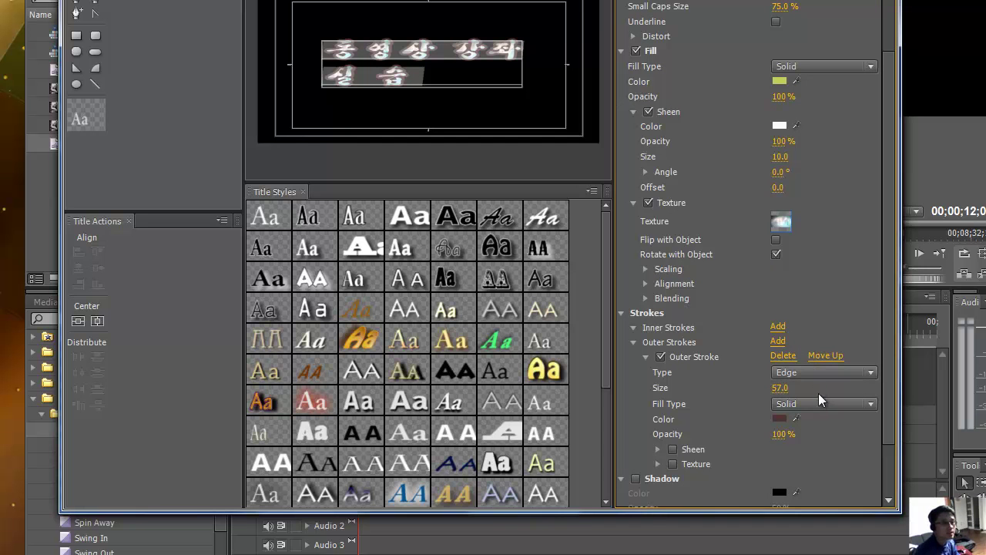
pyautogui.click(780, 419)
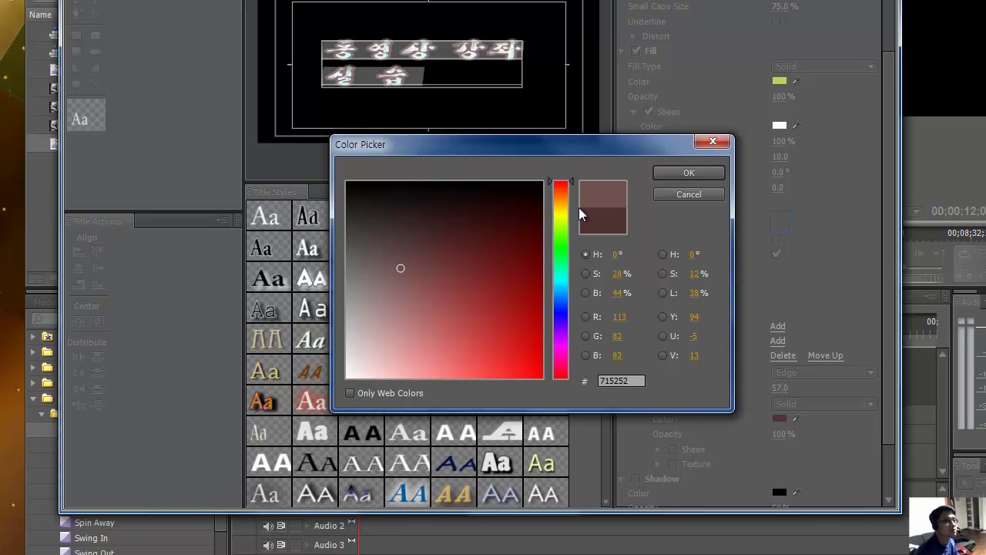
pyautogui.click(668, 173)
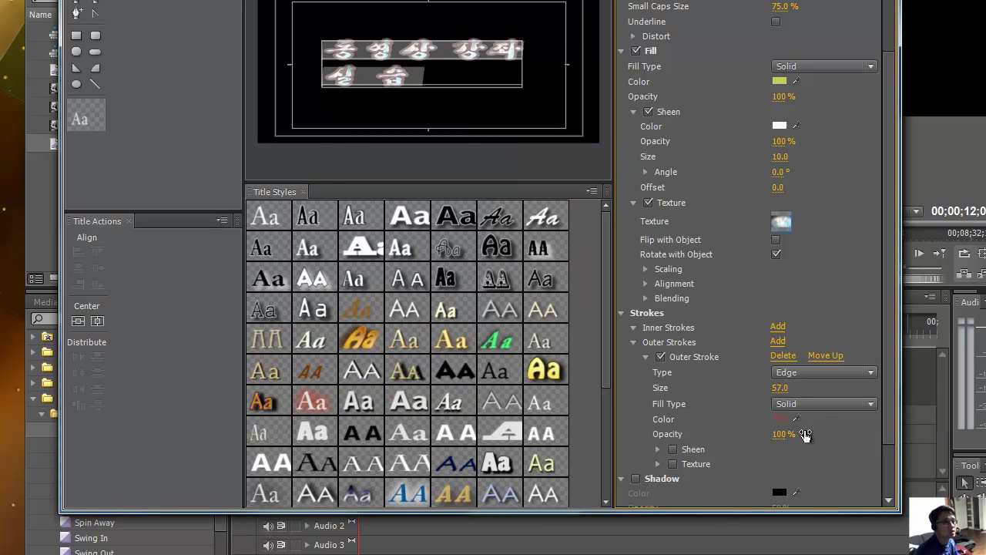
# Raise the title text's outer stroke size to 60 and add an F5F5F5 shadow with a distance of 9.
pyautogui.moveTo(780, 389)
pyautogui.mouseDown()
pyautogui.moveTo(756, 393)
pyautogui.moveTo(822, 394)
pyautogui.moveTo(764, 393)
pyautogui.moveTo(785, 395)
pyautogui.mouseUp()
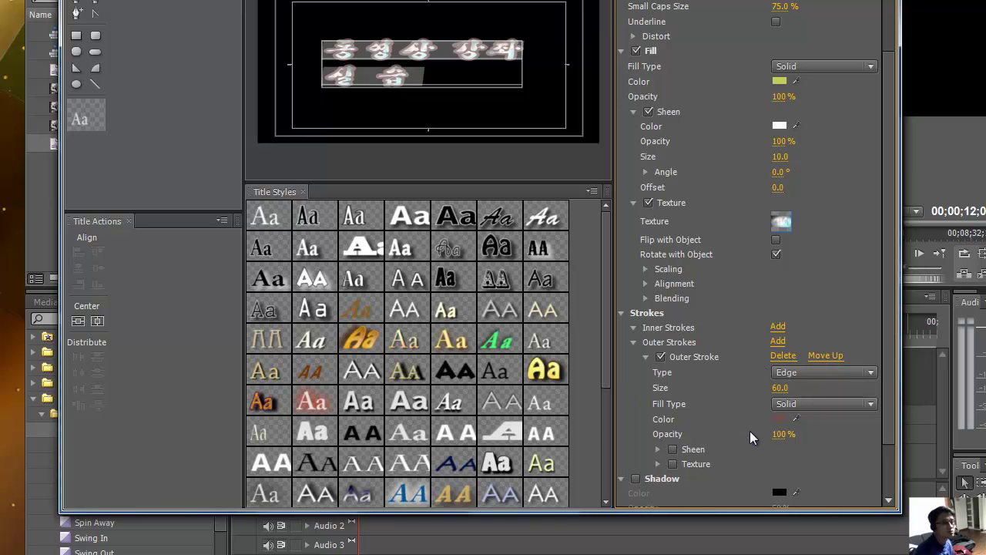
pyautogui.moveTo(890, 371); pyautogui.dragTo(884, 502)
pyautogui.click(636, 408)
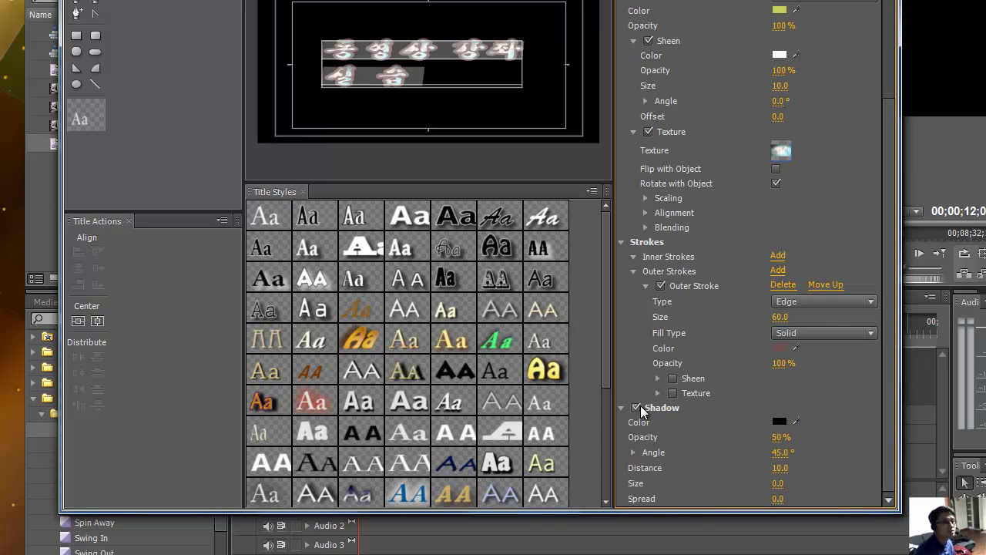
pyautogui.click(786, 421)
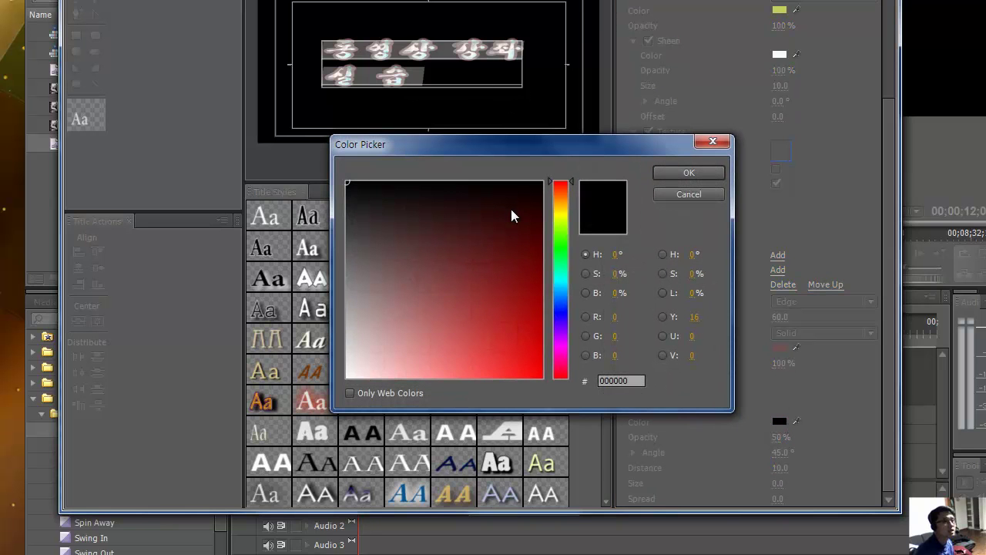
pyautogui.click(346, 368)
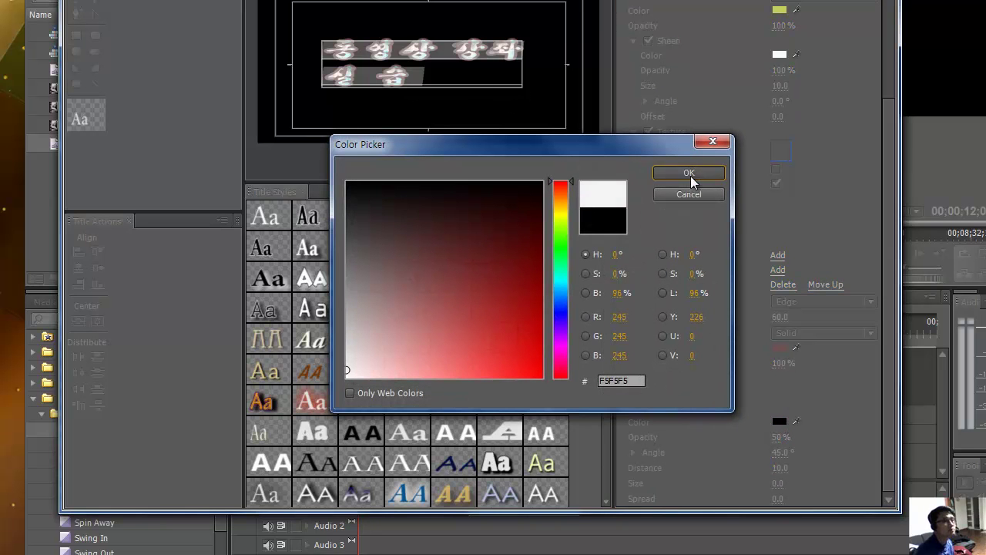
pyautogui.click(690, 175)
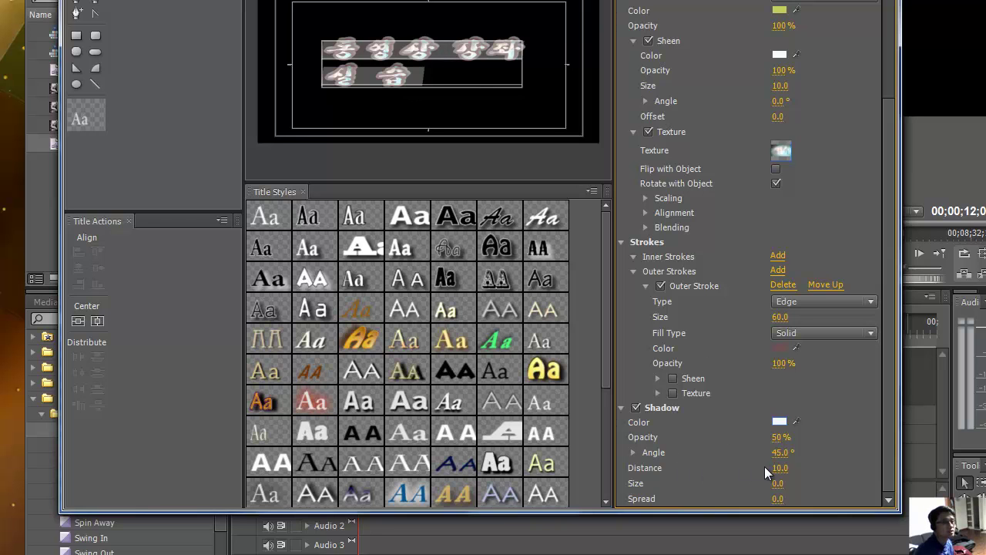
pyautogui.moveTo(775, 469); pyautogui.dragTo(778, 472)
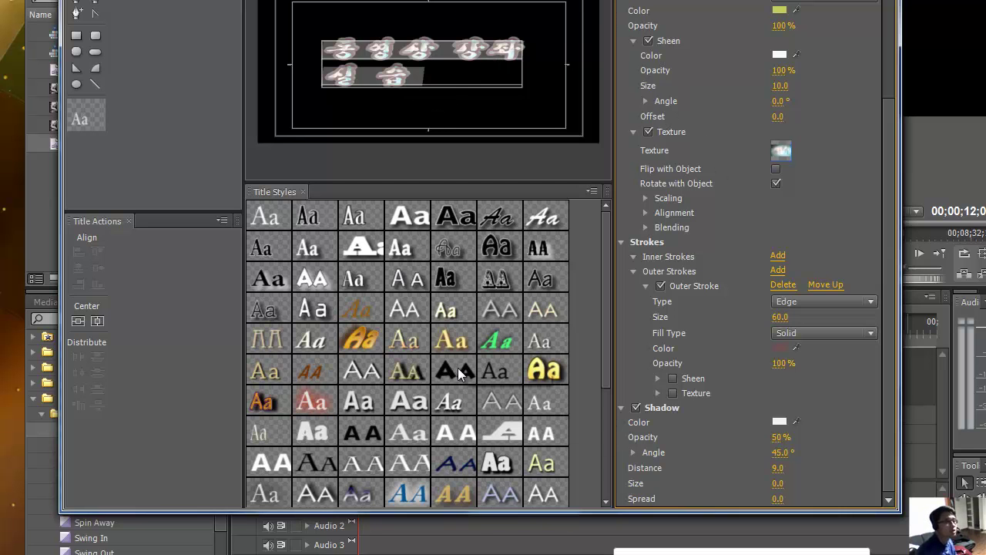
# Try title styles on the text and apply the slanted orange-gold gradient style with a bevelled outer stroke.
pyautogui.moveTo(608, 337); pyautogui.dragTo(621, 465)
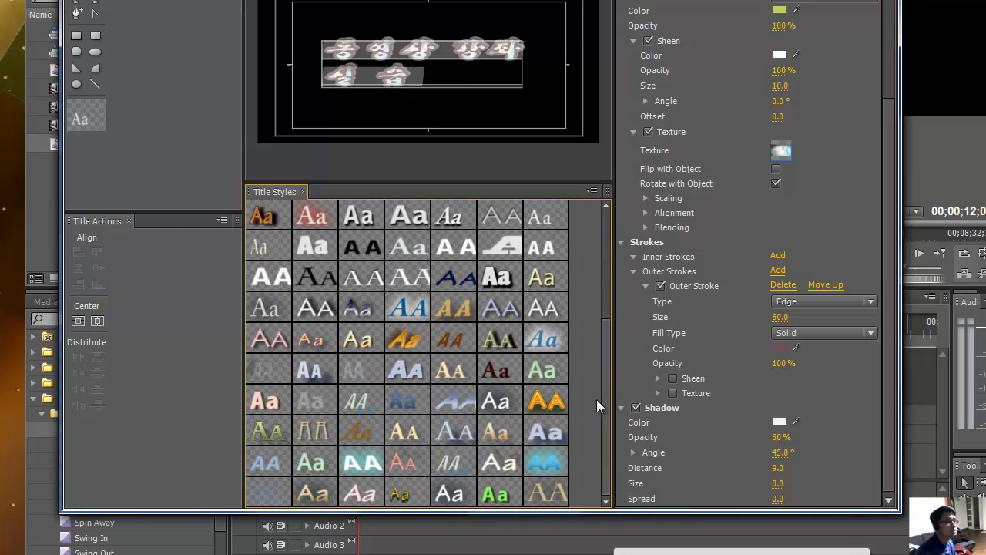
pyautogui.click(414, 346)
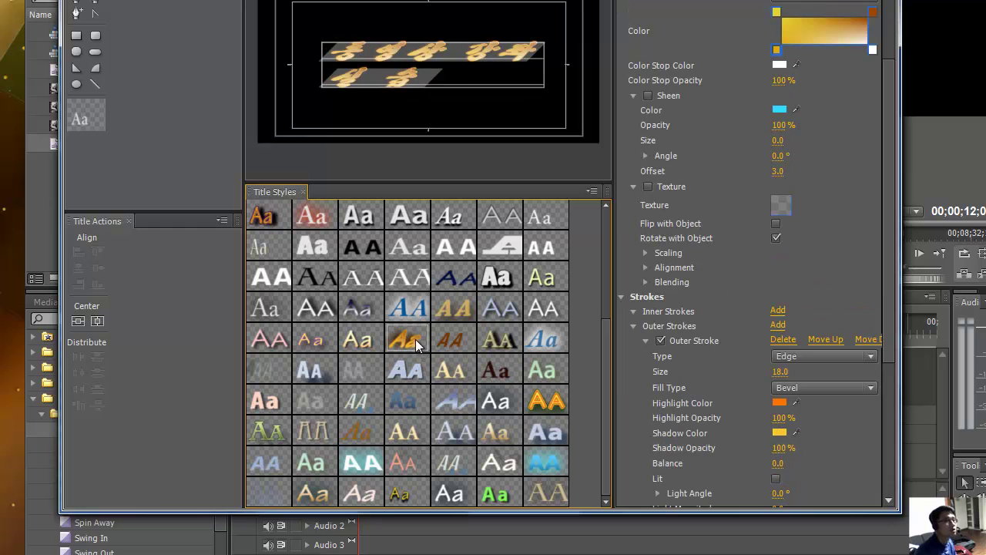
pyautogui.click(466, 311)
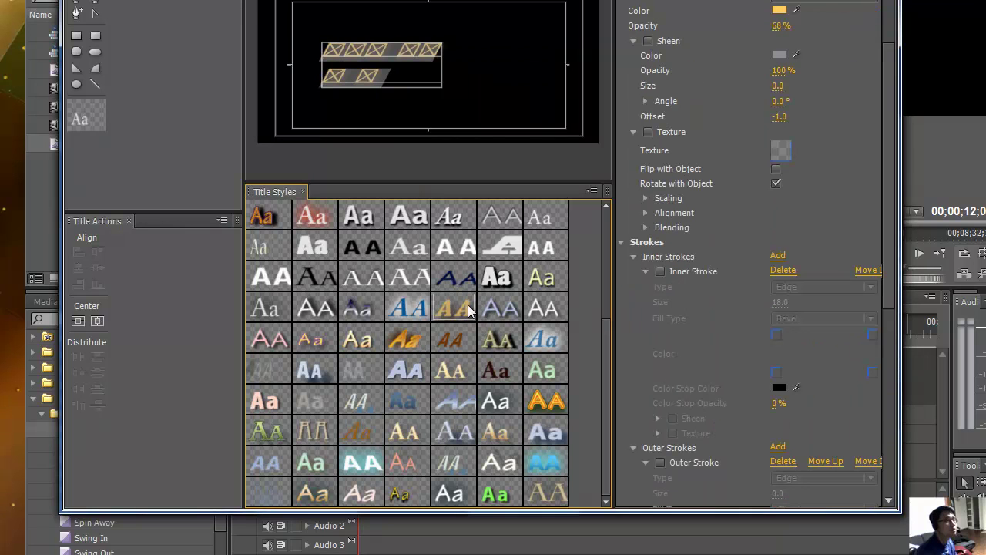
pyautogui.click(406, 346)
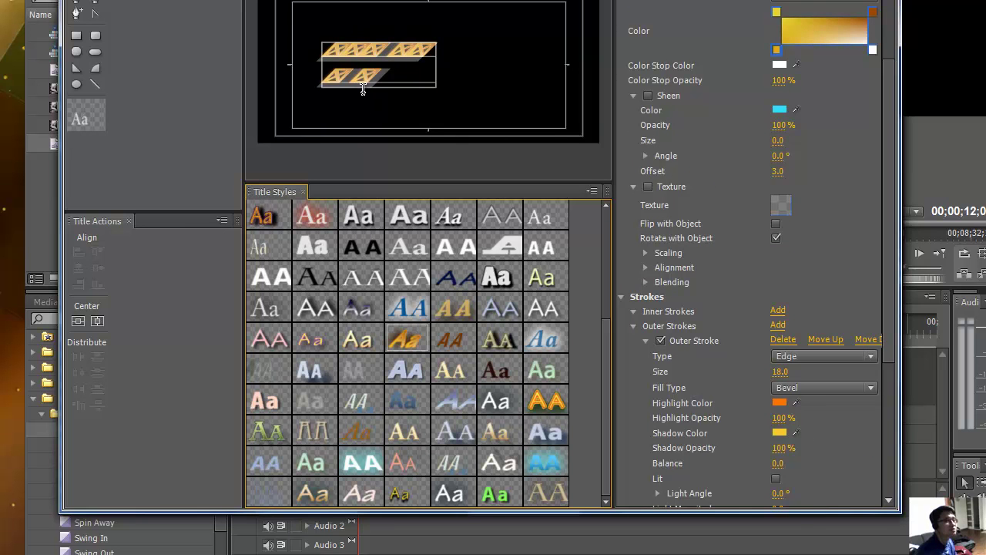
# Set the title text's font family to HYHeadLine-Medium, with a 176% aspect and a 3° slant.
pyautogui.moveTo(888, 105); pyautogui.dragTo(888, 44)
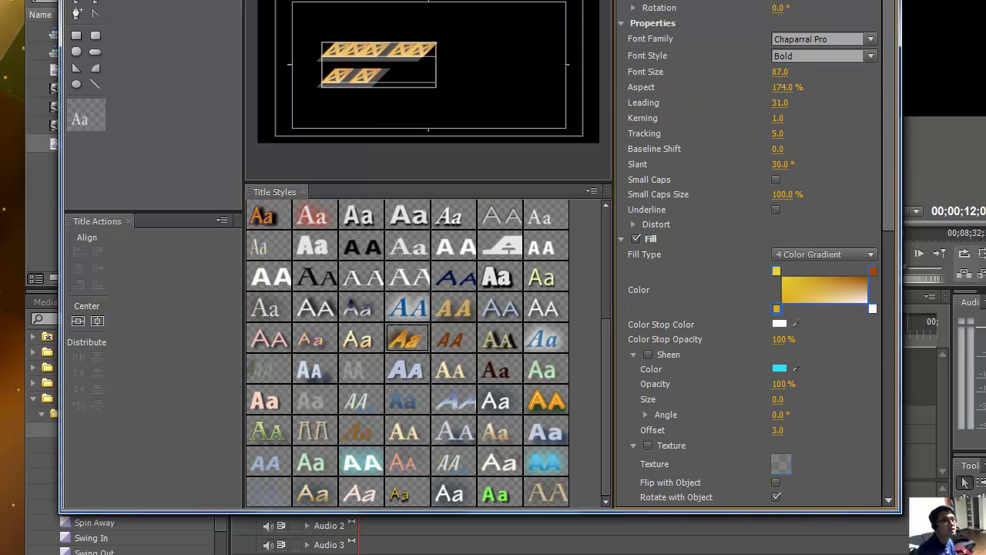
pyautogui.click(871, 40)
pyautogui.moveTo(956, 108); pyautogui.dragTo(955, 177)
pyautogui.moveTo(950, 198); pyautogui.dragTo(965, 272)
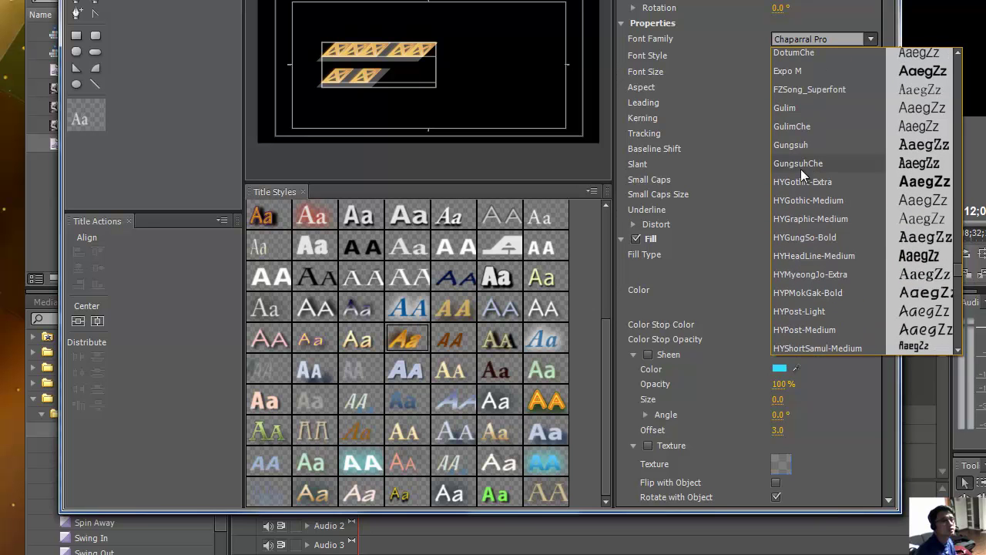
pyautogui.click(796, 255)
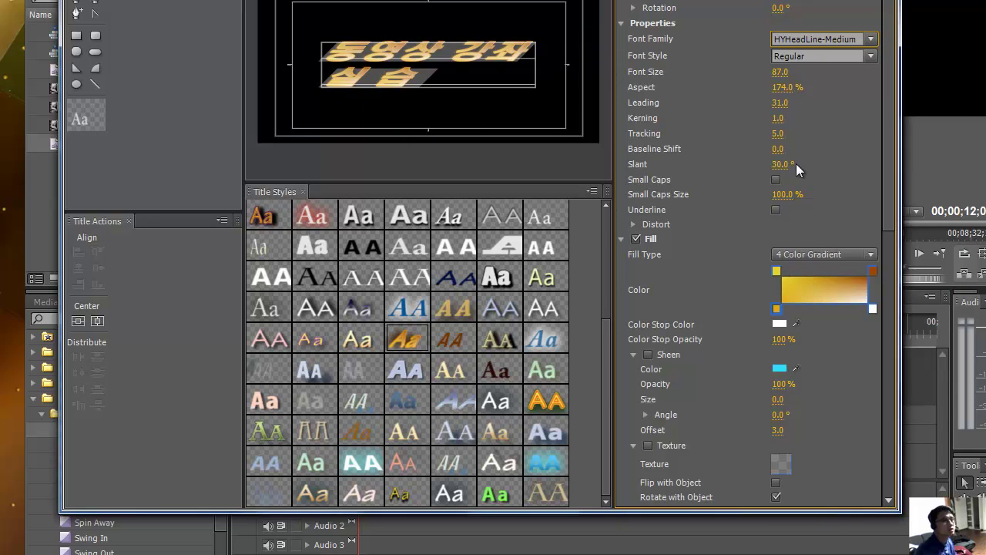
pyautogui.moveTo(786, 93)
pyautogui.mouseDown()
pyautogui.moveTo(775, 95)
pyautogui.moveTo(793, 101)
pyautogui.mouseUp()
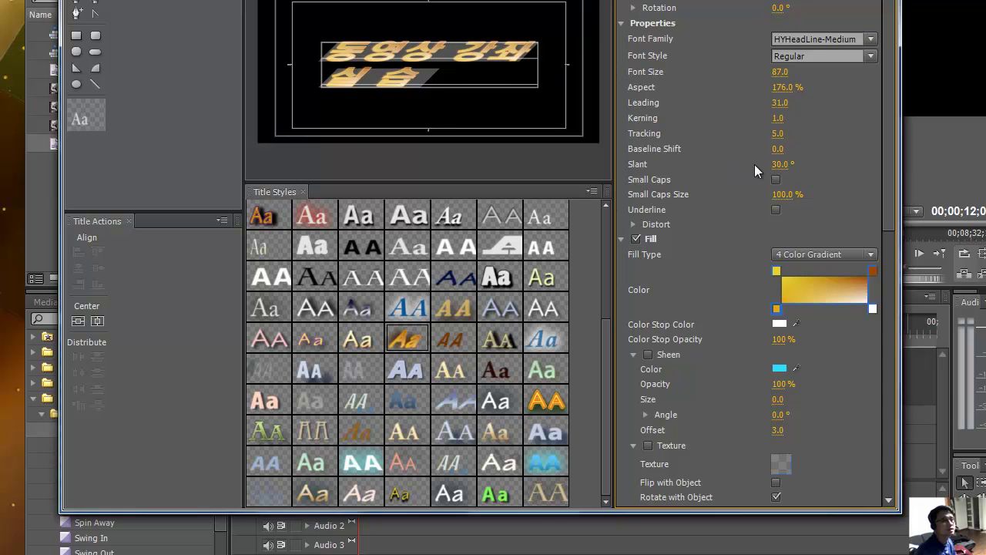
pyautogui.moveTo(780, 167)
pyautogui.mouseDown()
pyautogui.moveTo(748, 172)
pyautogui.moveTo(797, 168)
pyautogui.mouseUp()
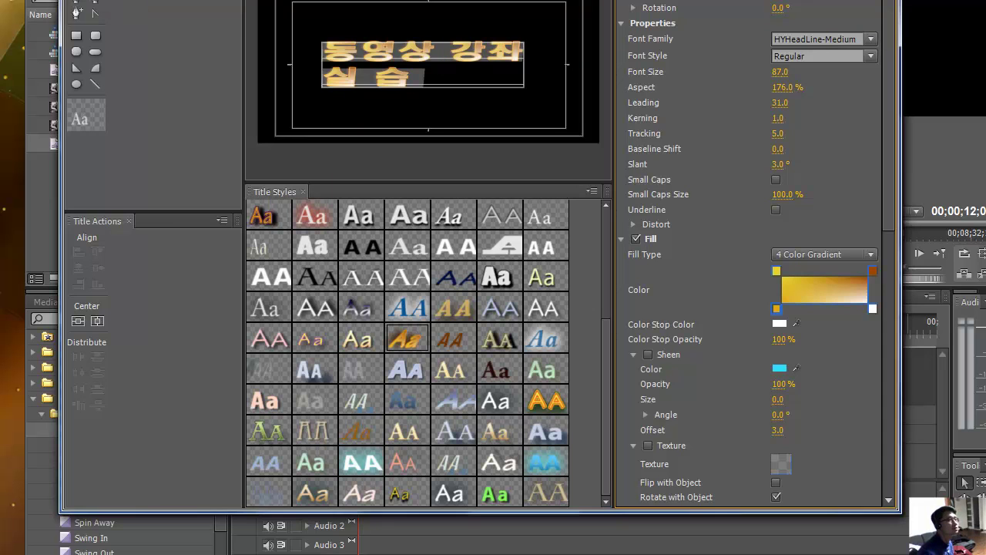
# Draw a wide rounded-corner rectangle overlapping the second line of the title text.
pyautogui.click(95, 37)
pyautogui.click(311, 37)
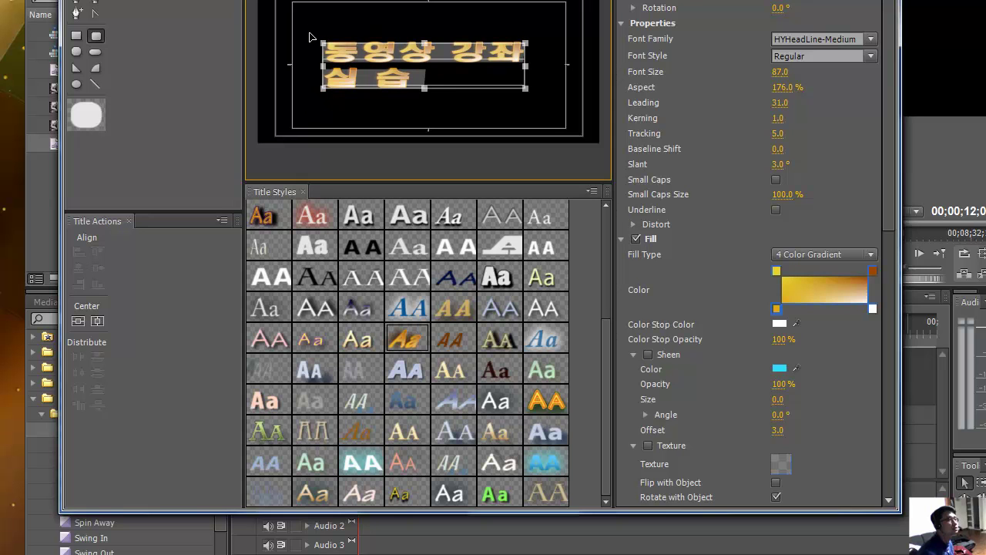
pyautogui.click(97, 37)
pyautogui.moveTo(312, 79)
pyautogui.mouseDown()
pyautogui.moveTo(369, 110)
pyautogui.moveTo(565, 141)
pyautogui.moveTo(540, 135)
pyautogui.mouseUp()
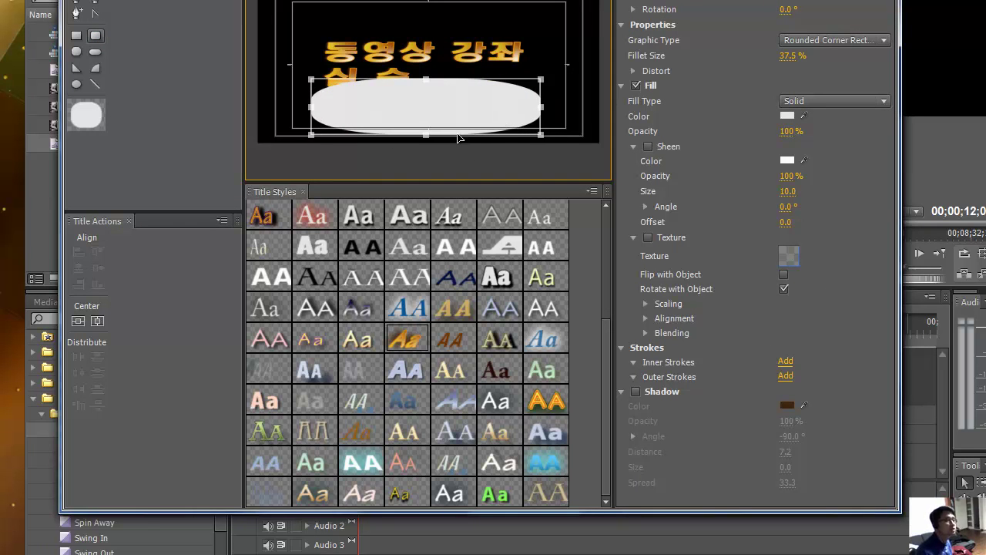
# Try several title styles on the rounded rectangle, ending with the yellow one outlined in purple.
pyautogui.click(451, 311)
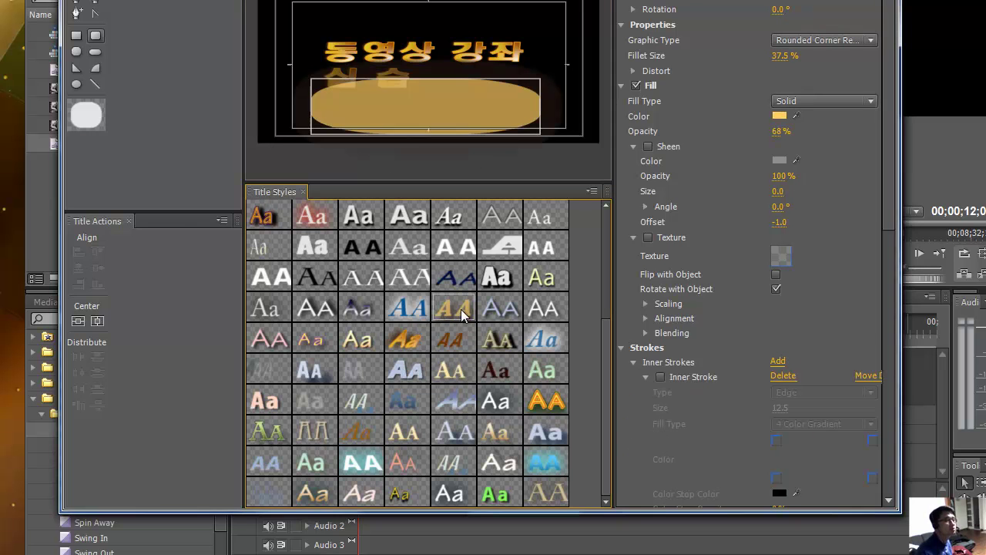
pyautogui.click(309, 343)
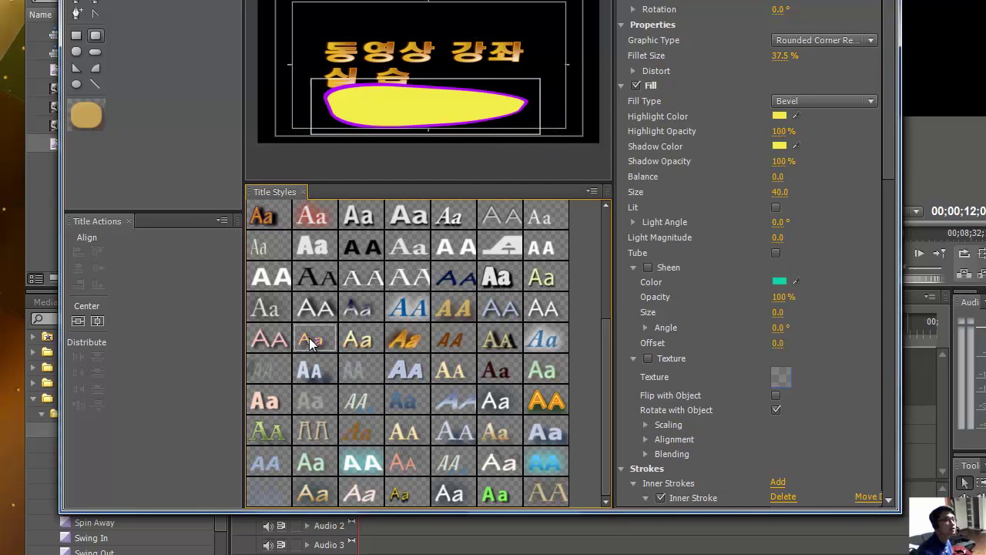
pyautogui.click(402, 372)
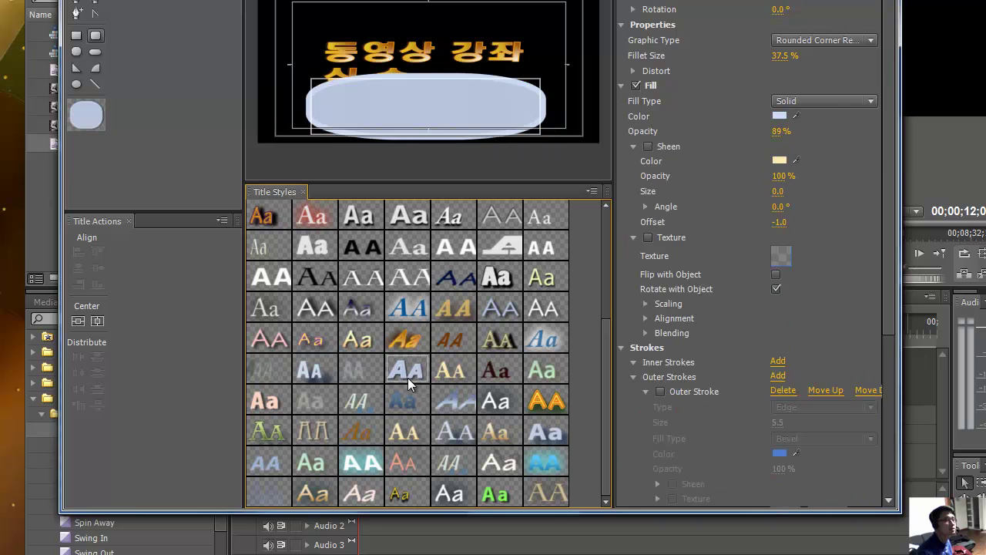
pyautogui.click(450, 376)
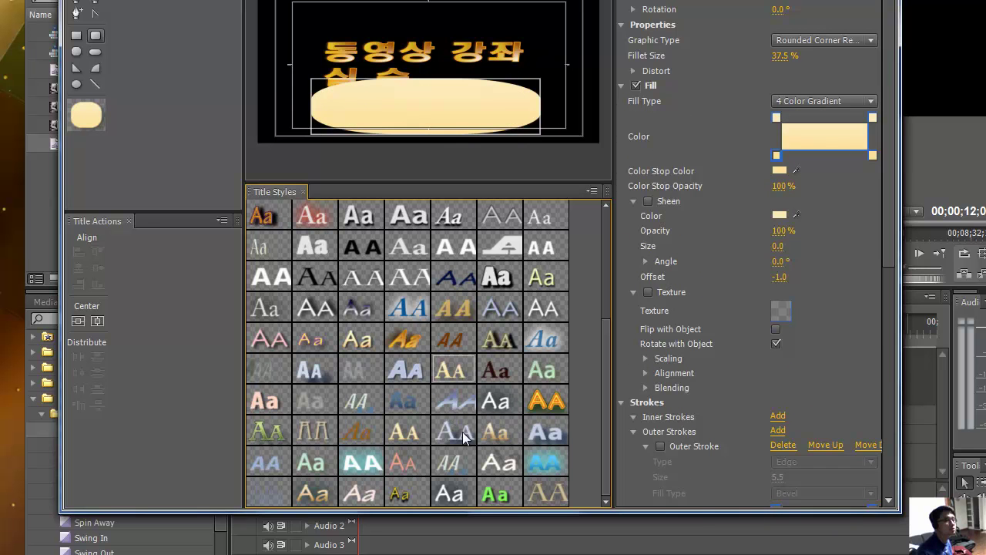
pyautogui.click(460, 428)
pyautogui.click(496, 436)
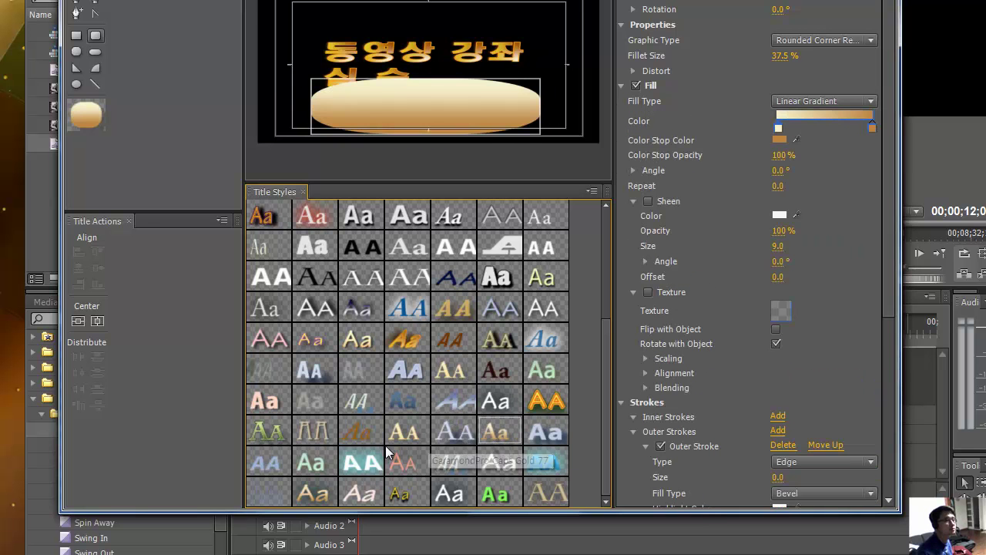
pyautogui.click(318, 463)
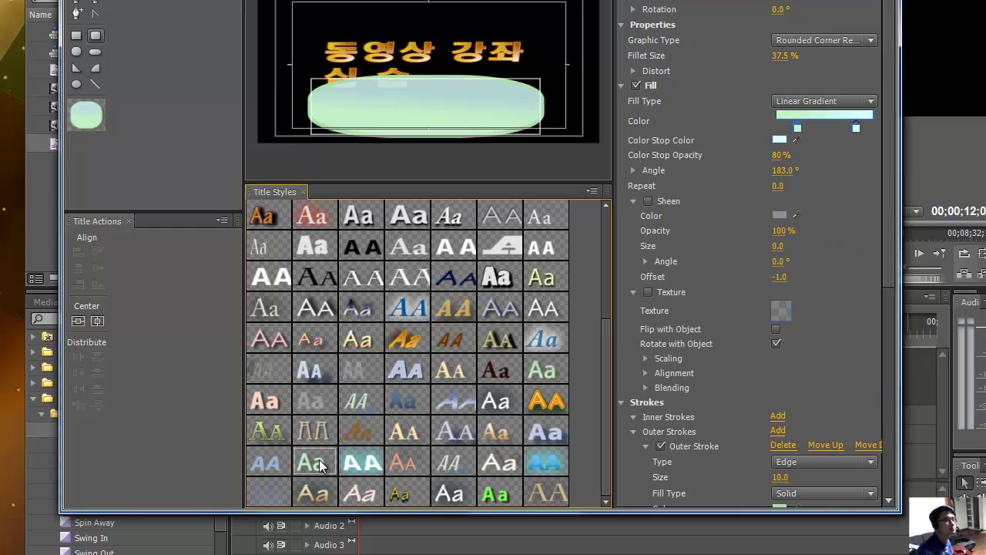
pyautogui.click(496, 493)
pyautogui.click(550, 404)
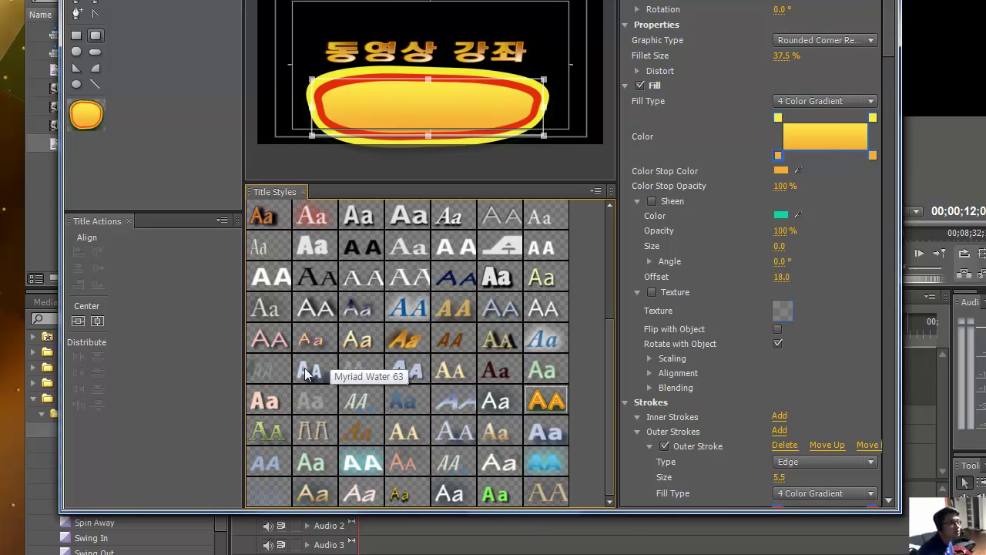
pyautogui.click(310, 343)
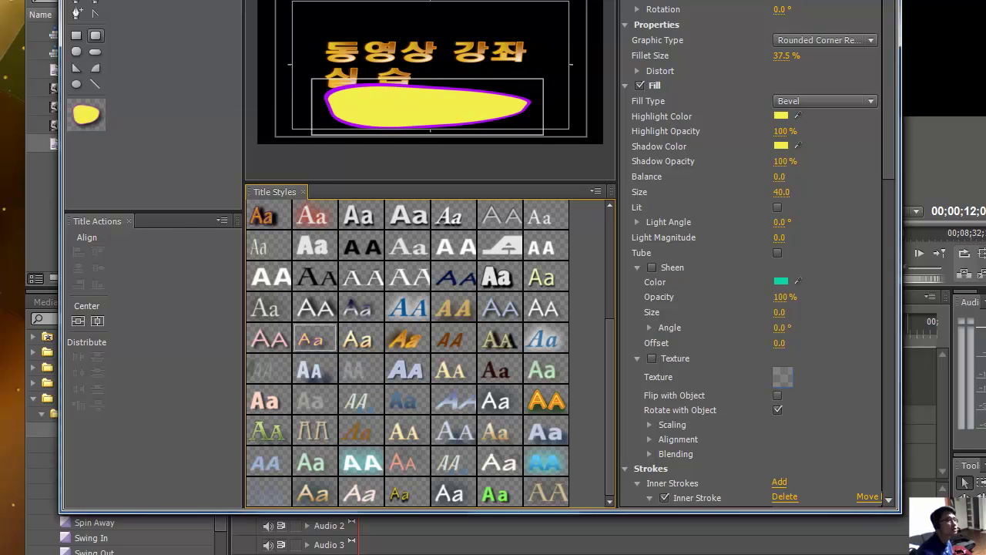
# Send the rounded rectangle backward behind the title text and move it up under both lines.
pyautogui.rightClick(400, 99)
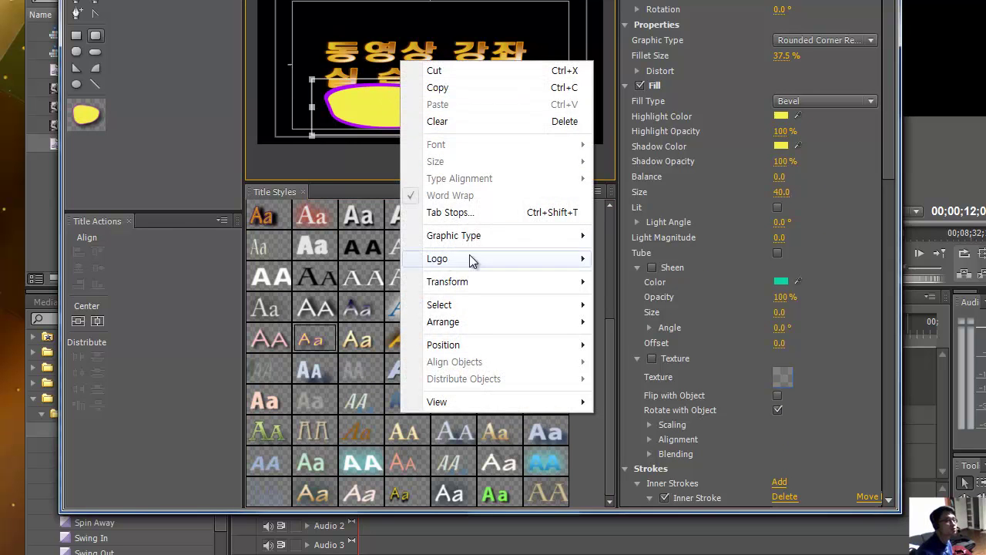
pyautogui.moveTo(456, 330)
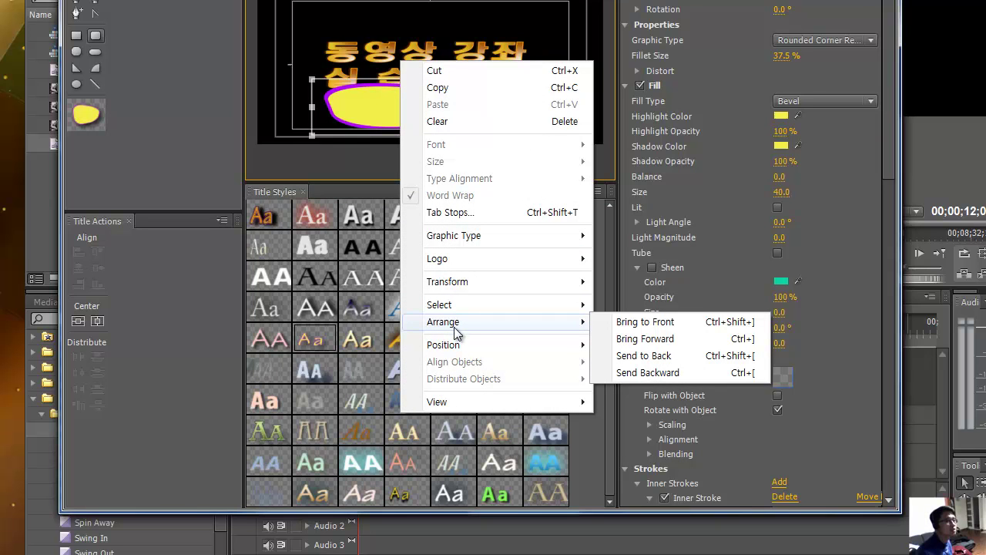
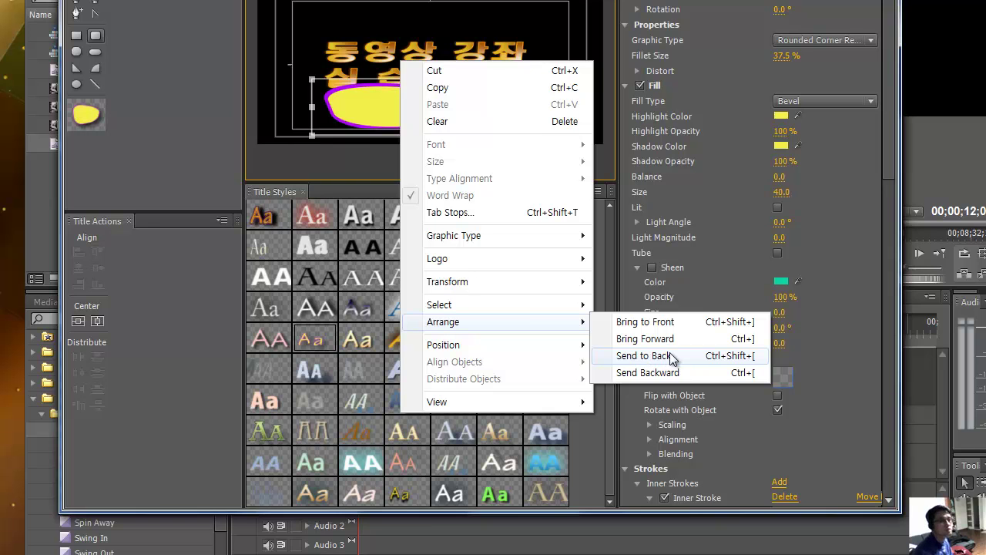
pyautogui.click(644, 374)
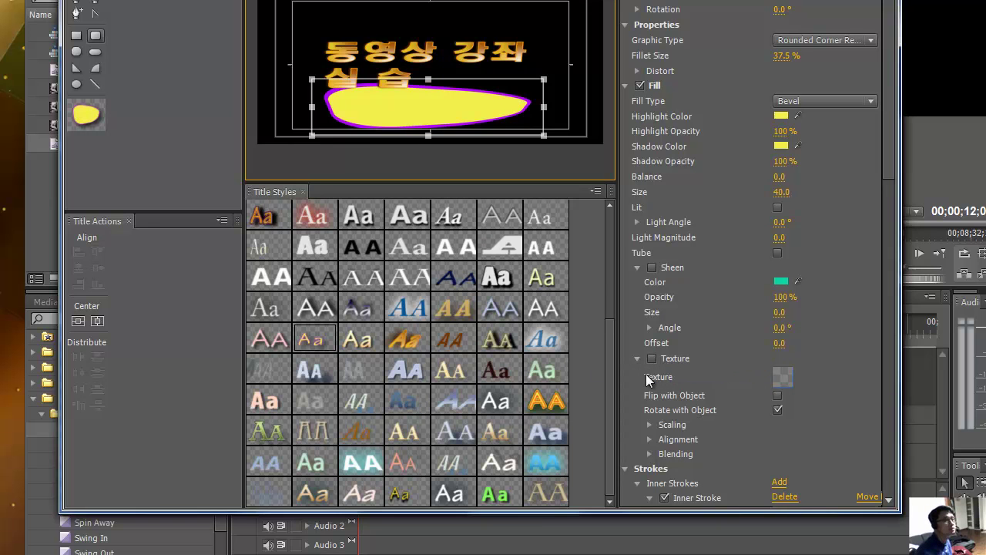
pyautogui.moveTo(430, 117); pyautogui.dragTo(452, 97)
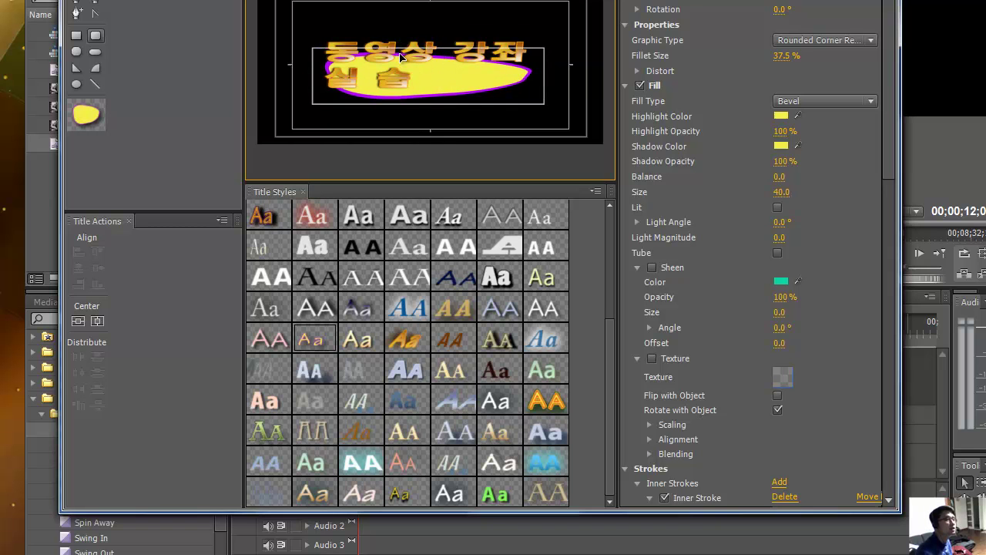
# Apply the solid blue title style with a soft white glow to the rounded rectangle.
pyautogui.click(356, 340)
pyautogui.click(402, 311)
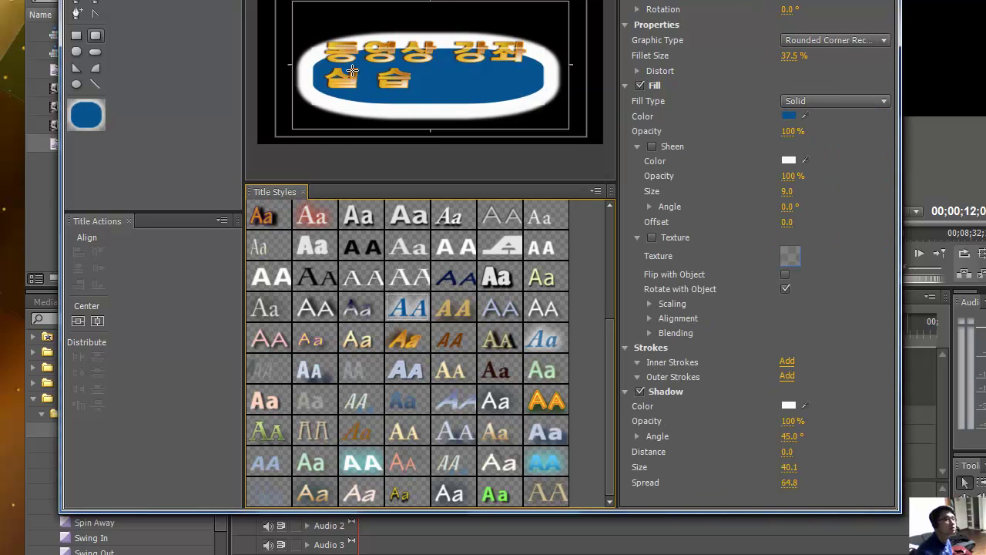
# Shrink the blue rounded rectangle, position it behind the two-line title text, and save the project.
pyautogui.click(307, 69)
pyautogui.moveTo(311, 50); pyautogui.dragTo(366, 78)
pyautogui.moveTo(429, 110); pyautogui.dragTo(389, 93)
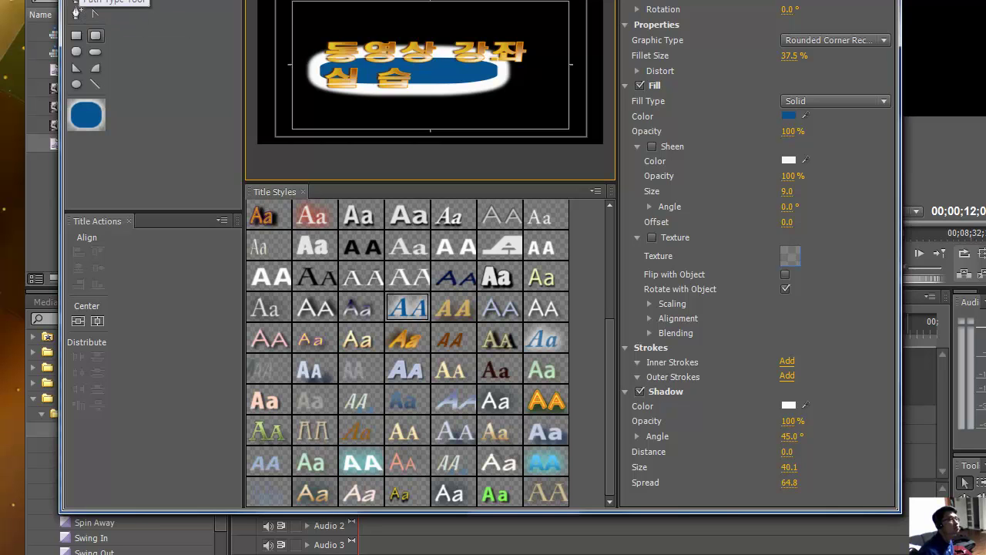
pyautogui.hotkey('ctrl', 's')
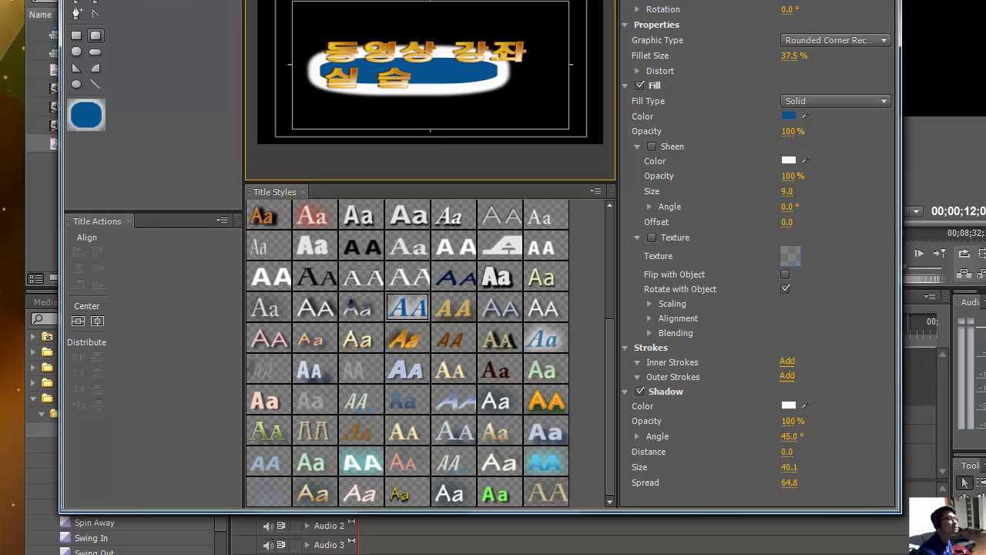
# Try drawing a wavy open Bezier path above the title with the Pen tool, using the black gradient title style, and remove it.
pyautogui.click(76, 0)
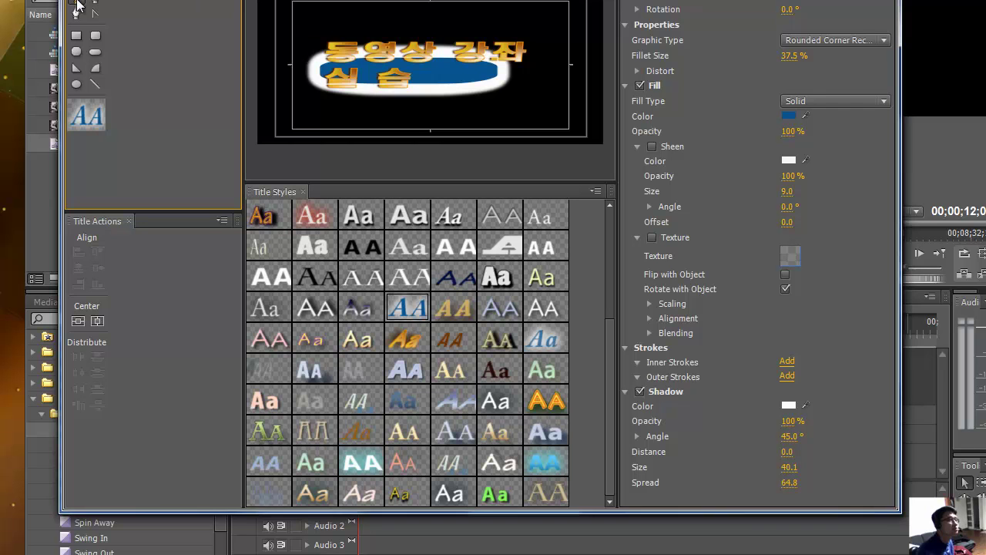
pyautogui.click(75, 9)
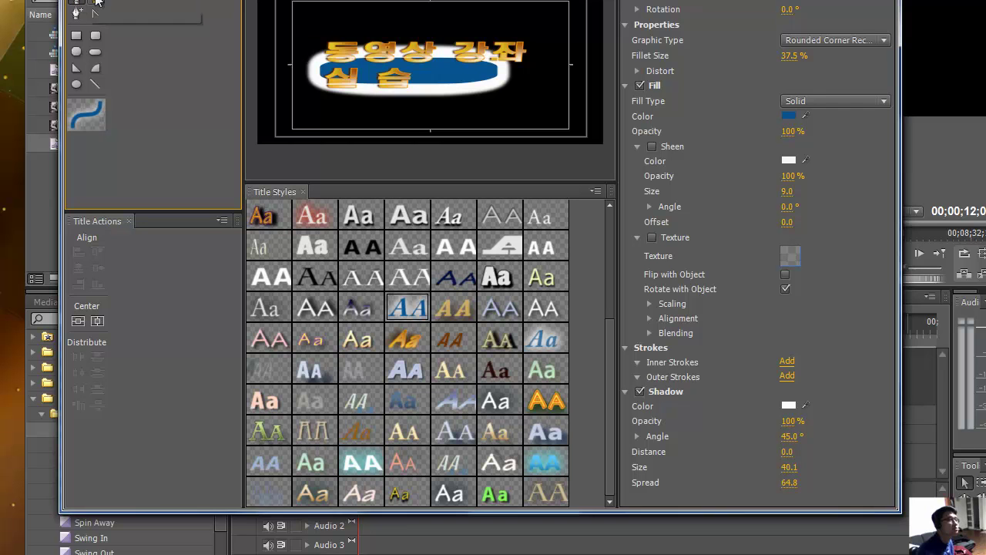
pyautogui.click(303, 26)
pyautogui.moveTo(382, 24); pyautogui.dragTo(398, 58)
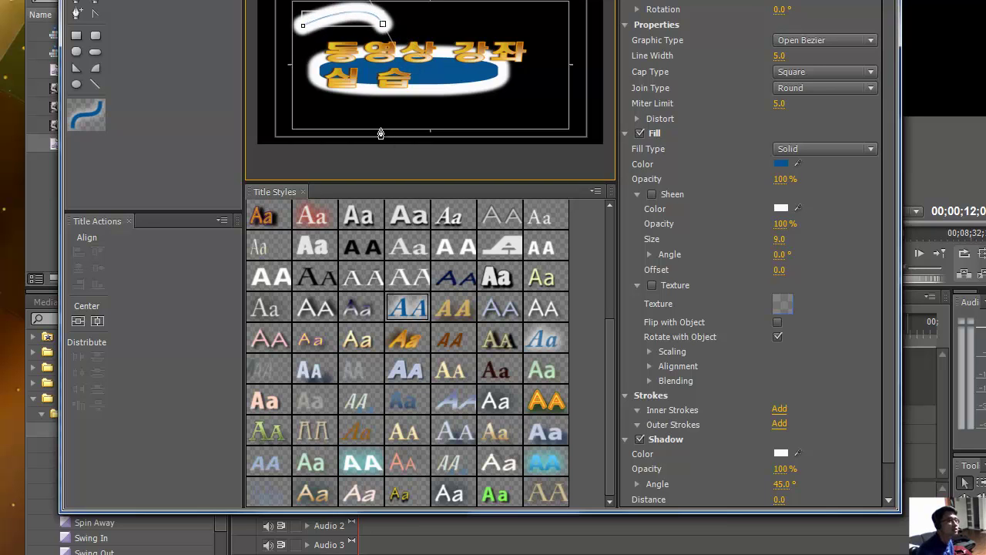
pyautogui.click(312, 279)
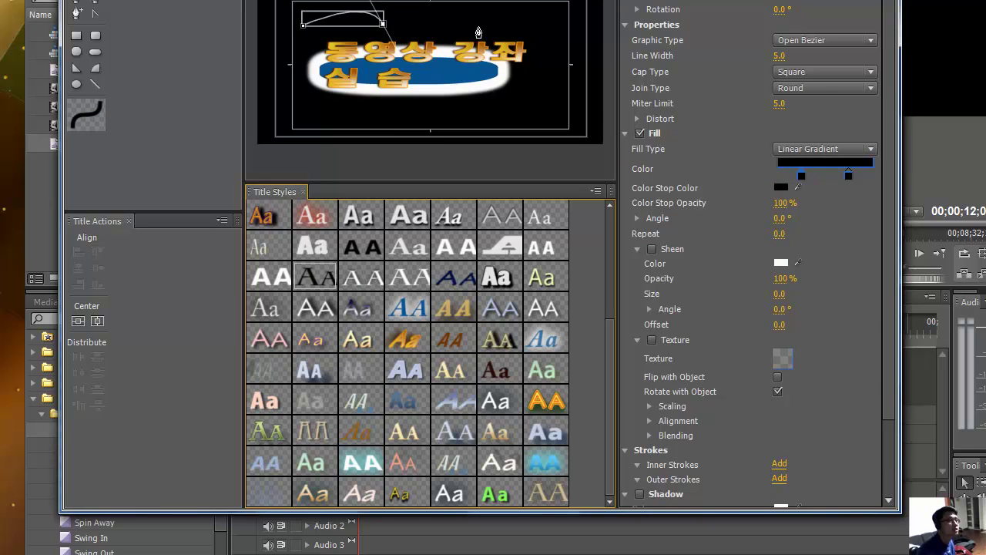
pyautogui.moveTo(482, 32); pyautogui.dragTo(510, 60)
pyautogui.moveTo(505, 69); pyautogui.dragTo(498, 64)
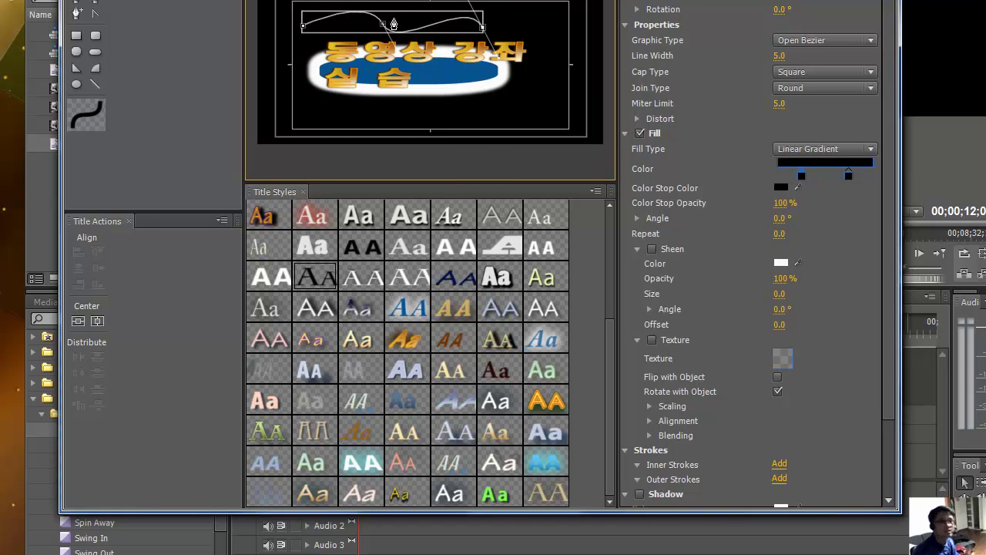
pyautogui.click(76, 0)
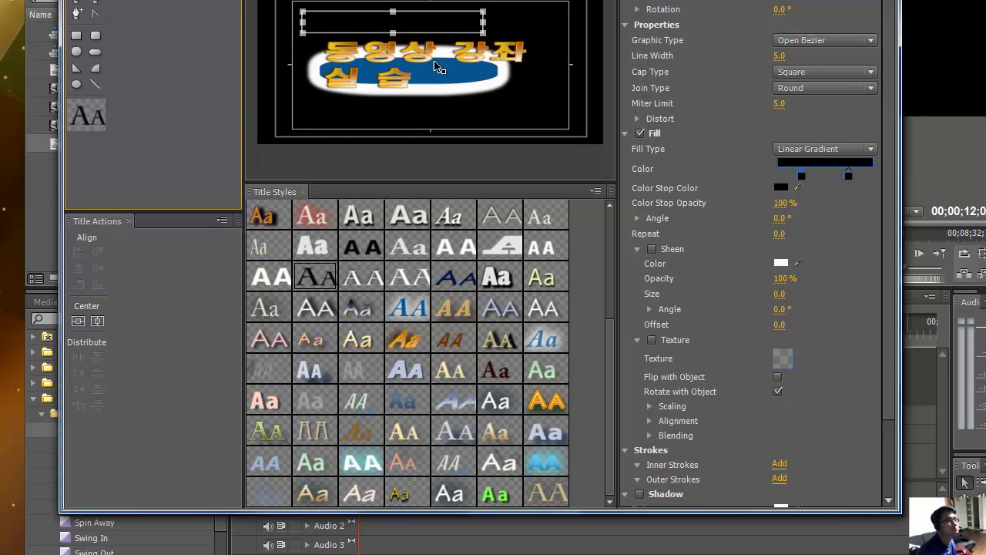
pyautogui.click(394, 18)
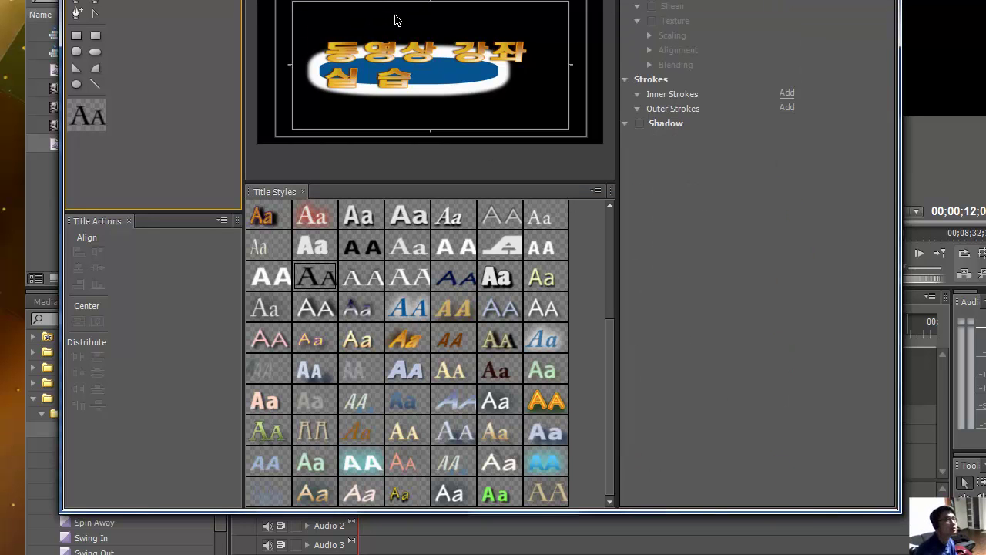
# Try drawing an open Bezier path of three arches with sharp corners above the title, and delete it.
pyautogui.click(80, 4)
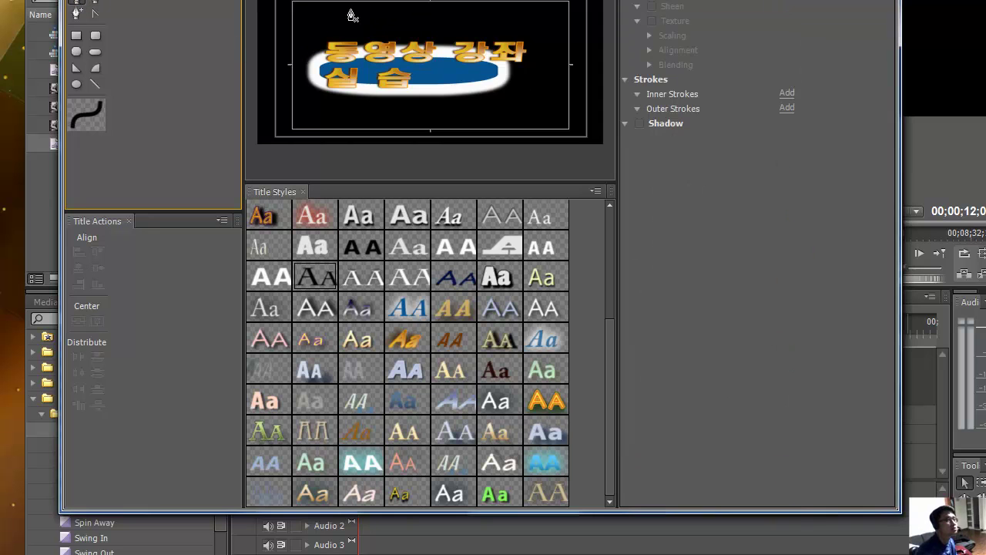
pyautogui.click(318, 7)
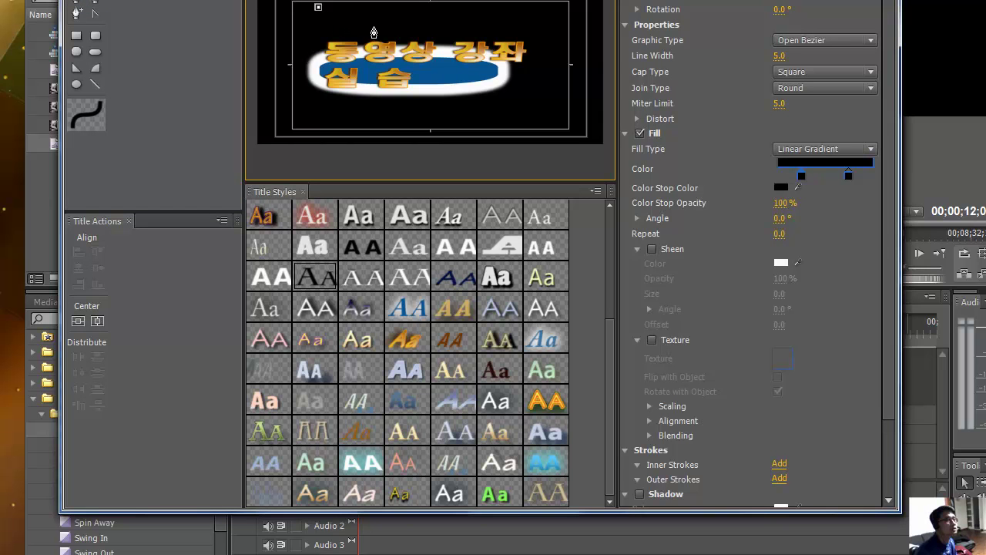
pyautogui.moveTo(396, 28); pyautogui.dragTo(419, 53)
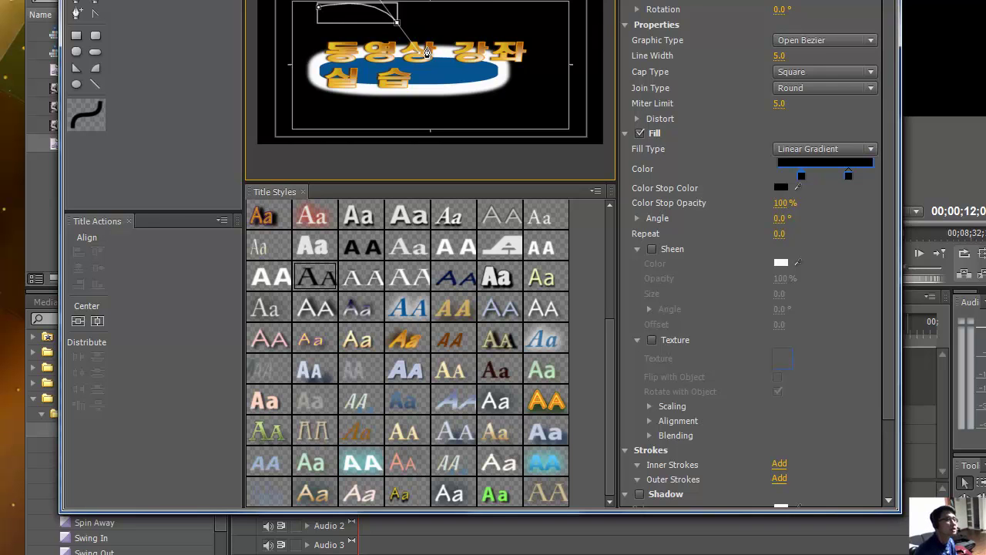
pyautogui.click(398, 24)
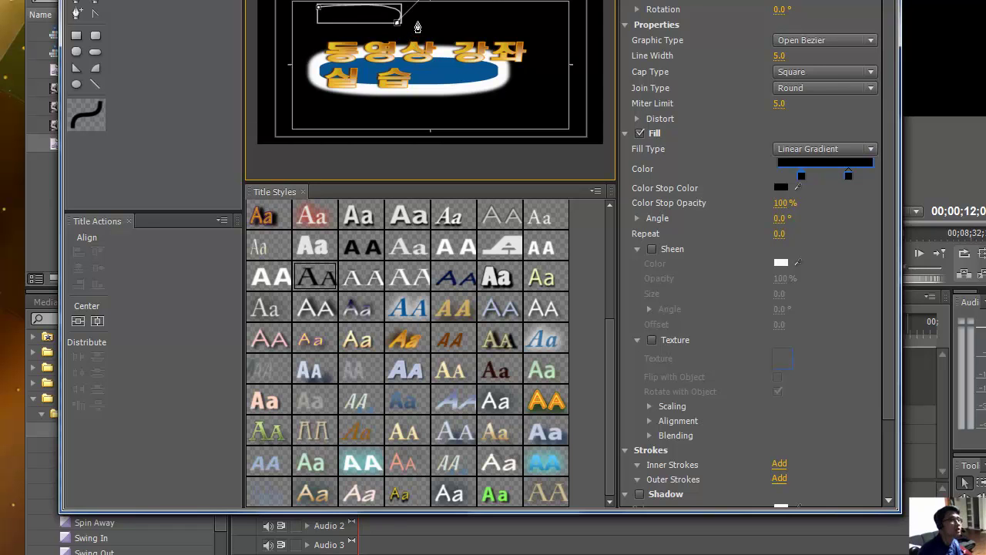
pyautogui.moveTo(482, 18); pyautogui.dragTo(498, 57)
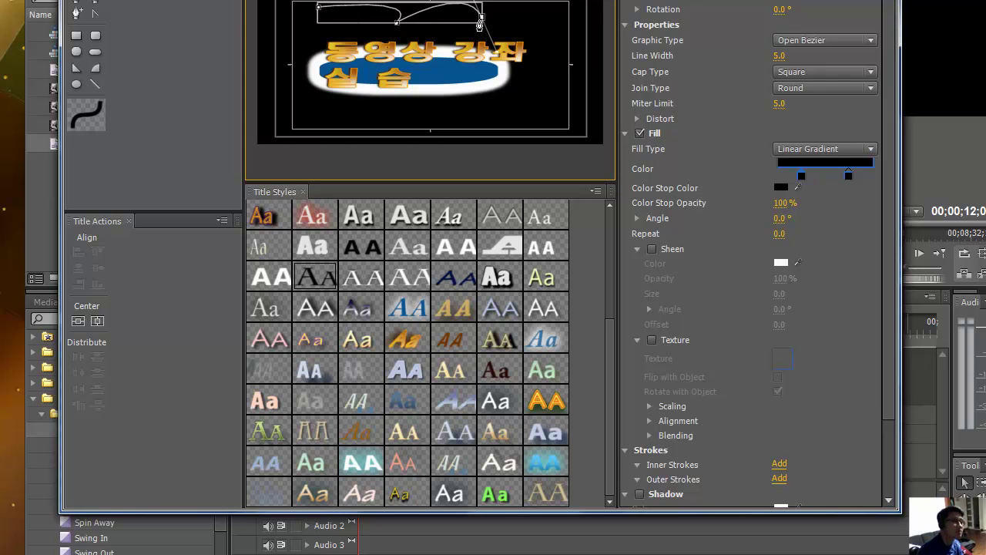
pyautogui.click(481, 20)
pyautogui.moveTo(553, 17); pyautogui.dragTo(558, 57)
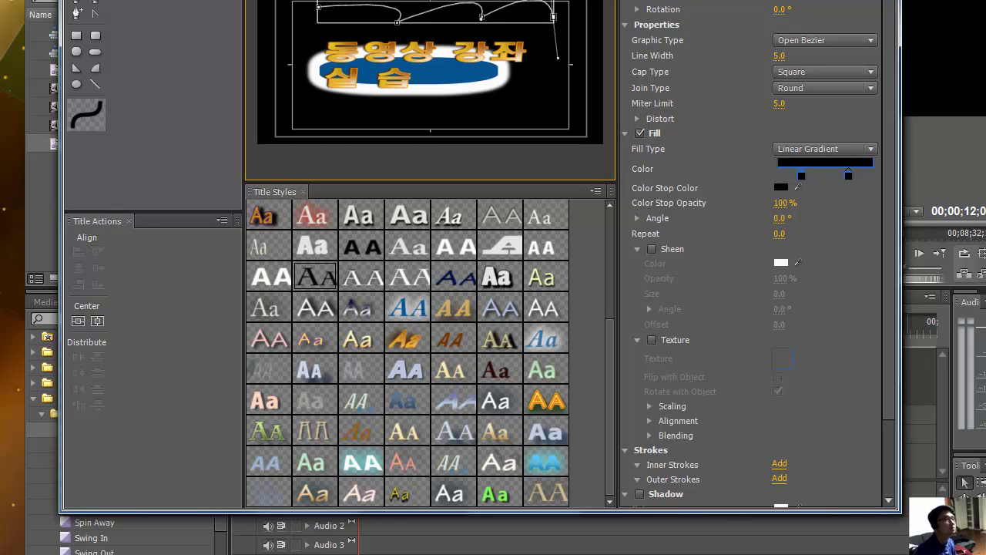
pyautogui.click(76, 0)
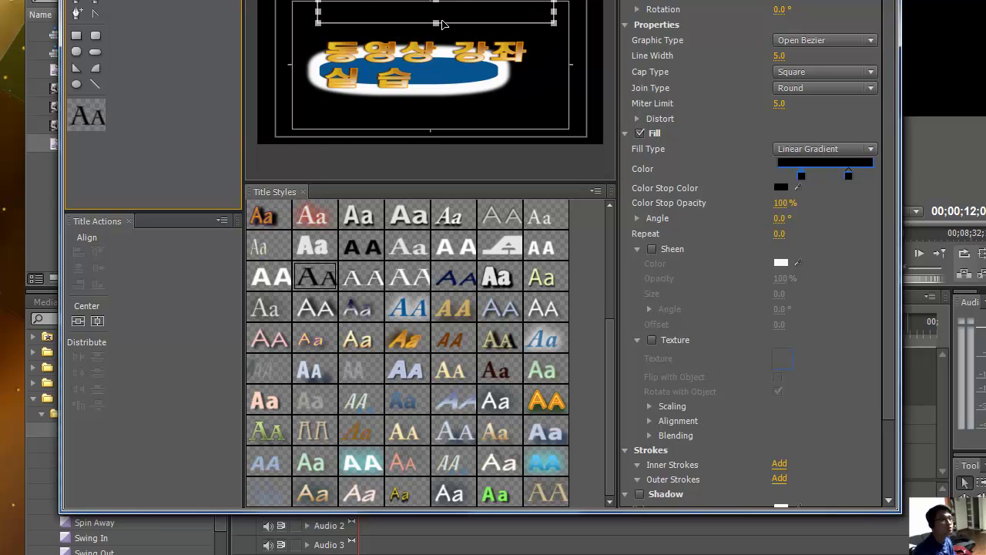
pyautogui.press('Delete')
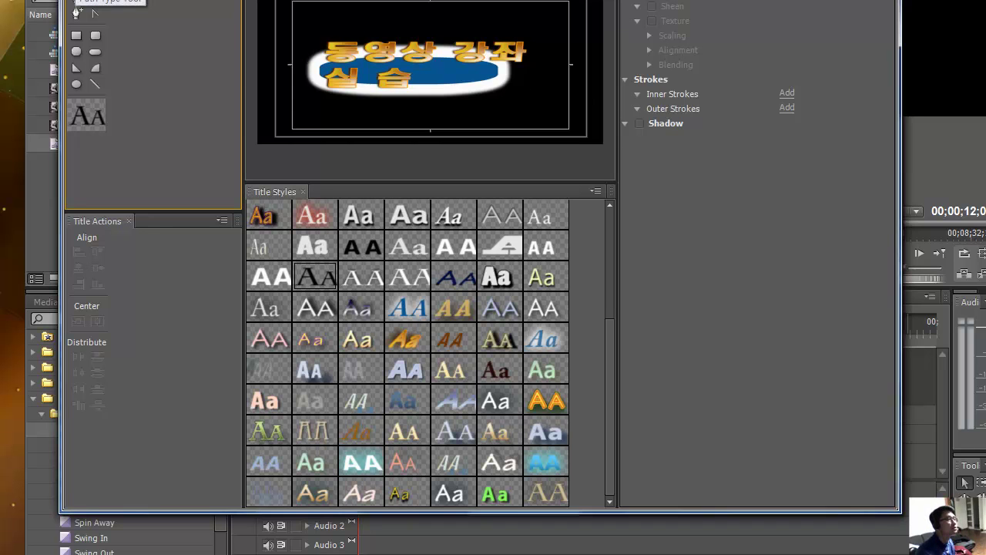
# Draw a wavy three-point text path above the title with the Path Type tool and narrow it to less than half its width.
pyautogui.click(310, 29)
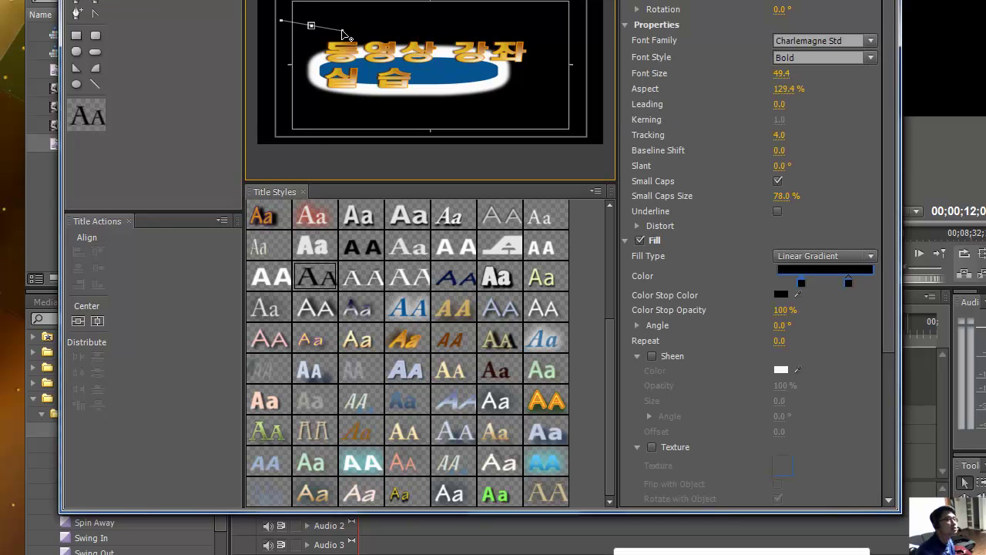
pyautogui.moveTo(416, 27); pyautogui.dragTo(428, 7)
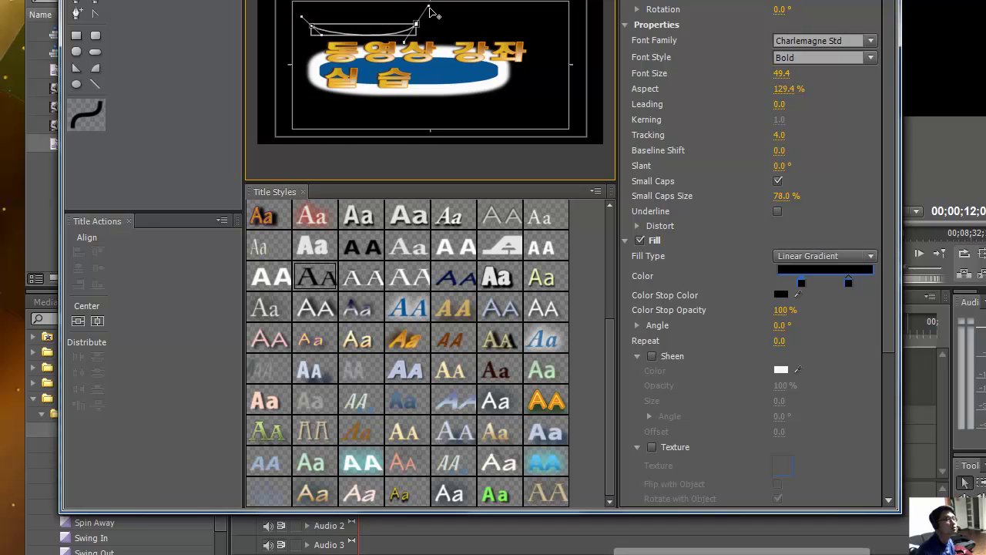
pyautogui.moveTo(501, 22); pyautogui.dragTo(503, 46)
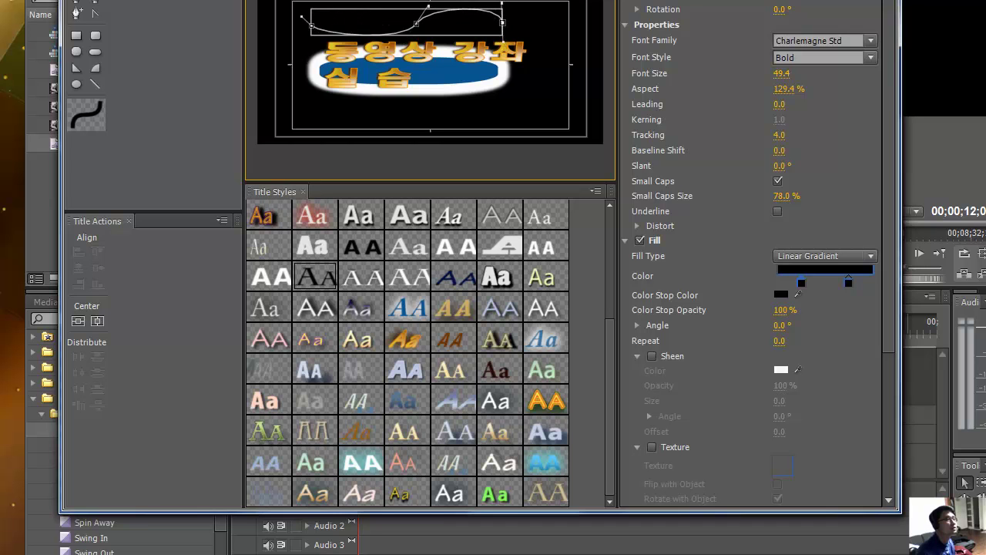
pyautogui.click(75, 0)
pyautogui.click(506, 25)
pyautogui.moveTo(506, 25); pyautogui.dragTo(395, 23)
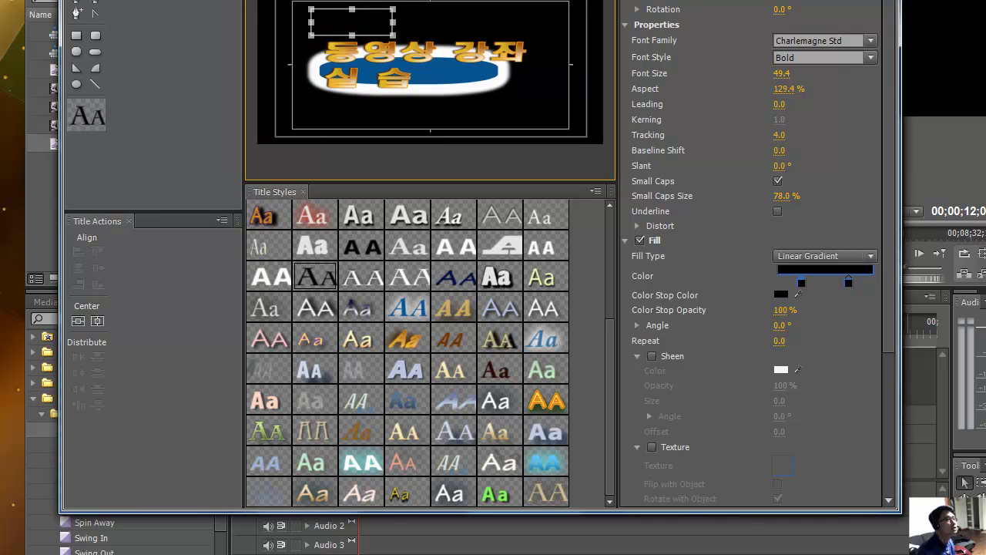
# Narrow the wavy text path slightly more, to a width of about 401.
pyautogui.click(77, 13)
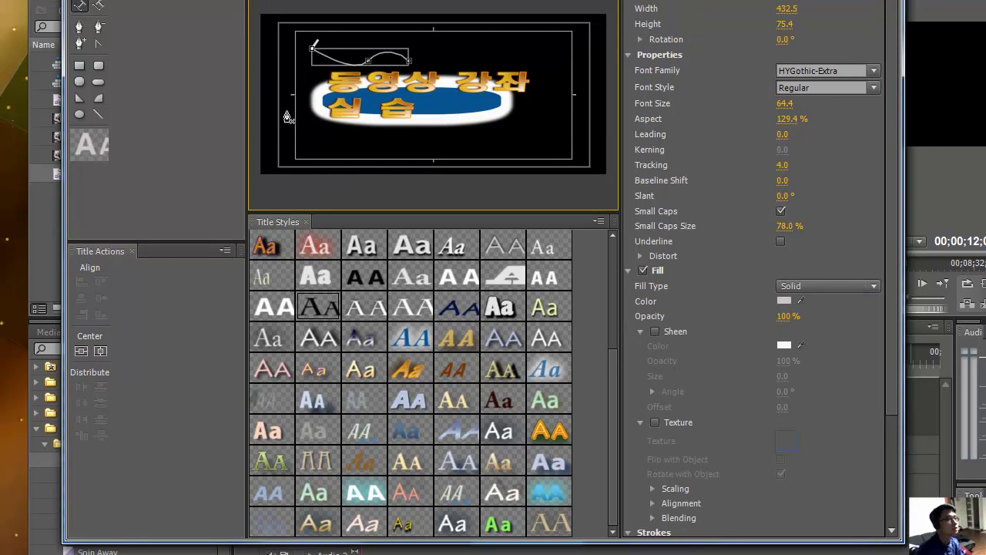
pyautogui.click(80, 1)
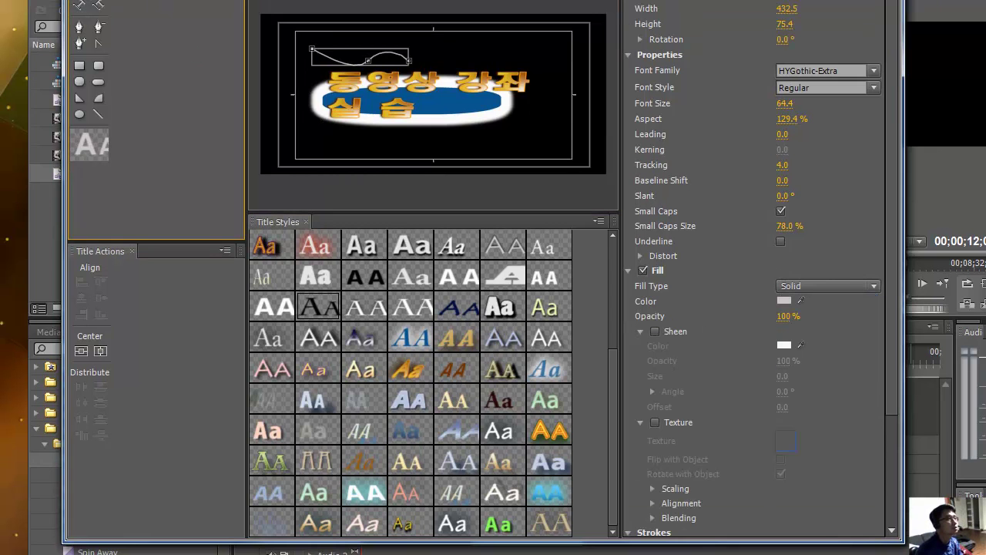
pyautogui.click(80, 10)
pyautogui.click(80, 1)
pyautogui.moveTo(409, 58); pyautogui.dragTo(401, 59)
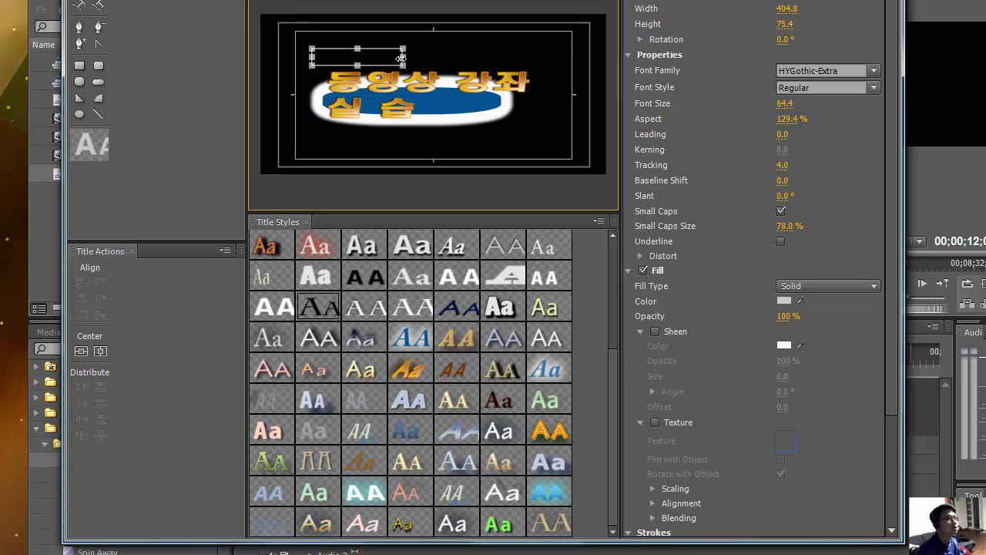
# Enter the text "프리미어" along the wavy path above the title.
pyautogui.click(80, 6)
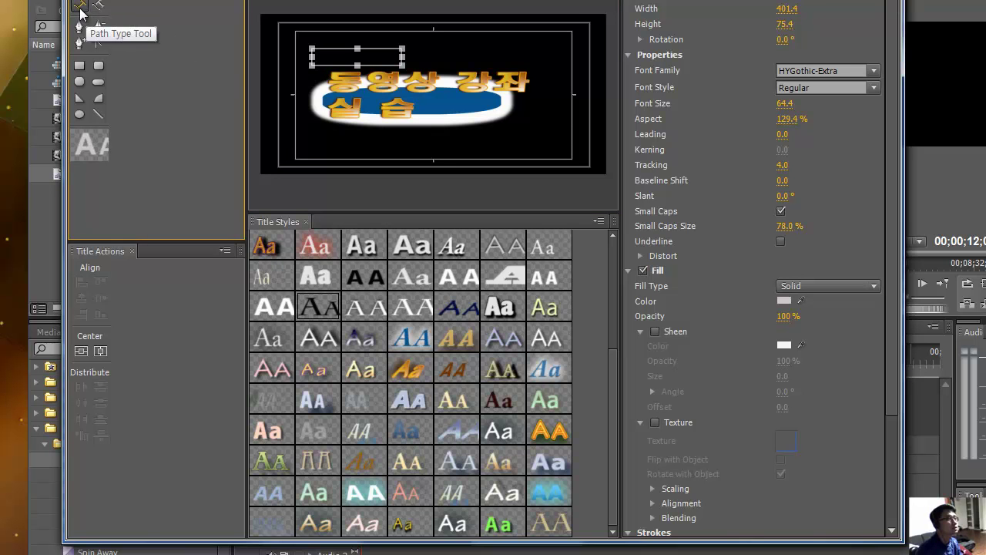
pyautogui.click(81, 7)
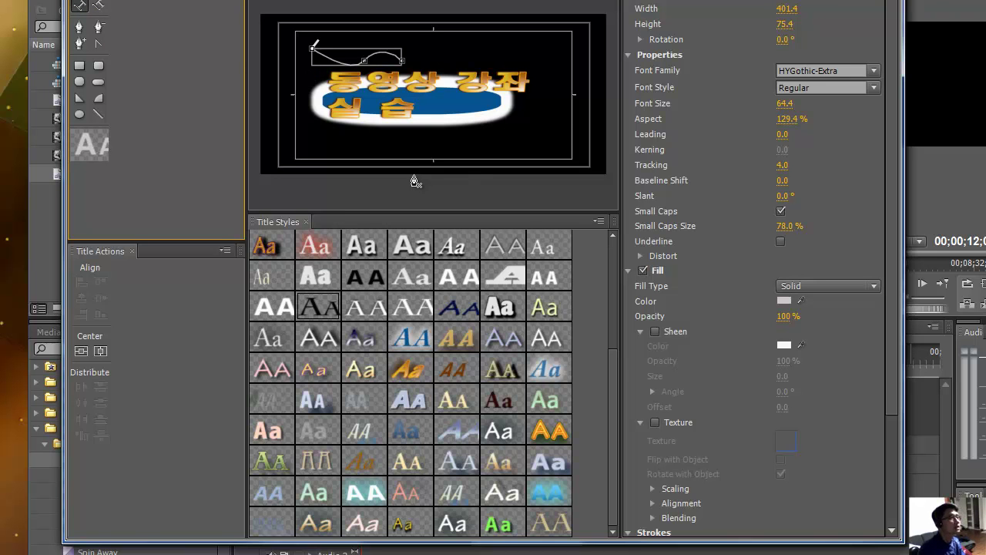
pyautogui.click(319, 57)
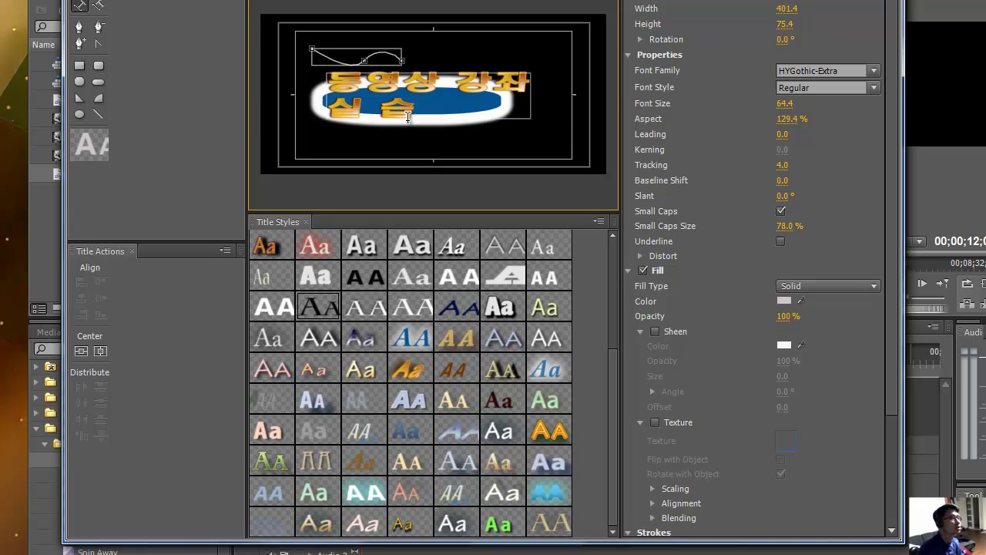
pyautogui.click(81, 8)
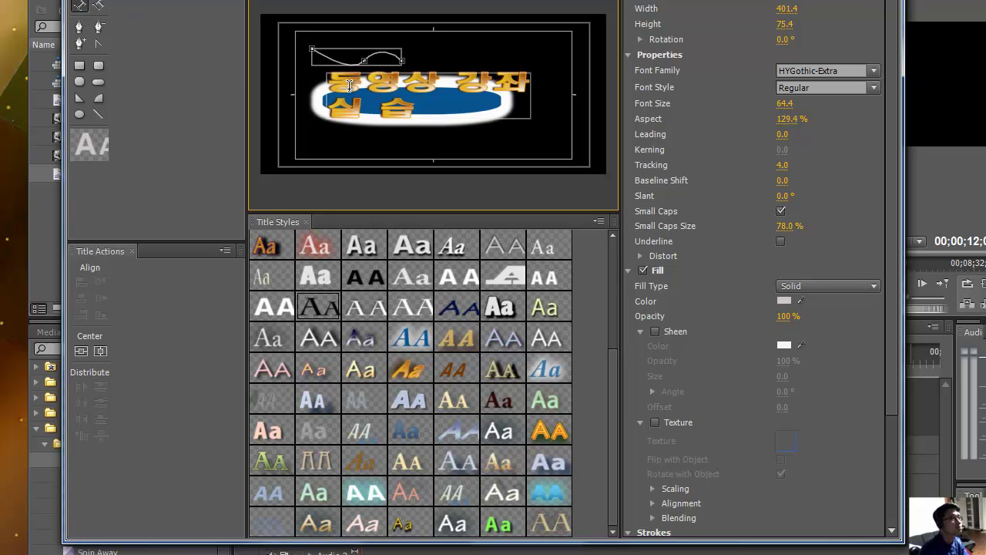
pyautogui.write('리미')
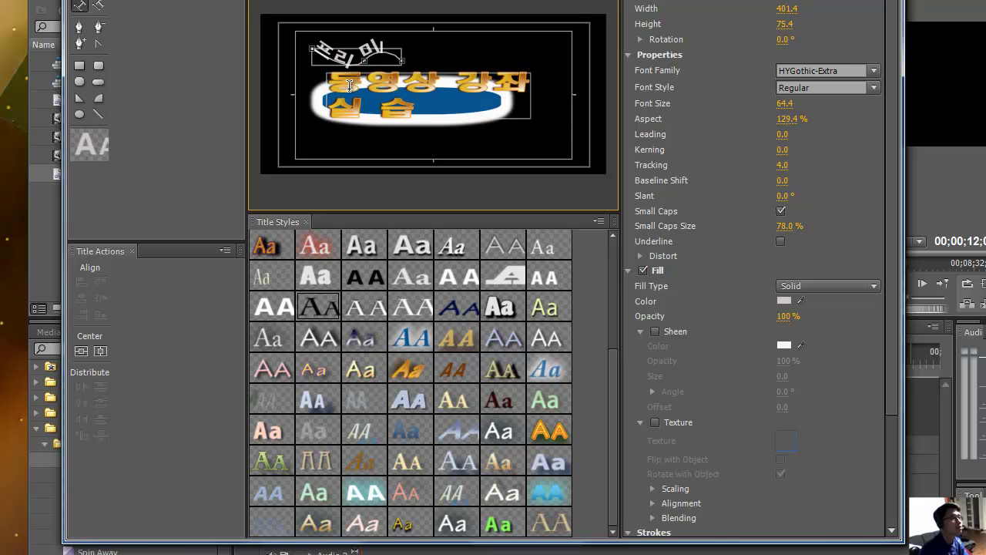
pyautogui.write('어')
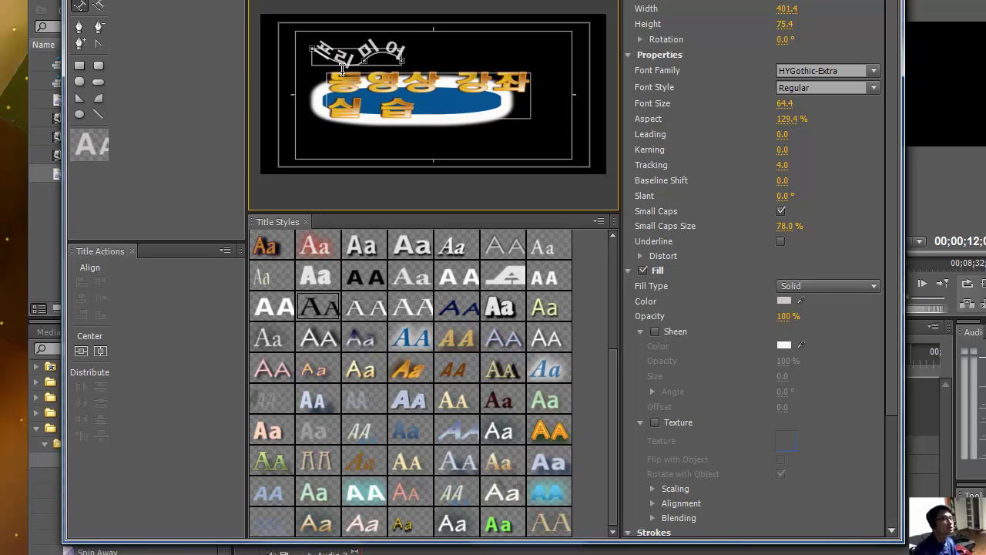
pyautogui.click(80, 0)
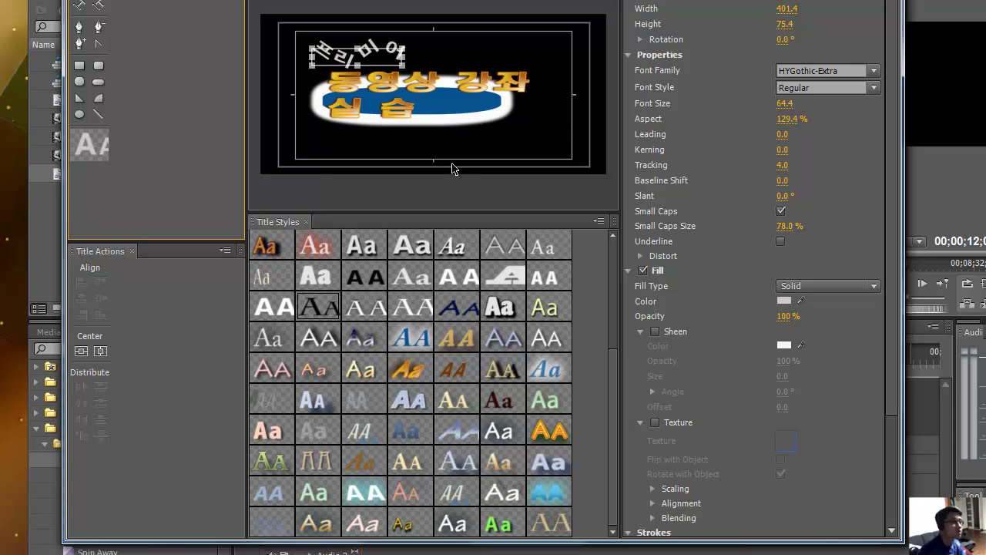
# Select the two-line title text together with the blue rounded rectangle and align them by their horizontal and vertical centers.
pyautogui.click(451, 121)
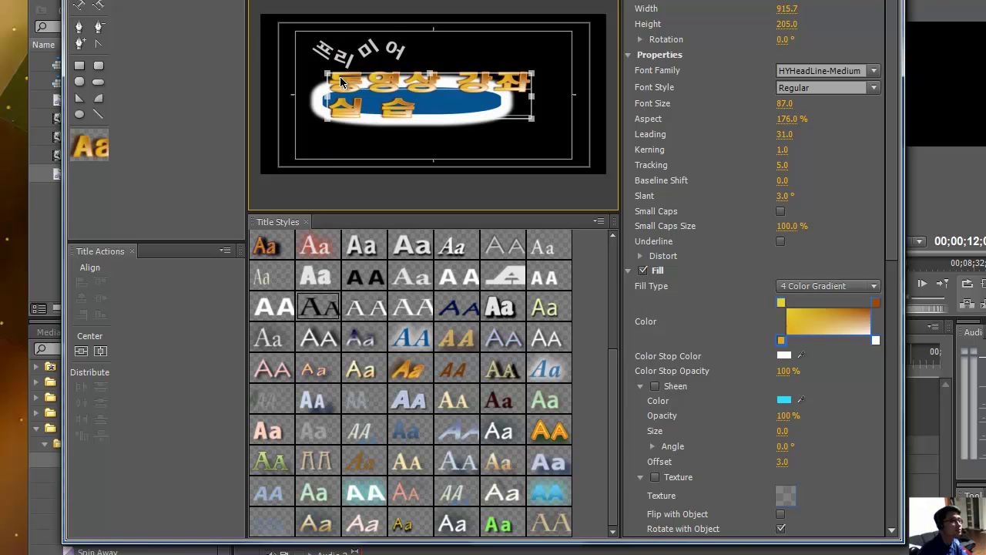
pyautogui.click(318, 99)
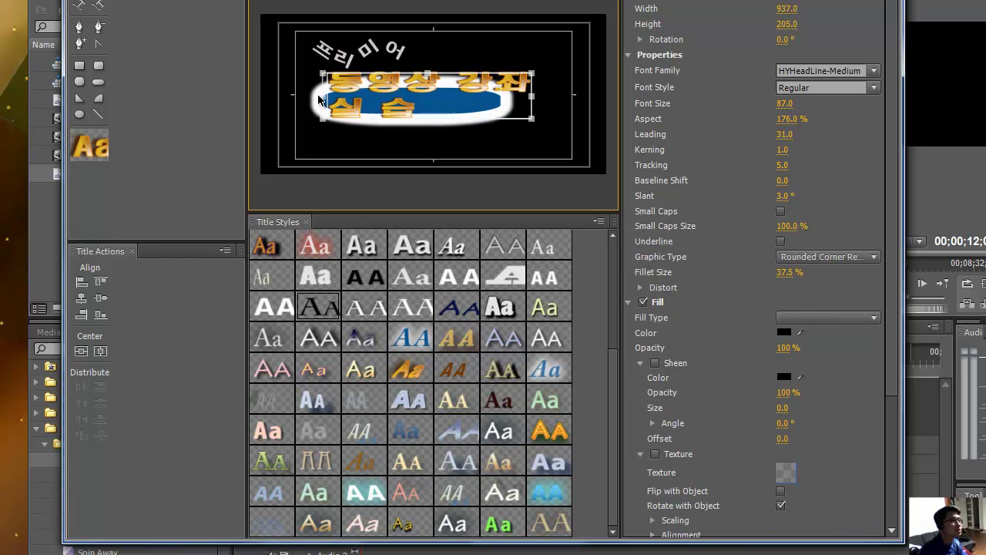
pyautogui.click(511, 139)
pyautogui.click(420, 82)
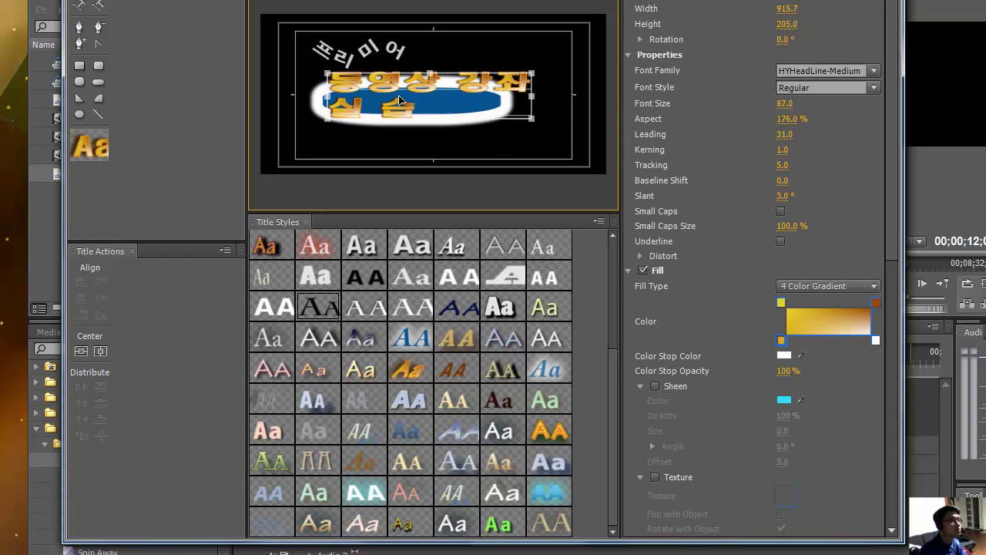
pyautogui.click(316, 112)
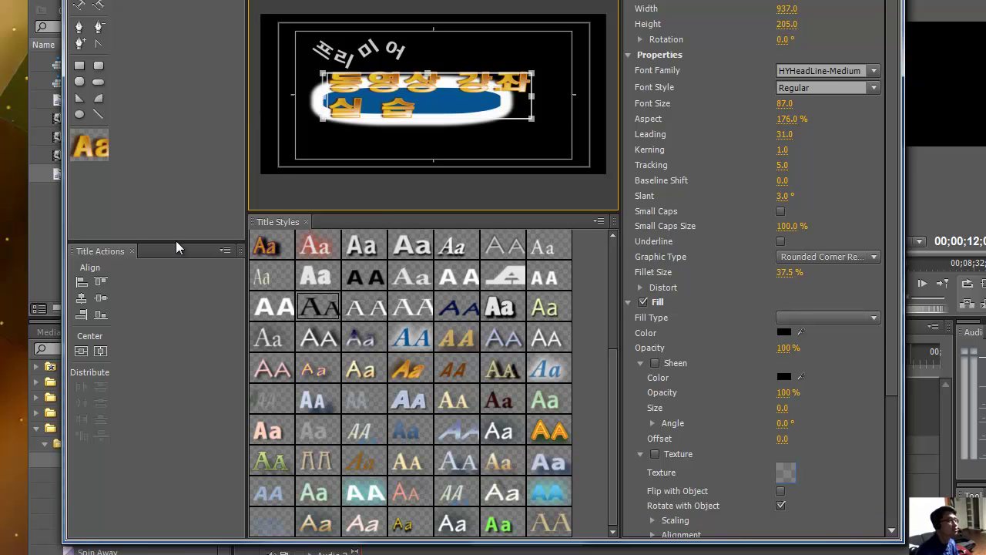
pyautogui.click(82, 301)
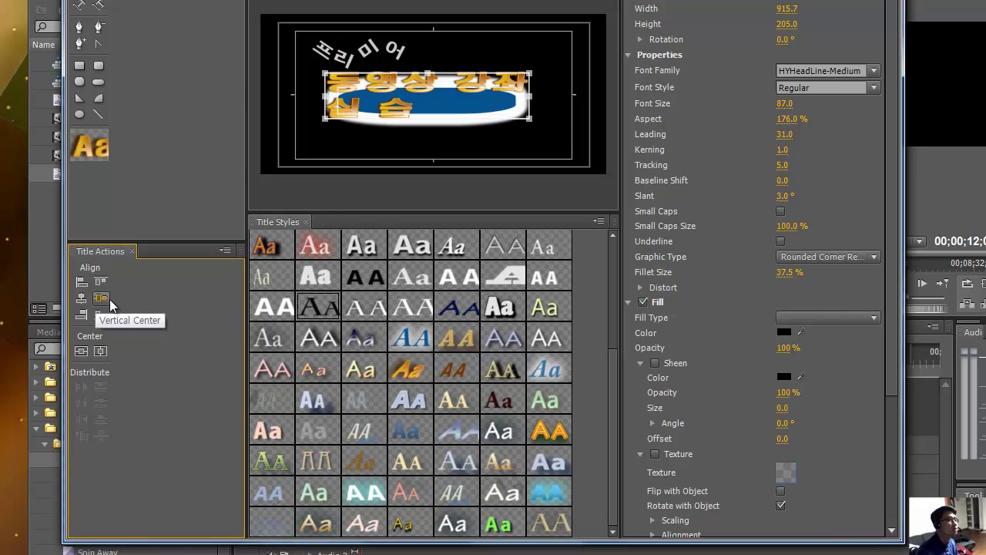
pyautogui.click(101, 304)
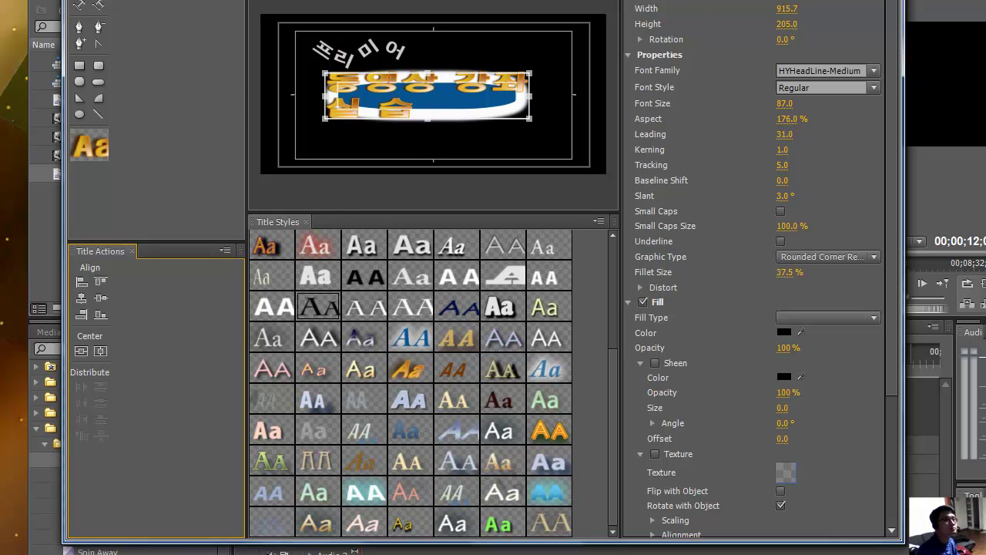
# Close the title designer and open the 본영상 sequence from the project items.
pyautogui.click(883, 0)
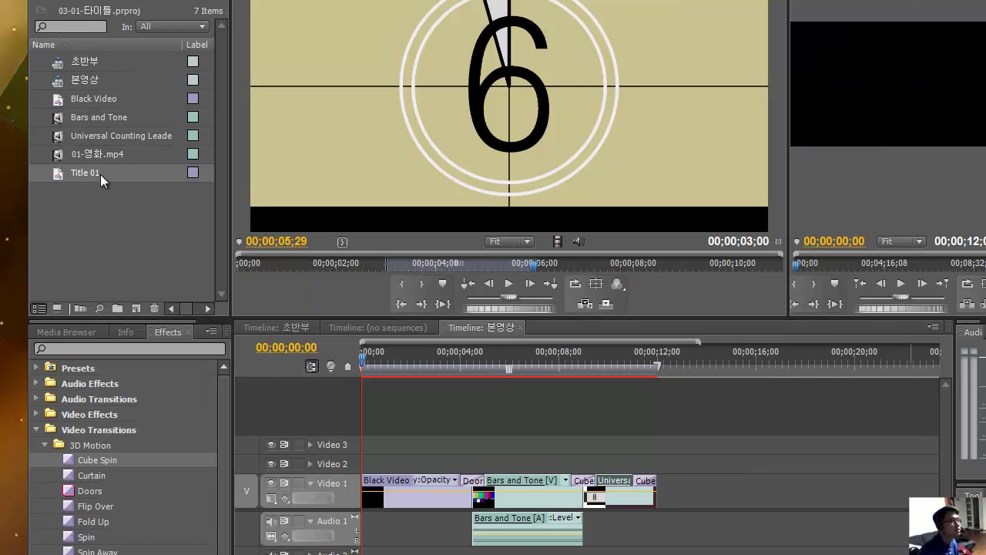
pyautogui.click(91, 83)
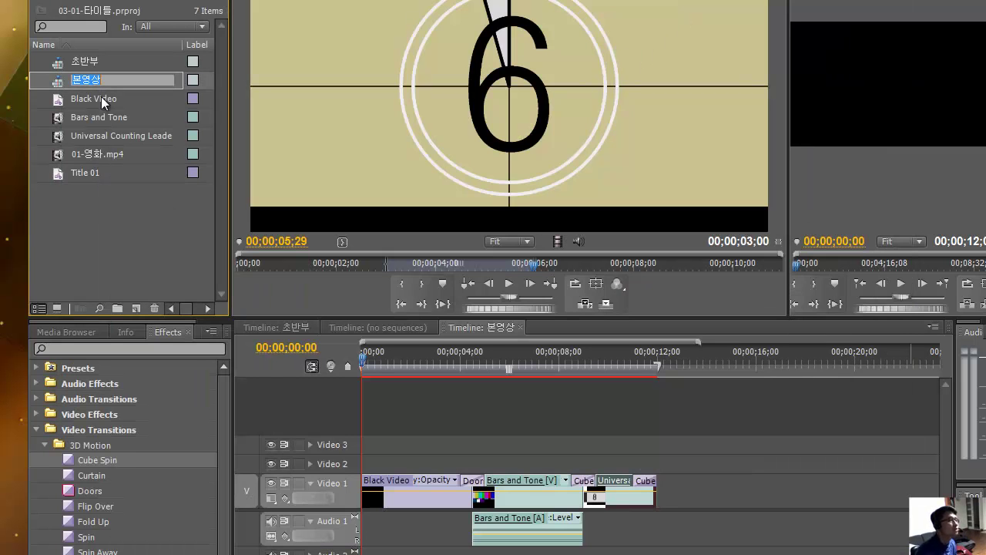
pyautogui.click(98, 187)
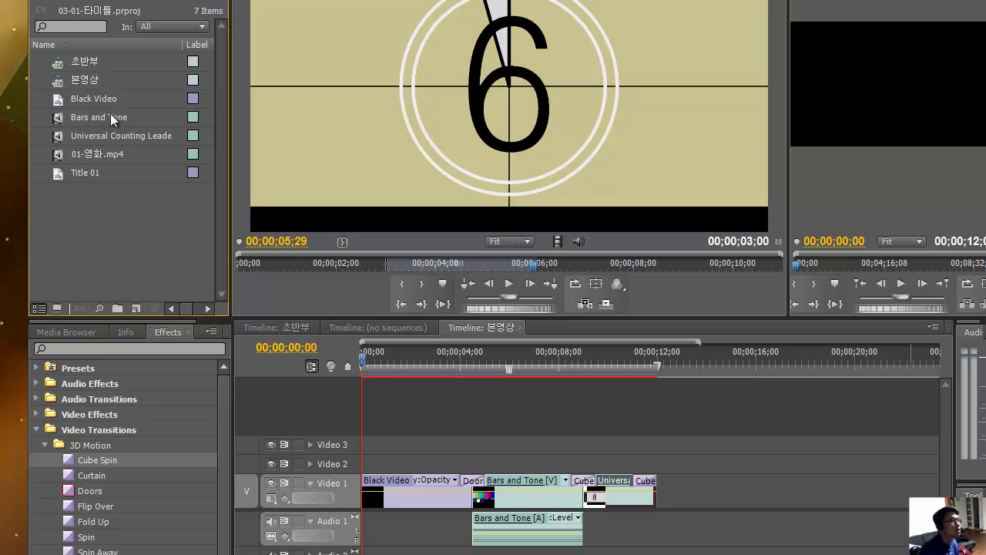
pyautogui.click(58, 83)
pyautogui.doubleClick(60, 84)
pyautogui.doubleClick(60, 81)
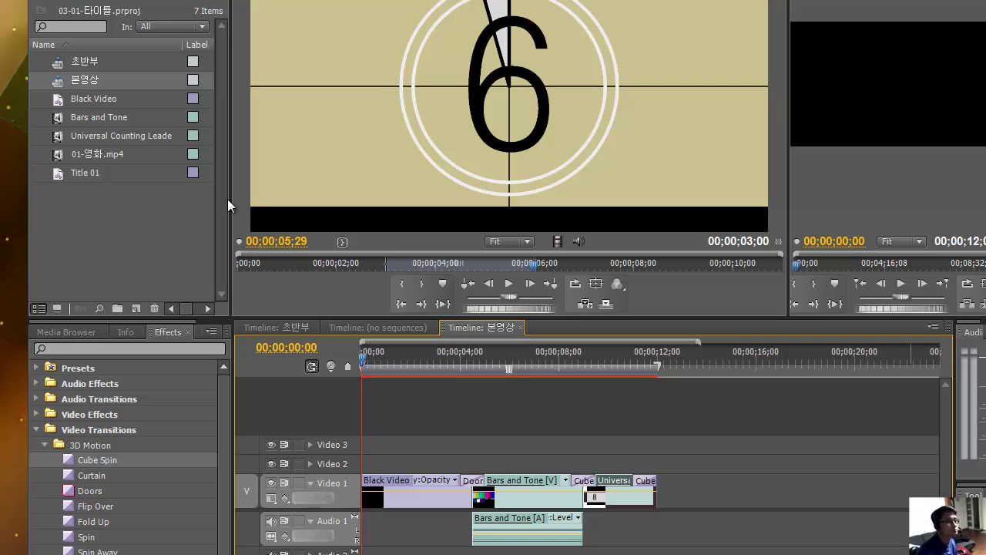
# Compare the timeline contents of the 초반부 and 본영상 sequences.
pyautogui.click(395, 327)
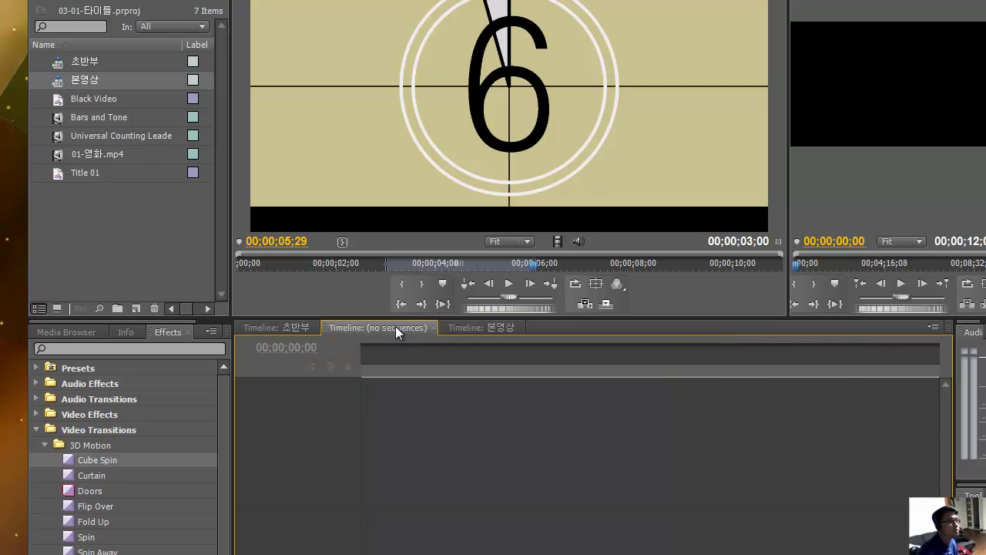
pyautogui.click(303, 327)
pyautogui.click(492, 328)
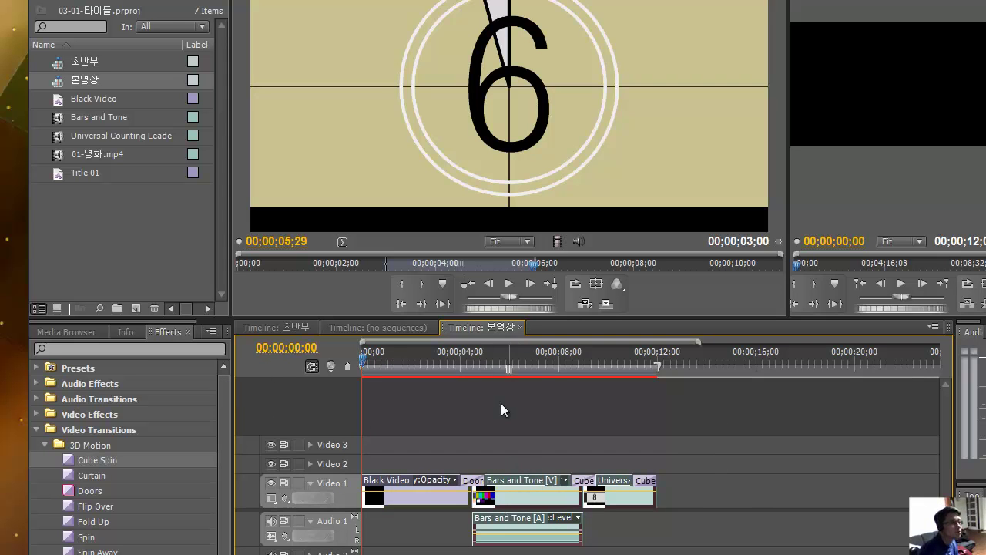
pyautogui.click(284, 327)
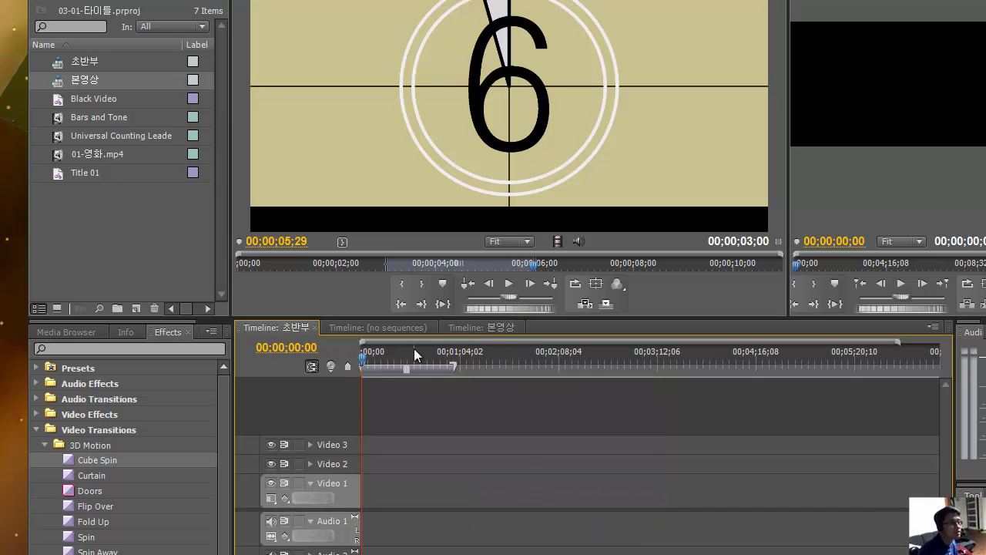
pyautogui.click(487, 329)
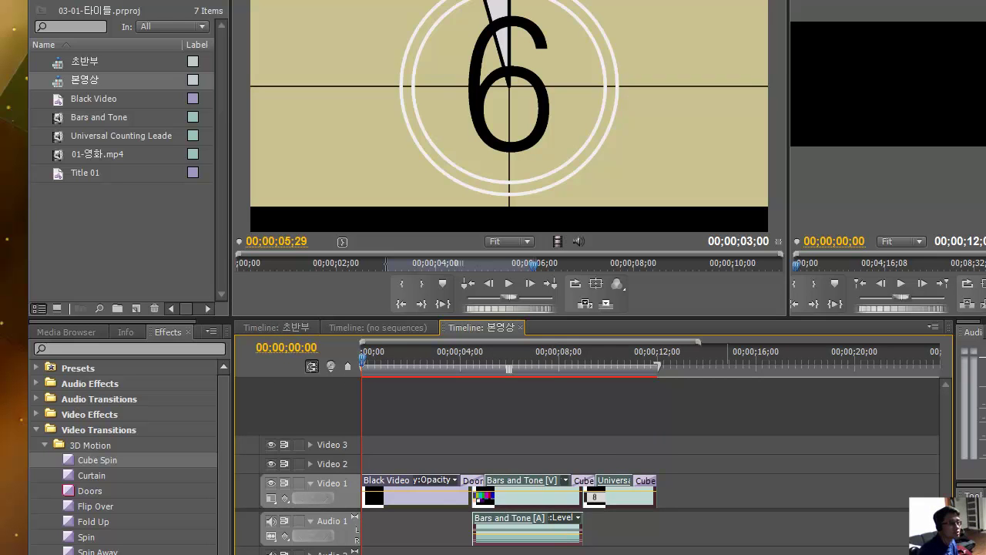
# Cut all clips and their transitions out of the 본영상 sequence.
pyautogui.moveTo(724, 554); pyautogui.dragTo(451, 443)
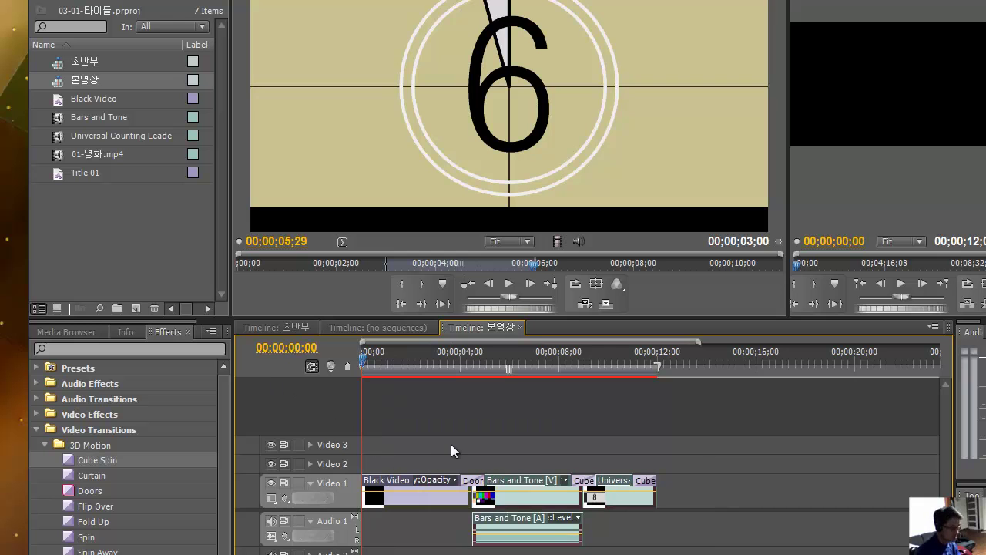
pyautogui.click(428, 480)
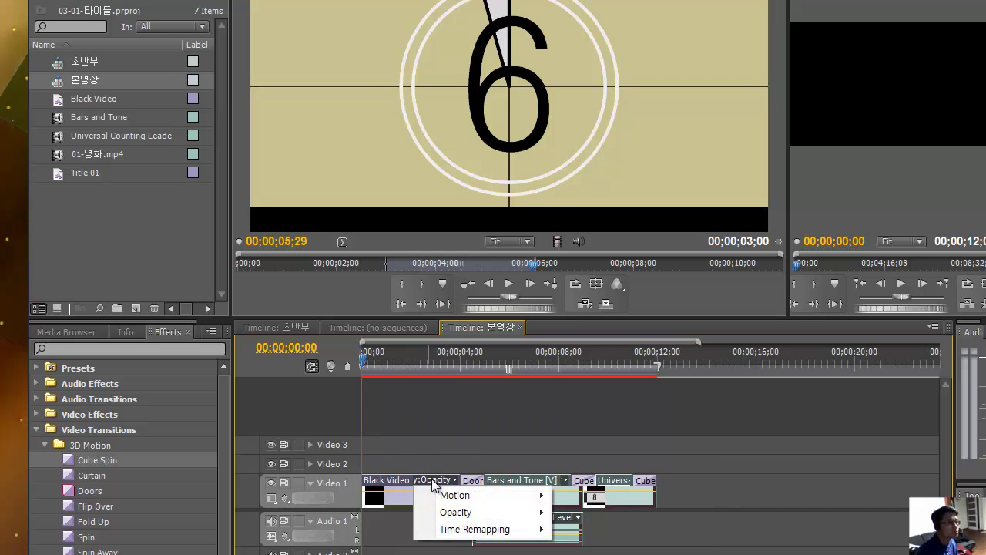
pyautogui.rightClick(446, 482)
pyautogui.press('Escape')
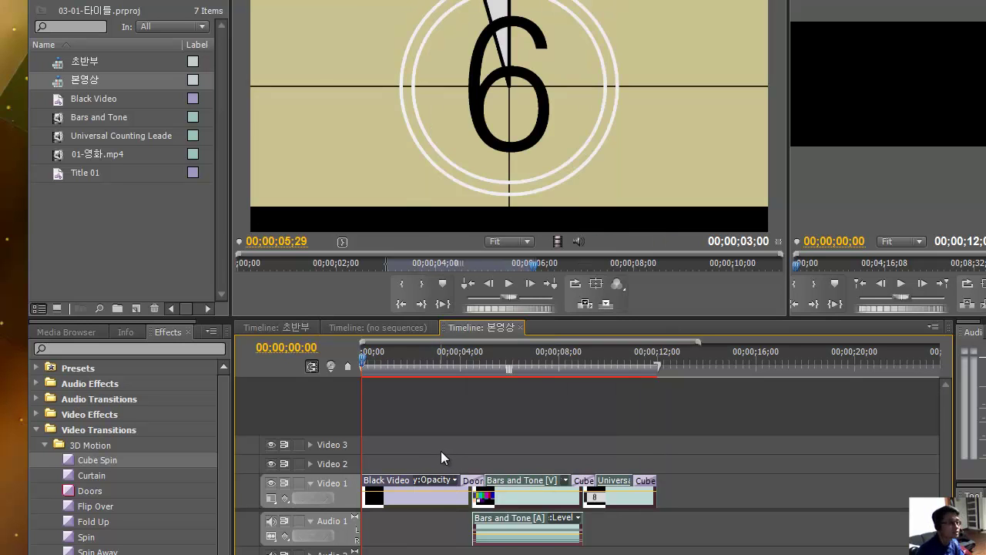
pyautogui.press('Delete')
# Open the 초반부 sequence and paste the cut clips at its start.
pyautogui.doubleClick(71, 61)
pyautogui.doubleClick(66, 62)
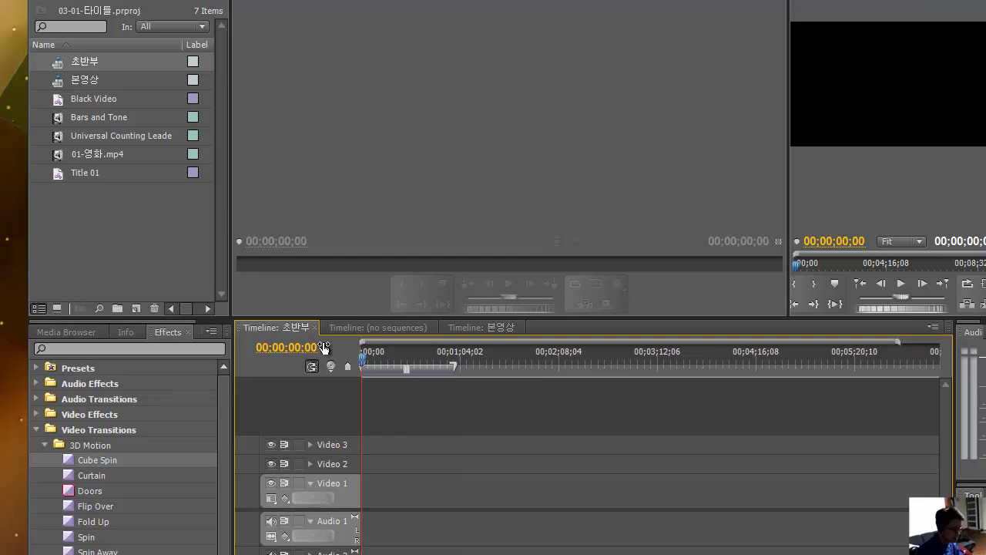
pyautogui.hotkey('ctrl', 'v')
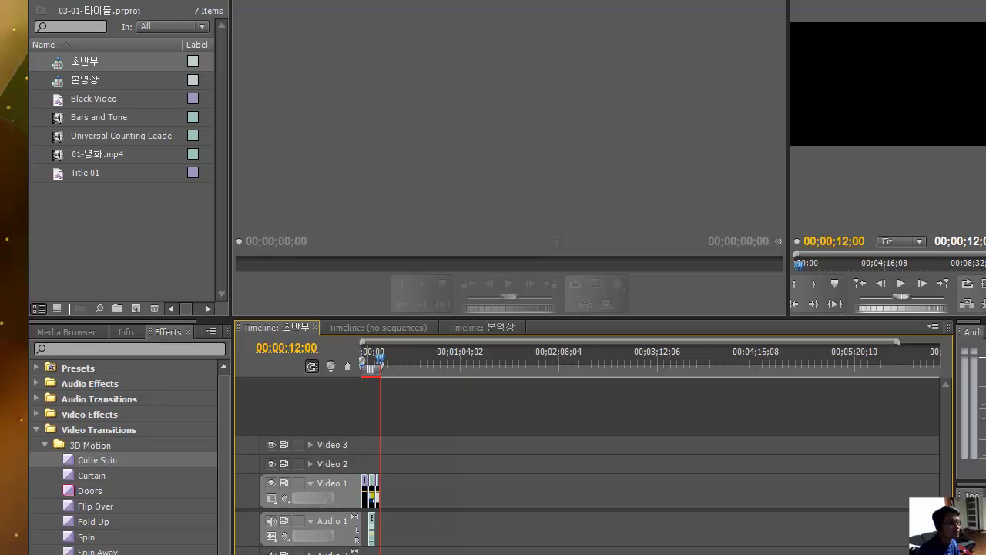
pyautogui.press('=')
pyautogui.press('=')
pyautogui.press('=')
pyautogui.press('=')
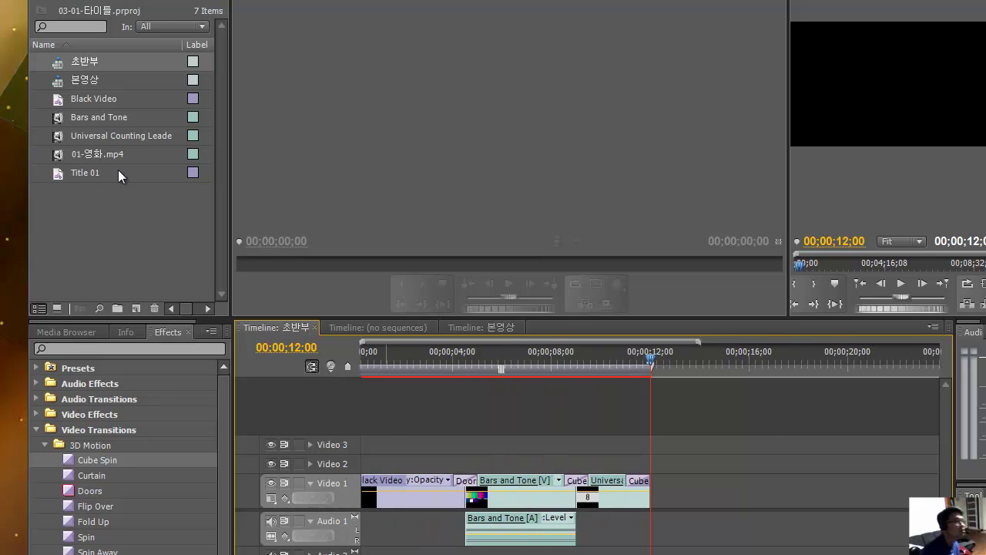
# Open the emptied 본영상 sequence and insert 01-영화.mp4 at its start.
pyautogui.click(84, 82)
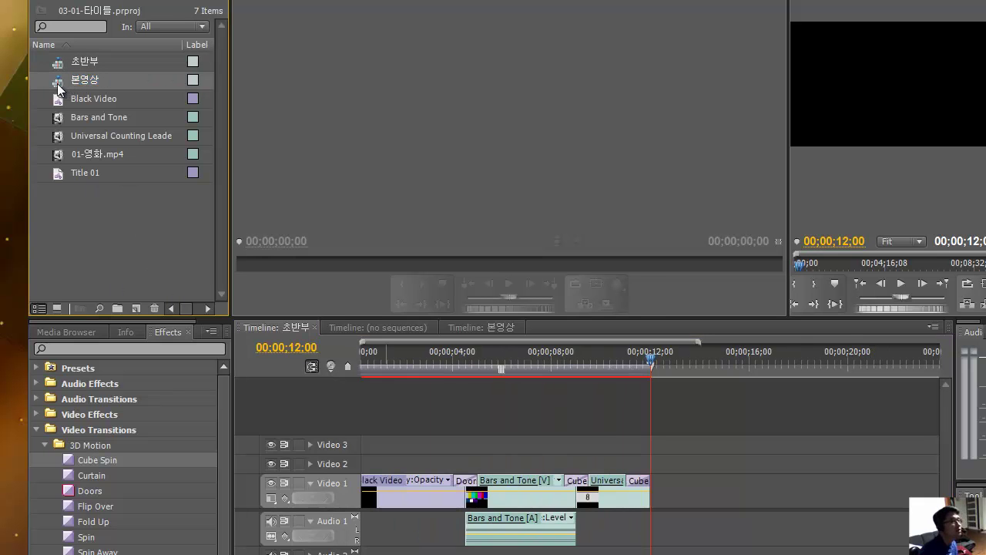
pyautogui.doubleClick(58, 83)
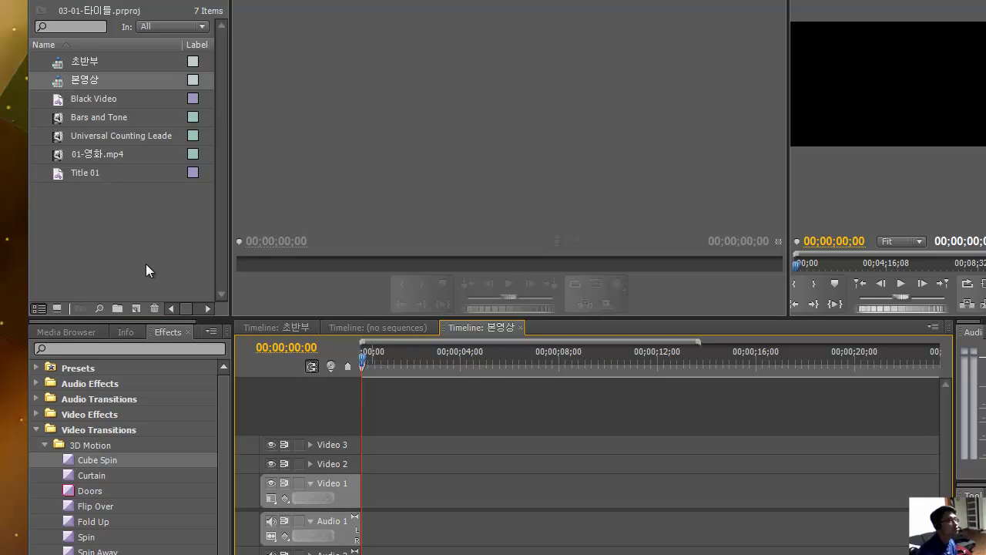
pyautogui.click(56, 158)
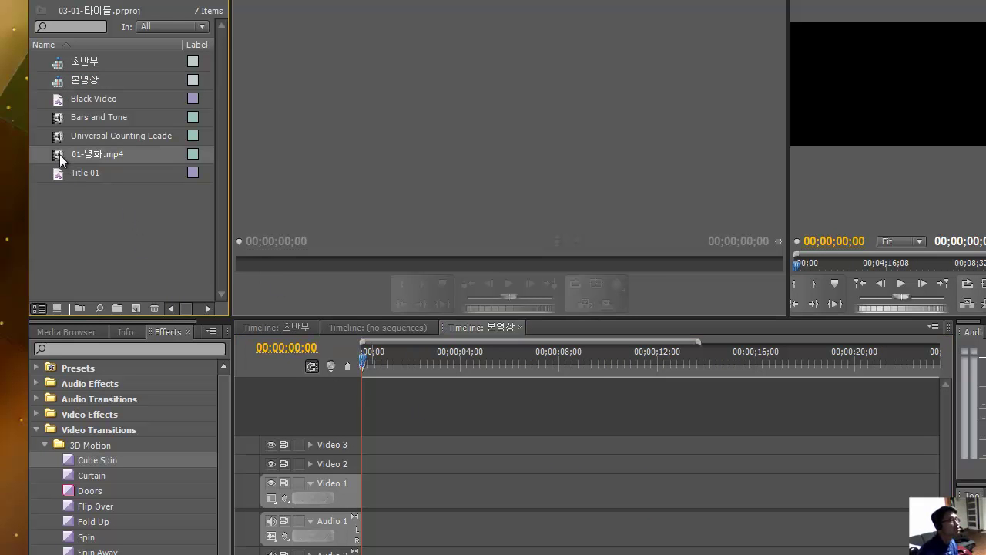
pyautogui.rightClick(57, 158)
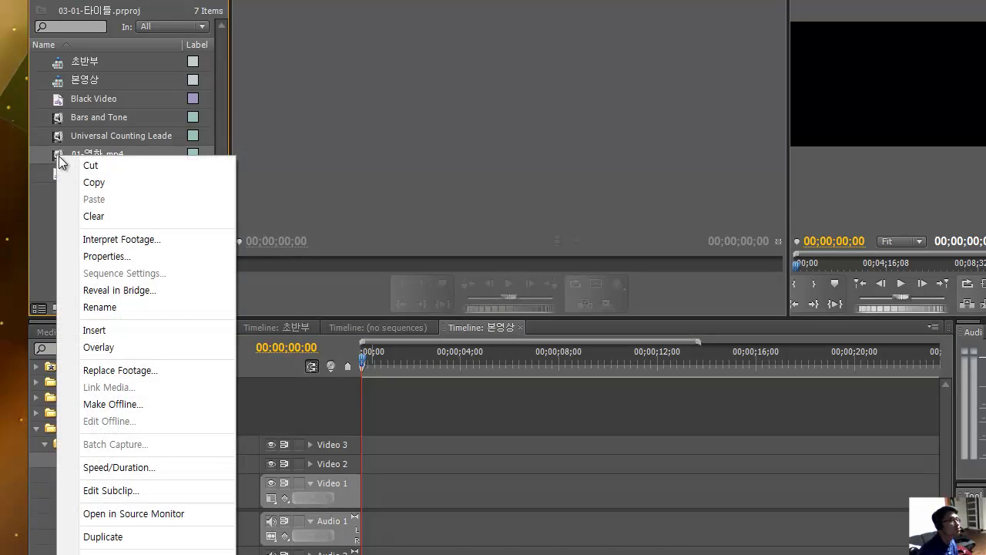
pyautogui.click(101, 334)
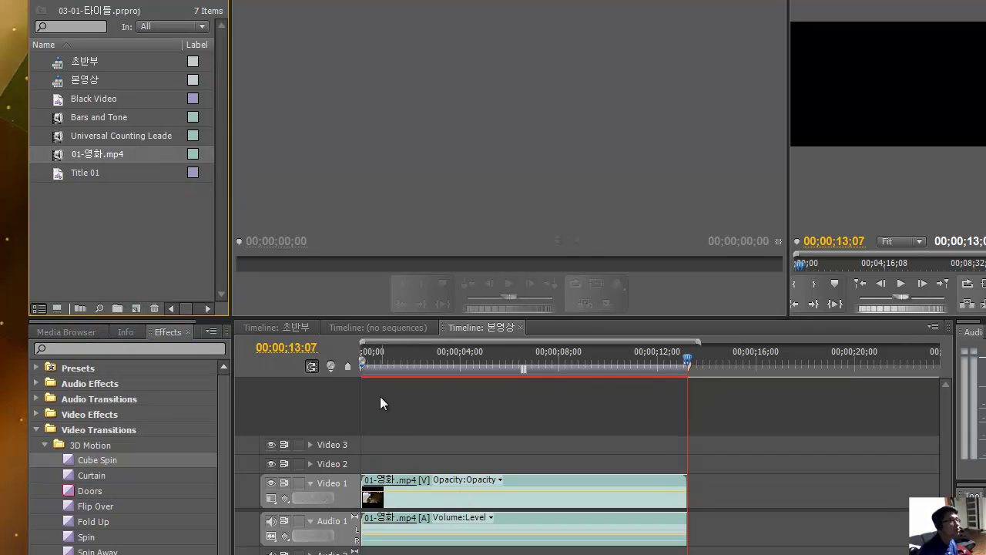
# Place Title 01 on the Video 2 track at the start of the 본영상 sequence, above the movie clip.
pyautogui.click(58, 175)
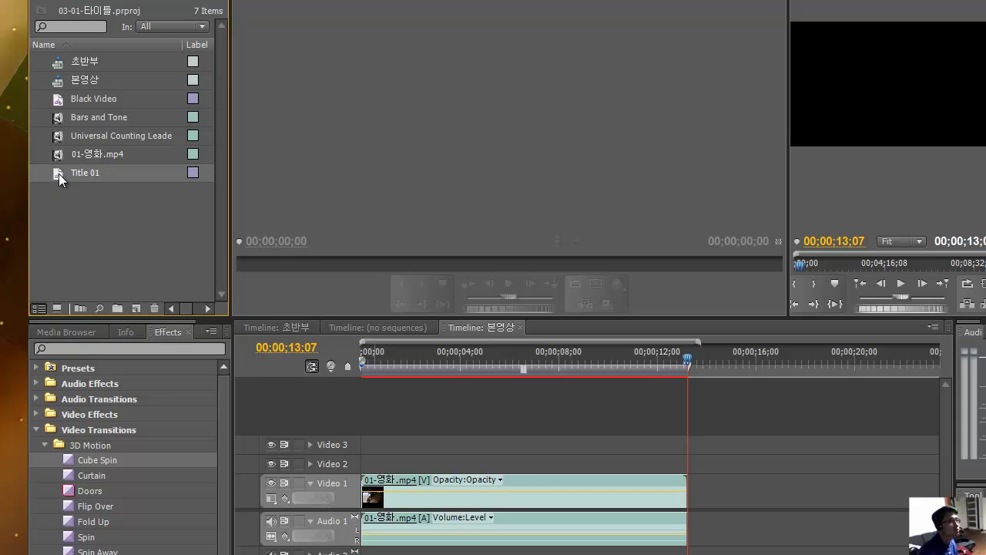
pyautogui.rightClick(59, 173)
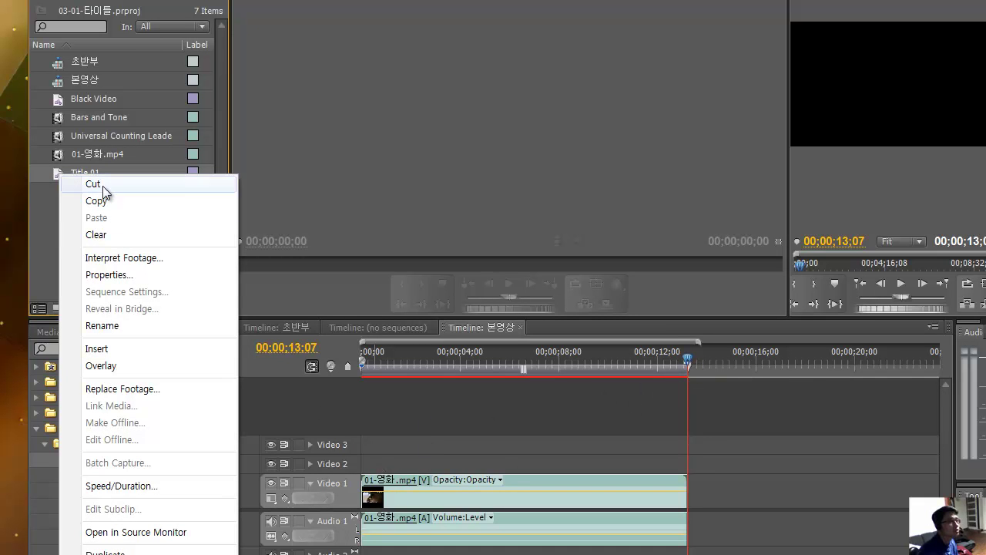
pyautogui.click(400, 459)
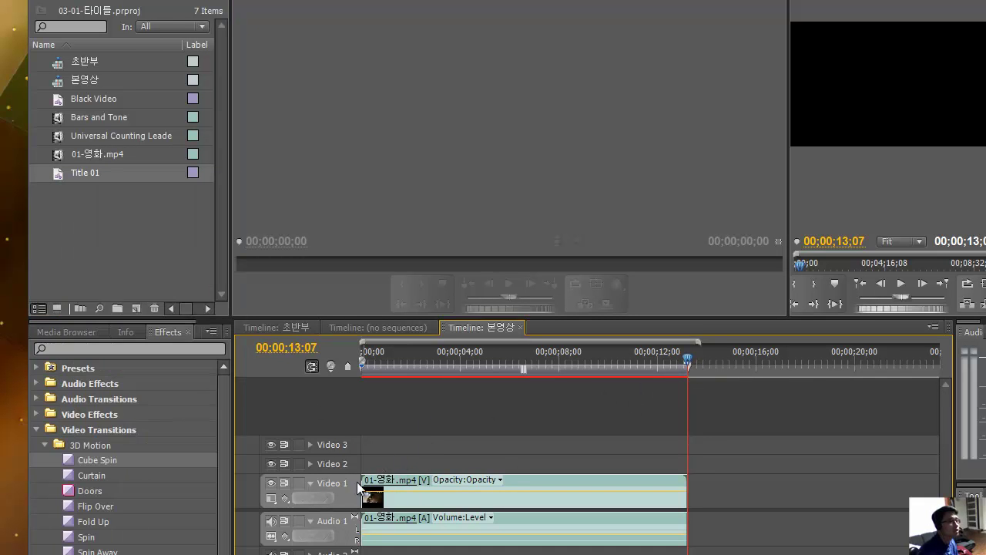
pyautogui.moveTo(49, 164); pyautogui.dragTo(360, 456)
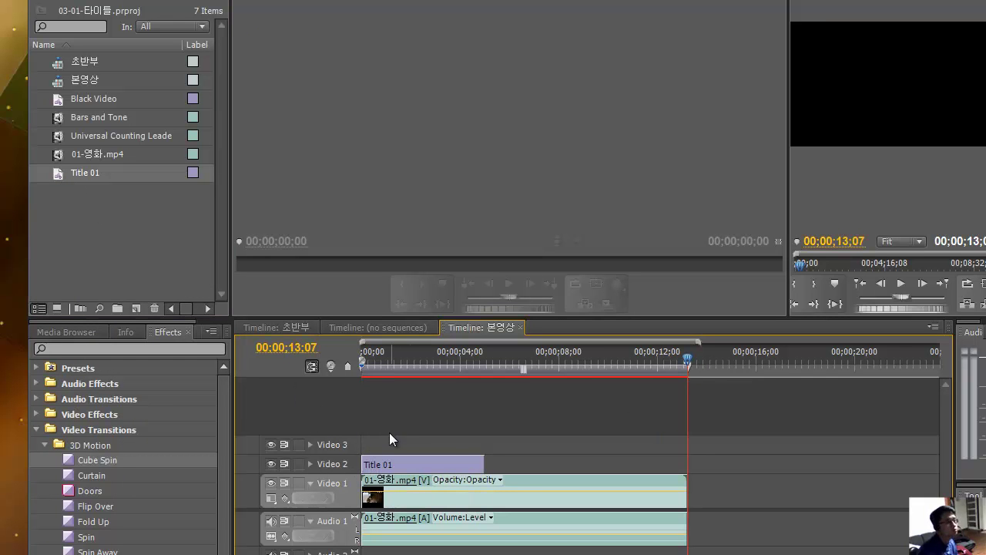
# Select the 01-영화.mp4 and Title 01 clips together and set their duration to 00;00;05;00.
pyautogui.click(446, 501)
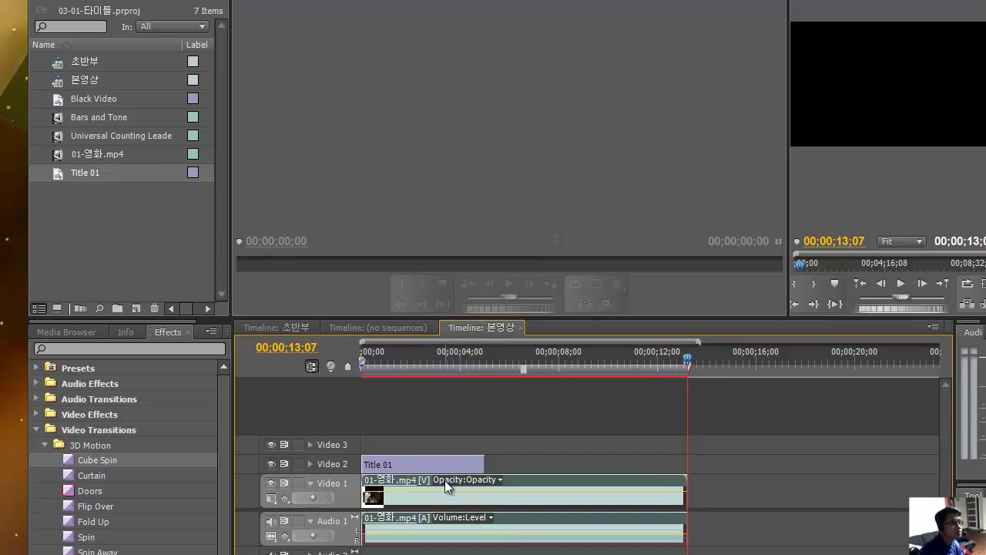
pyautogui.click(439, 462)
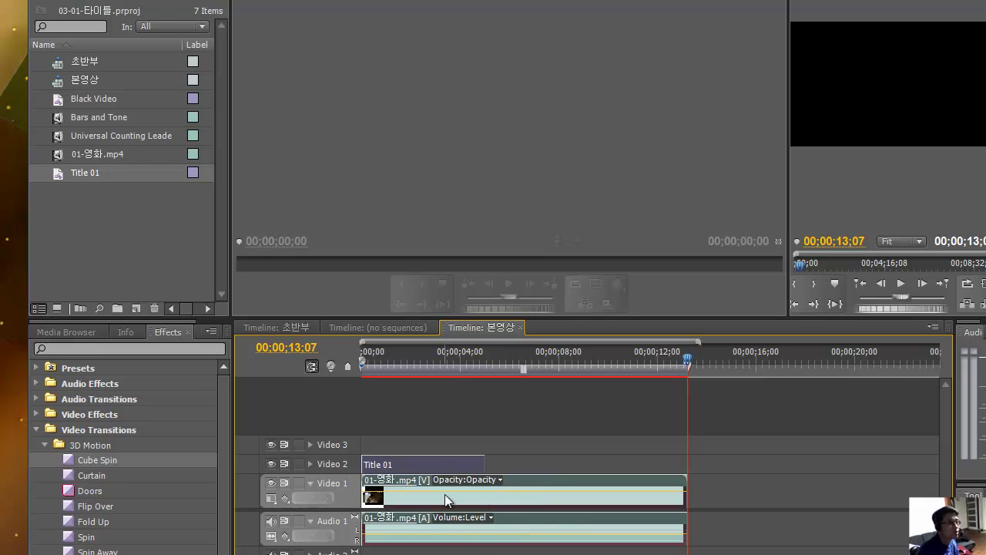
pyautogui.rightClick(457, 492)
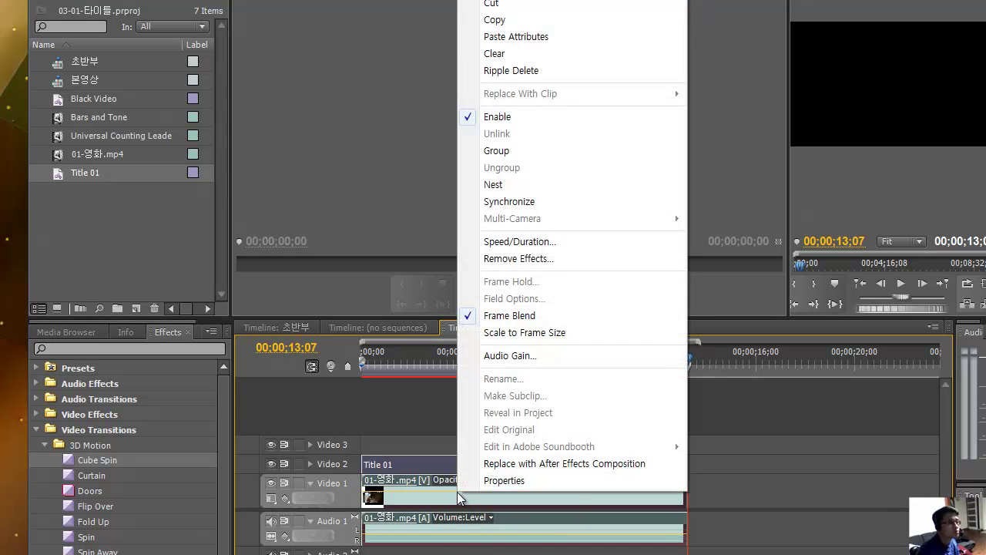
pyautogui.click(444, 478)
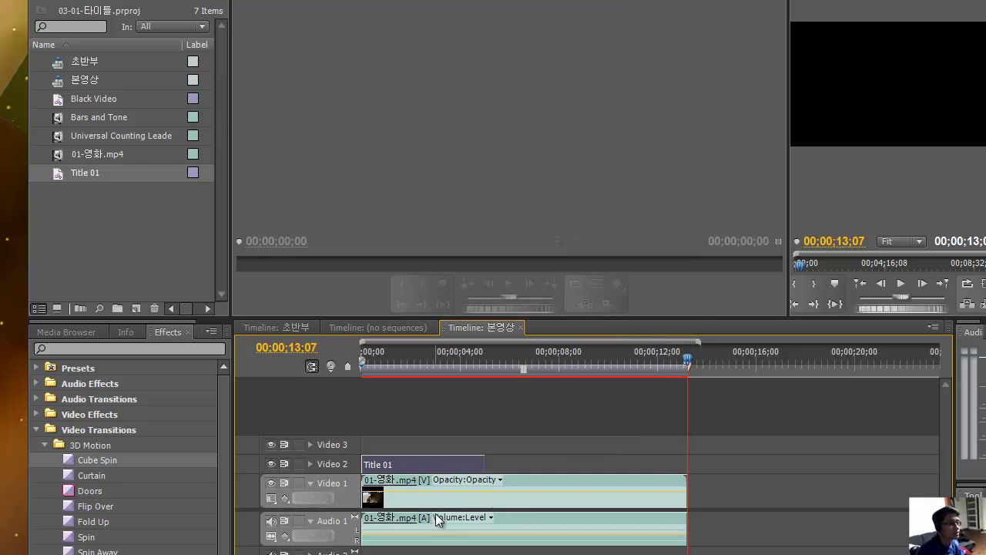
pyautogui.rightClick(439, 493)
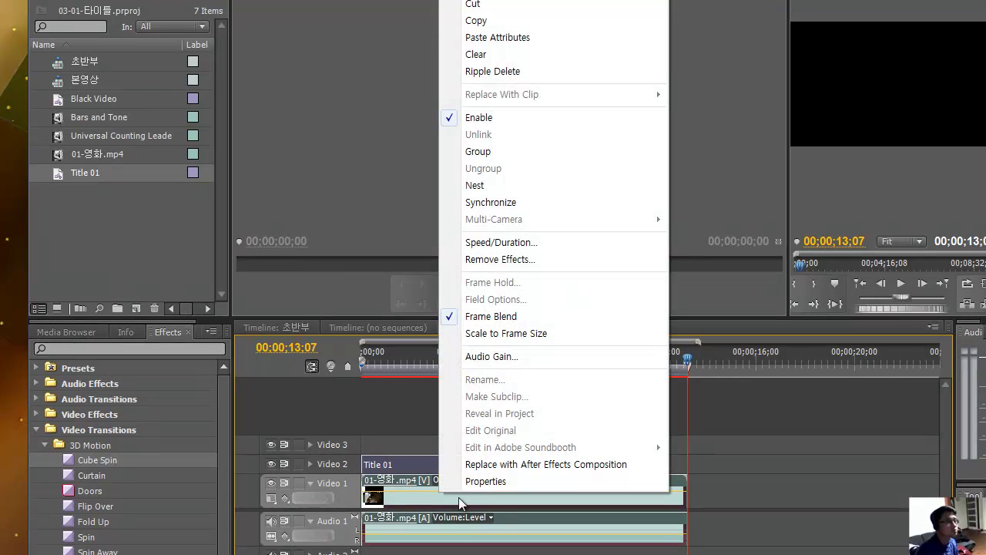
pyautogui.click(491, 244)
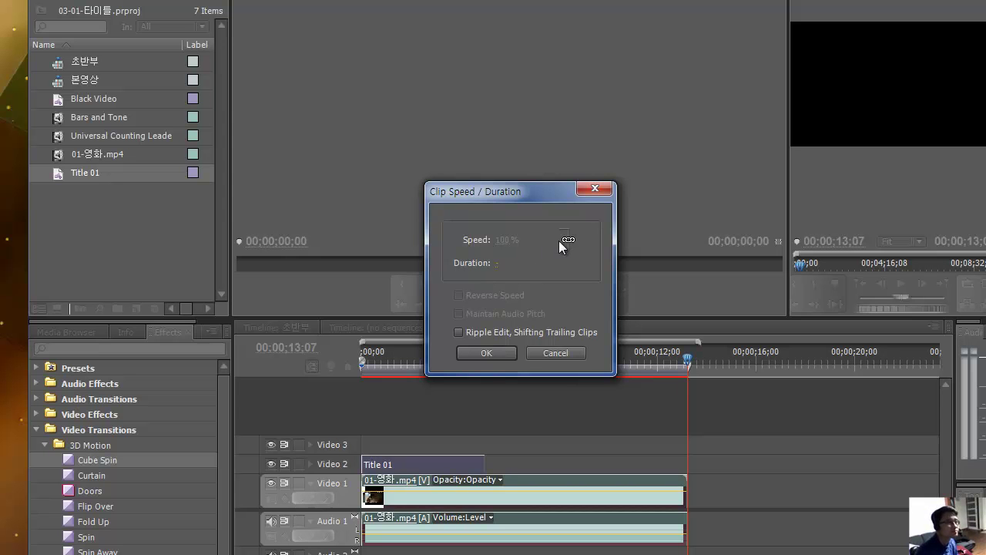
pyautogui.click(498, 267)
pyautogui.moveTo(545, 262); pyautogui.dragTo(429, 255)
pyautogui.write('0')
pyautogui.press('BackSpace')
pyautogui.write('500')
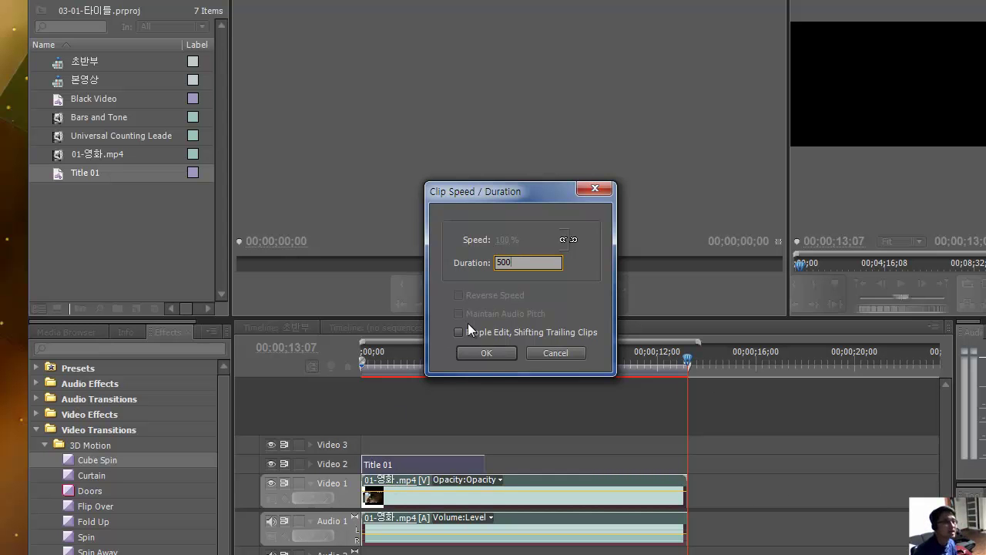
pyautogui.click(476, 351)
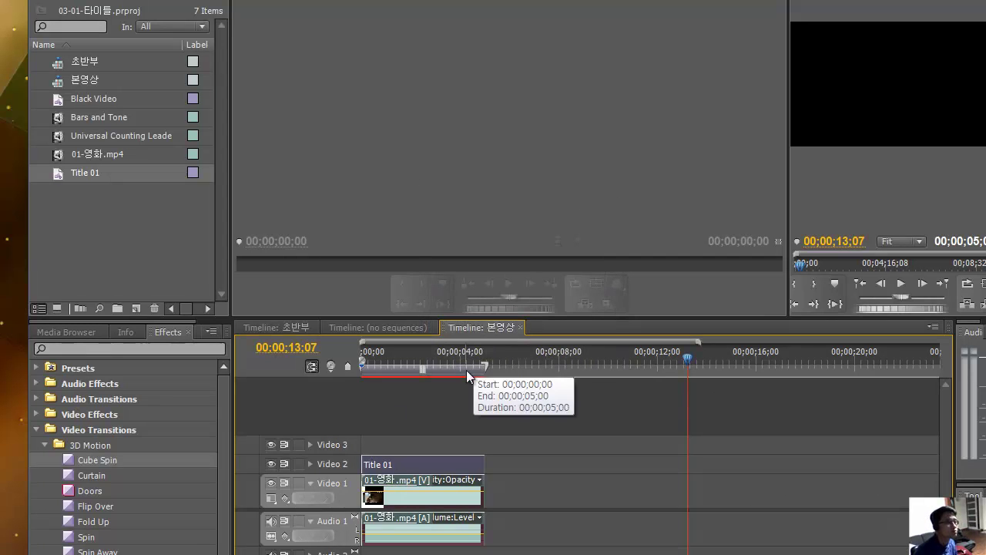
# Try to load the selected timeline clips into the Source monitor.
pyautogui.moveTo(431, 464); pyautogui.dragTo(463, 116)
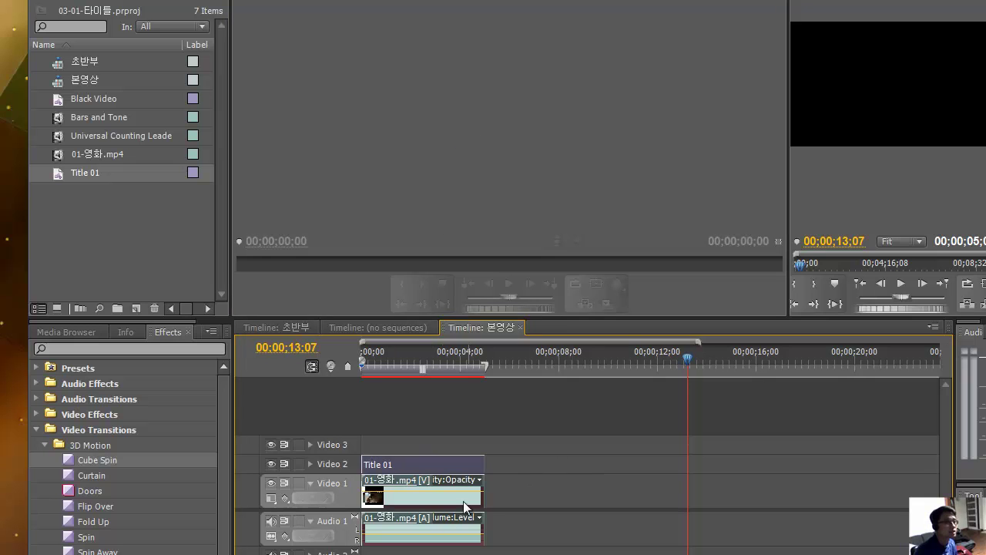
pyautogui.doubleClick(434, 500)
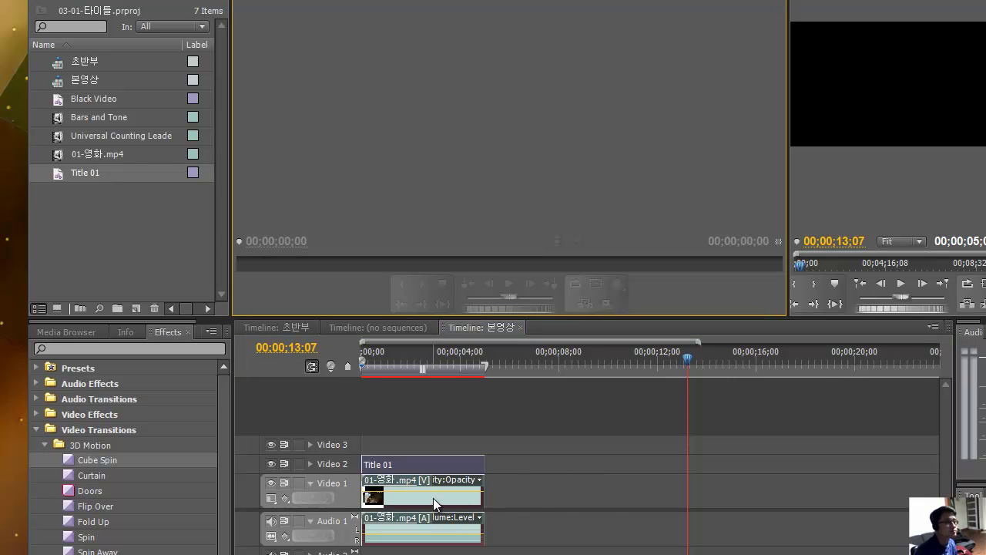
pyautogui.moveTo(429, 493); pyautogui.dragTo(562, 273)
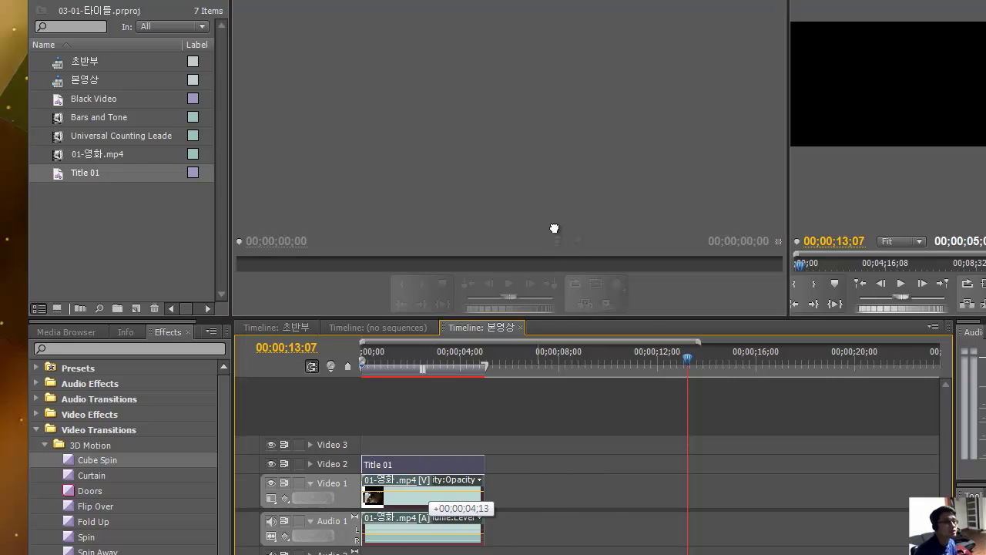
pyautogui.moveTo(555, 229); pyautogui.dragTo(550, 231)
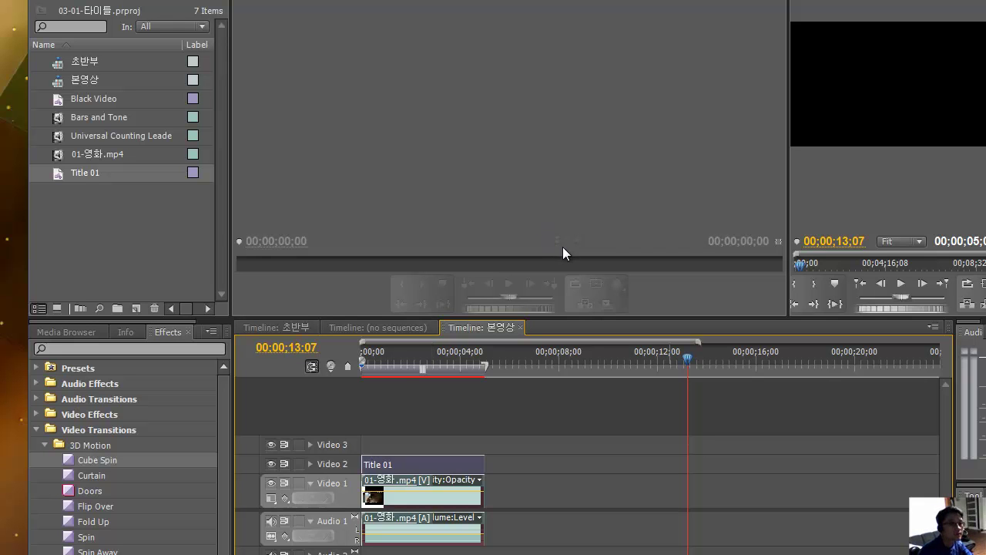
# Apply video transitions to the Title 01 and 01-영화.mp4 clips: a Band transition at the title's start and Center transitions at the other clip ends.
pyautogui.click(36, 430)
pyautogui.click(36, 431)
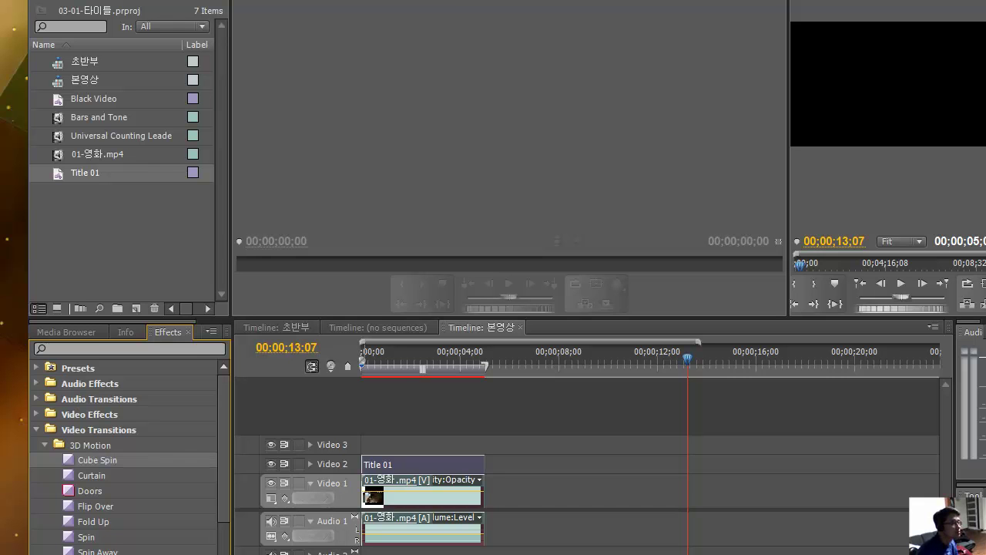
pyautogui.scroll(-3, 123, 455)
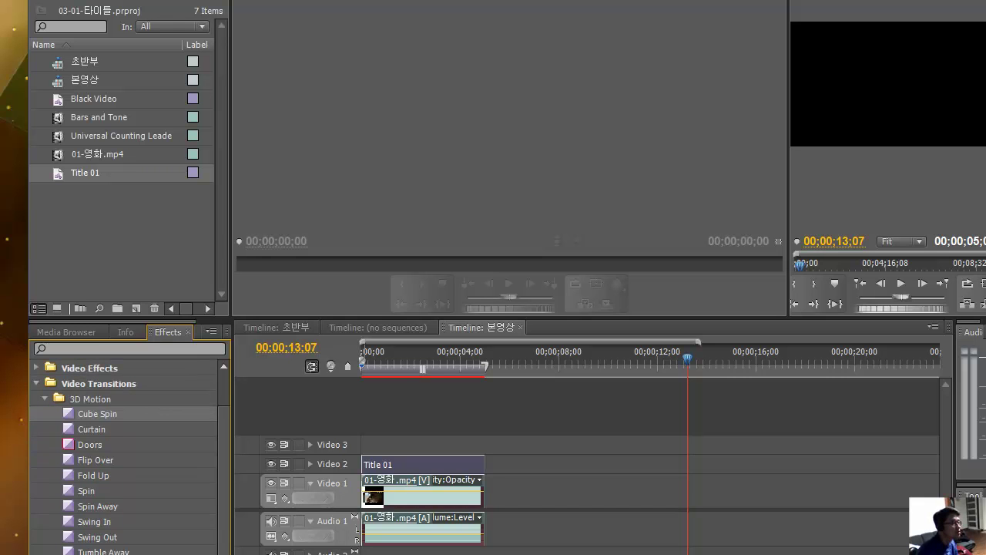
pyautogui.scroll(-5, 123, 454)
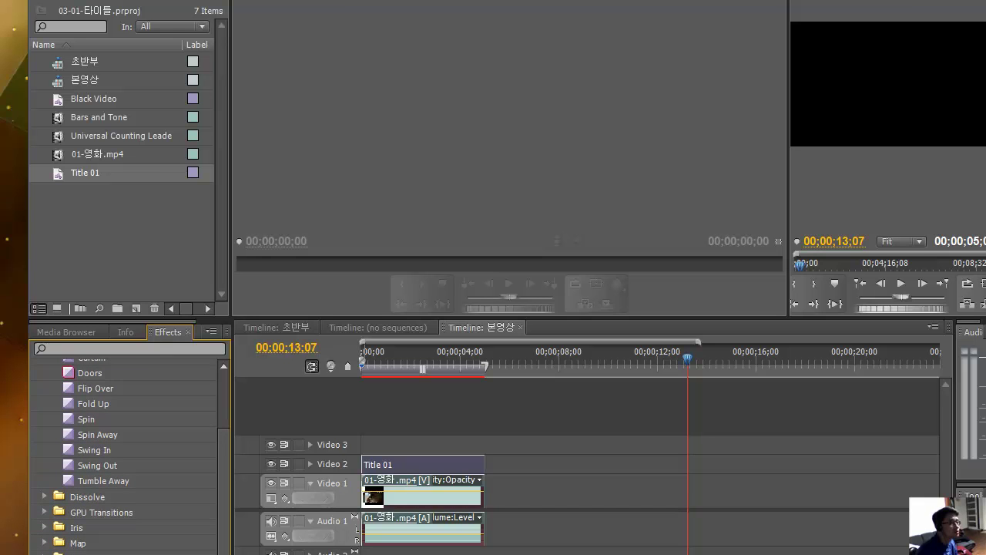
pyautogui.moveTo(366, 464); pyautogui.dragTo(368, 465)
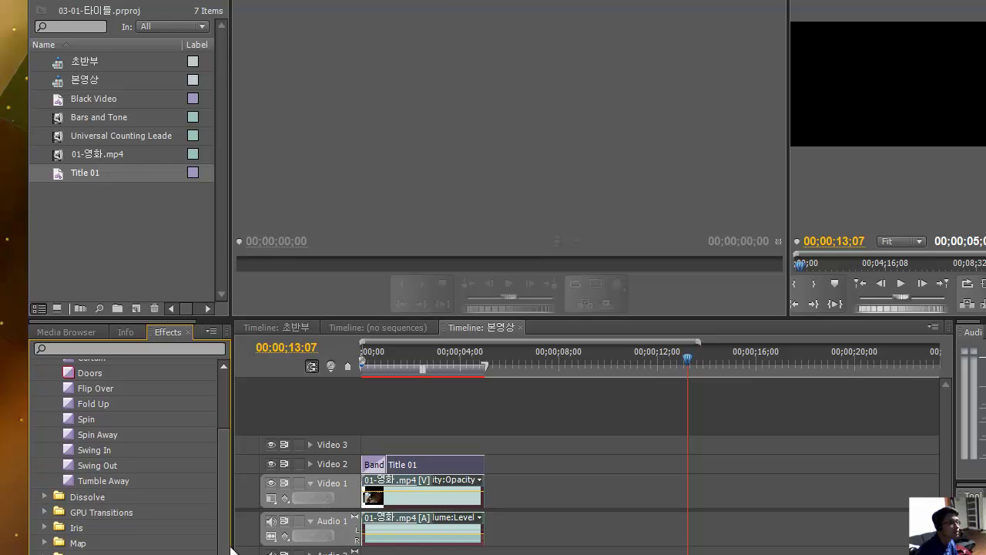
pyautogui.moveTo(108, 554); pyautogui.dragTo(370, 483)
pyautogui.moveTo(482, 542); pyautogui.dragTo(474, 465)
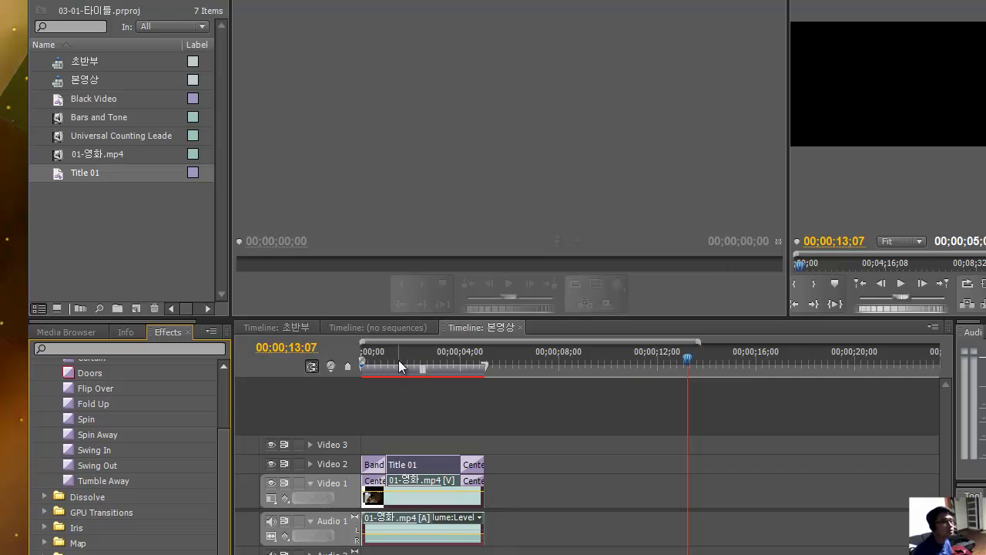
# At 00;00;03;21 in 본영상, move Title 01 down in the frame to uncover the movie clip.
pyautogui.moveTo(686, 358); pyautogui.dragTo(452, 365)
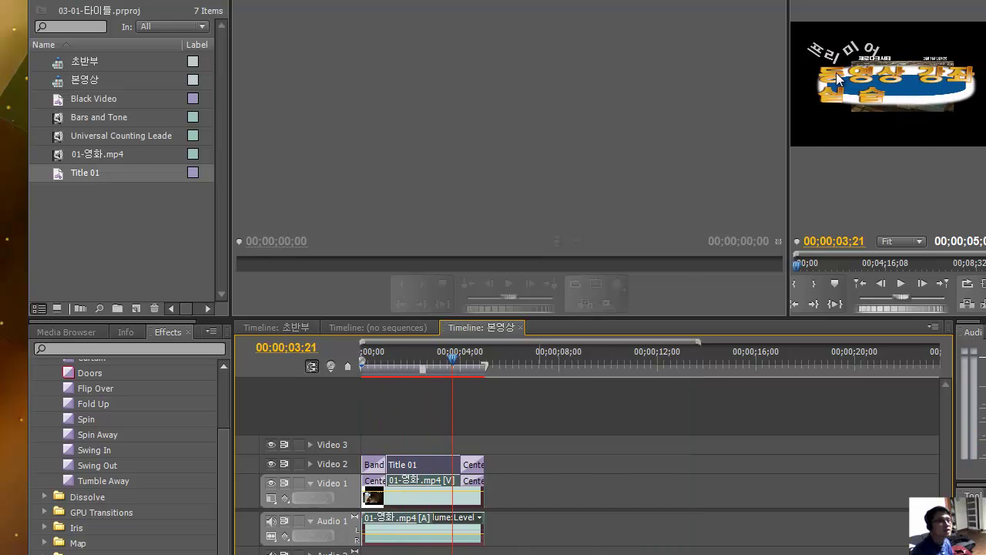
pyautogui.click(915, 81)
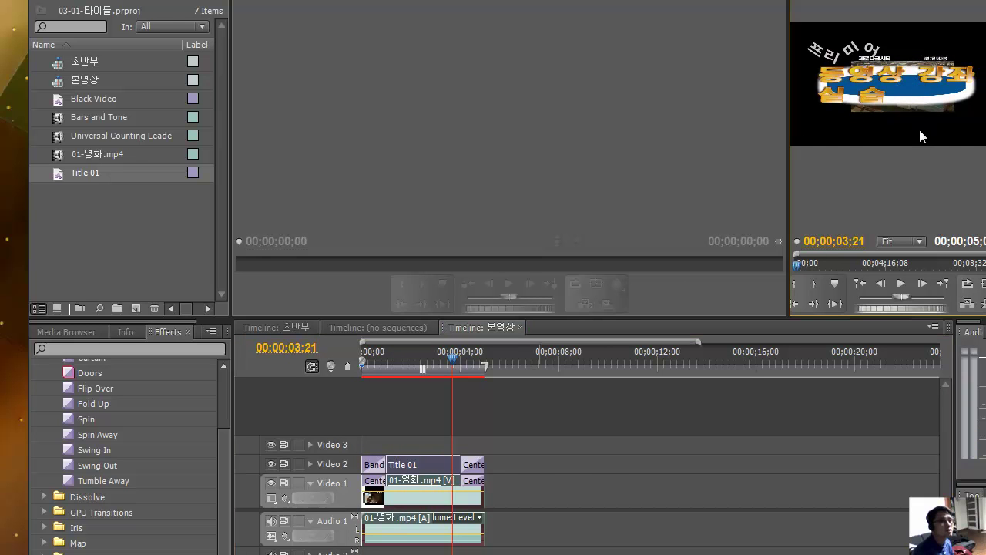
pyautogui.moveTo(916, 89); pyautogui.dragTo(926, 159)
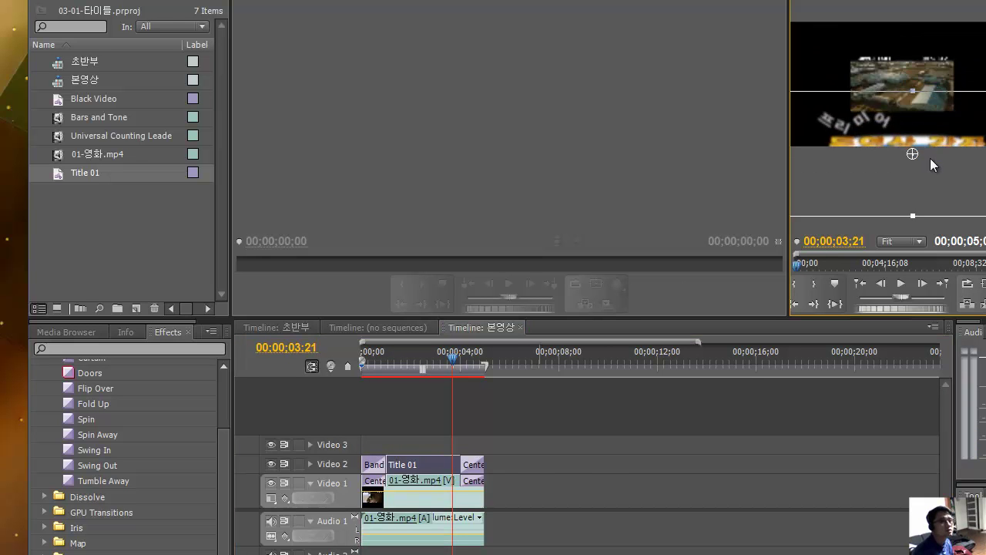
pyautogui.click(900, 71)
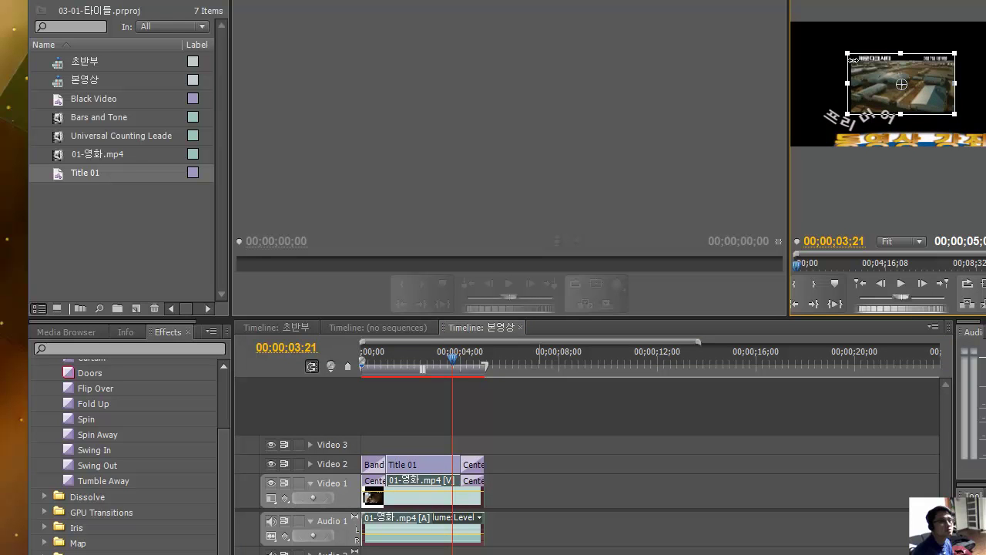
pyautogui.moveTo(847, 54); pyautogui.dragTo(732, 22)
pyautogui.moveTo(918, 134); pyautogui.dragTo(899, 115)
pyautogui.click(900, 143)
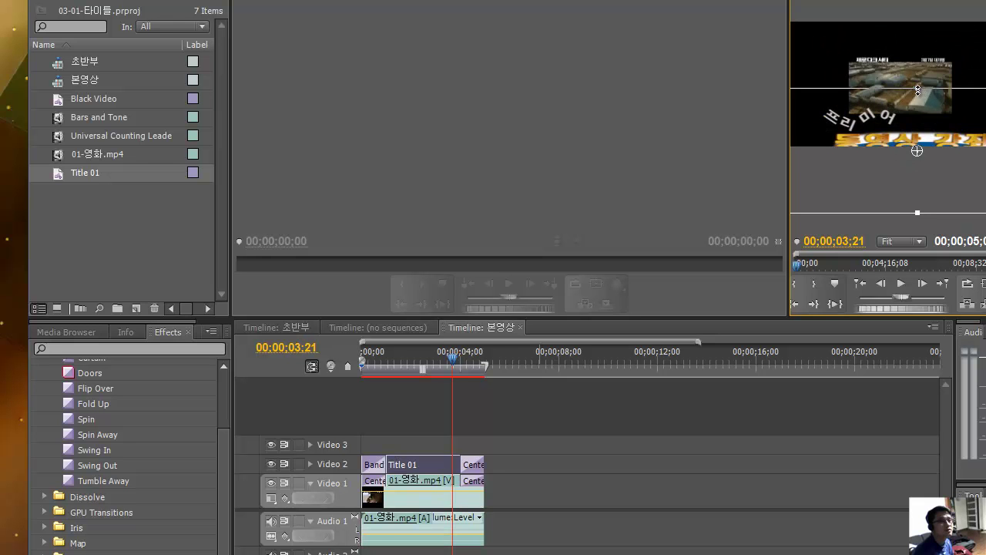
# Shrink Title 01 into the upper-right corner of the video frame and enlarge the 01-영화.mp4 clip to fill the frame.
pyautogui.moveTo(979, 113); pyautogui.dragTo(871, 105)
pyautogui.moveTo(946, 87); pyautogui.dragTo(916, 70)
pyautogui.click(874, 101)
pyautogui.moveTo(839, 58); pyautogui.dragTo(790, 24)
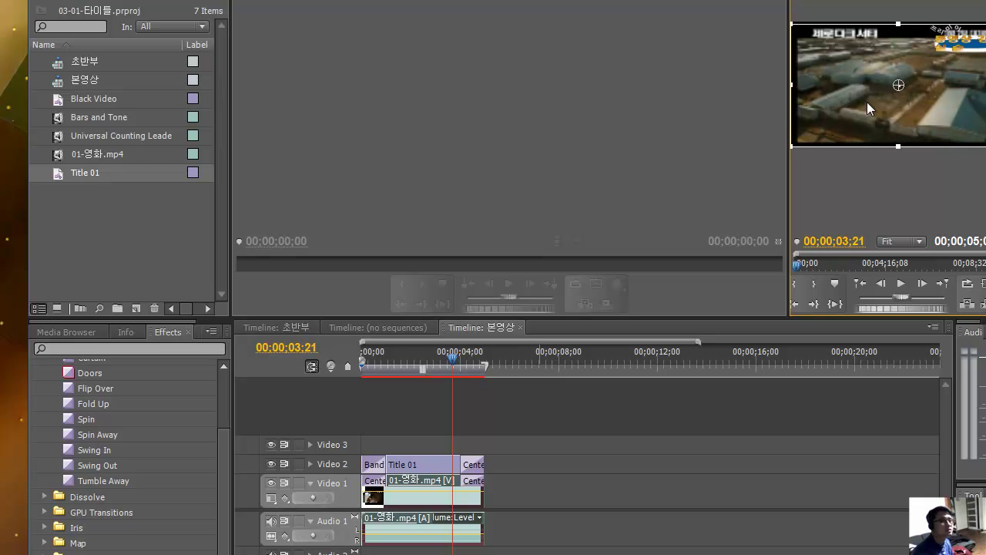
# Examine the default transition, still-image and frame-size scaling options in the General preferences, and close them without changes.
pyautogui.click(65, 0)
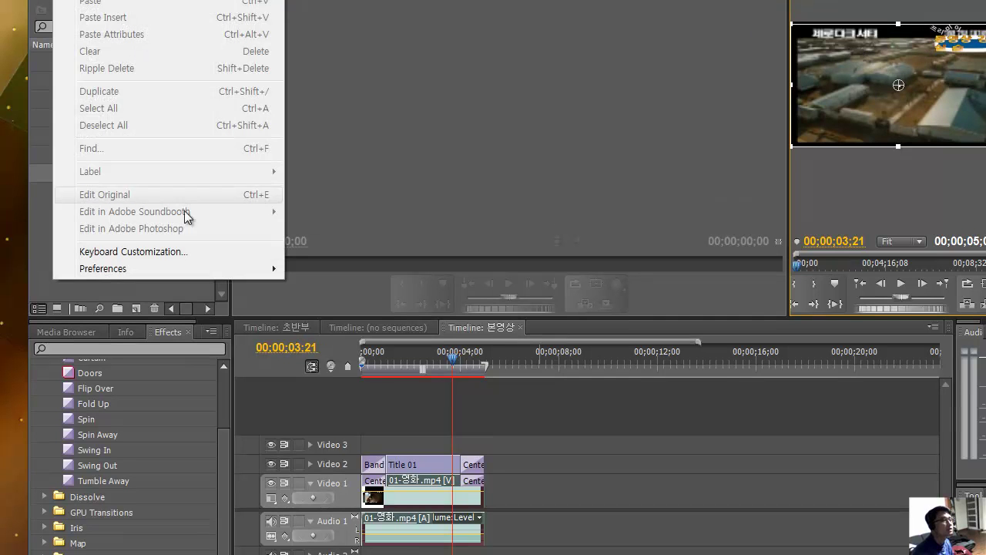
pyautogui.moveTo(122, 269)
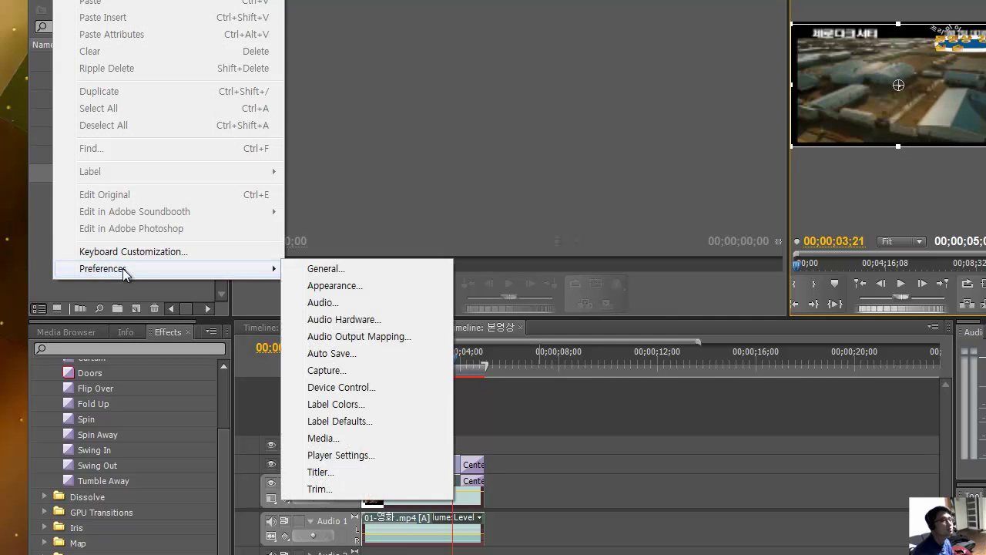
pyautogui.click(341, 269)
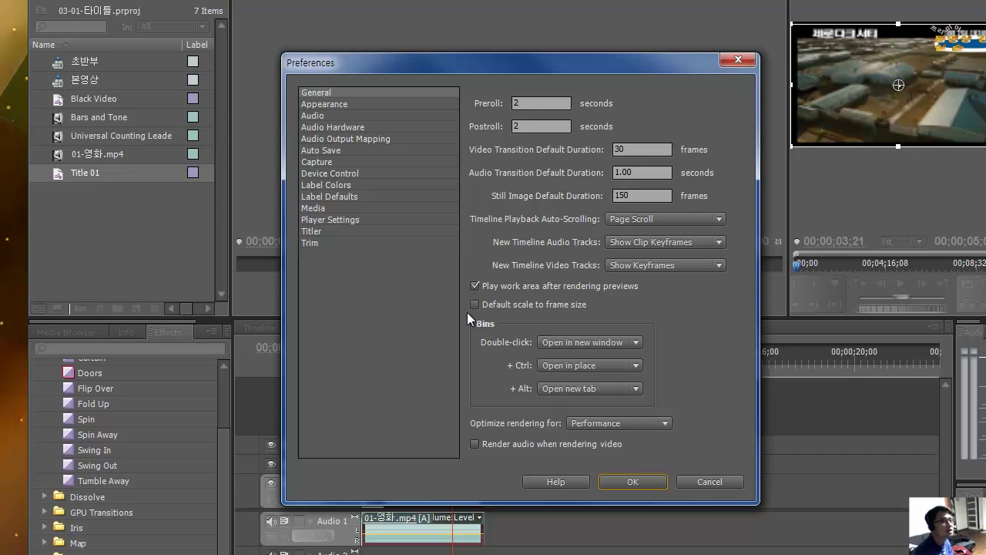
pyautogui.click(699, 479)
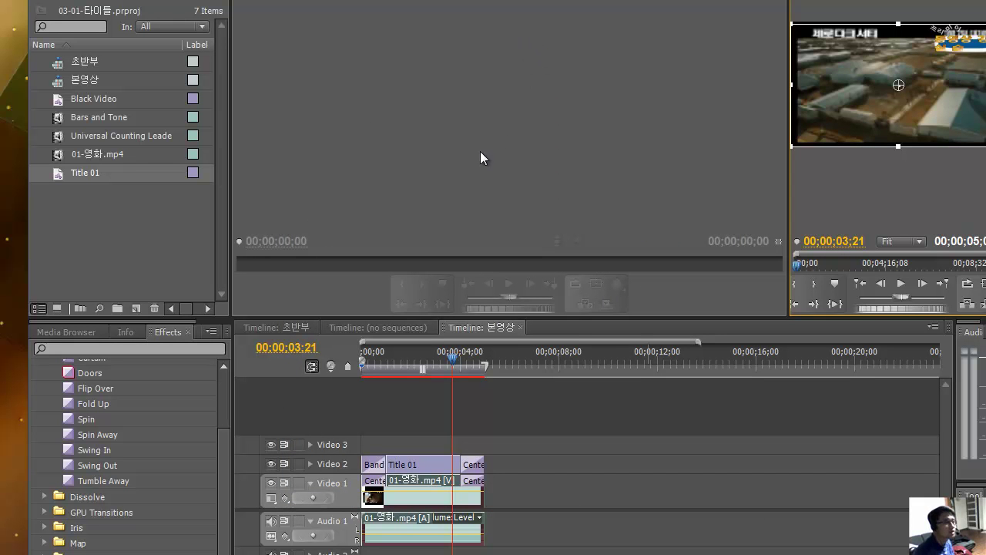
# Preview the closing transitions of the 본영상 sequence at 00;00;04;18.
pyautogui.moveTo(454, 357); pyautogui.dragTo(475, 373)
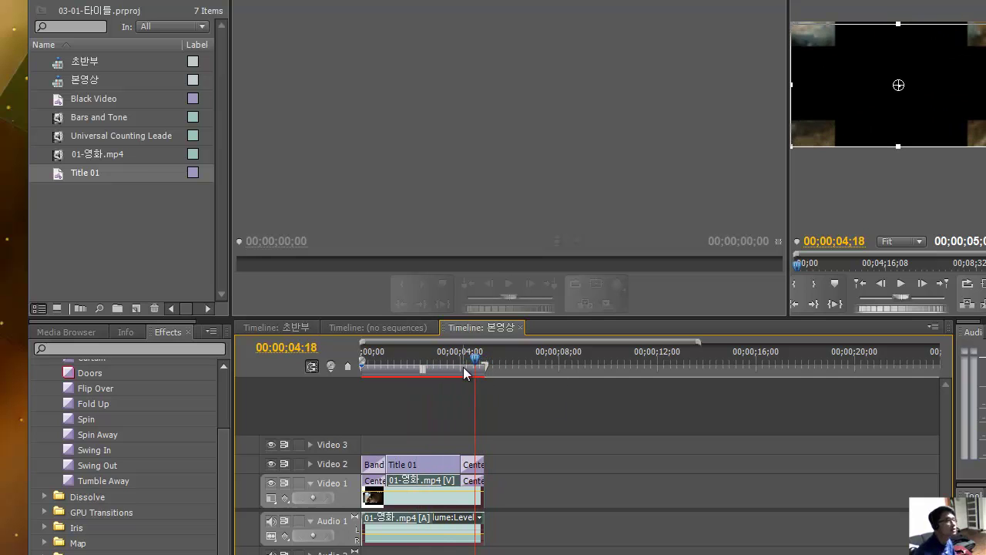
pyautogui.click(124, 229)
pyautogui.click(87, 67)
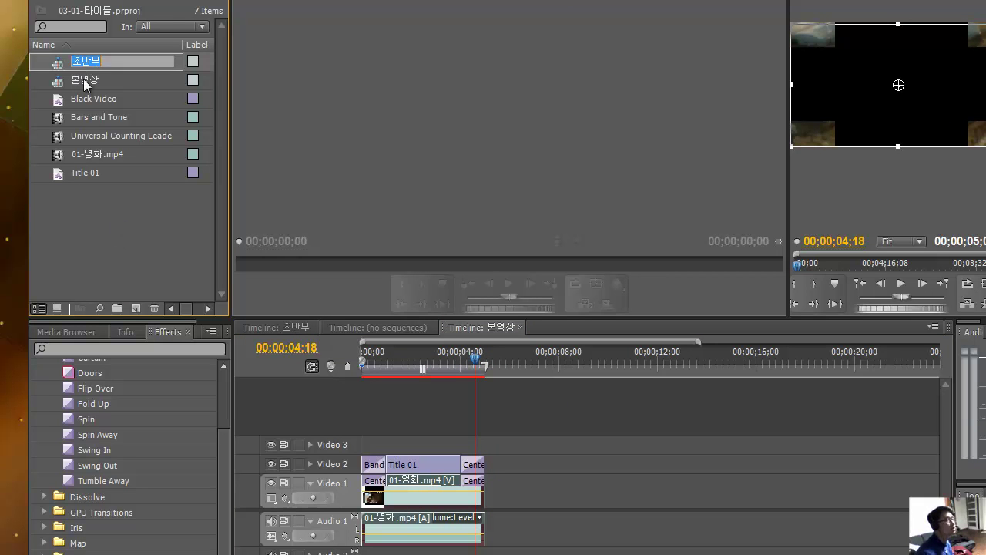
pyautogui.click(73, 84)
pyautogui.click(110, 204)
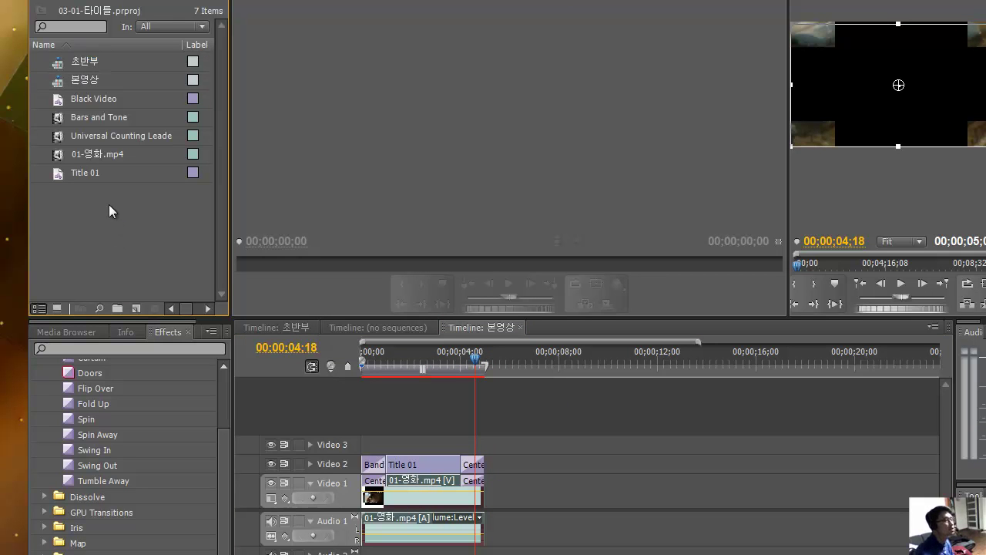
# Create a new sequence named 통합 with the HDV 720p30 preset and open it in the timeline.
pyautogui.click(133, 308)
pyautogui.click(185, 328)
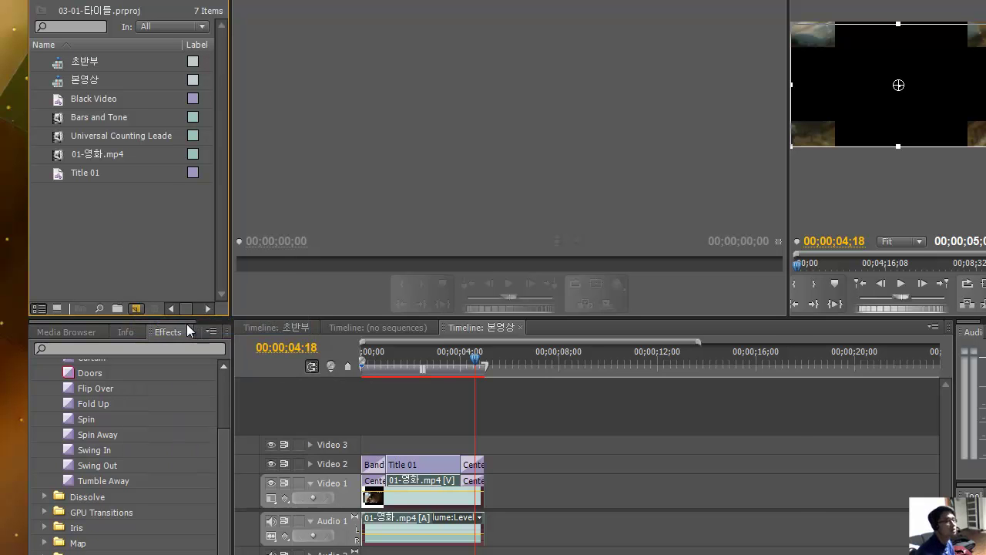
pyautogui.moveTo(383, 40); pyautogui.dragTo(379, 33)
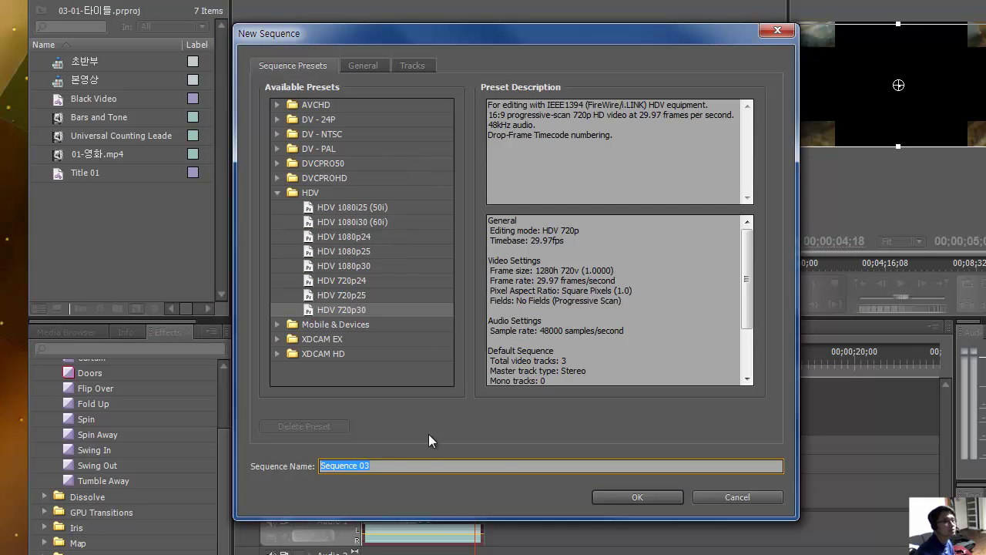
pyautogui.write('통합')
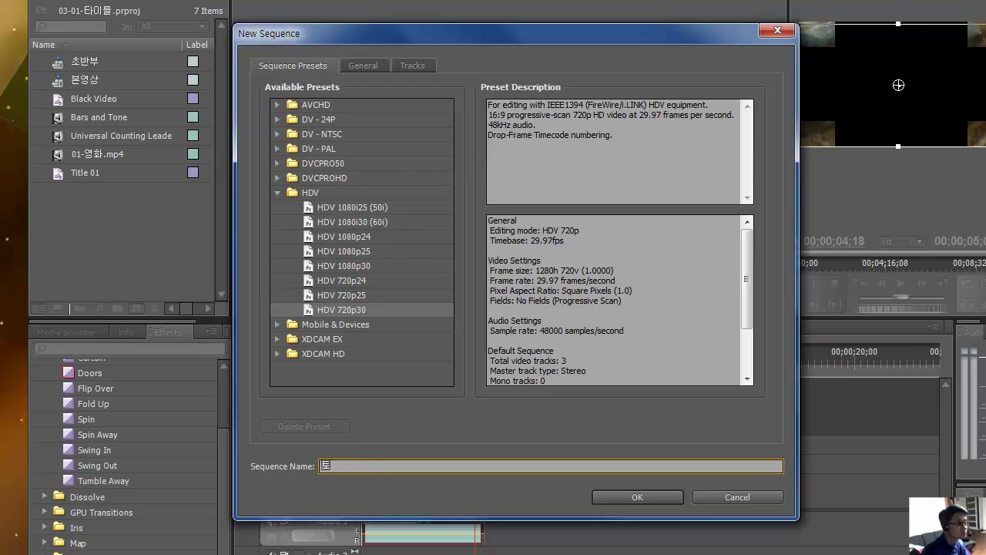
pyautogui.click(651, 499)
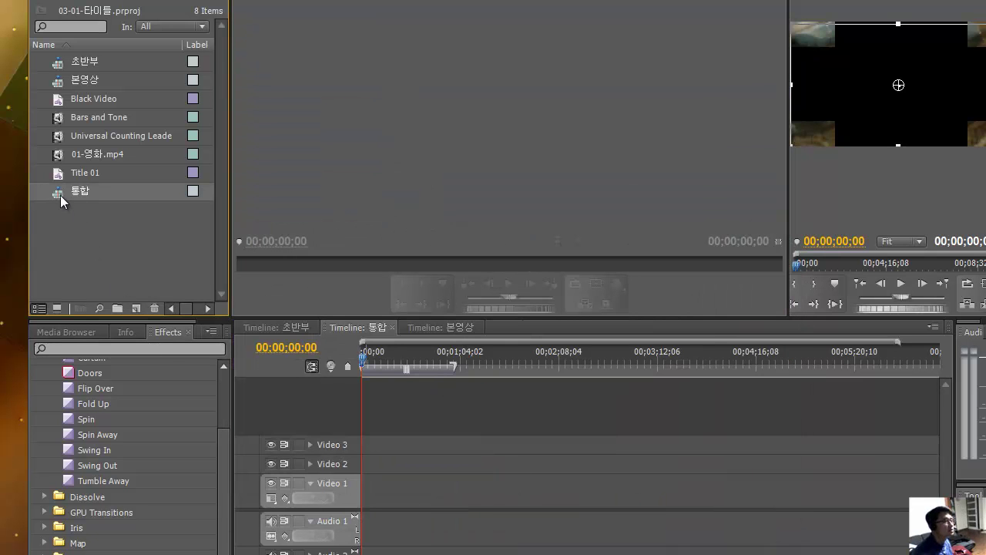
pyautogui.doubleClick(62, 193)
pyautogui.doubleClick(57, 195)
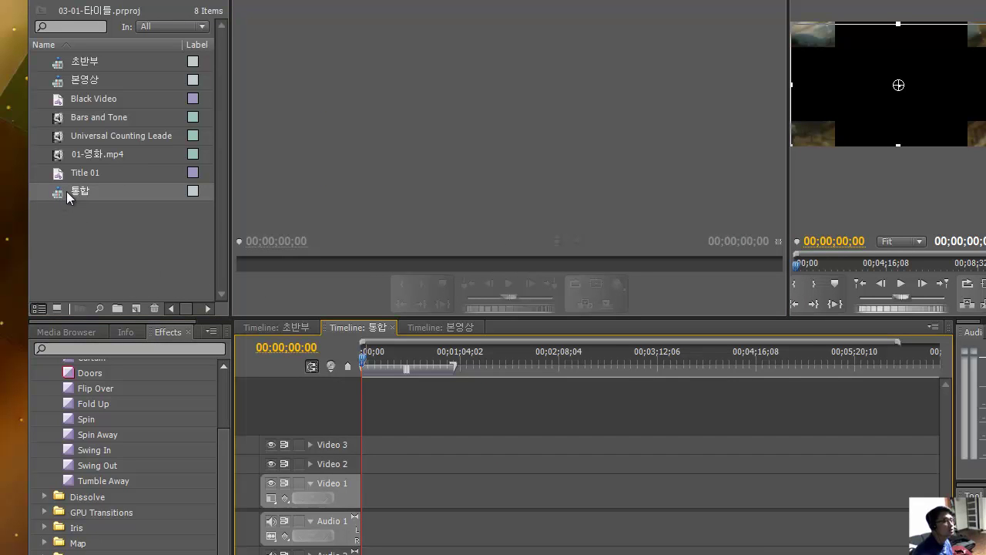
# Nest the 초반부 and 본영상 sequences back to back on Video 1 from the start of 통합.
pyautogui.moveTo(58, 68); pyautogui.dragTo(360, 478)
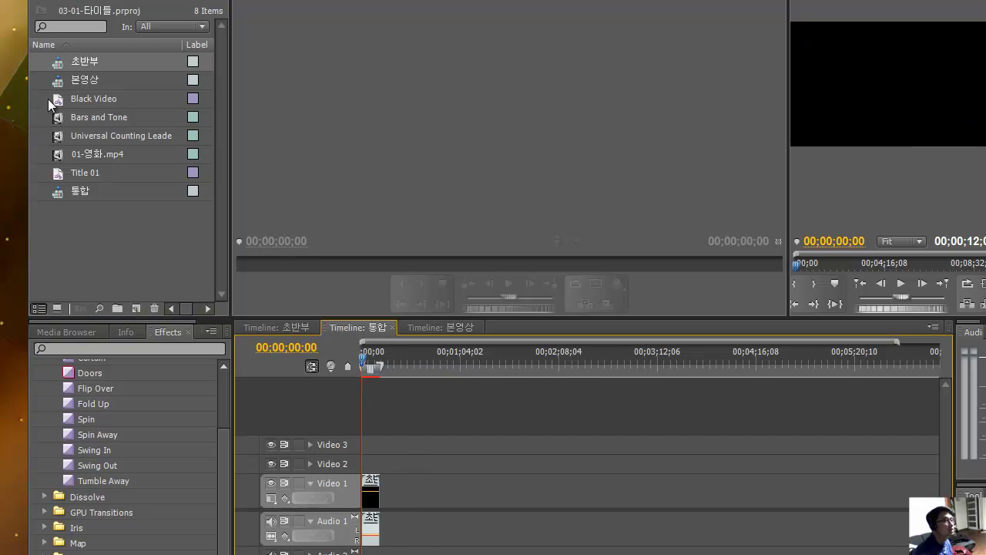
pyautogui.moveTo(59, 86); pyautogui.dragTo(383, 510)
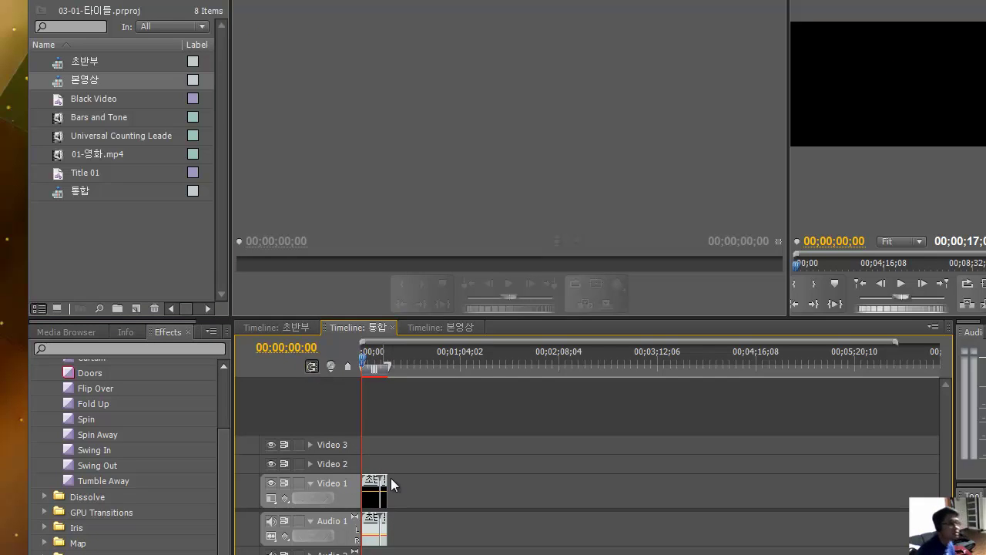
# Try shortening the 통합 work area to the end of 초반부, and restore it to span both nested sequences.
pyautogui.moveTo(360, 356)
pyautogui.mouseDown()
pyautogui.moveTo(395, 360)
pyautogui.moveTo(380, 362)
pyautogui.moveTo(388, 370)
pyautogui.moveTo(358, 369)
pyautogui.mouseUp()
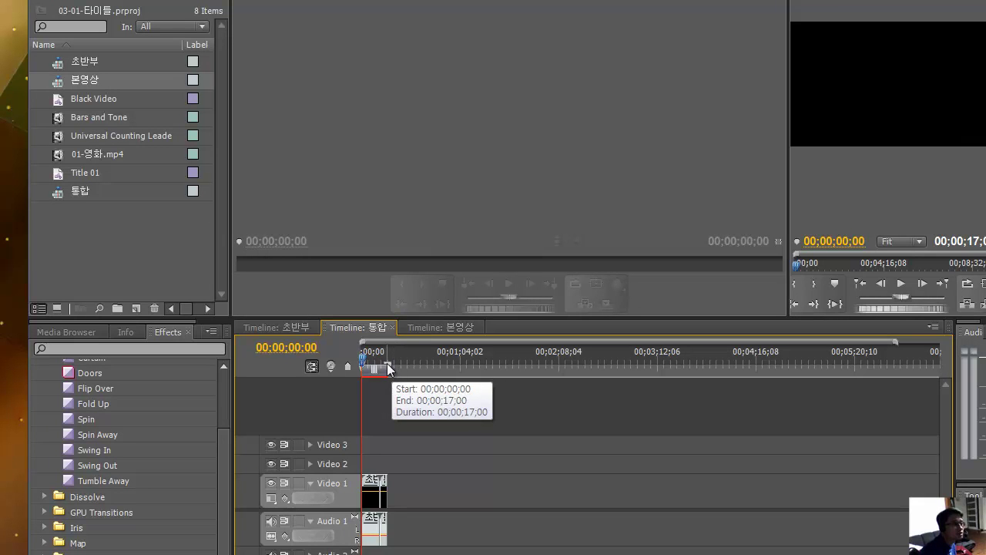
pyautogui.moveTo(390, 362); pyautogui.dragTo(381, 364)
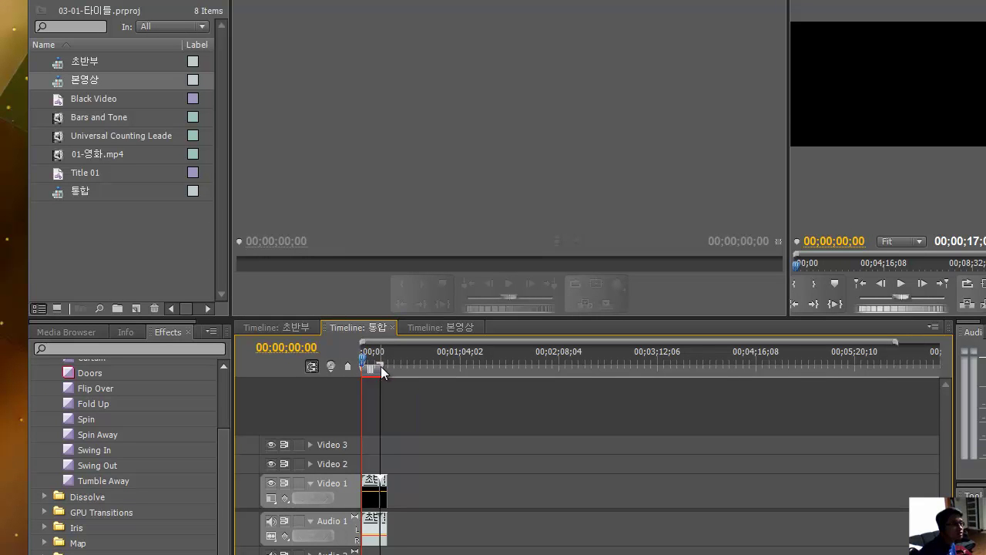
pyautogui.doubleClick(370, 371)
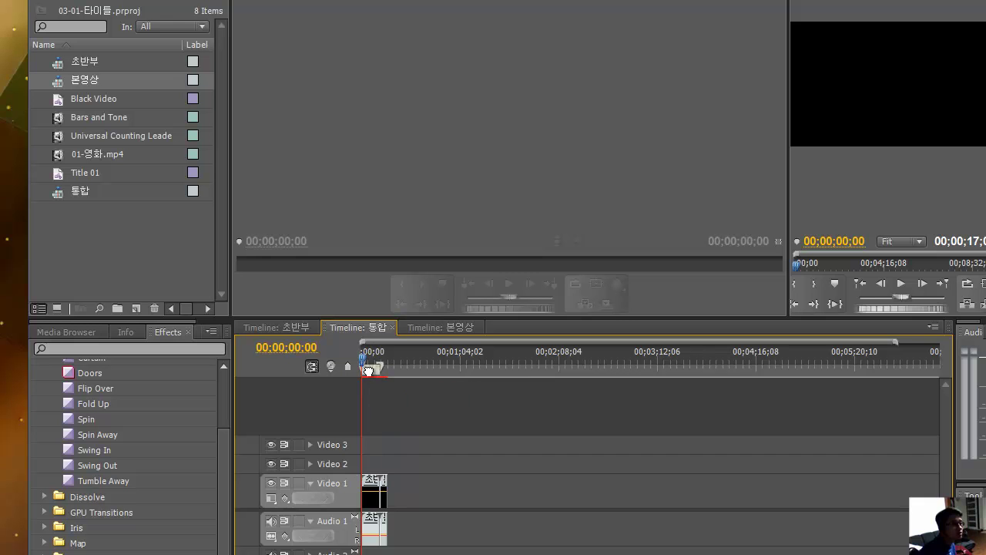
pyautogui.moveTo(373, 374); pyautogui.dragTo(377, 374)
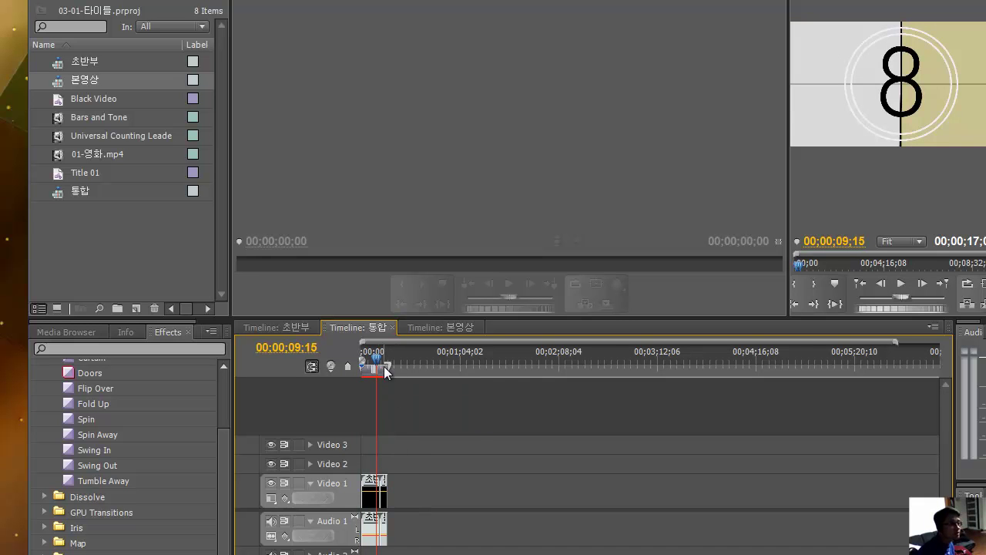
pyautogui.moveTo(391, 359)
pyautogui.mouseDown()
pyautogui.moveTo(379, 362)
pyautogui.moveTo(390, 359)
pyautogui.mouseUp()
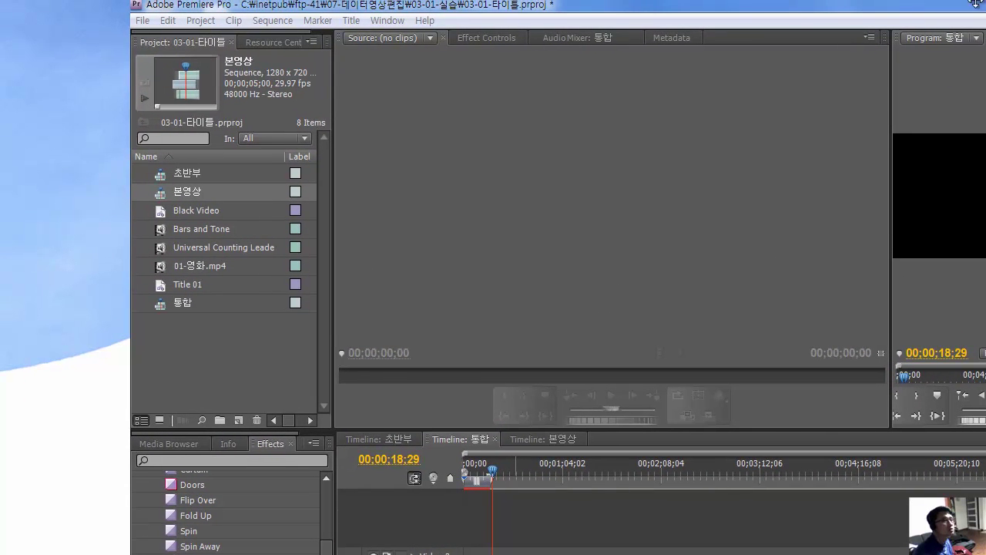
# Open the media export settings for the 통합 sequence and choose H.264 with the HDTV 720p 23.976 High Quality preset.
pyautogui.click(143, 20)
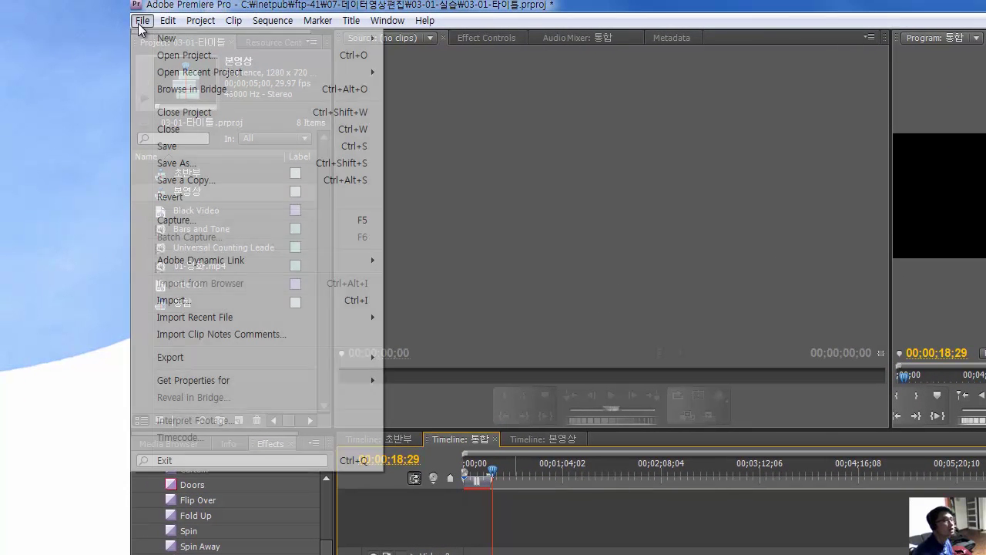
pyautogui.moveTo(193, 357)
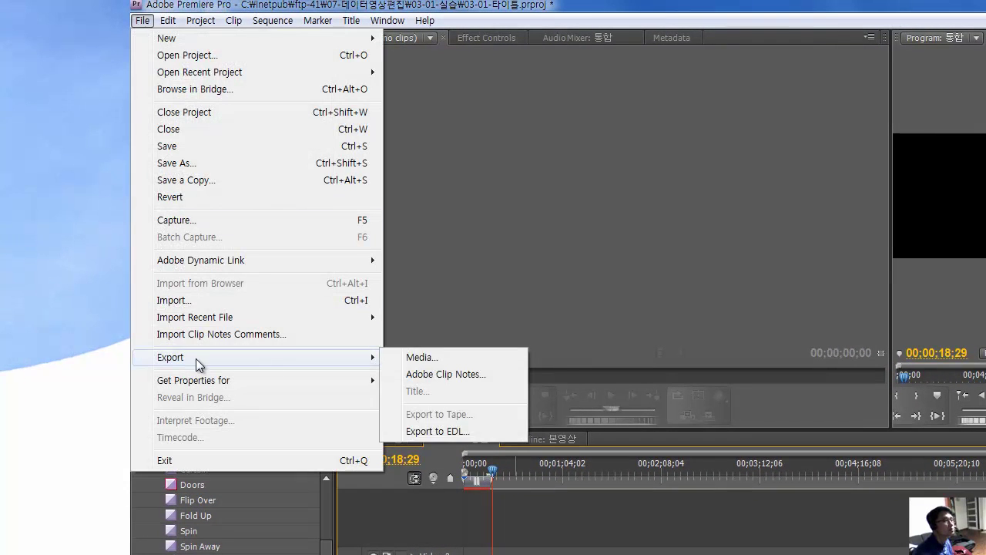
pyautogui.click(445, 358)
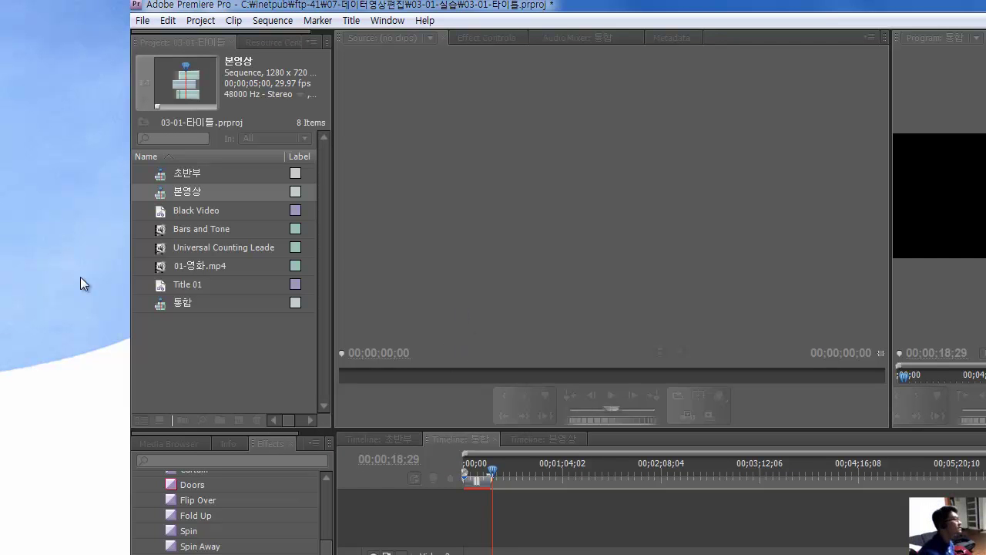
pyautogui.hotkey('ctrl', 'm')
pyautogui.moveTo(619, 83); pyautogui.dragTo(493, 61)
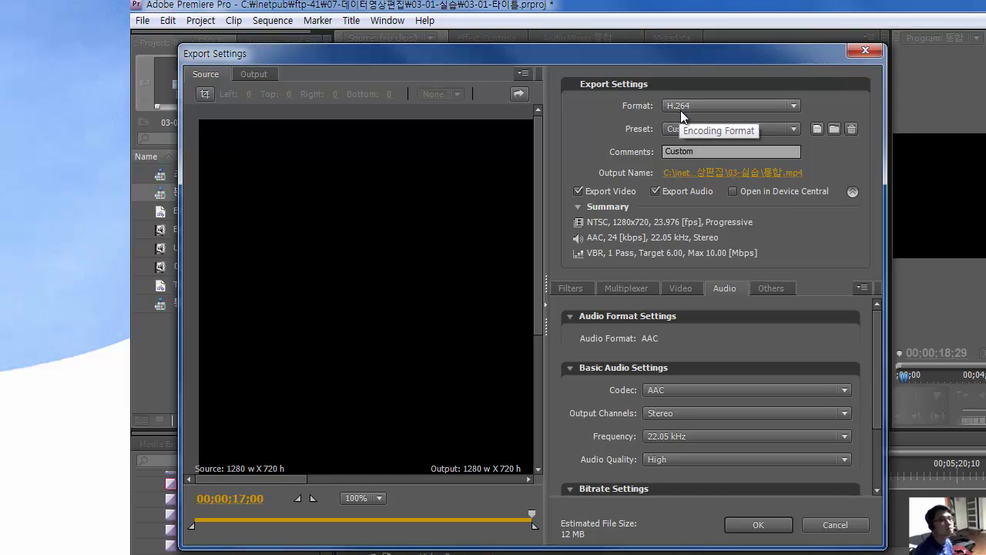
pyautogui.click(716, 101)
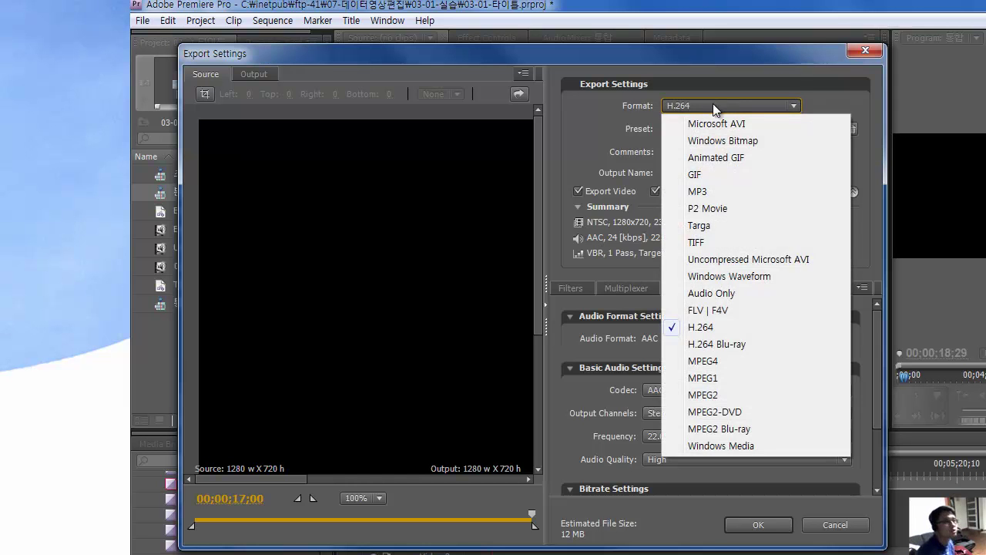
pyautogui.click(714, 102)
pyautogui.click(732, 130)
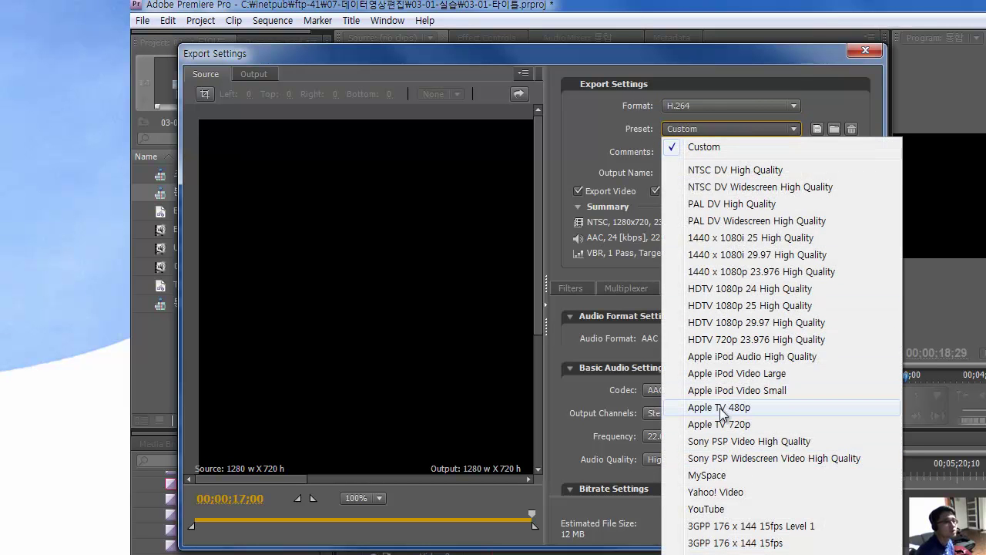
pyautogui.click(760, 344)
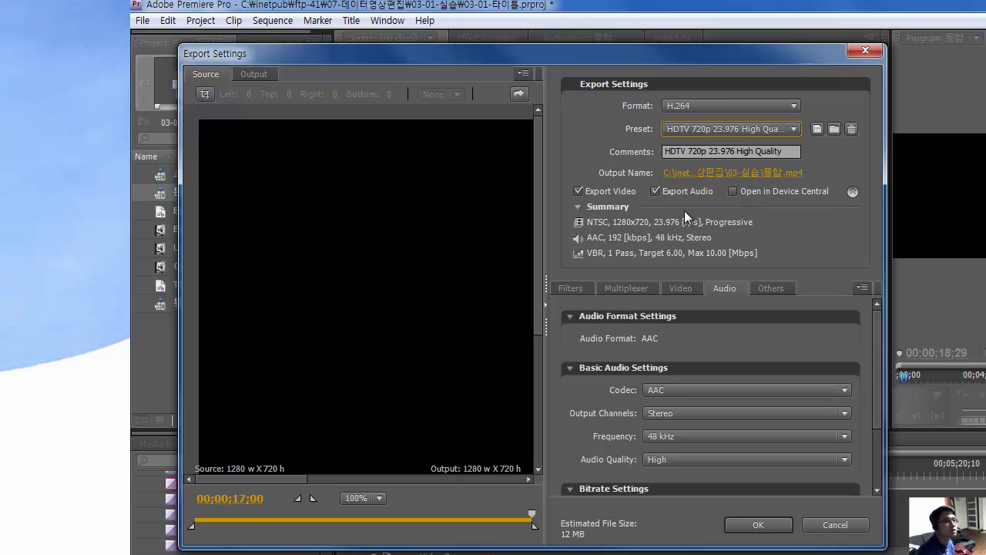
# Set the export video frame rate to 29.97 fps, keeping the field order at None (Progressive).
pyautogui.click(621, 290)
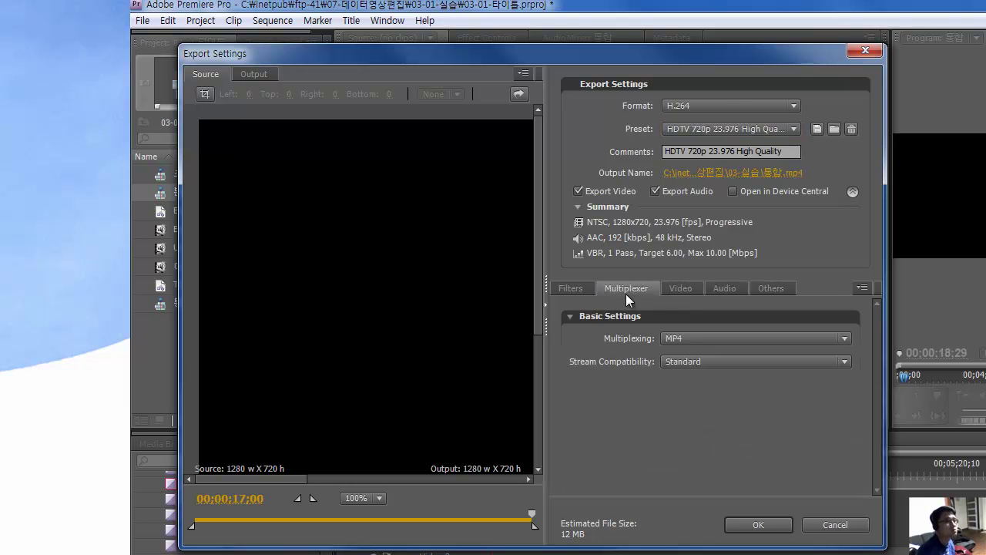
pyautogui.click(679, 288)
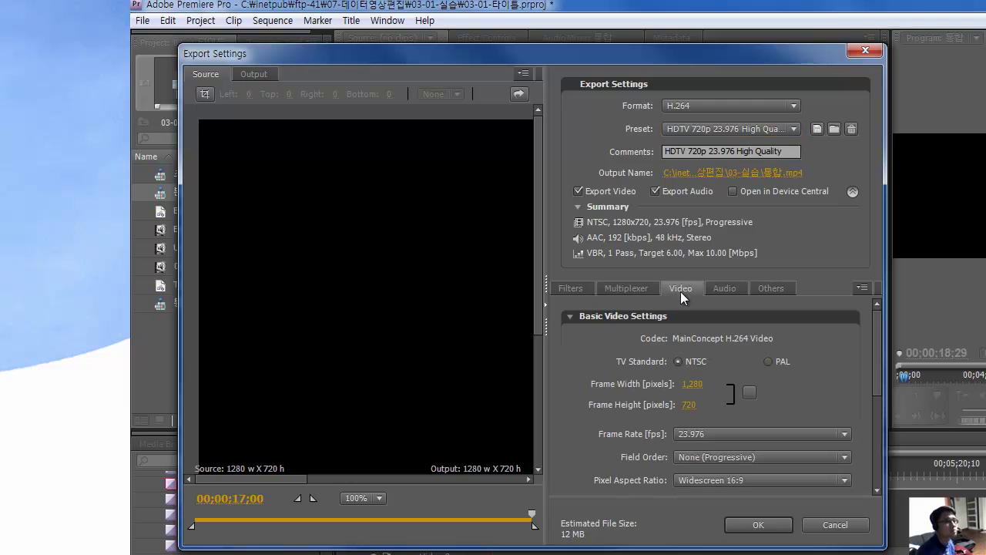
pyautogui.click(702, 435)
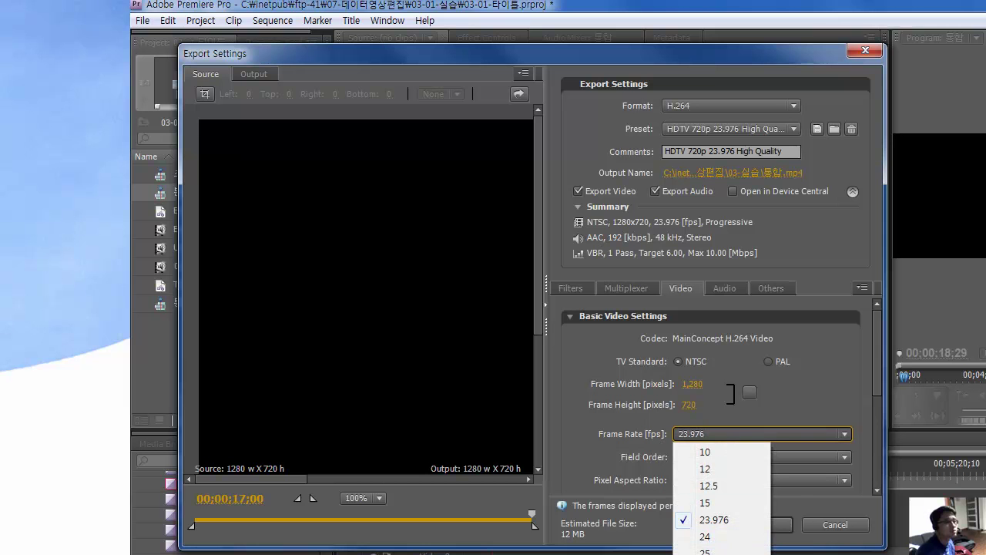
pyautogui.press('Escape')
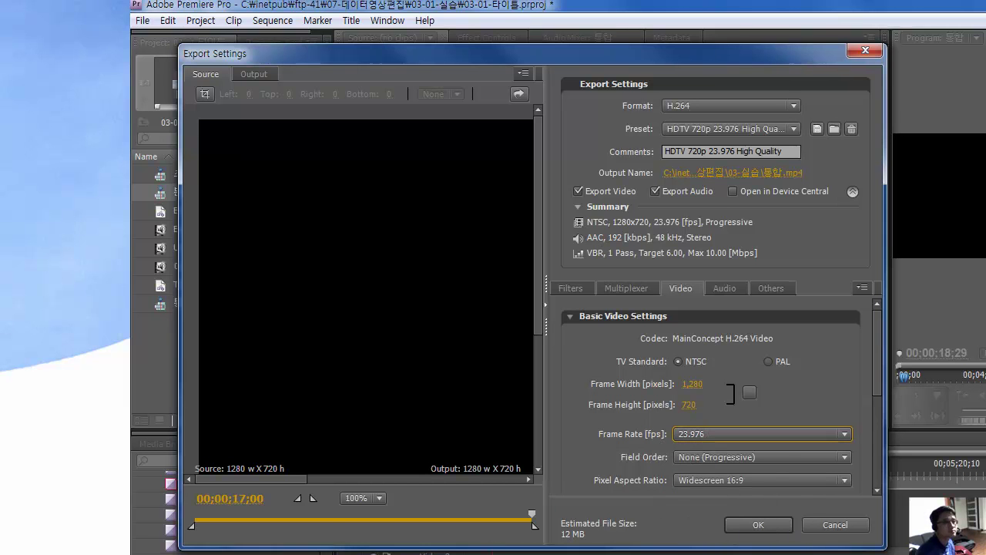
pyautogui.click(698, 361)
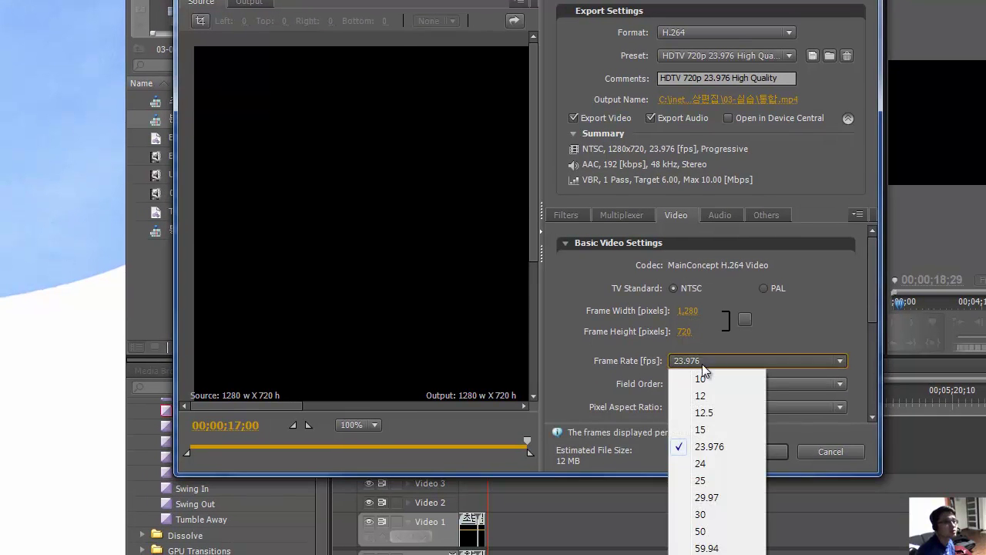
pyautogui.click(705, 498)
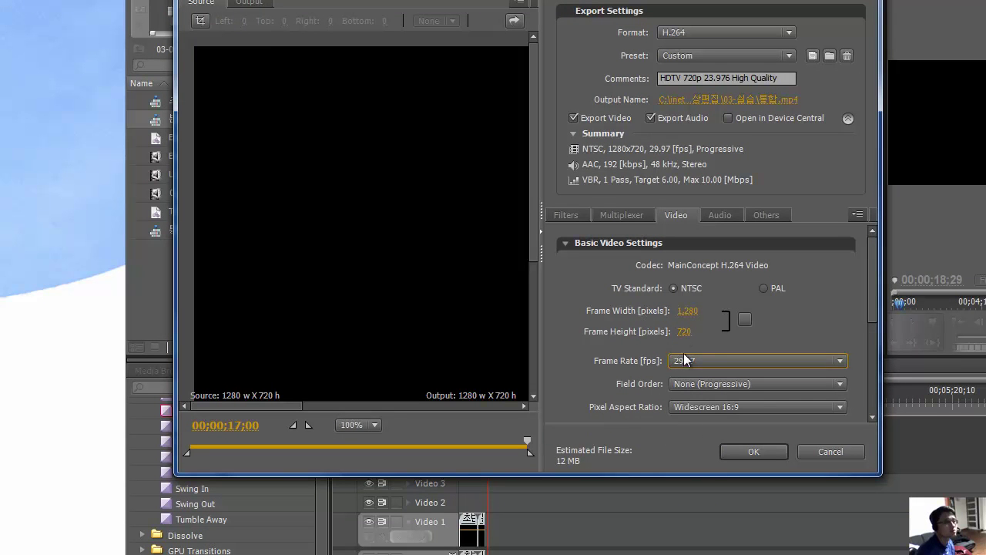
pyautogui.click(733, 385)
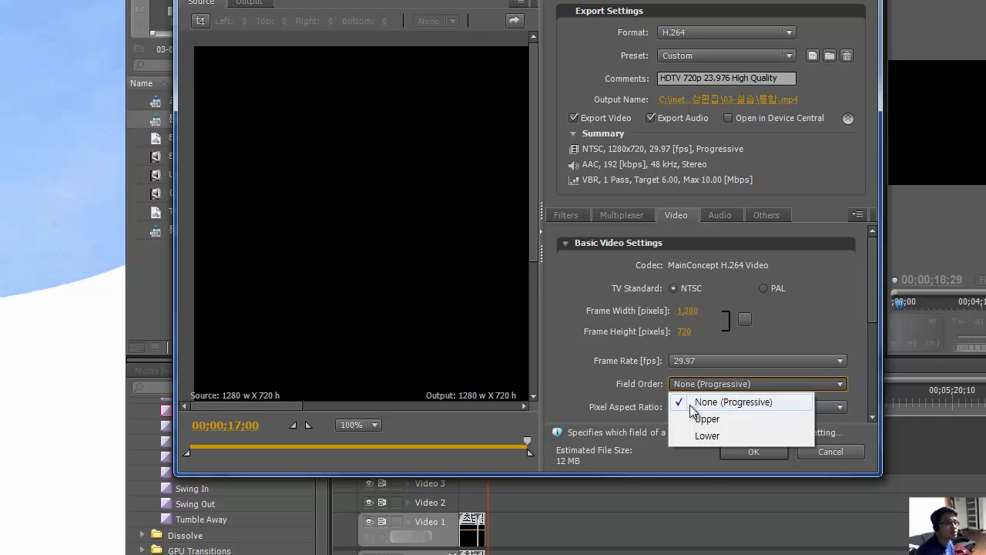
pyautogui.click(712, 383)
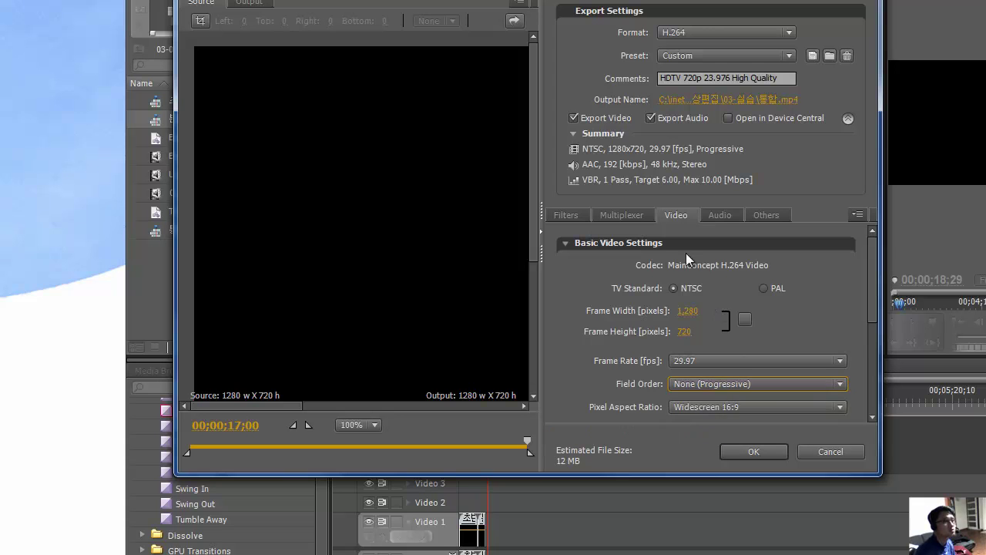
# Set the export audio frequency to 22.05 kHz.
pyautogui.click(719, 218)
pyautogui.click(672, 363)
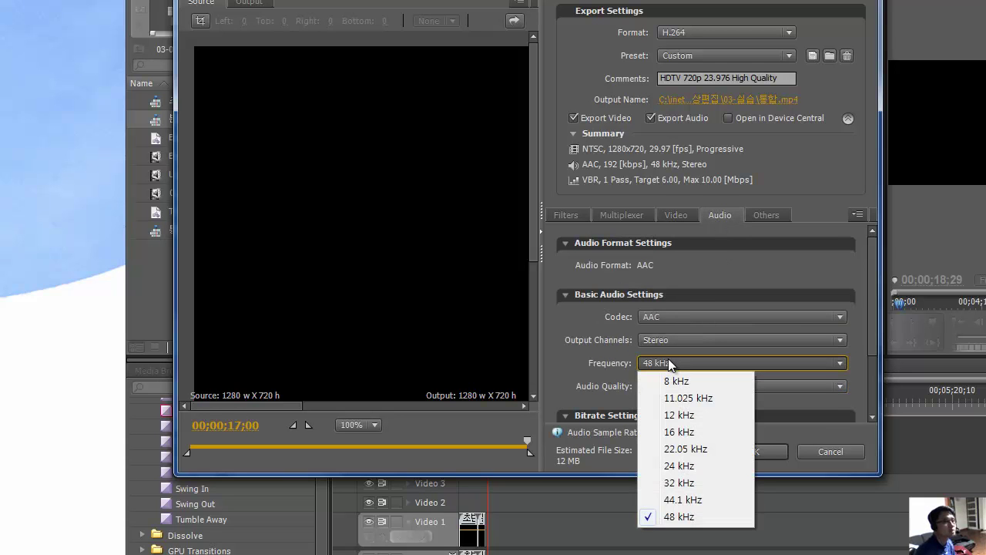
pyautogui.click(678, 449)
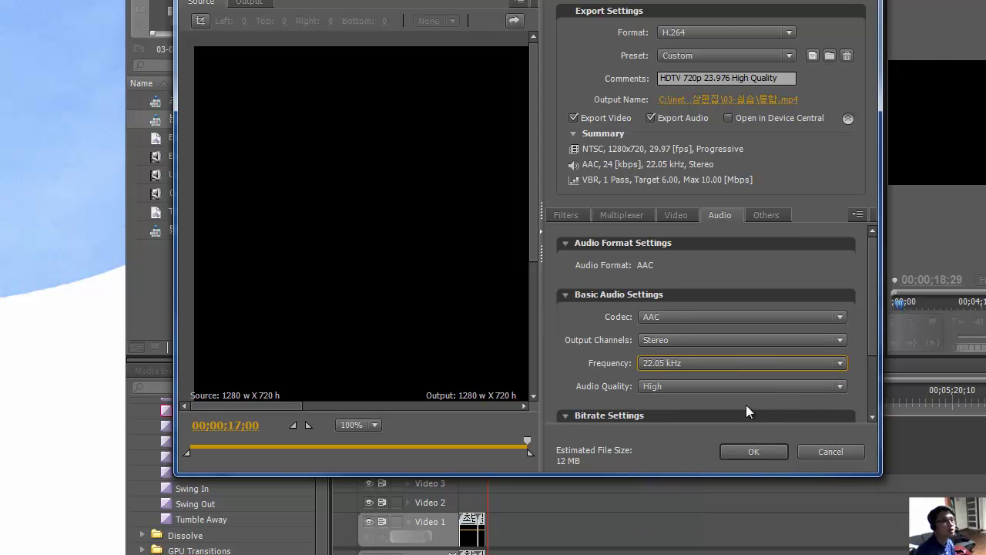
# Set the export output file to 타이틀.mp4 in the 03-01-실습 folder of the 07-데이터영상편집 library.
pyautogui.click(734, 100)
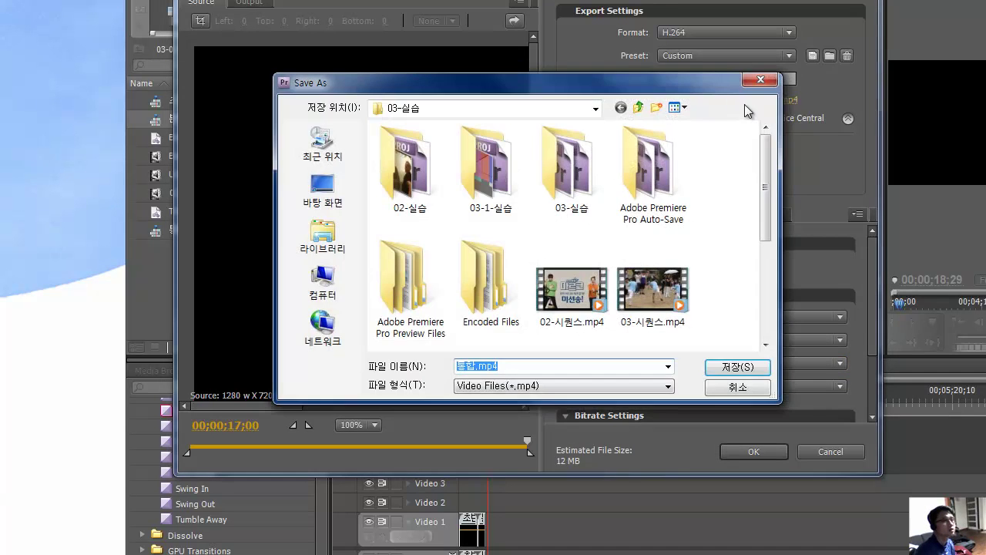
pyautogui.click(767, 90)
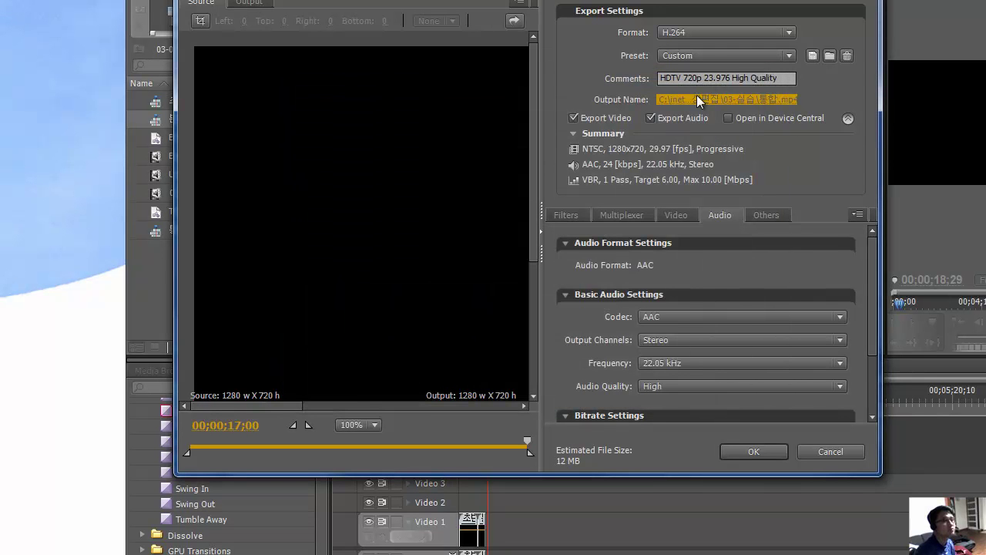
pyautogui.click(720, 100)
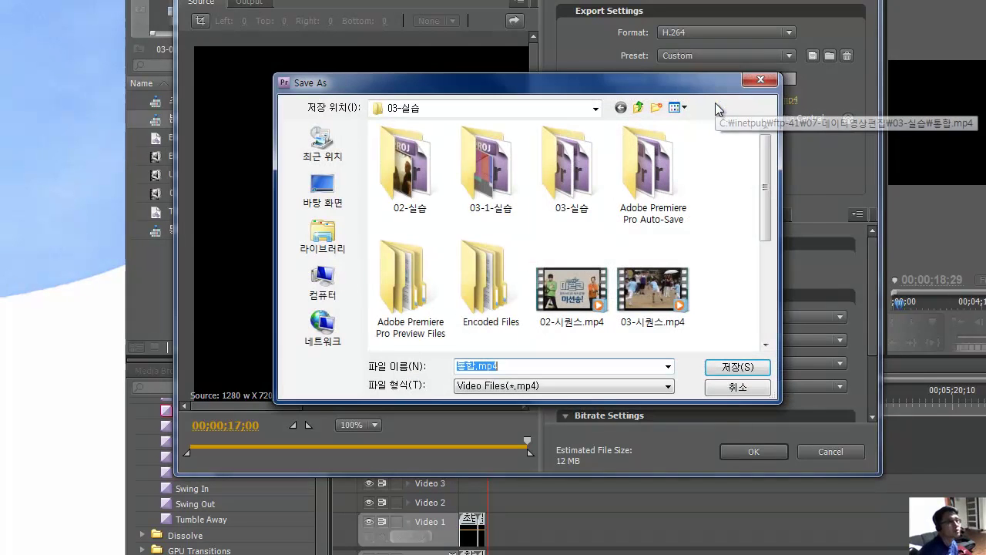
pyautogui.moveTo(547, 91); pyautogui.dragTo(686, 66)
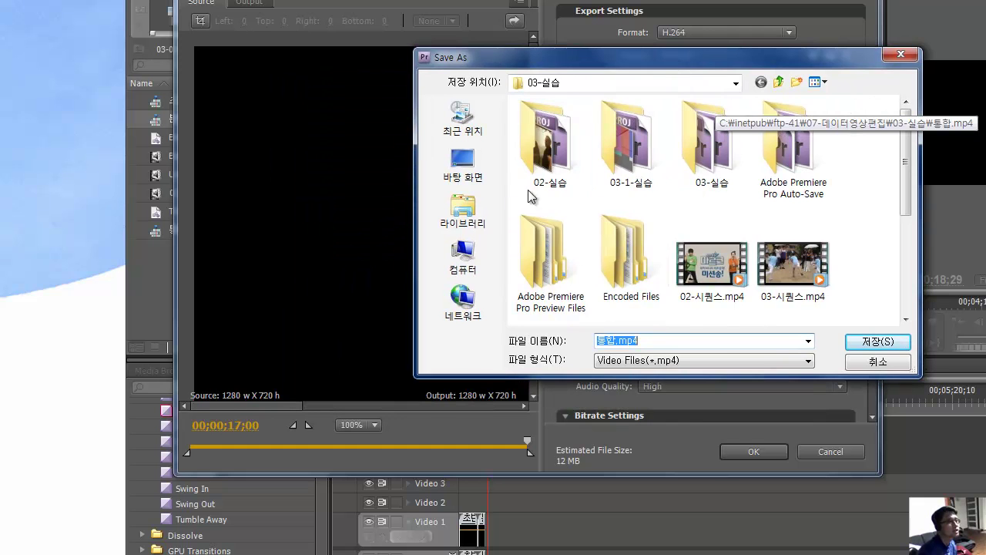
pyautogui.click(467, 220)
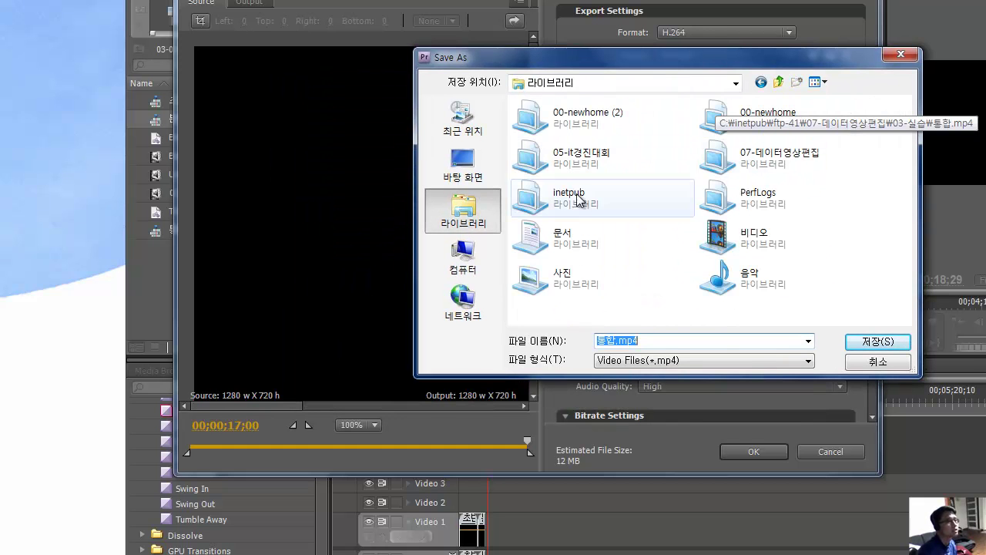
pyautogui.doubleClick(717, 161)
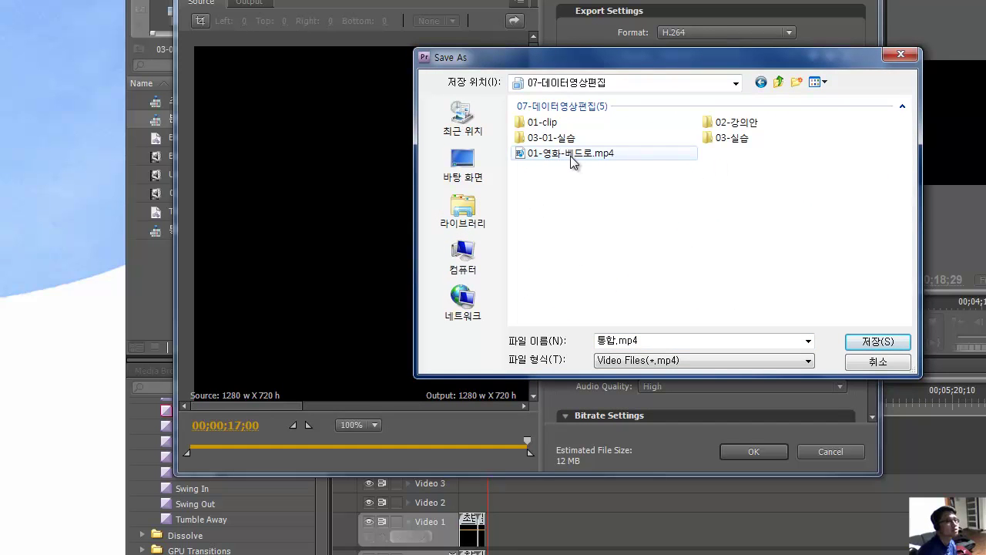
pyautogui.doubleClick(558, 140)
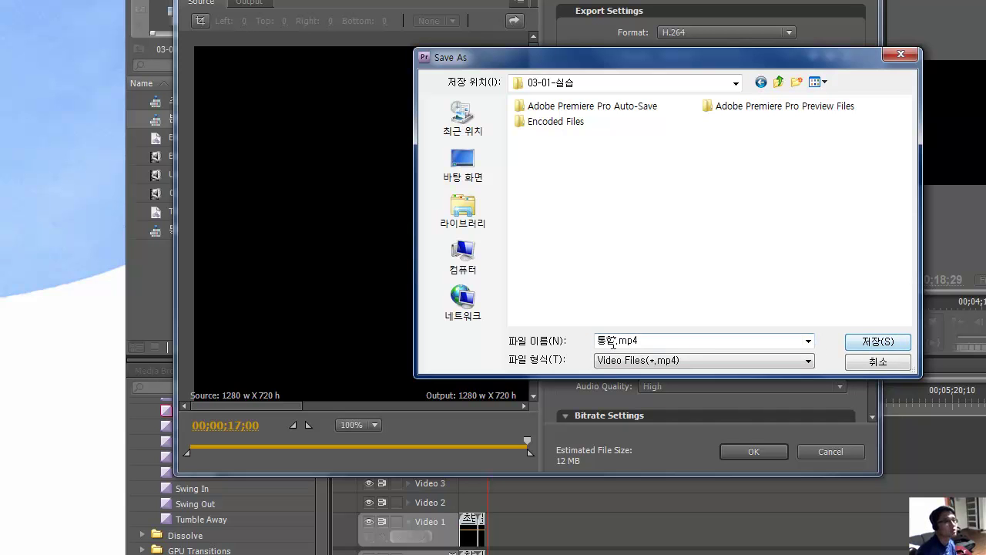
pyautogui.doubleClick(613, 343)
pyautogui.doubleClick(609, 344)
pyautogui.write('타이틀')
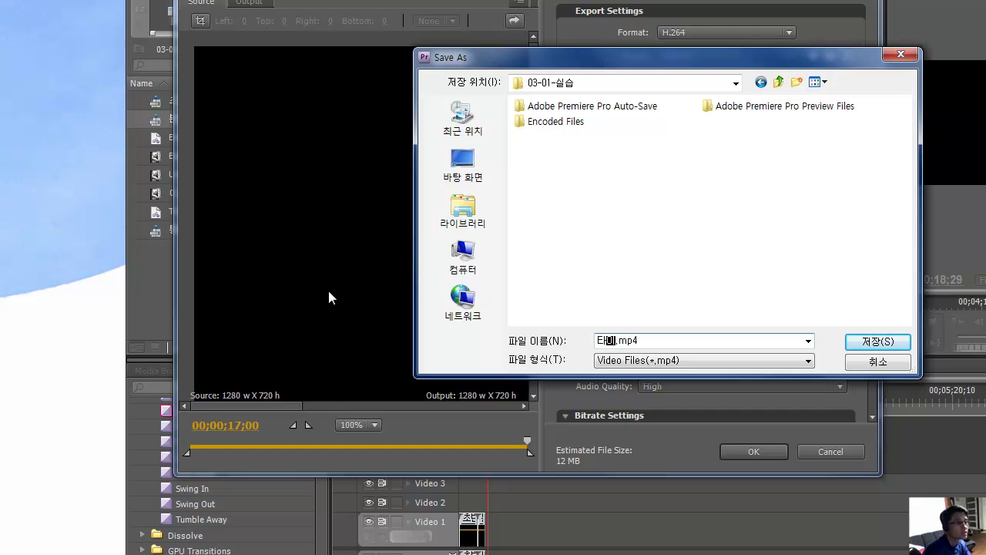
pyautogui.click(878, 341)
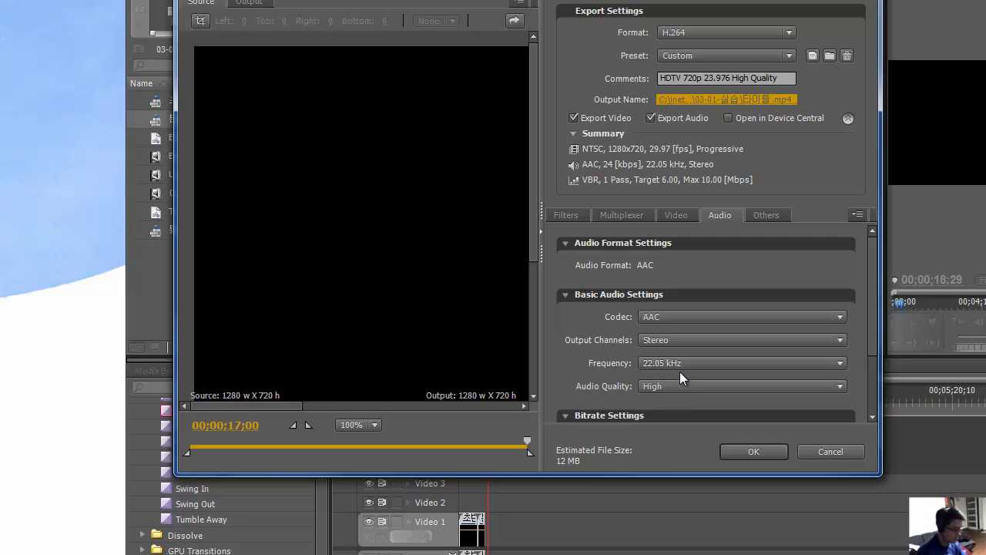
# Send the export to the Adobe Media Encoder queue and start encoding it.
pyautogui.press('Return')
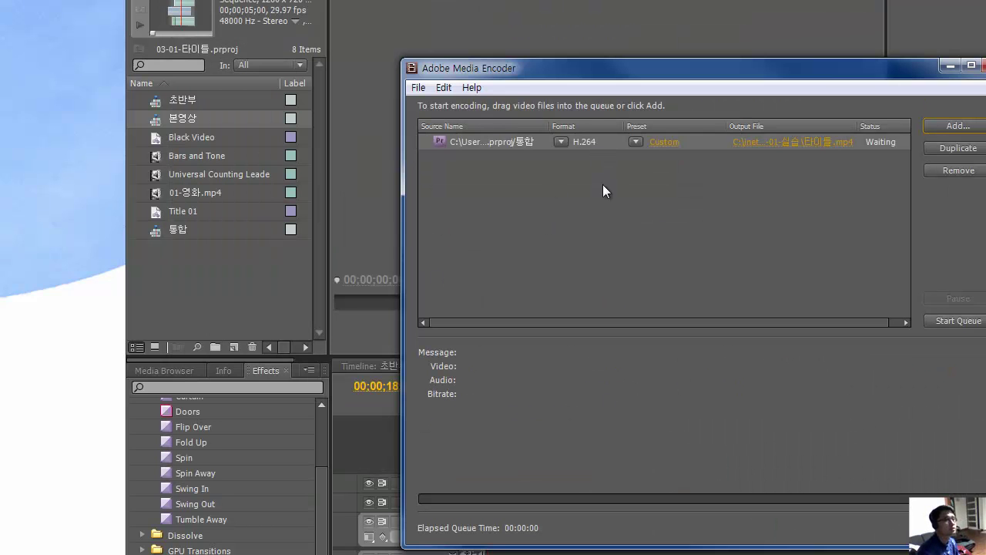
pyautogui.moveTo(743, 77); pyautogui.dragTo(664, 25)
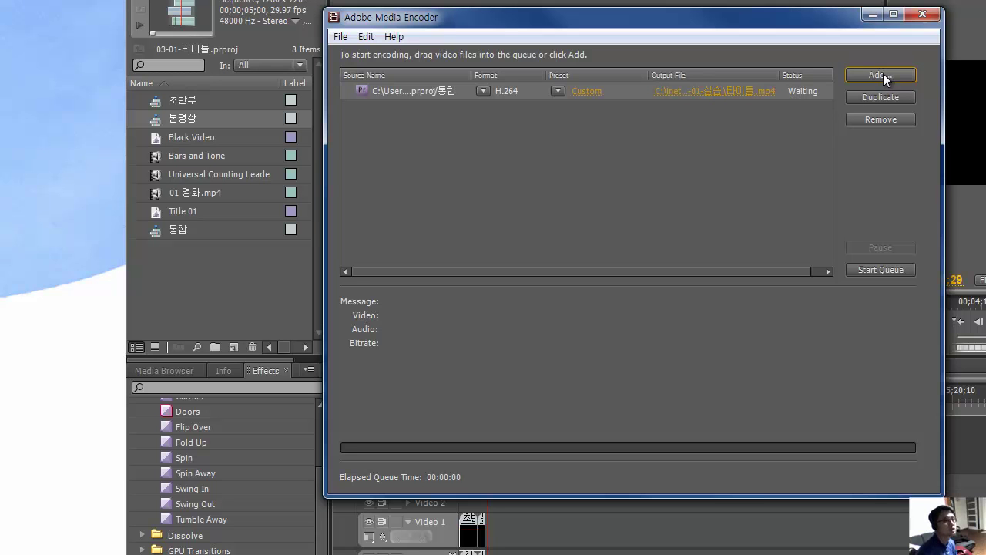
pyautogui.click(868, 270)
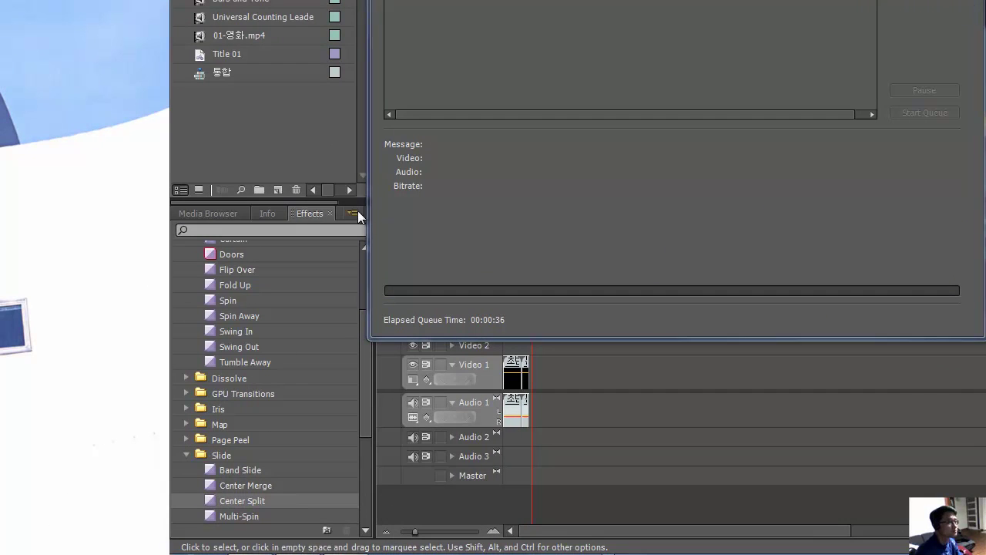
# Switch to Windows Explorer and open the 03-01-실습 folder in the 07-데이터영상편집 library.
pyautogui.click(190, 544)
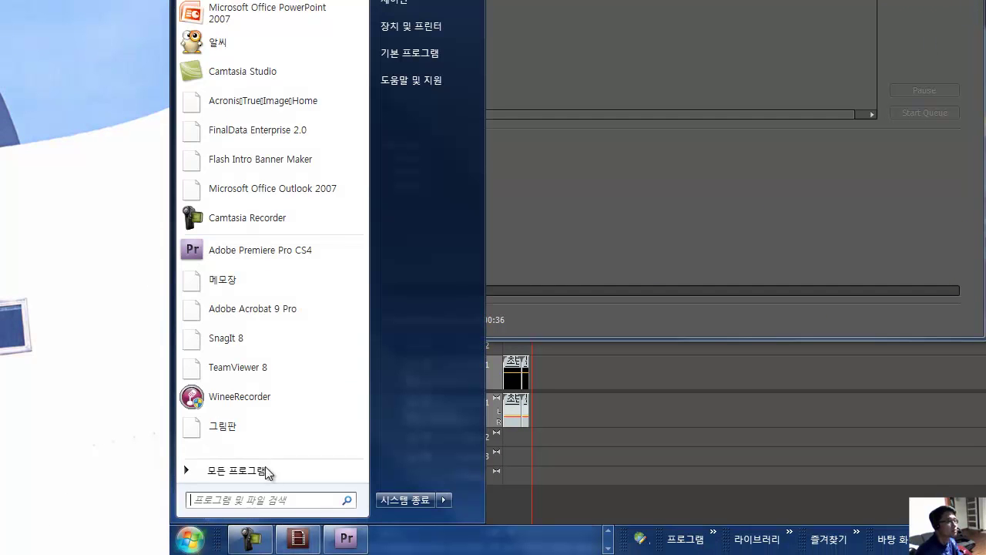
pyautogui.click(190, 543)
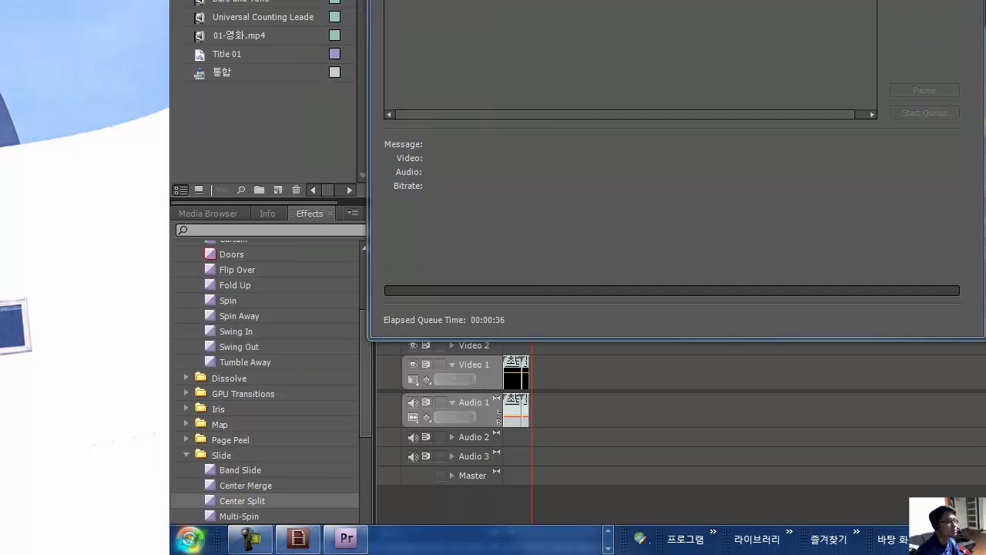
pyautogui.rightClick(191, 542)
pyautogui.click(256, 530)
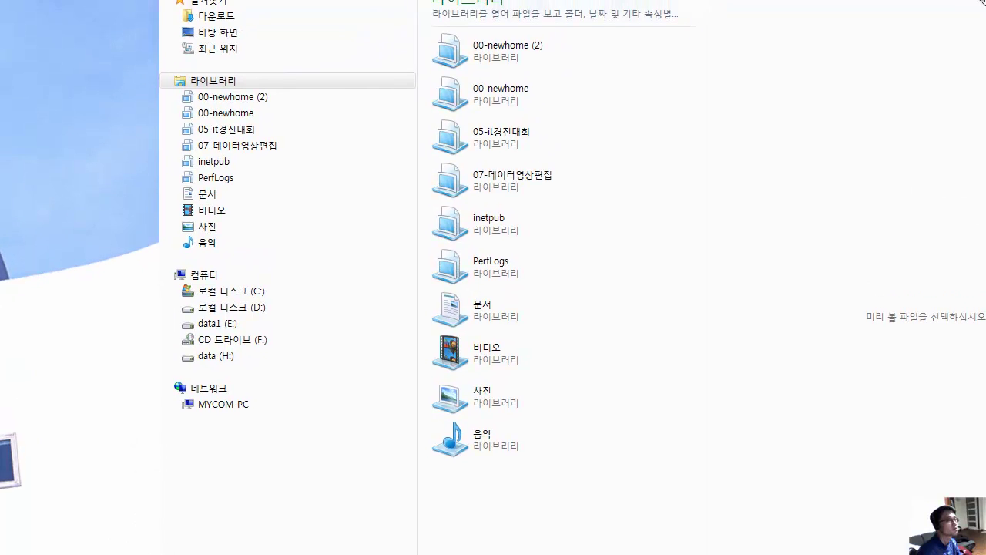
pyautogui.click(248, 154)
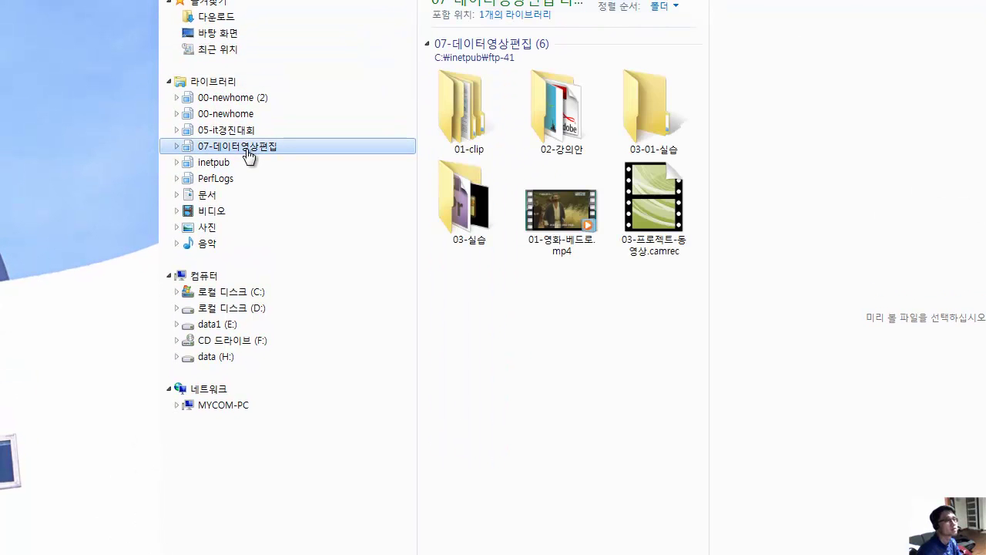
pyautogui.click(670, 139)
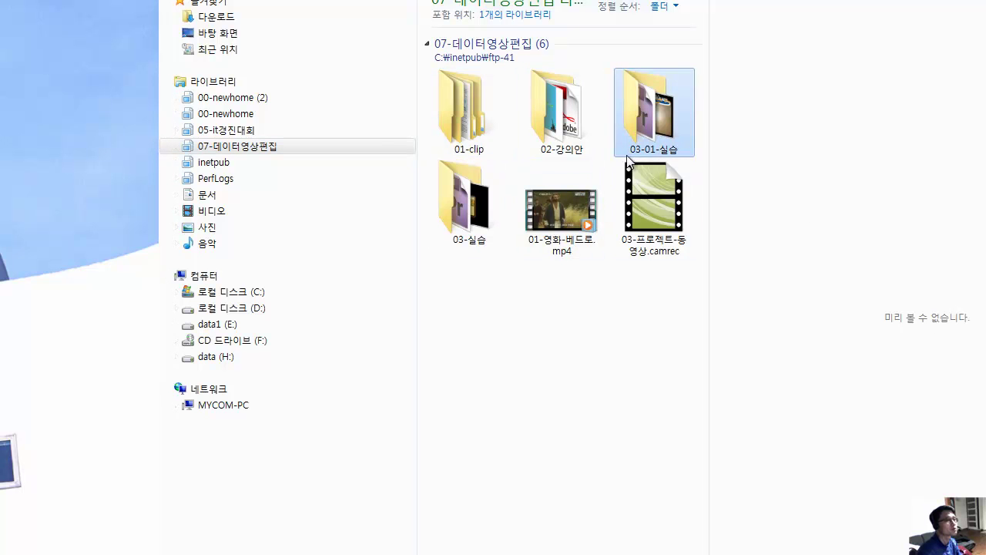
pyautogui.doubleClick(652, 127)
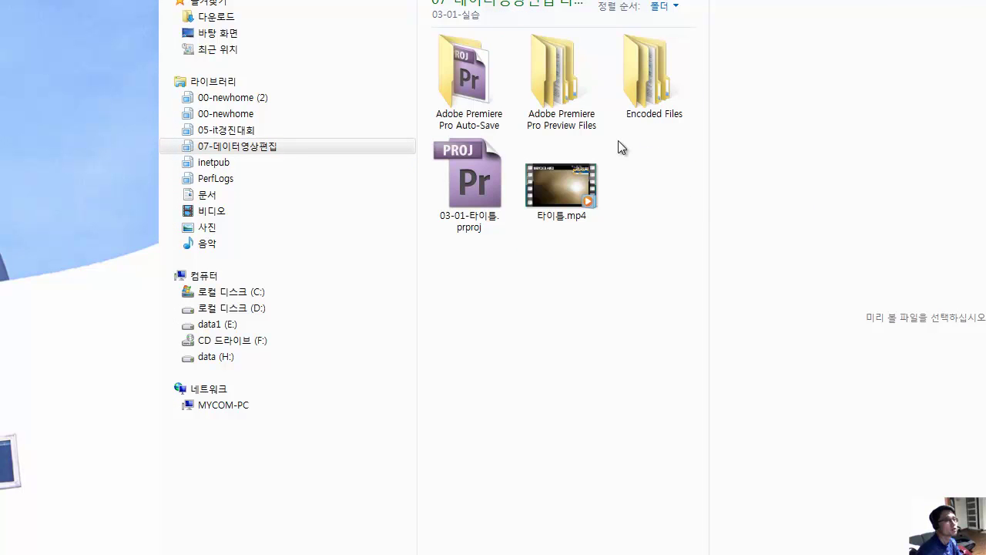
# Play the exported 타이틀.mp4 in the media player and pause it at 00:15.
pyautogui.click(560, 192)
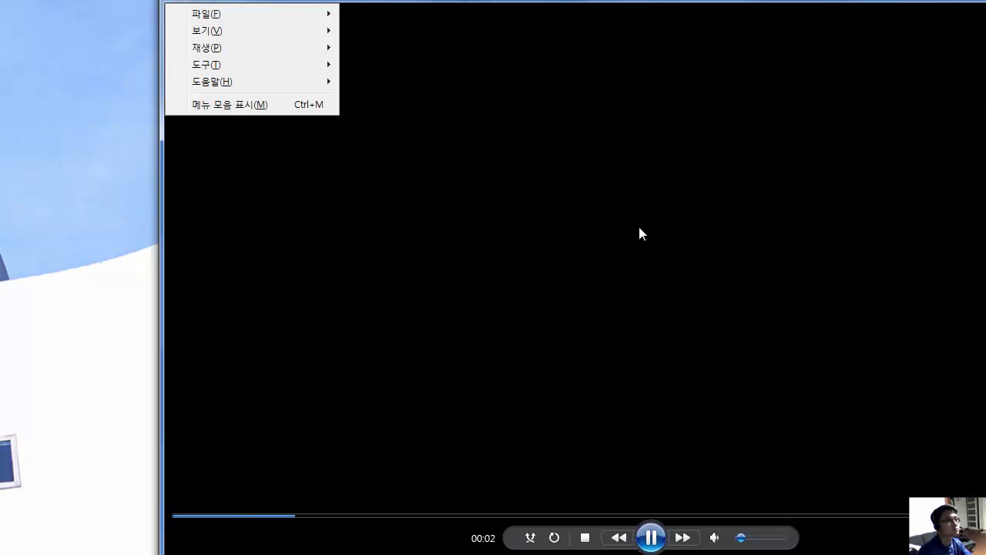
pyautogui.press('Escape')
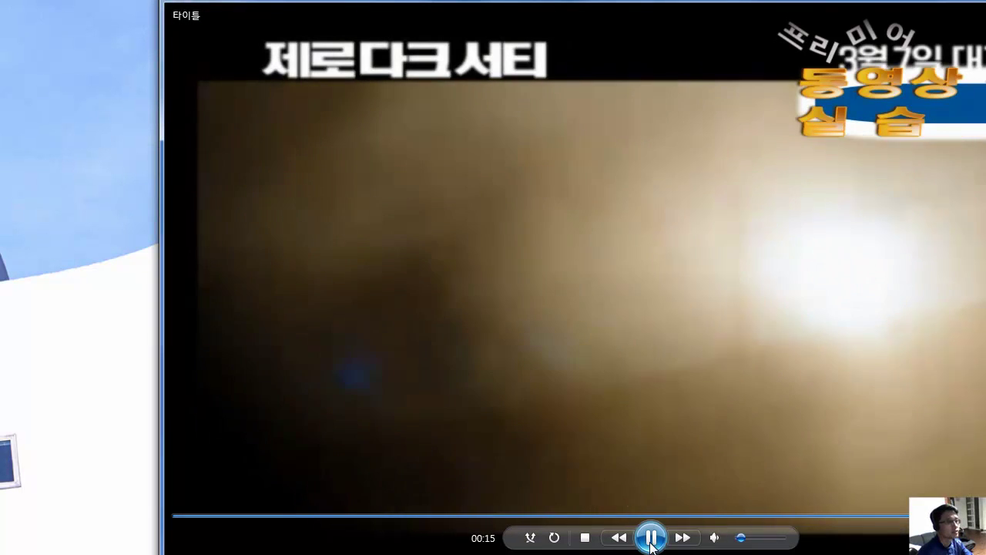
pyautogui.click(651, 540)
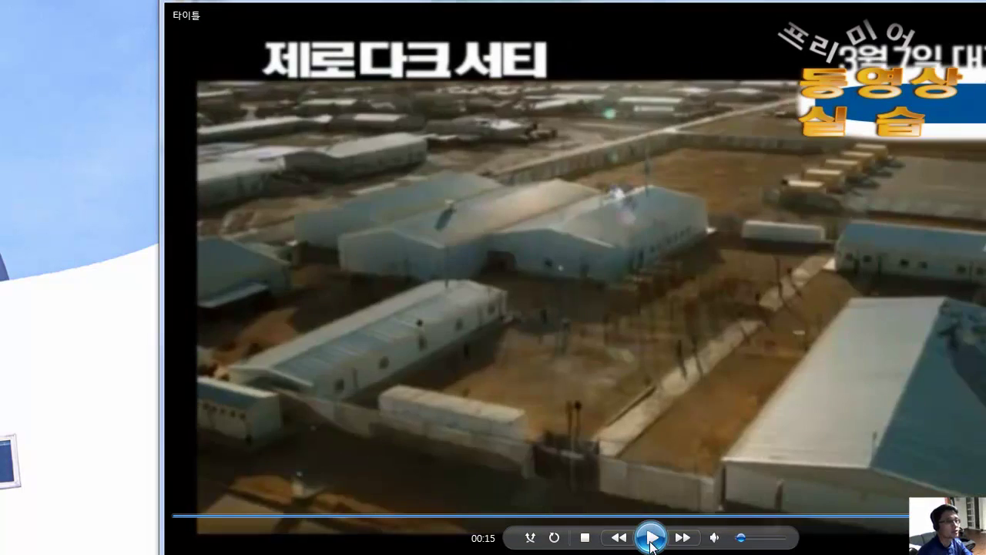